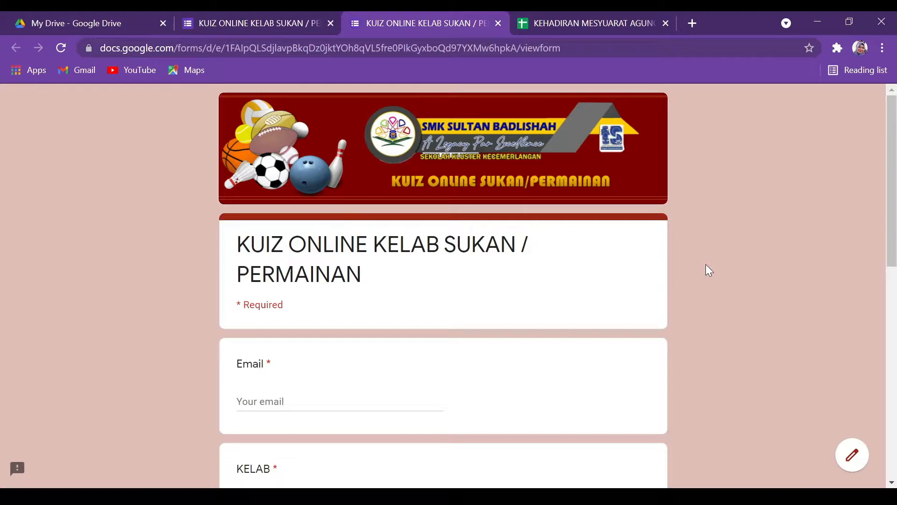
Enter the respondent's email address in the required Email field.
scroll(706, 264, "down", 2)
scroll(706, 267, "up", 2)
left_click(308, 405)
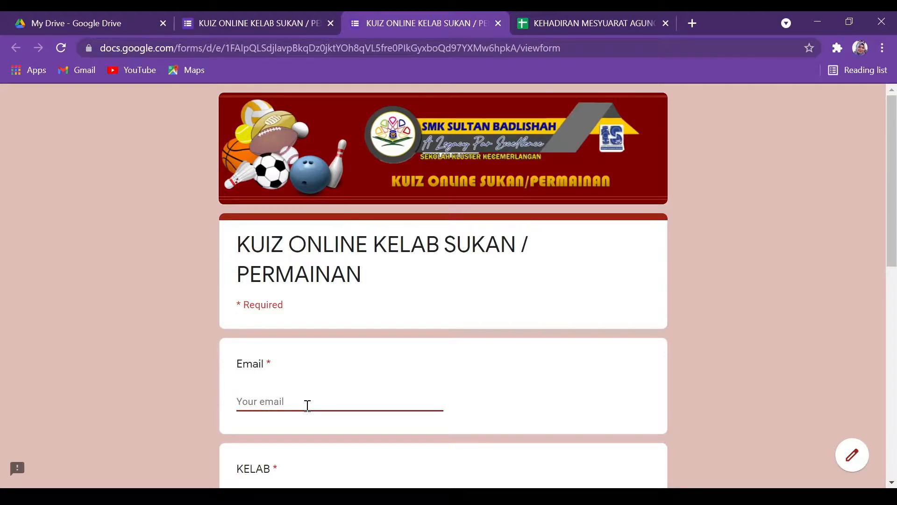
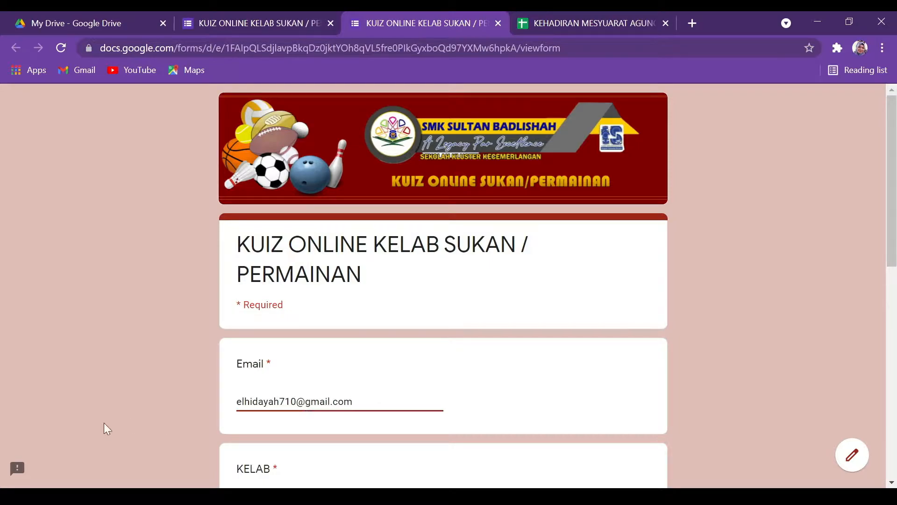
Select BADMINTON under KELAB and continue to the Badminton section.
scroll(709, 408, "down", 3)
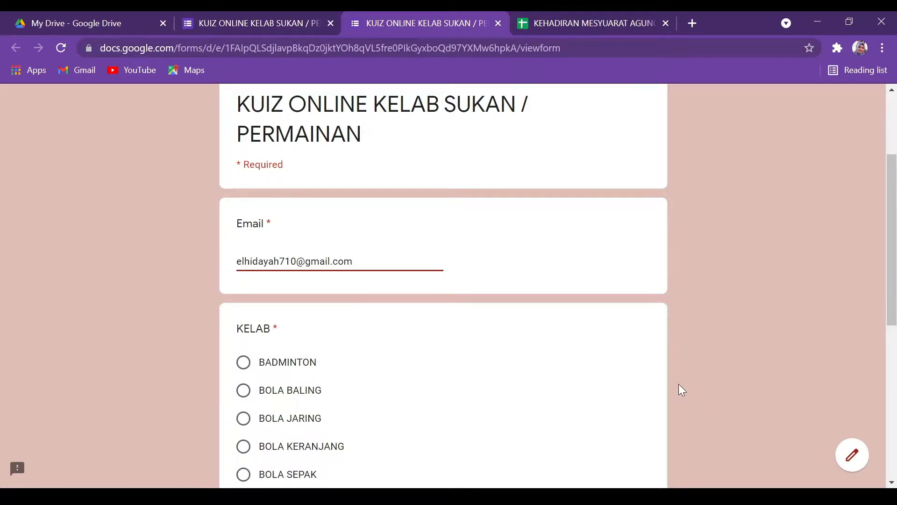
scroll(679, 388, "down", 3)
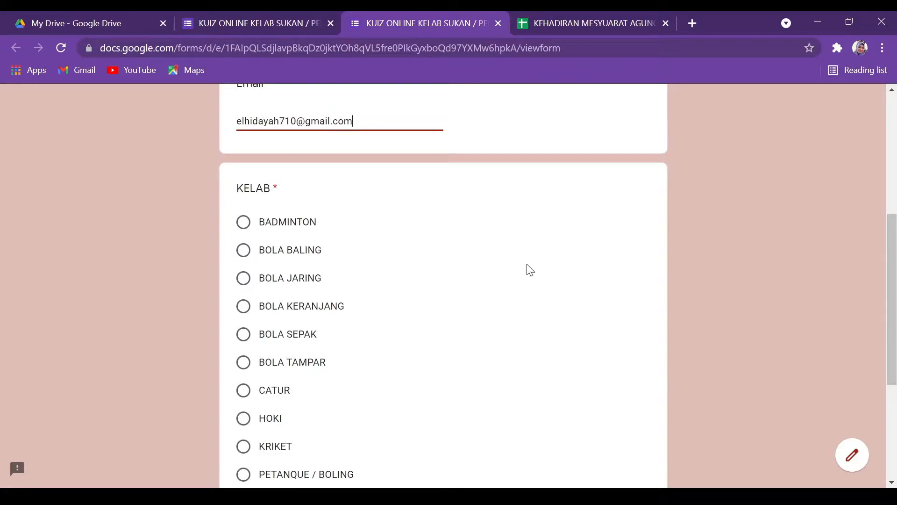
scroll(264, 226, "down", 3)
scroll(264, 228, "up", 3)
scroll(286, 330, "down", 2)
scroll(287, 331, "down", 2)
scroll(286, 330, "up", 2)
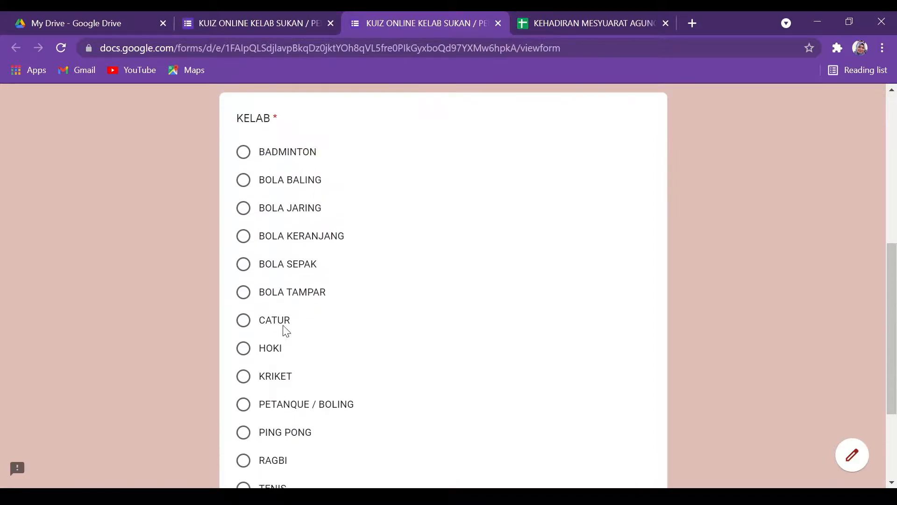
left_click(243, 159)
scroll(370, 363, "down", 3)
left_click(248, 403)
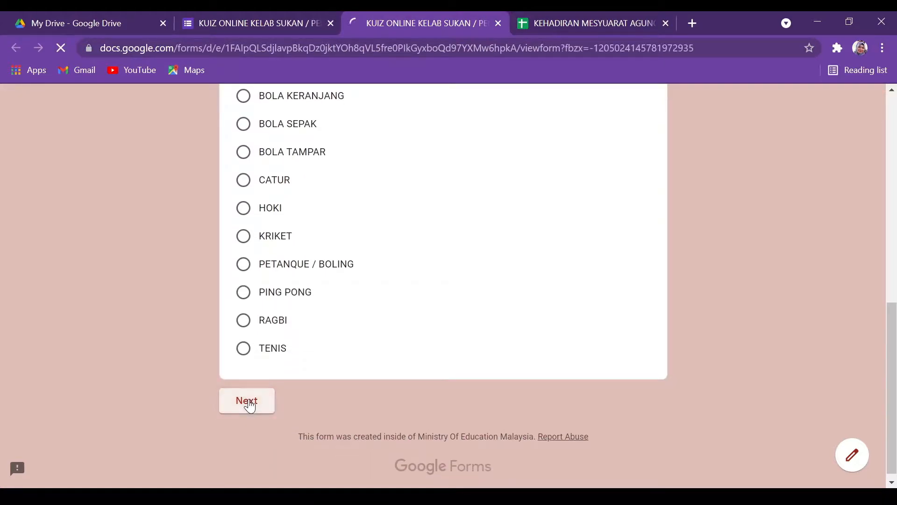
scroll(514, 337, "down", 1)
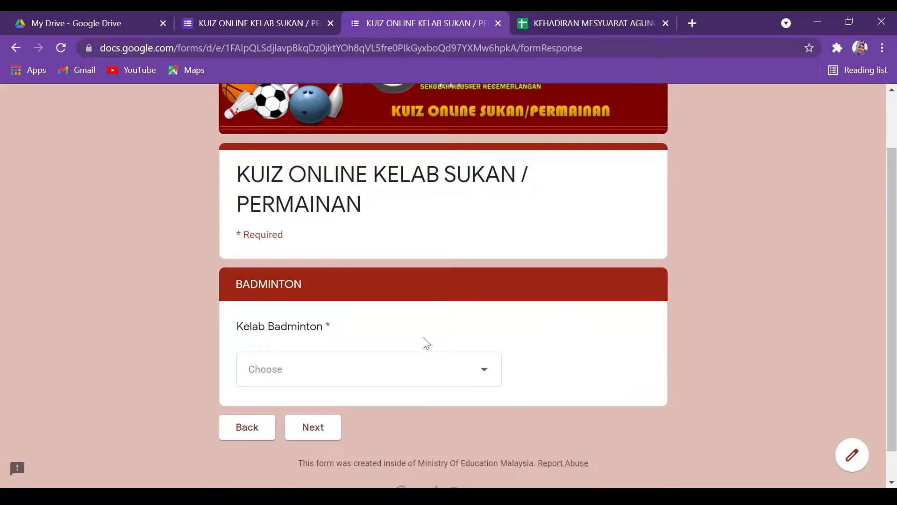
Pick the student's name from the Kelab Badminton dropdown and continue to the quiz section.
left_click(369, 381)
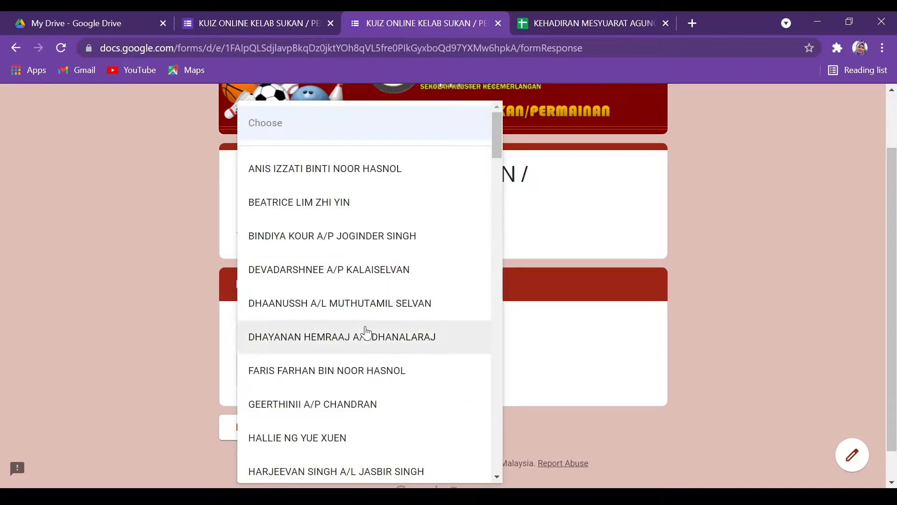
scroll(366, 343, "down", 3)
scroll(366, 343, "down", 6)
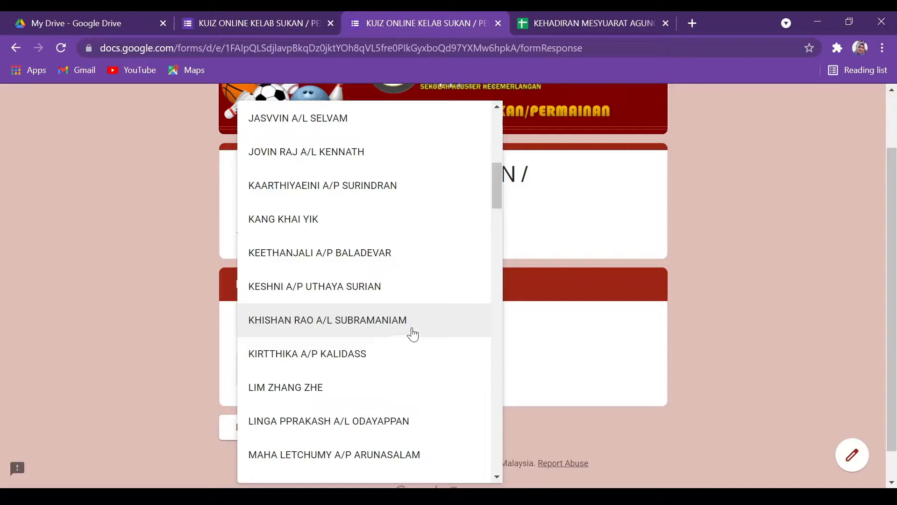
scroll(448, 321, "down", 20)
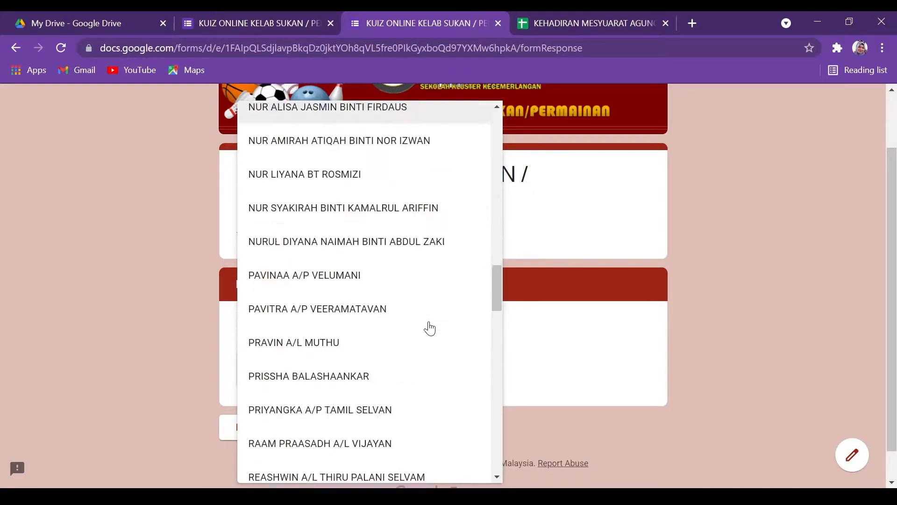
scroll(430, 328, "down", 9)
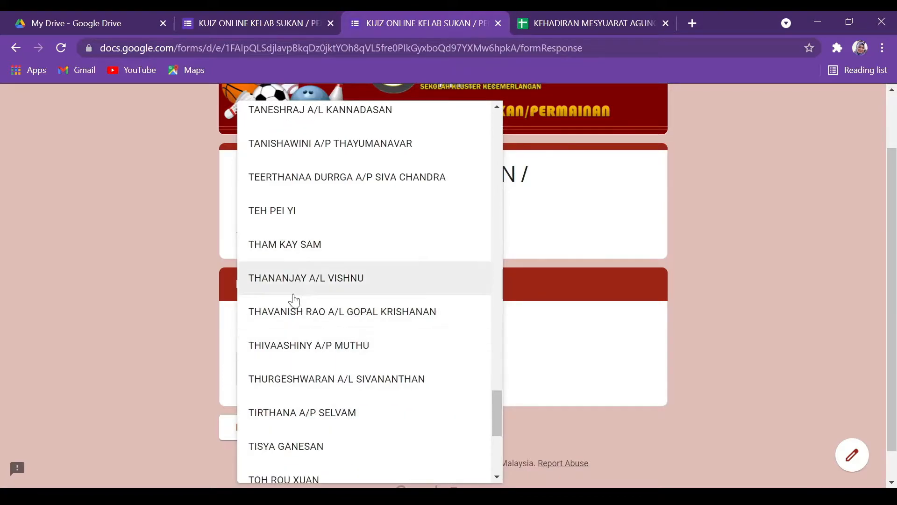
scroll(296, 340, "down", 5)
left_click(302, 307)
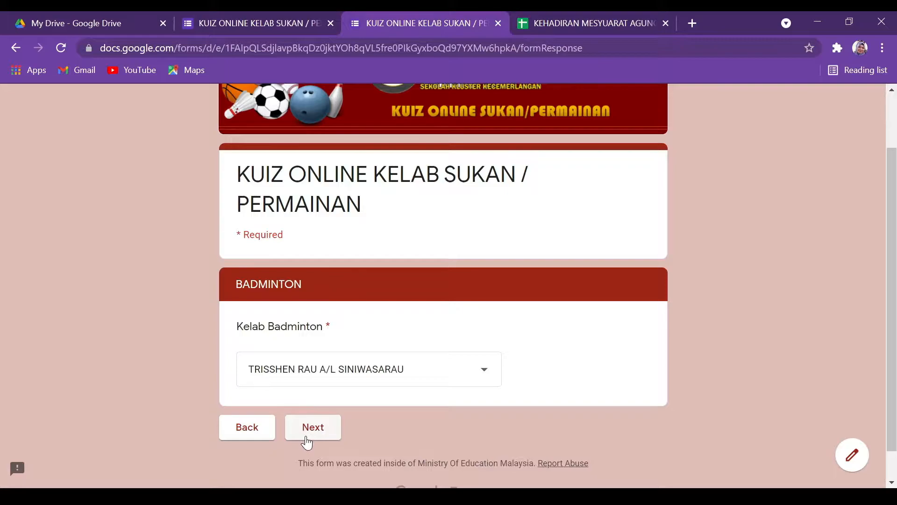
left_click(308, 429)
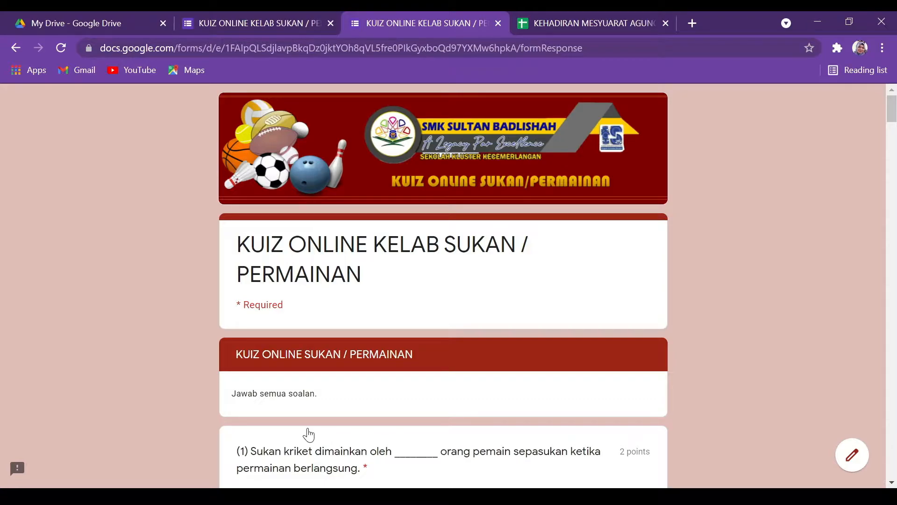
scroll(112, 327, "down", 5)
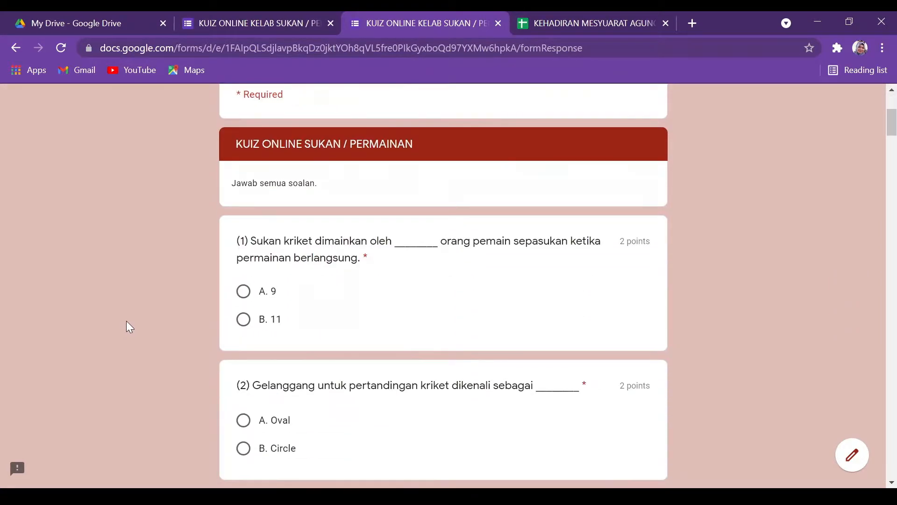
scroll(126, 320, "up", 5)
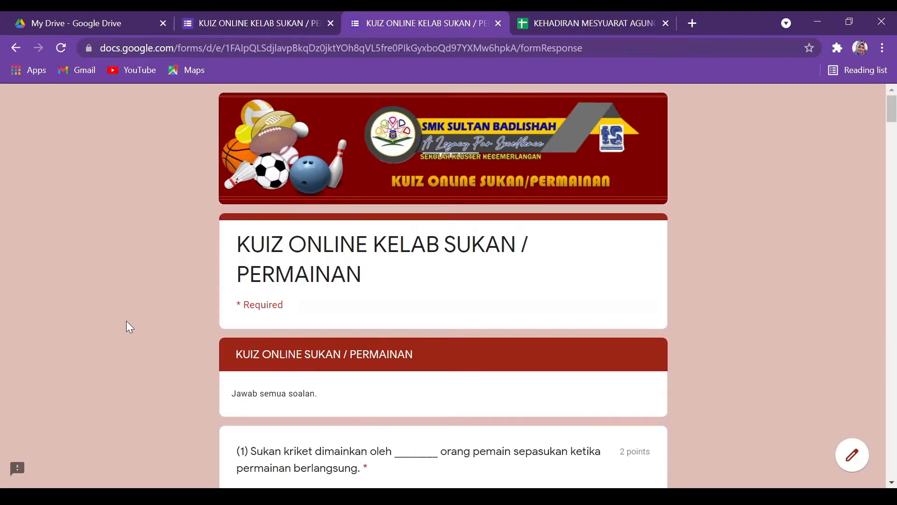
scroll(127, 326, "down", 5)
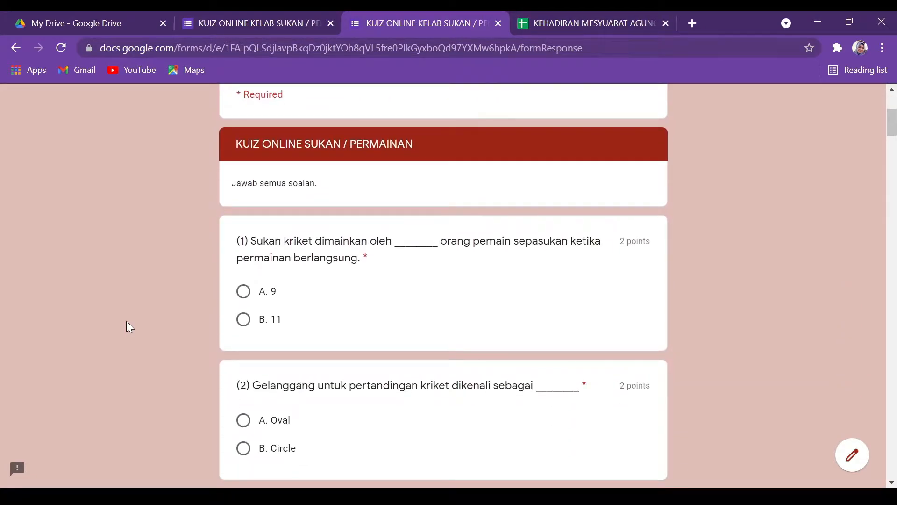
scroll(126, 322, "down", 5)
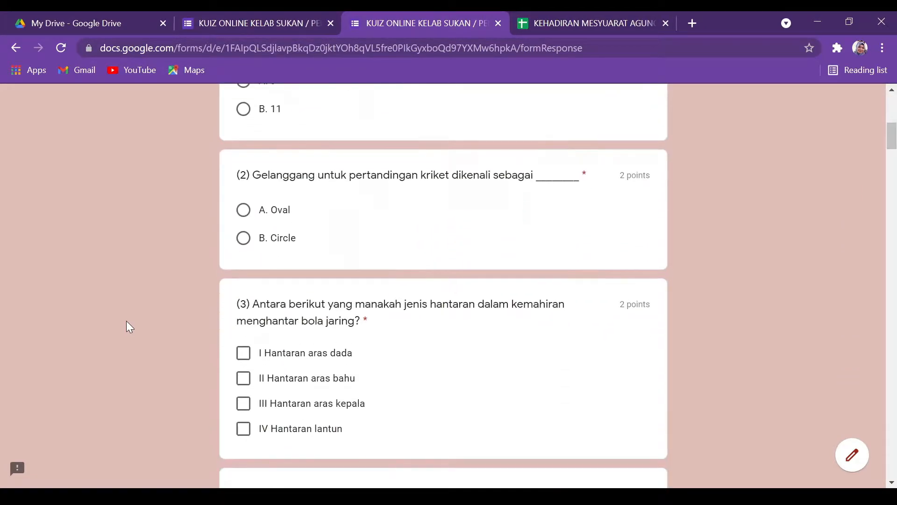
scroll(126, 322, "down", 20)
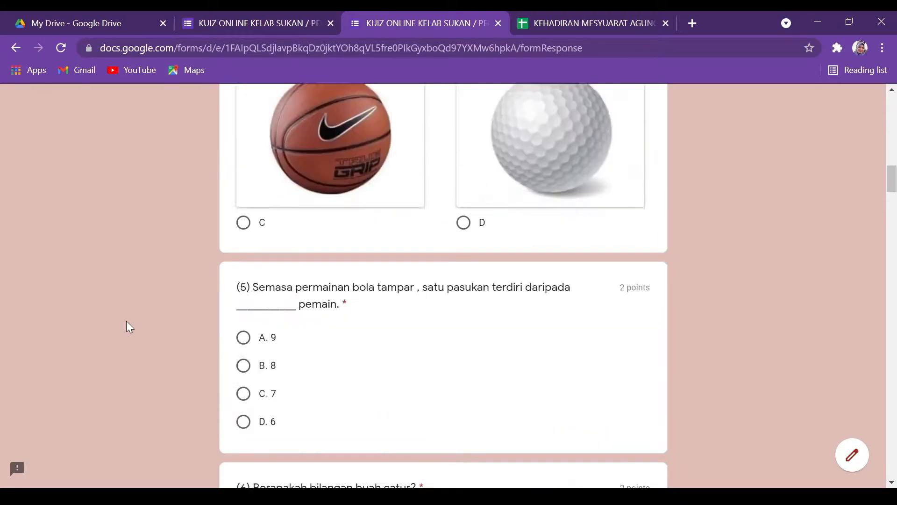
scroll(126, 326, "down", 20)
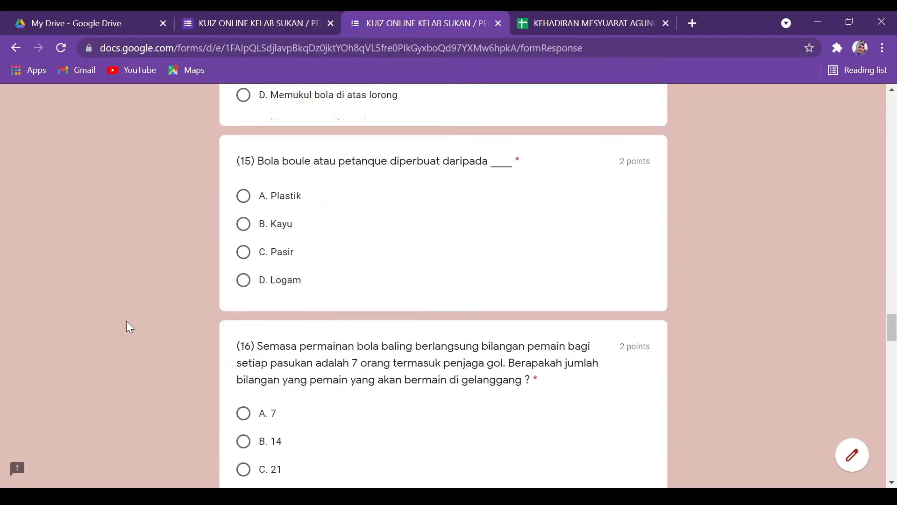
scroll(892, 475, "down", 20)
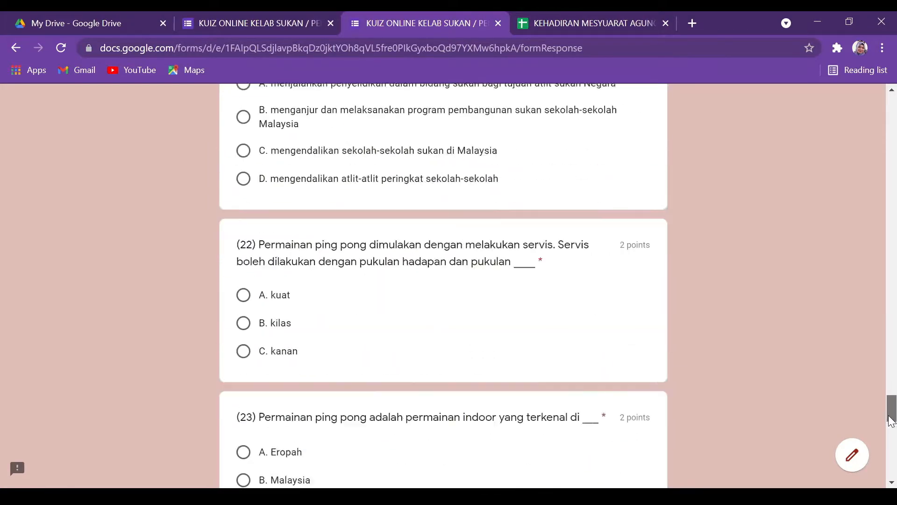
left_click_drag(892, 474, 848, 192)
scroll(806, 227, "up", 15)
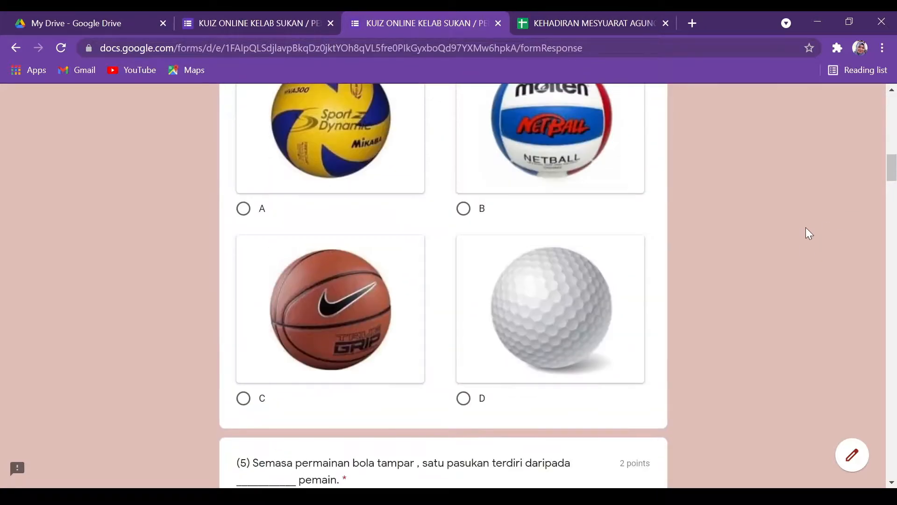
scroll(808, 232, "down", 6)
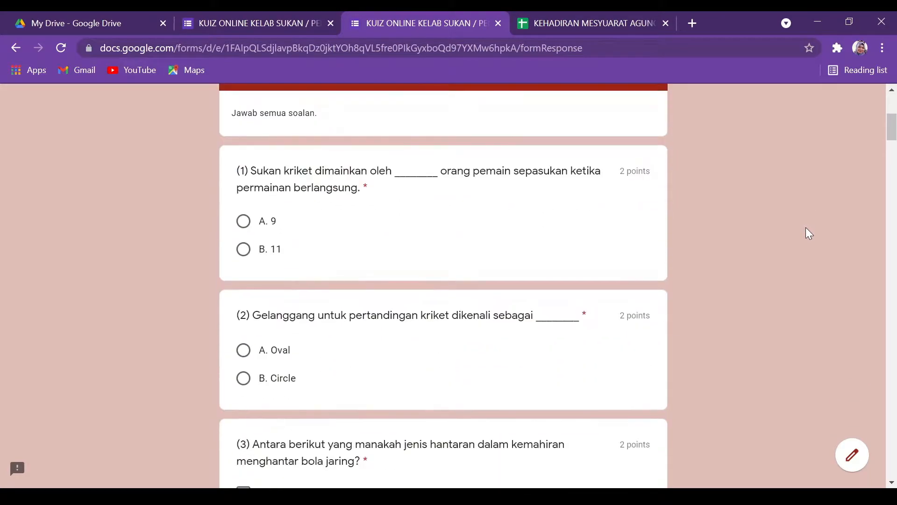
Answer questions 1–6: A. 9, A. Oval, ball A for 4, A. 9, B. 14.
left_click(242, 221)
scroll(246, 294, "down", 3)
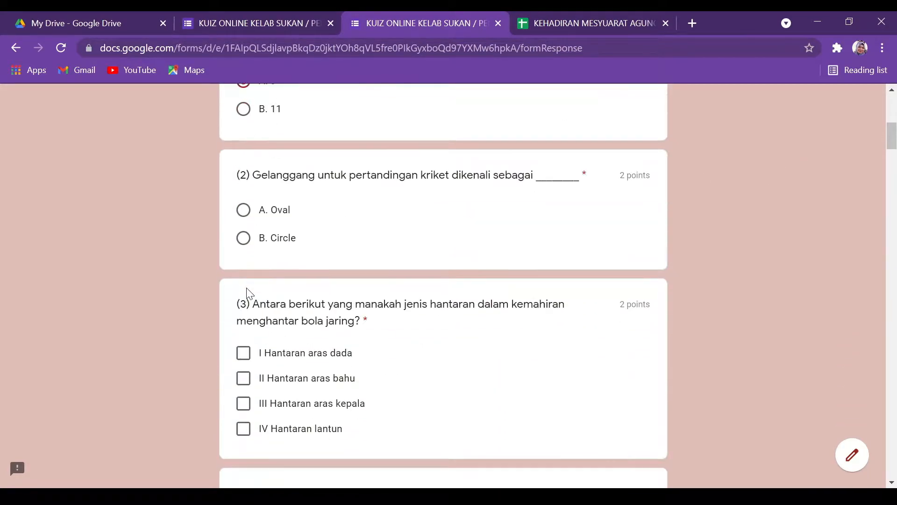
left_click(242, 211)
scroll(241, 270, "down", 6)
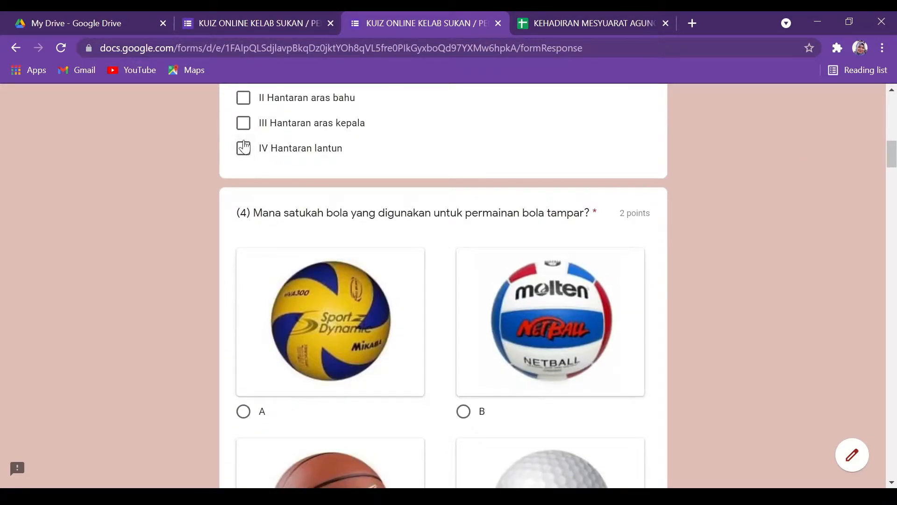
scroll(253, 197, "down", 5)
left_click(242, 200)
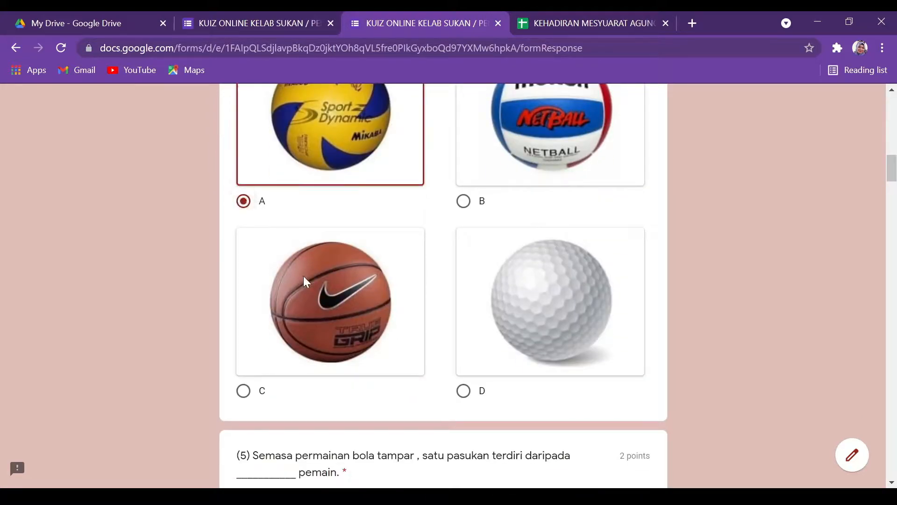
scroll(304, 276, "down", 5)
left_click(243, 295)
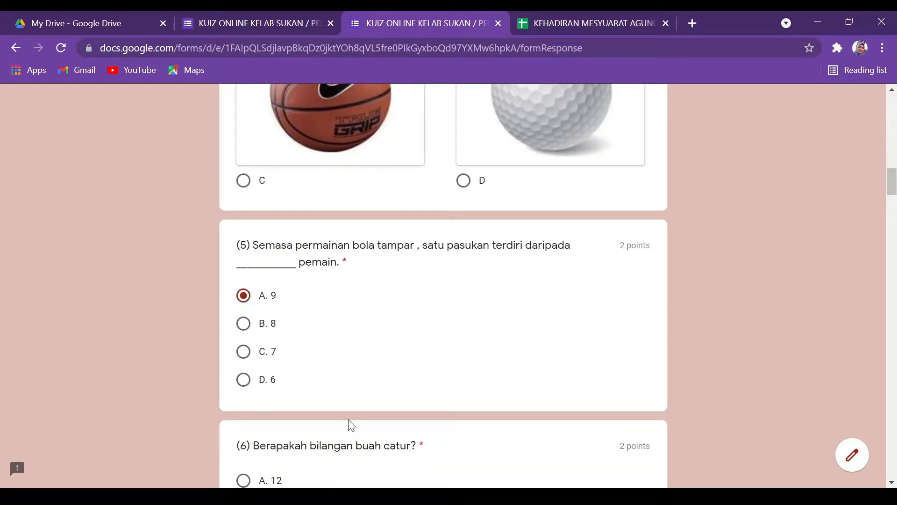
scroll(345, 421, "down", 6)
left_click(244, 228)
scroll(345, 311, "down", 6)
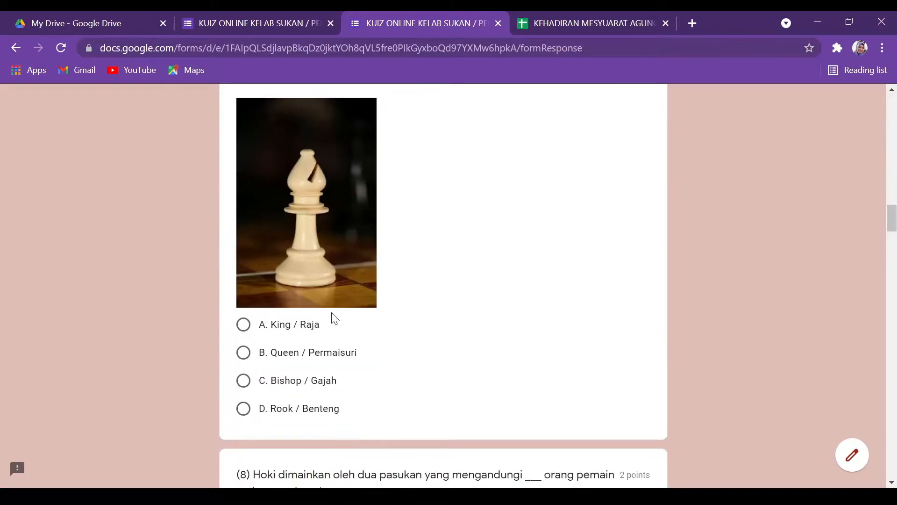
Answer the chess question with Bishop / Gajah, question 8 with A. 11, question 9 with A. Membaling.
left_click(243, 353)
scroll(304, 351, "down", 3)
scroll(248, 313, "up", 2)
left_click(268, 320)
scroll(278, 331, "down", 3)
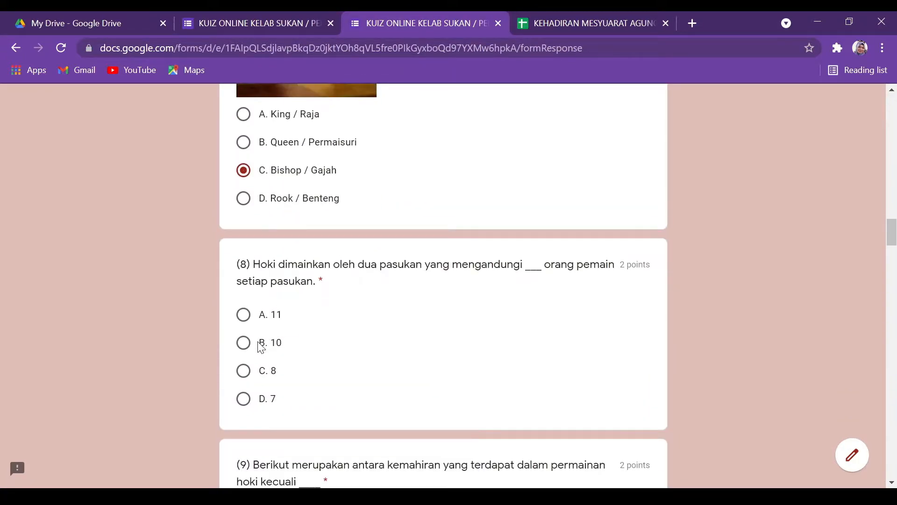
left_click(244, 314)
scroll(201, 374, "down", 7)
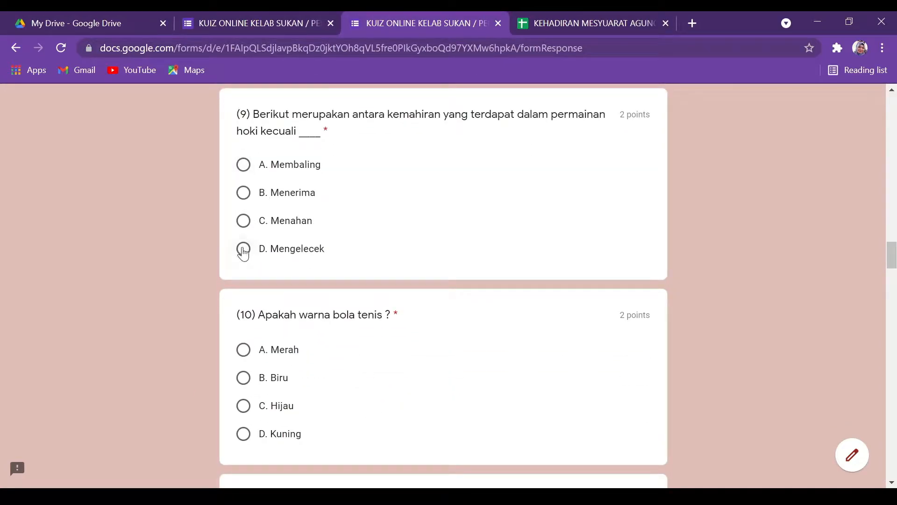
left_click(243, 165)
scroll(178, 266, "down", 3)
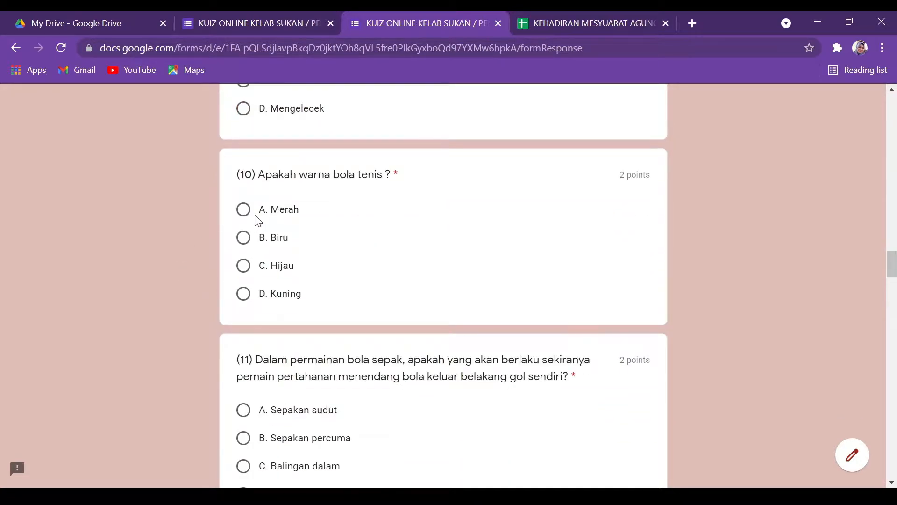
Answer questions 10–13 with D. Kuning, A. Sepakan sudut, C. Brazil and A. Lane.
left_click(244, 293)
scroll(196, 313, "down", 3)
left_click(242, 267)
scroll(206, 316, "down", 6)
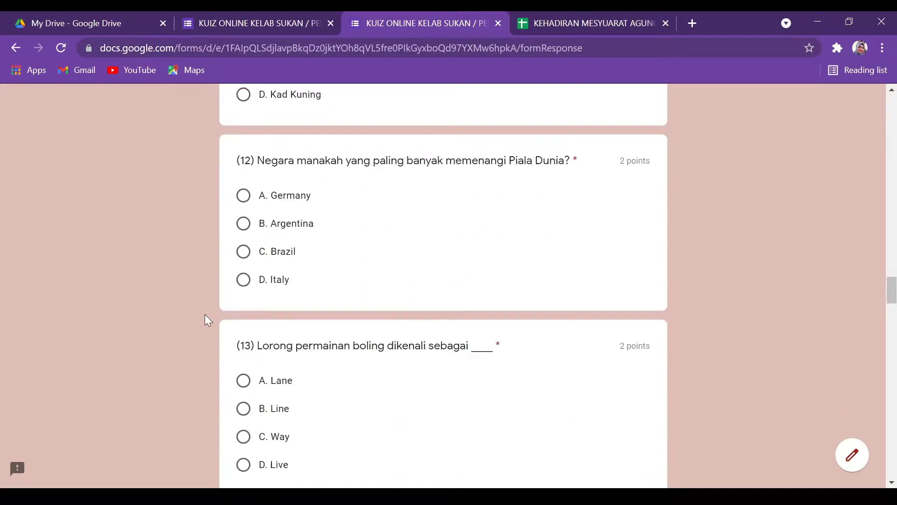
left_click(253, 235)
scroll(257, 280, "down", 3)
scroll(255, 321, "up", 8)
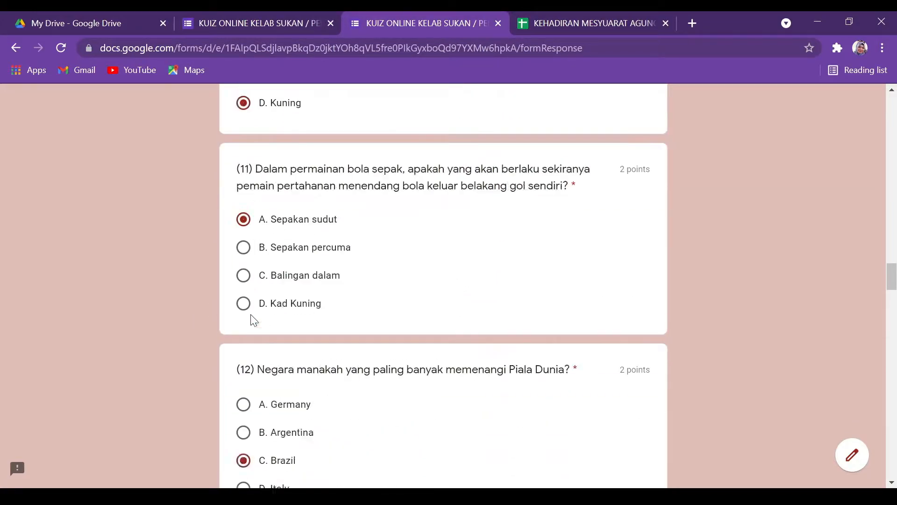
scroll(253, 321, "down", 6)
scroll(251, 321, "down", 2)
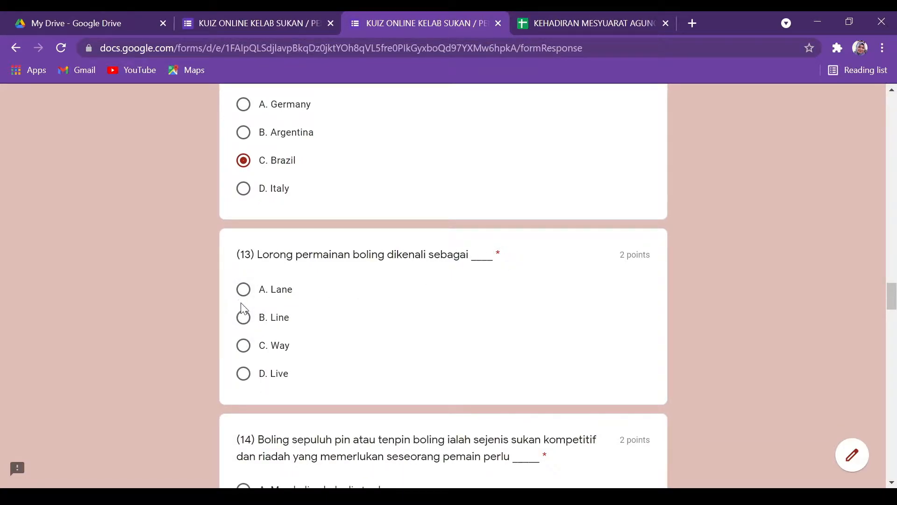
left_click(243, 297)
scroll(248, 297, "down", 5)
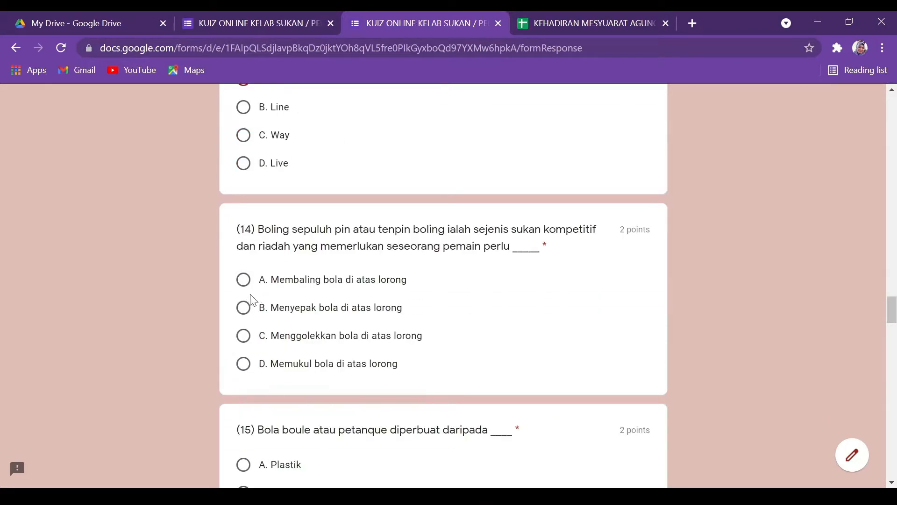
Answer 14 with C, 15 with D. Logam, 16 with C. 21, and tick statements I–III for 17.
left_click(244, 338)
scroll(205, 354, "down", 3)
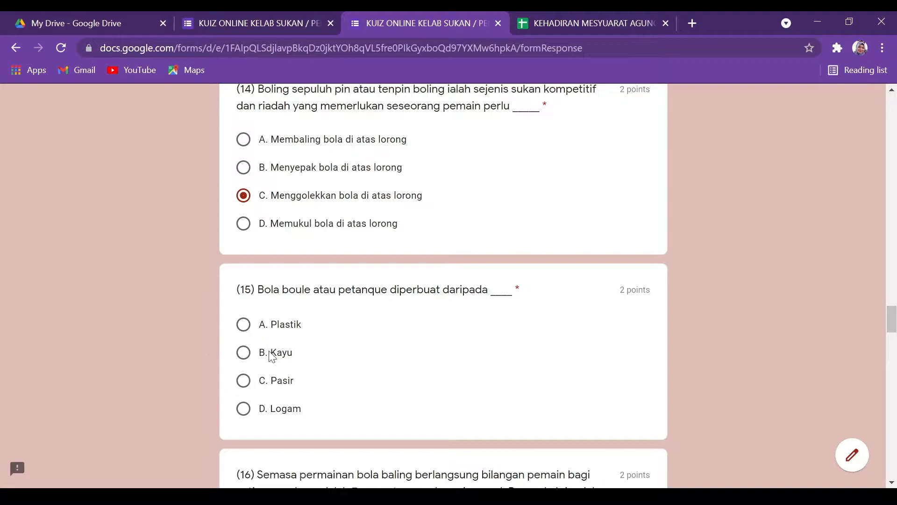
scroll(244, 361, "down", 2)
left_click(244, 338)
scroll(189, 353, "down", 3)
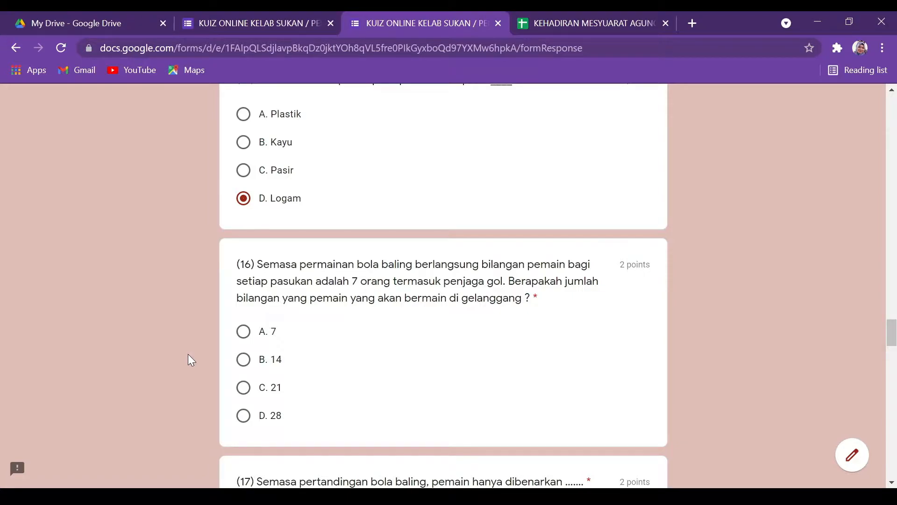
scroll(188, 354, "down", 2)
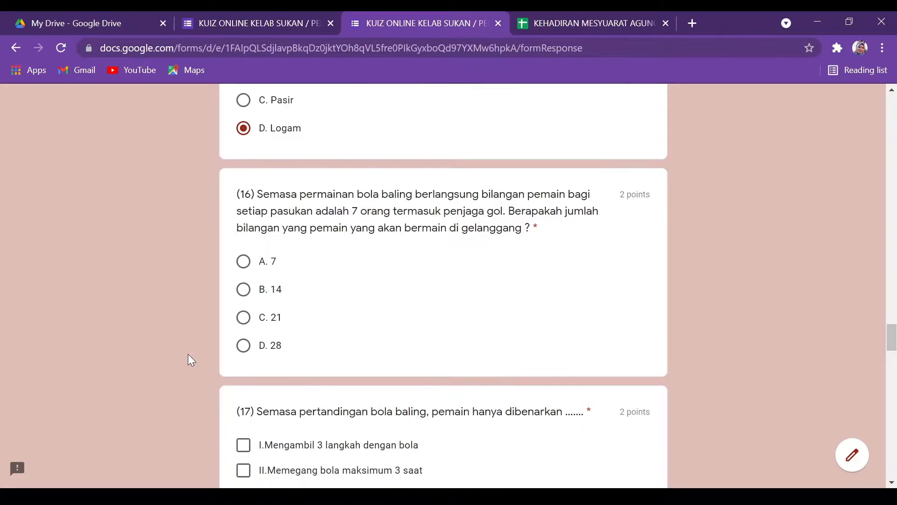
left_click(243, 318)
scroll(170, 362, "down", 3)
left_click(244, 305)
left_click(243, 330)
left_click(244, 356)
scroll(169, 375, "down", 4)
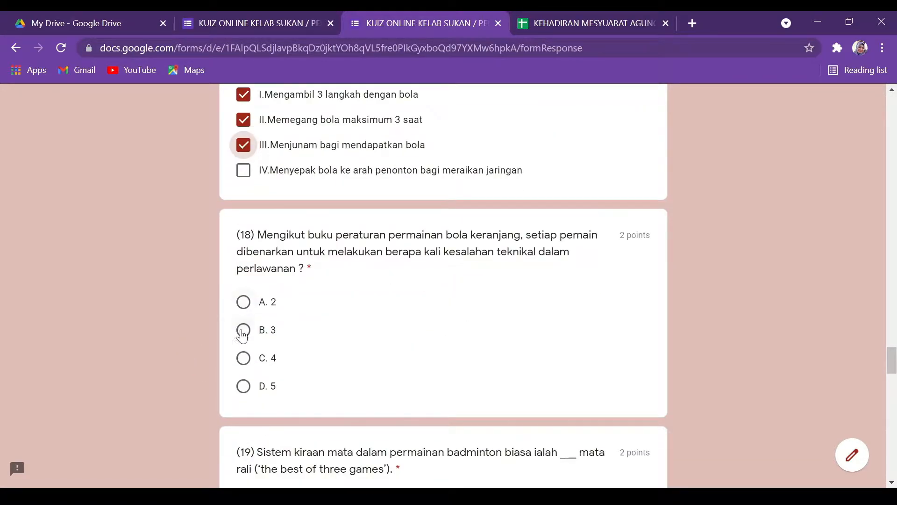
Answer 18 with D. 5, 19 with B. 21, 20 as Benar, and 21 with B.
left_click(242, 330)
scroll(362, 385, "down", 2)
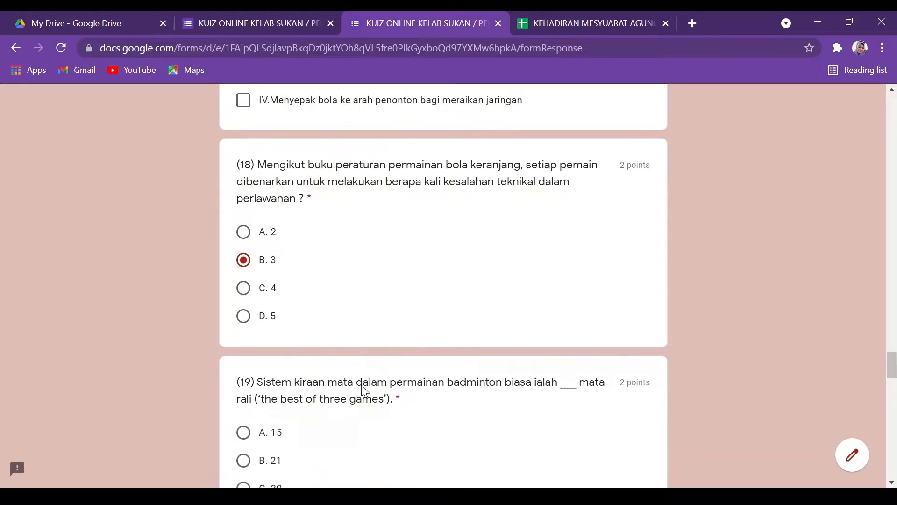
left_click(244, 316)
scroll(187, 335, "down", 4)
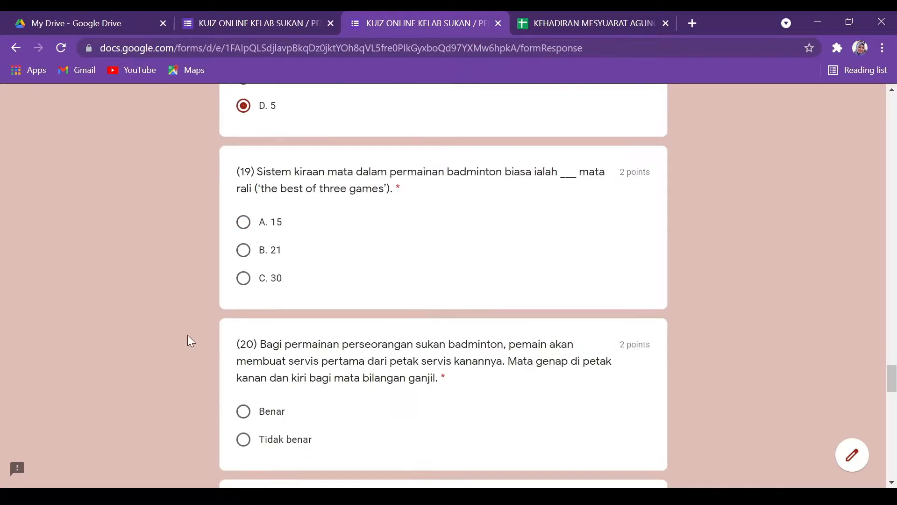
left_click(243, 251)
scroll(186, 299, "down", 3)
left_click(243, 271)
scroll(220, 307, "down", 3)
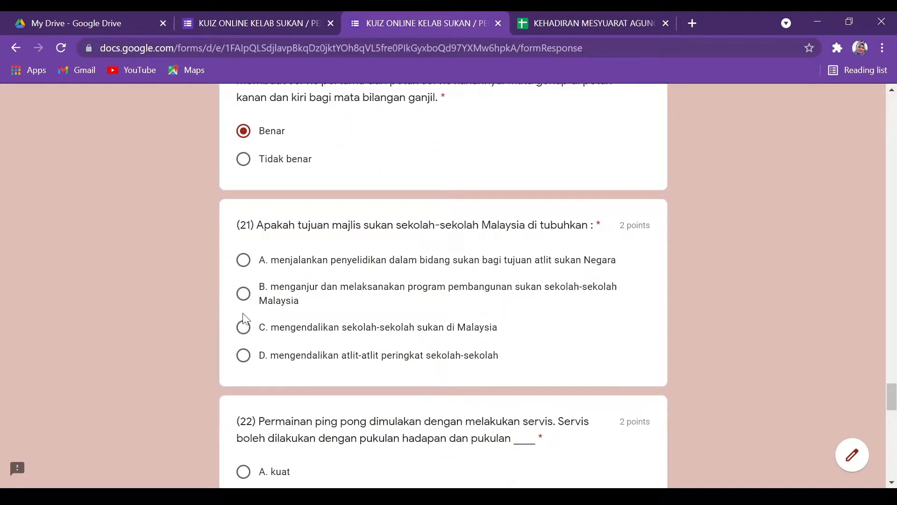
left_click(244, 295)
scroll(243, 294, "down", 5)
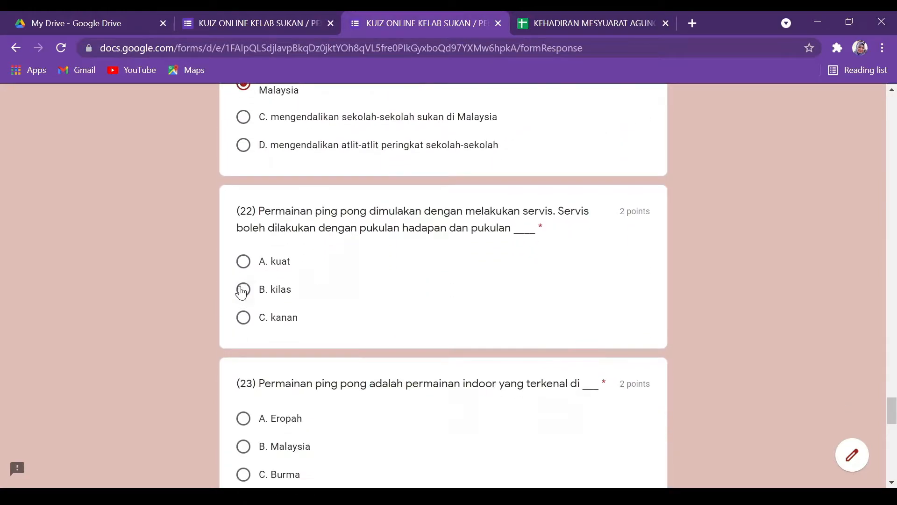
Answer 22 kilas, 23 Eropah, 24 menyekat, tick grip jabat tangan for 25, and request a response copy.
left_click(243, 290)
left_click(244, 280)
scroll(220, 365, "down", 5)
scroll(224, 368, "down", 5)
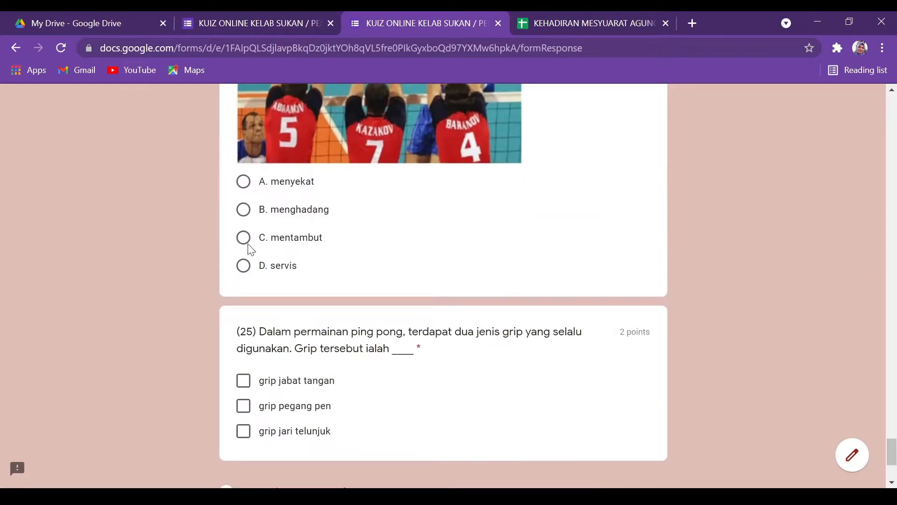
left_click(245, 184)
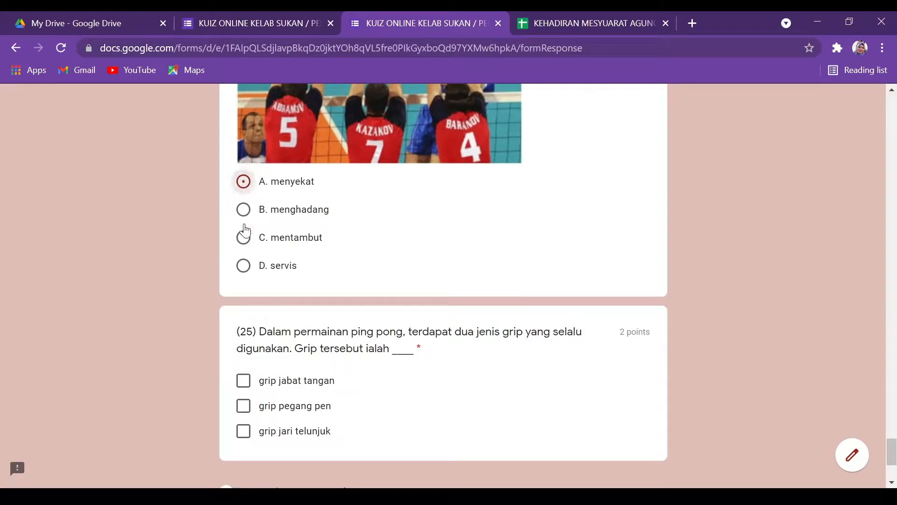
left_click(243, 381)
scroll(286, 416, "down", 3)
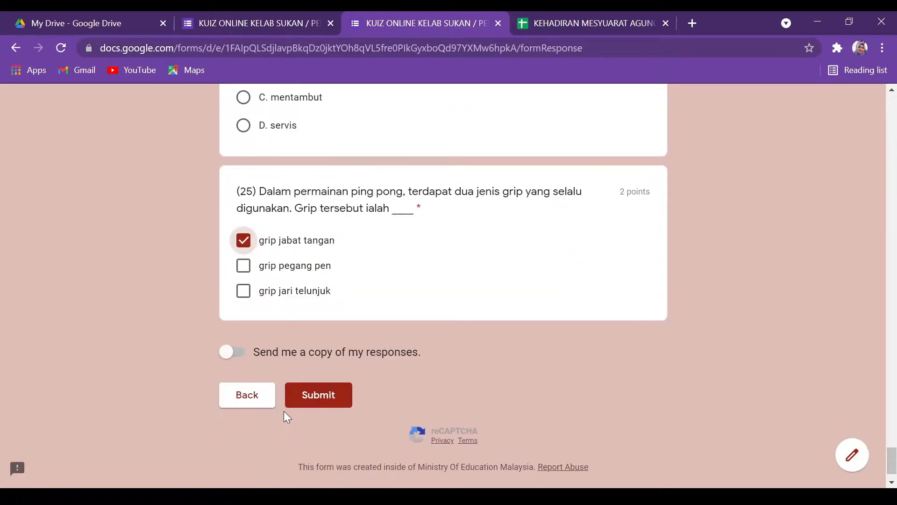
left_click(234, 353)
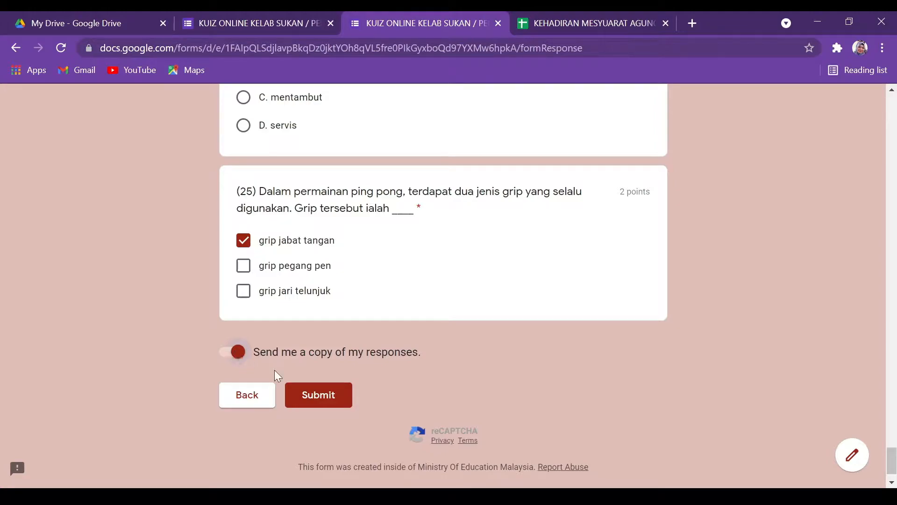
Submit the quiz and view its score page showing 36/50 points.
left_click(312, 398)
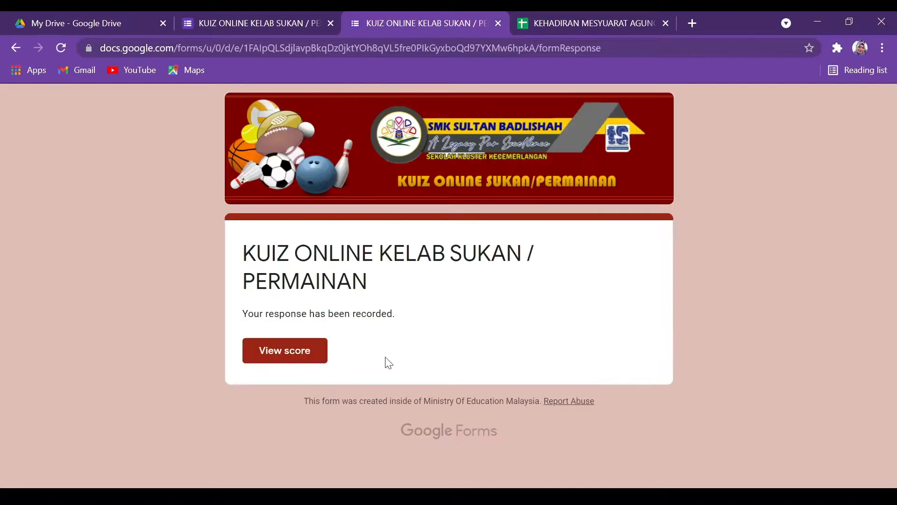
left_click(284, 360)
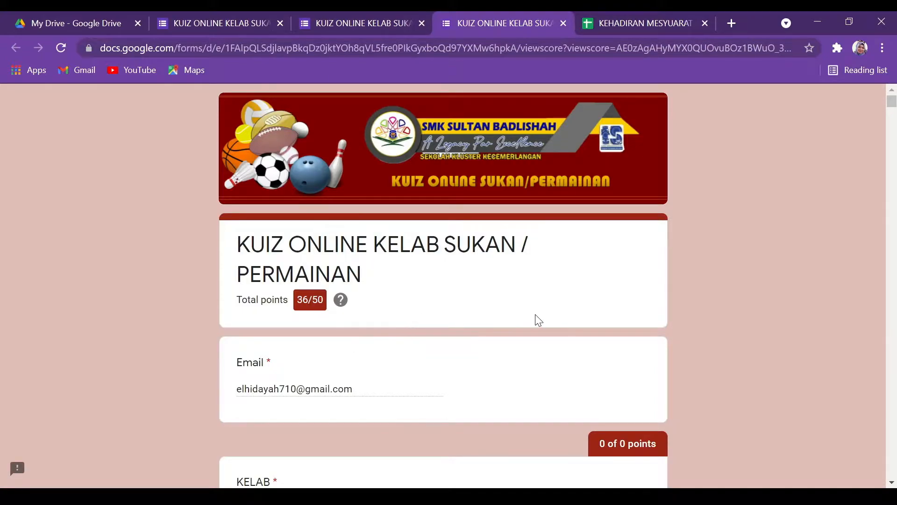
scroll(537, 320, "down", 20)
scroll(537, 319, "up", 15)
scroll(539, 320, "up", 20)
Switch to the responses spreadsheet and scroll the KUIZ sheet down to the new entry in row 150.
left_click(611, 15)
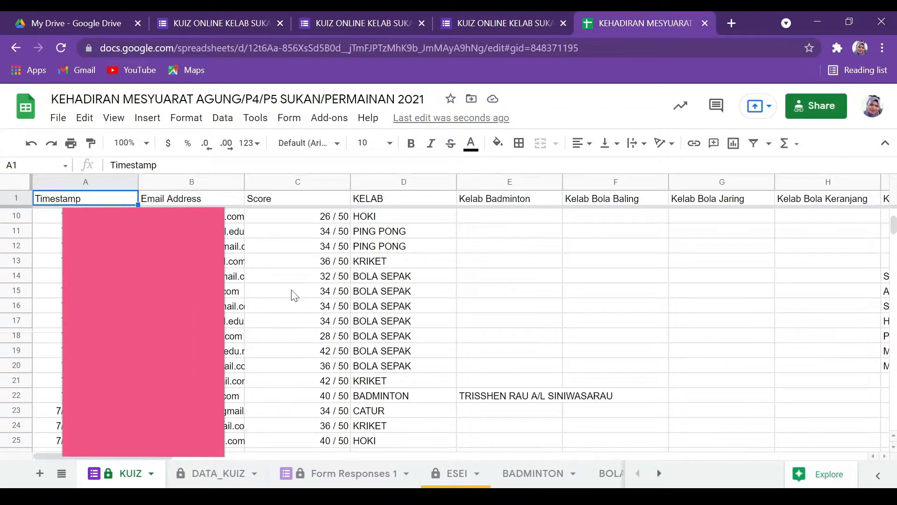
scroll(327, 283, "down", 16)
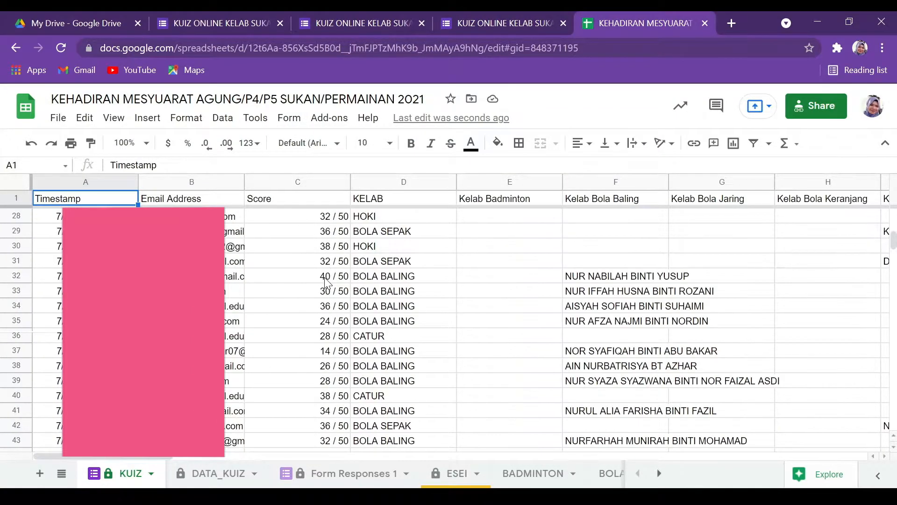
left_click_drag(893, 271, 882, 336)
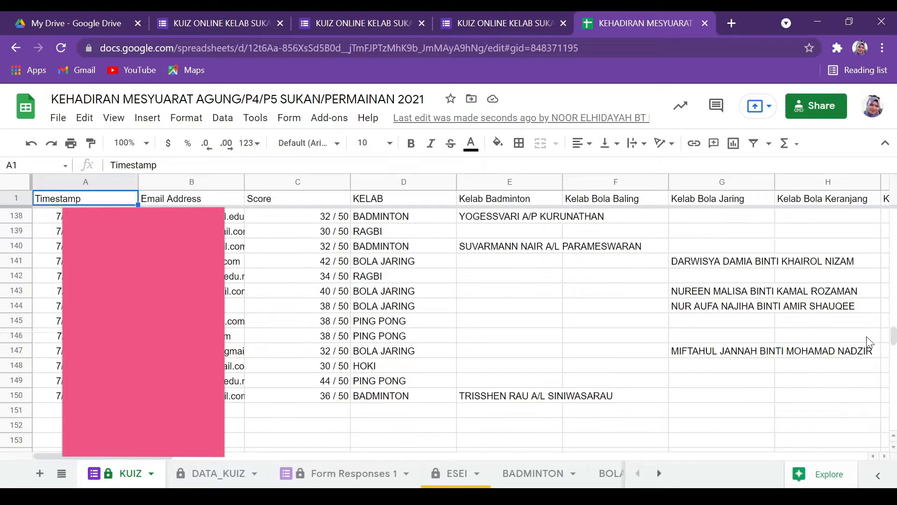
left_click(503, 399)
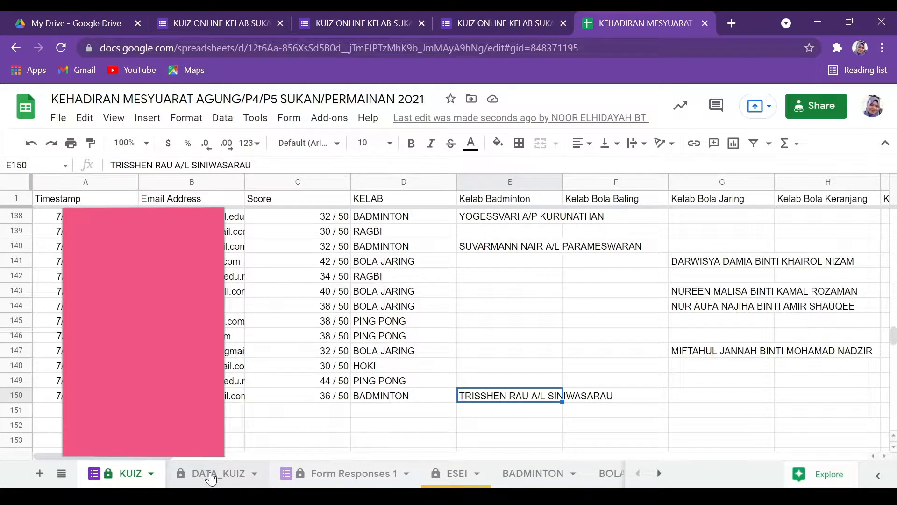
left_click(236, 479)
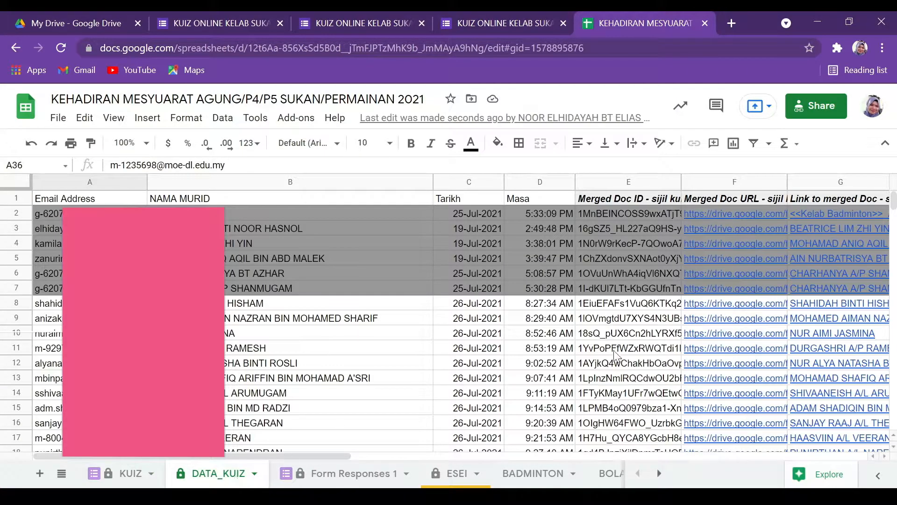
left_click(130, 475)
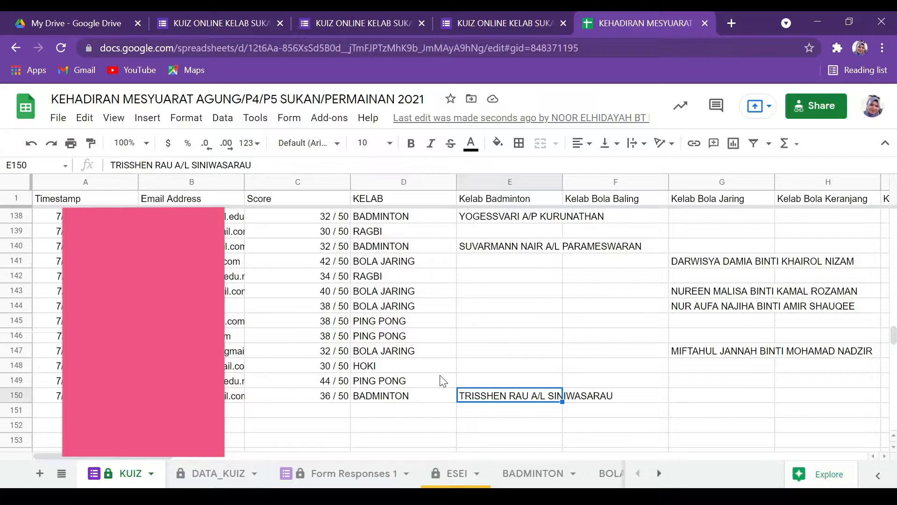
left_click(204, 473)
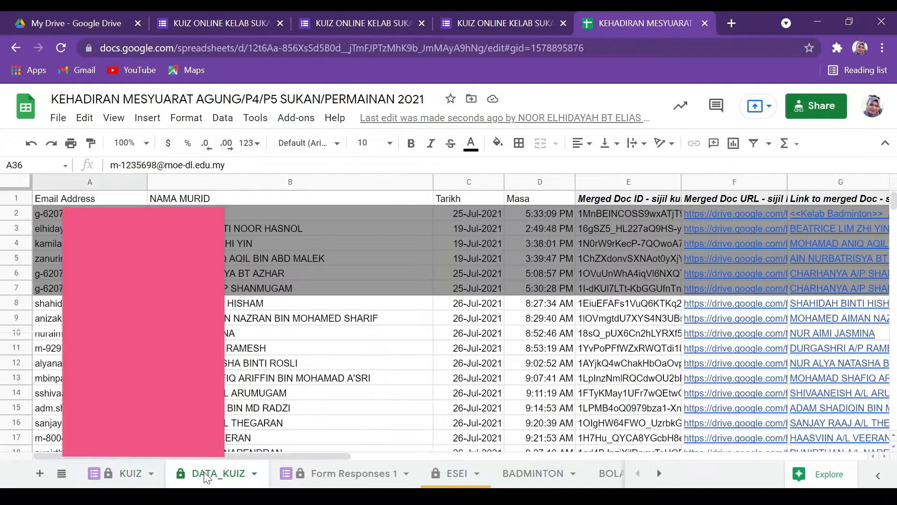
left_click_drag(193, 460, 217, 461)
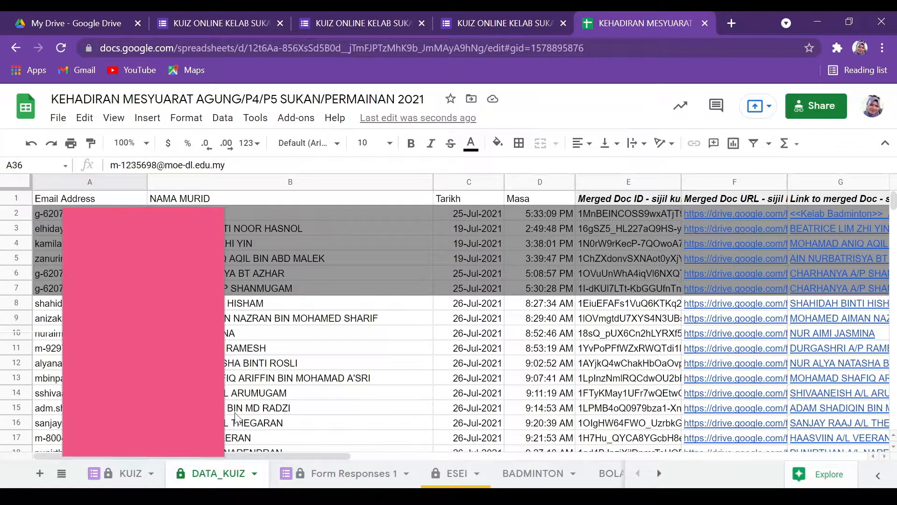
scroll(325, 344, "down", 4)
scroll(326, 344, "down", 20)
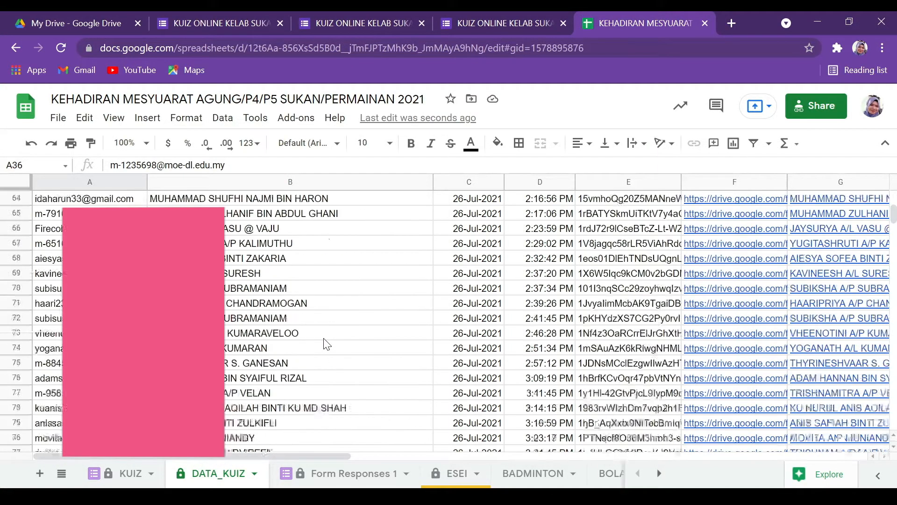
scroll(490, 332, "up", 20)
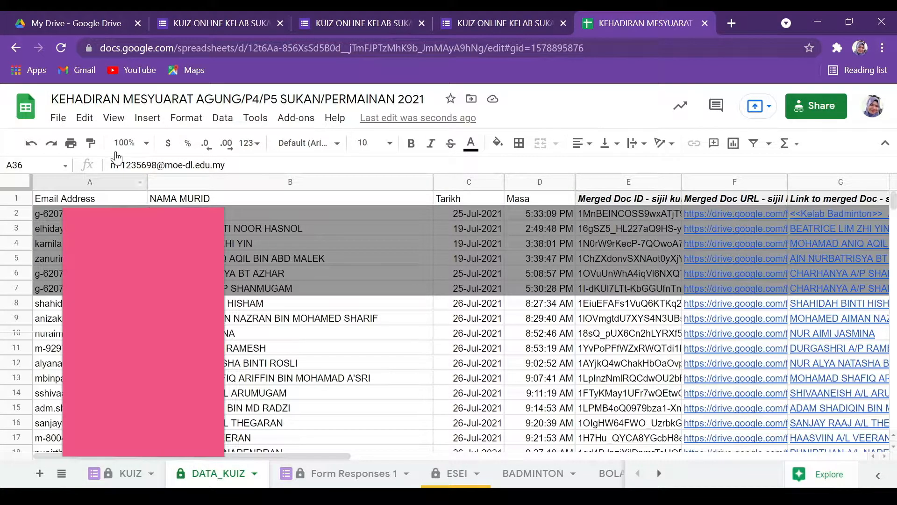
left_click(105, 199)
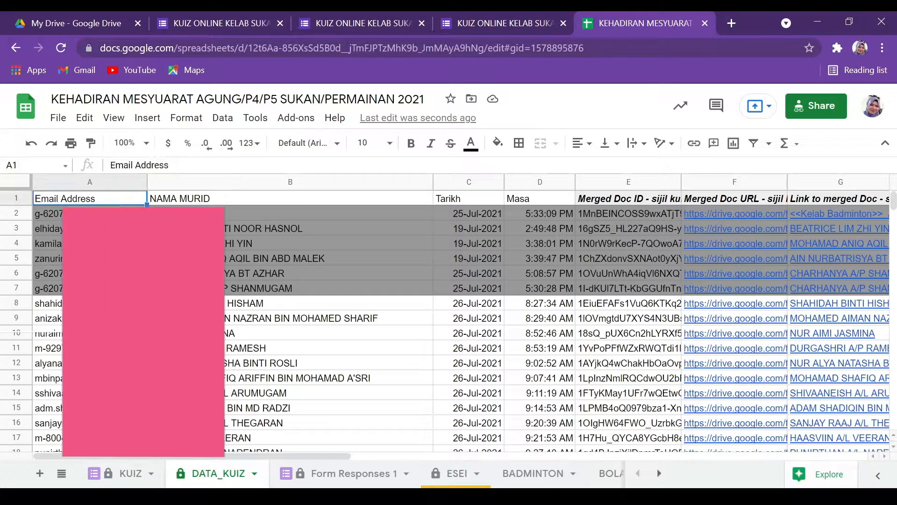
left_click(124, 476)
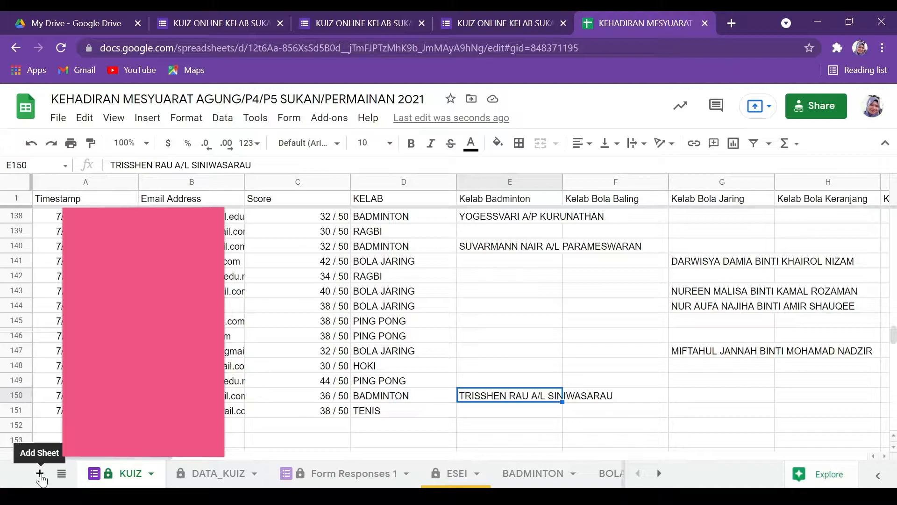
left_click(216, 474)
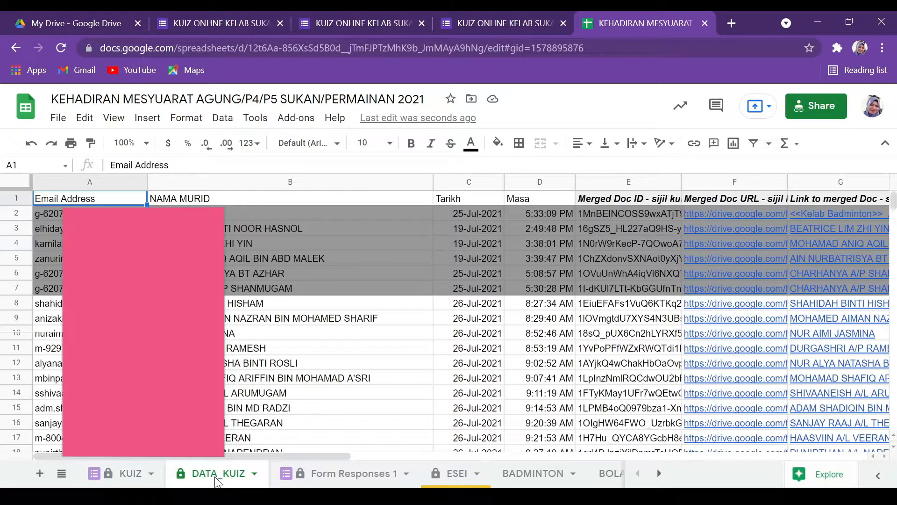
left_click(127, 475)
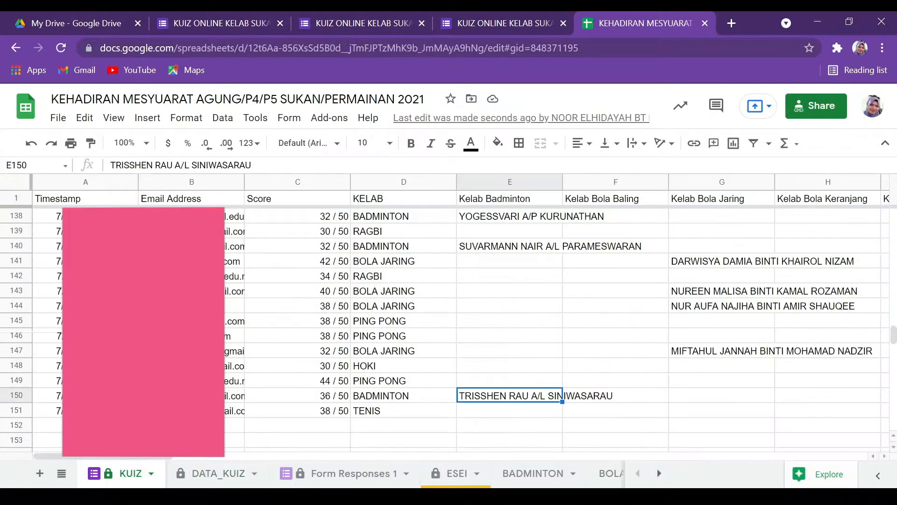
left_click(209, 480)
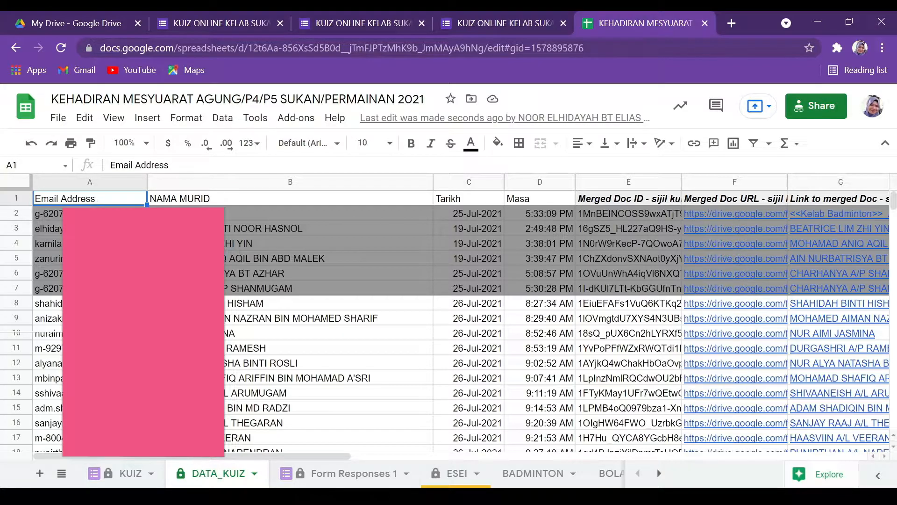
left_click(93, 208)
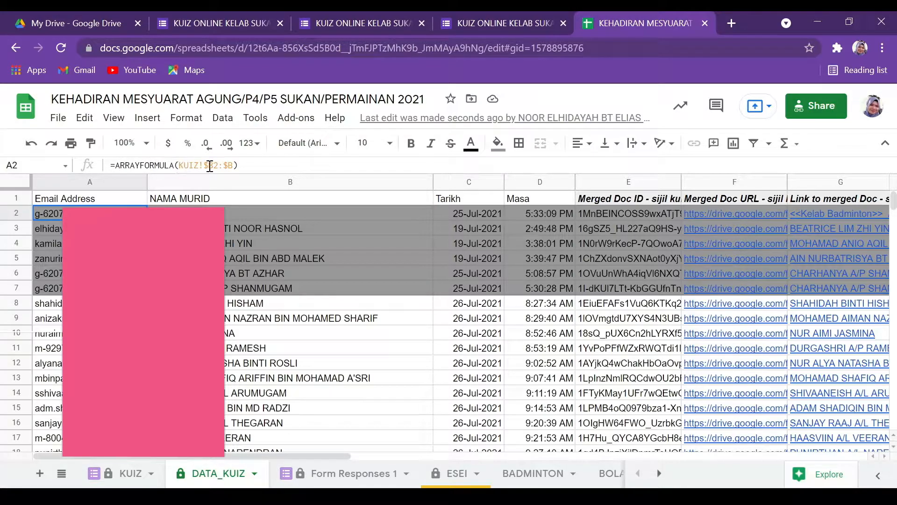
left_click(17, 212)
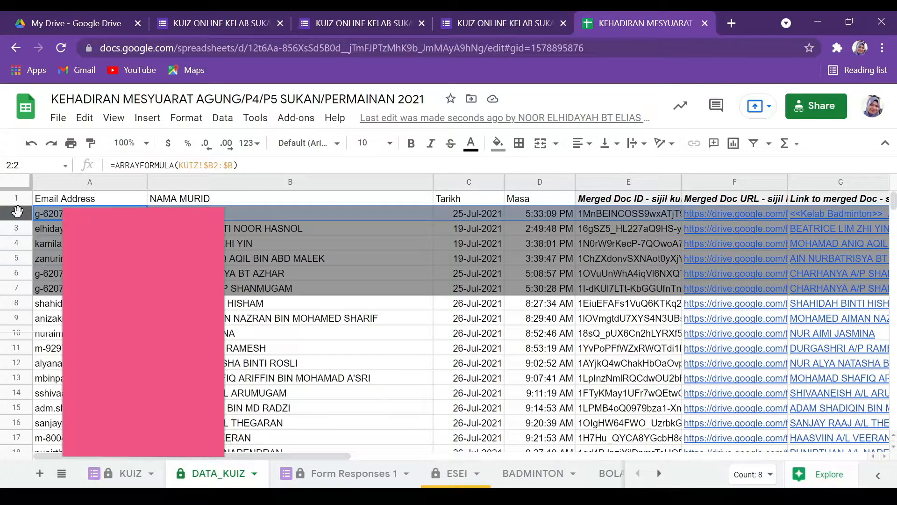
left_click(14, 197)
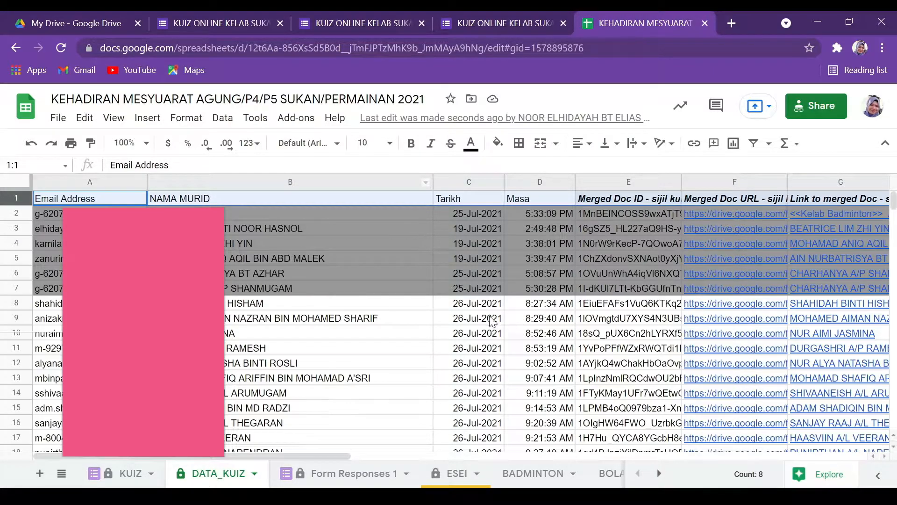
left_click(6, 213)
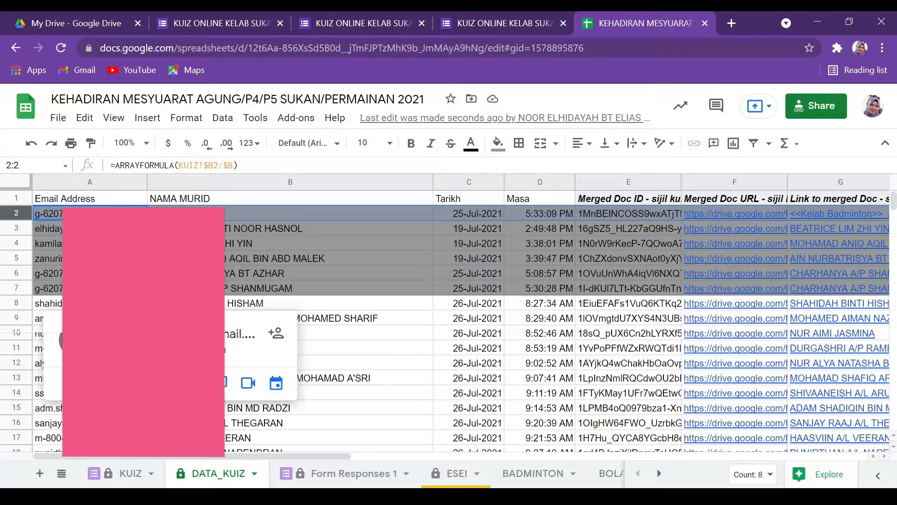
left_click(93, 213)
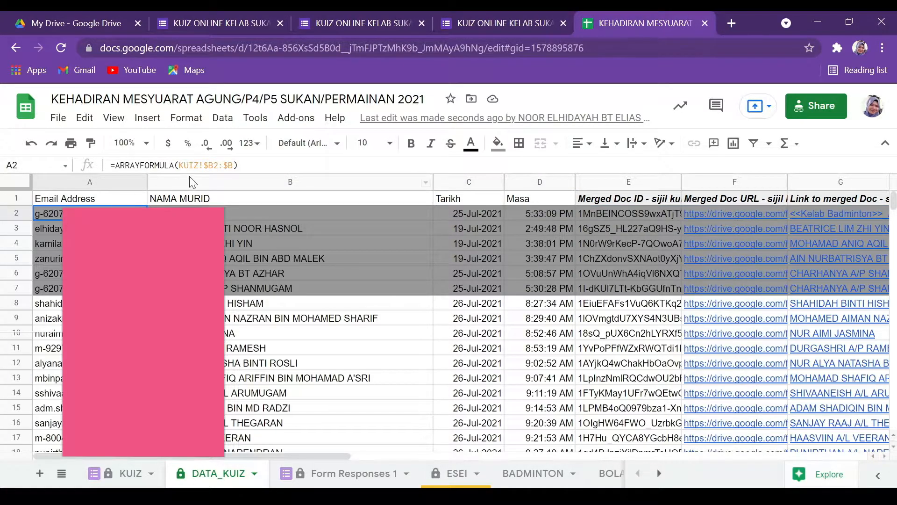
left_click_drag(247, 165, 108, 165)
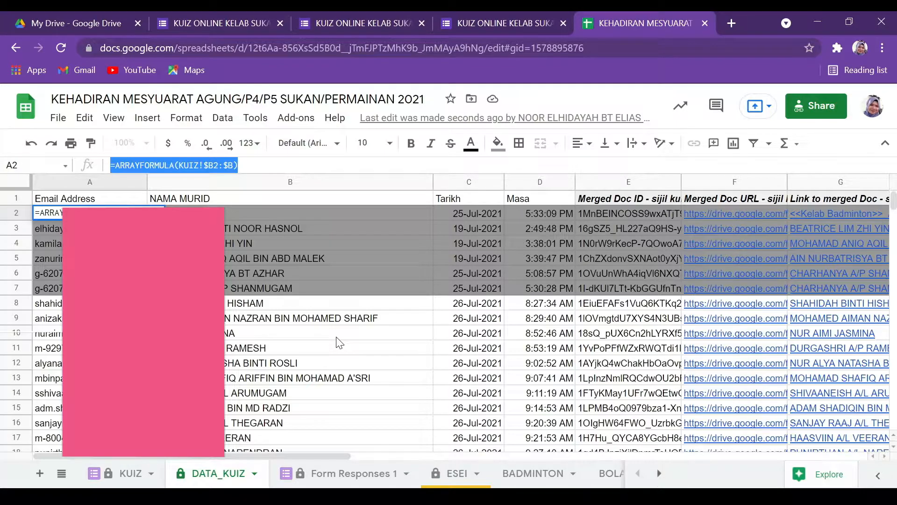
left_click(250, 165)
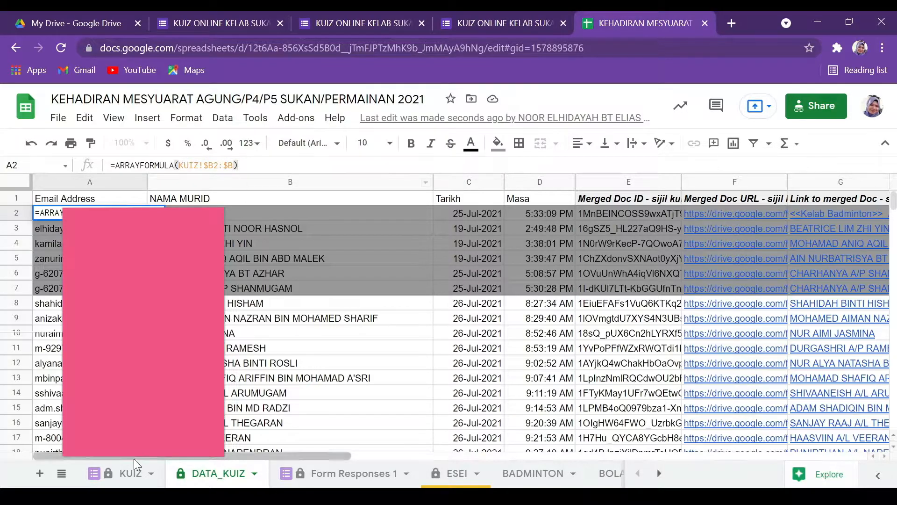
left_click(129, 477)
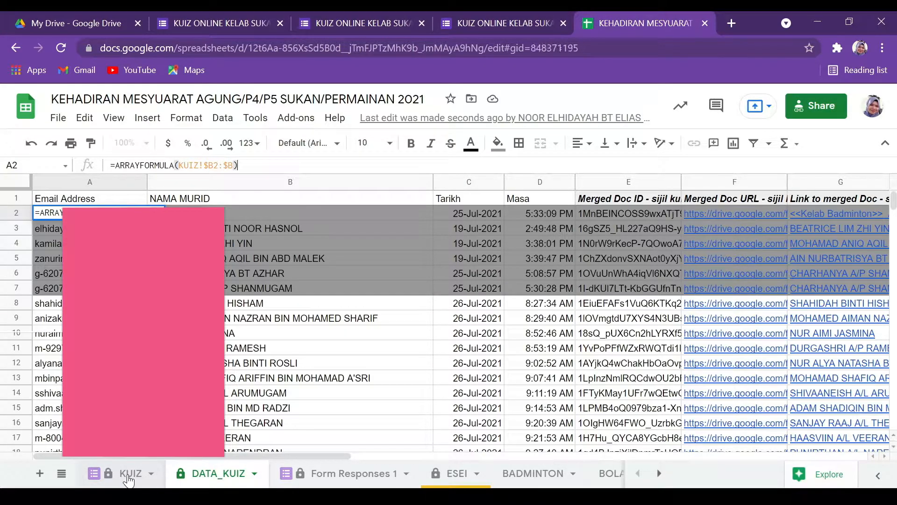
left_click(189, 475)
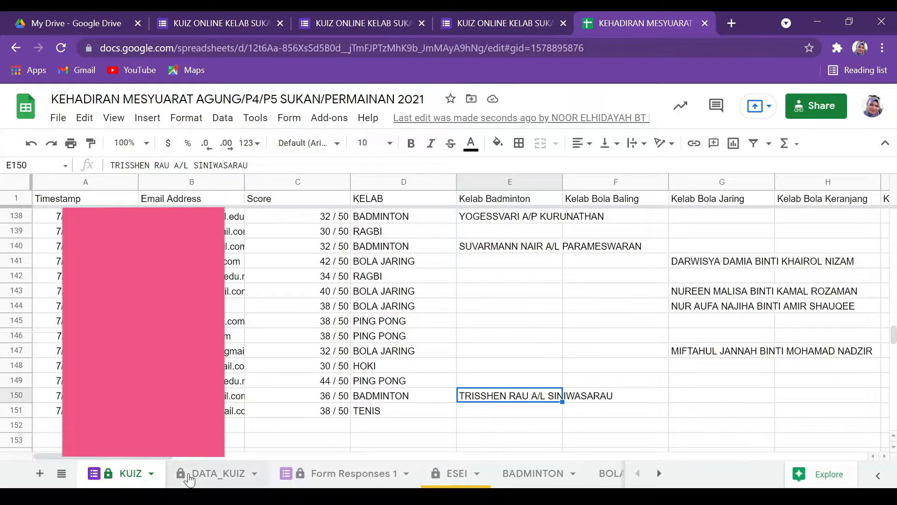
left_click(125, 475)
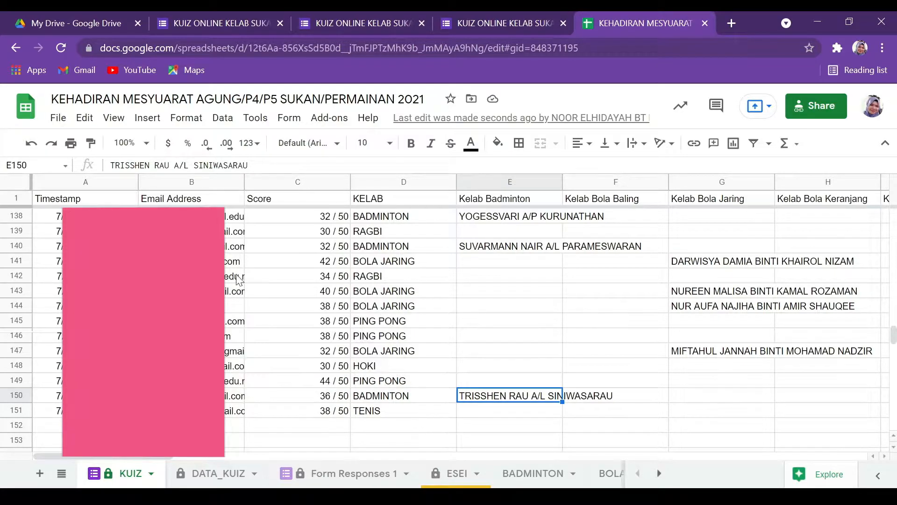
left_click_drag(894, 343, 894, 222)
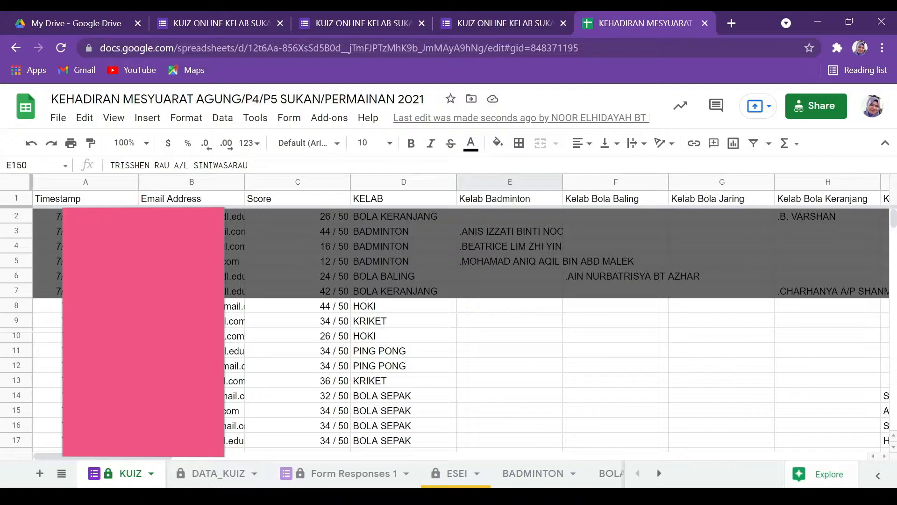
left_click(192, 216)
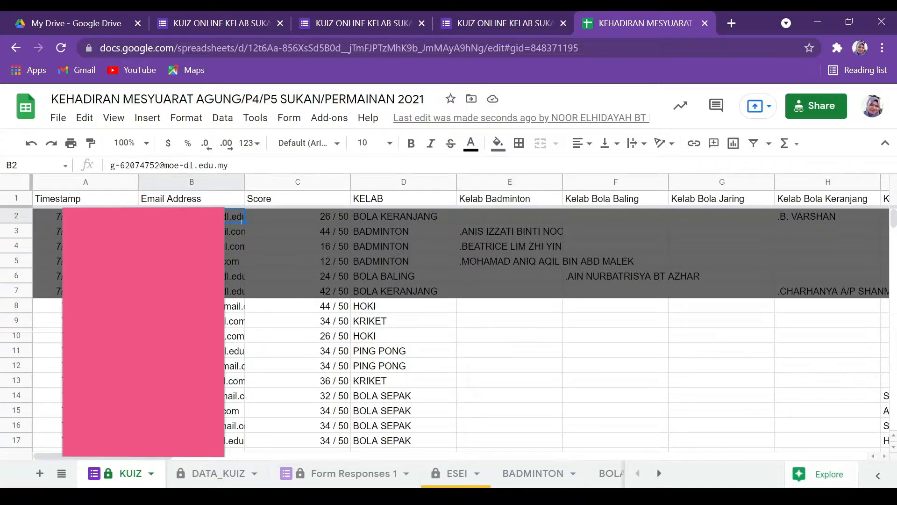
left_click(176, 182)
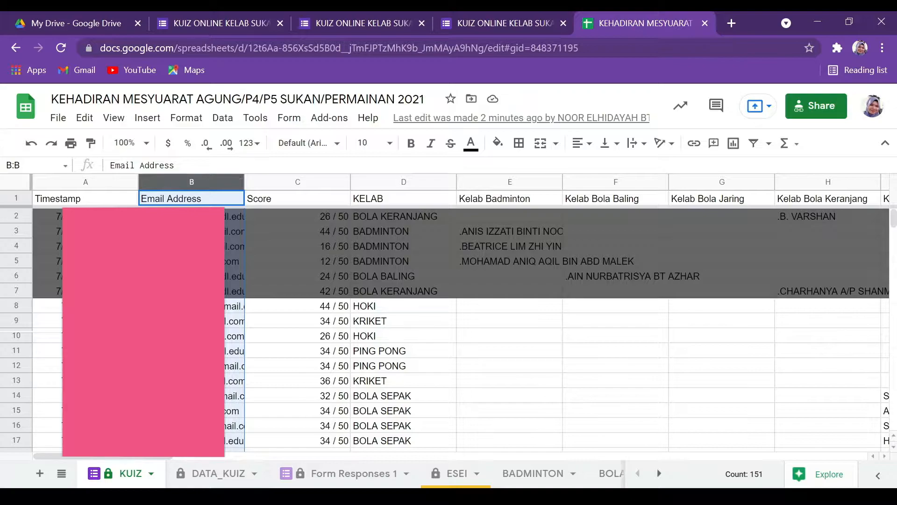
left_click(243, 220)
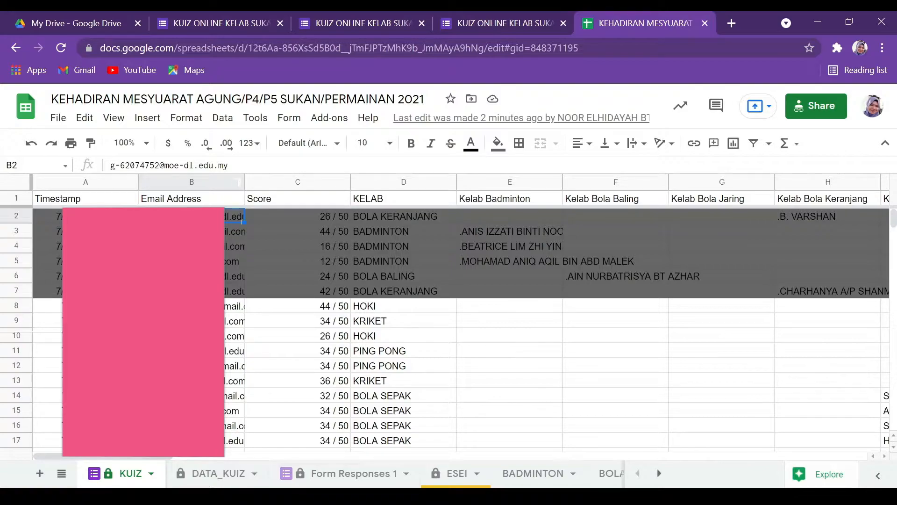
mouse_move(242, 221)
left_click(218, 473)
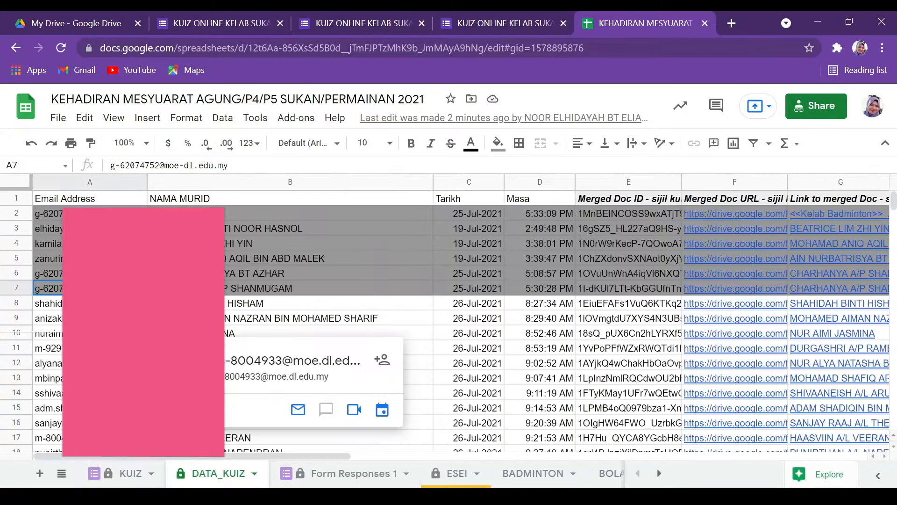
key("Left")
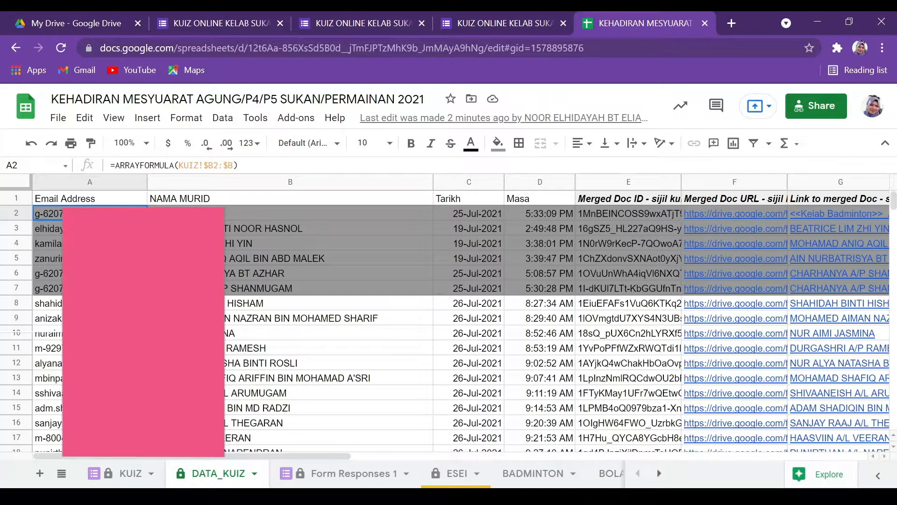
Check the IFERROR name-combining formula in B2, then return to the KUIZ sheet.
left_click(191, 214)
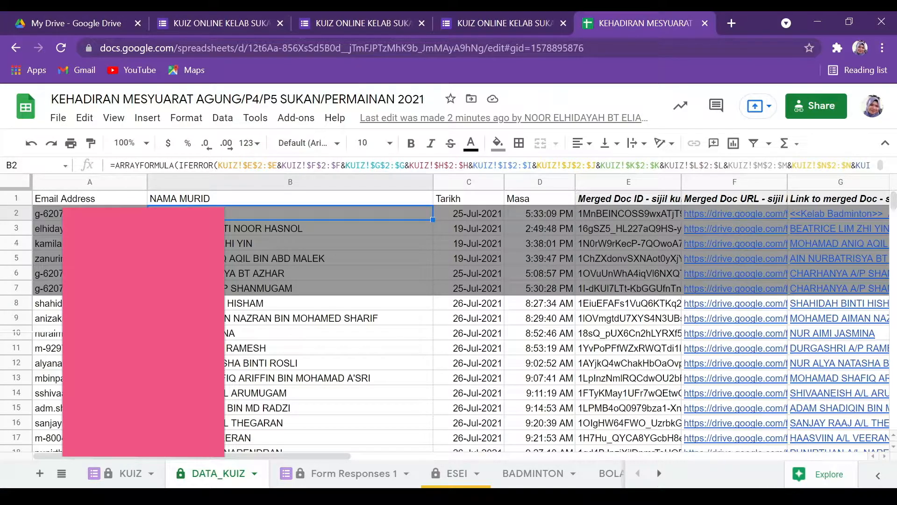
left_click(122, 473)
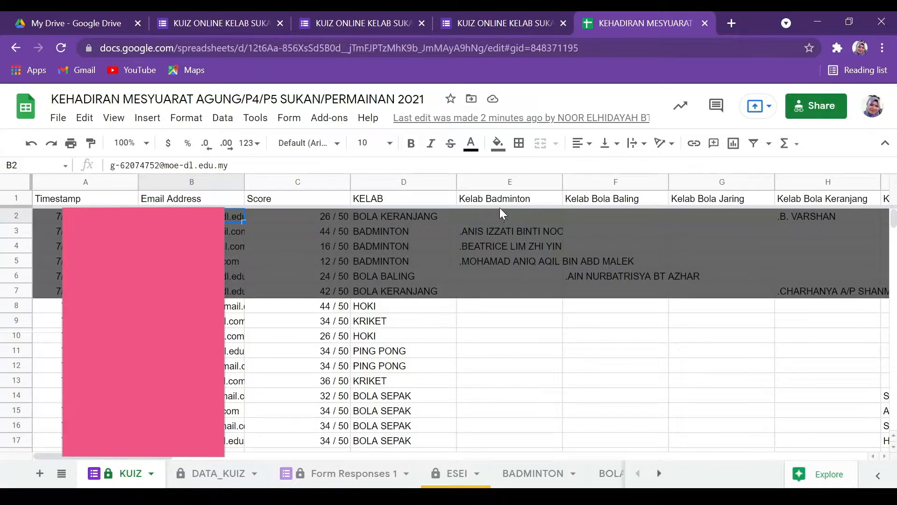
Select columns E through Q on KUIZ, Kelab Badminton to Kelab Tenis.
left_click(487, 180)
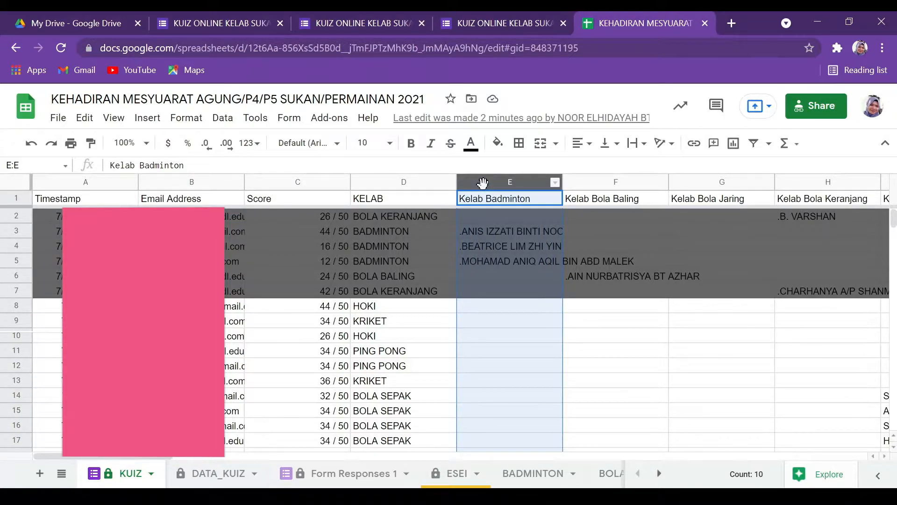
key("shift+Right")
key("shift+Right")
key("shift+Right")
key("shift+Right")
key("shift+Right")
key("shift+Right")
key("shift+Right")
key("shift+Right")
key("shift+Right")
key("shift+Right")
key("shift+Right")
key("shift+Right")
key("shift+Right")
key("shift+Right")
key("shift+Right")
key("shift+Right")
key("shift+Right")
key("shift+Right")
key("shift+Right")
key("shift+Right")
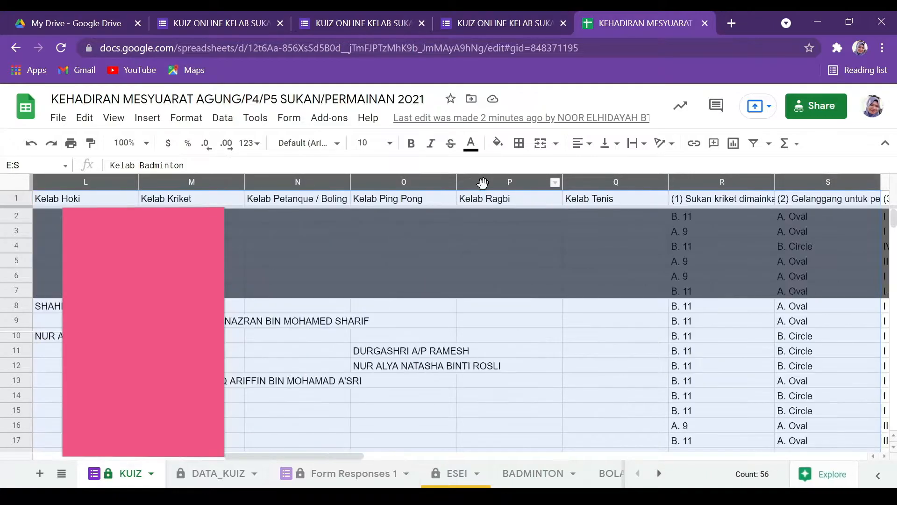
key("shift+Left")
key("shift+Left")
key("shift+Left")
key("shift+Left")
key("shift+Left")
key("shift+Left")
key("shift+Left")
key("shift+Left")
key("shift+Left")
key("shift+Left")
key("shift+Left")
key("shift+Left")
key("shift+Left")
key("shift+Left")
key("shift+Left")
key("shift+Left")
key("shift+Left")
key("shift+Left")
key("shift+Left")
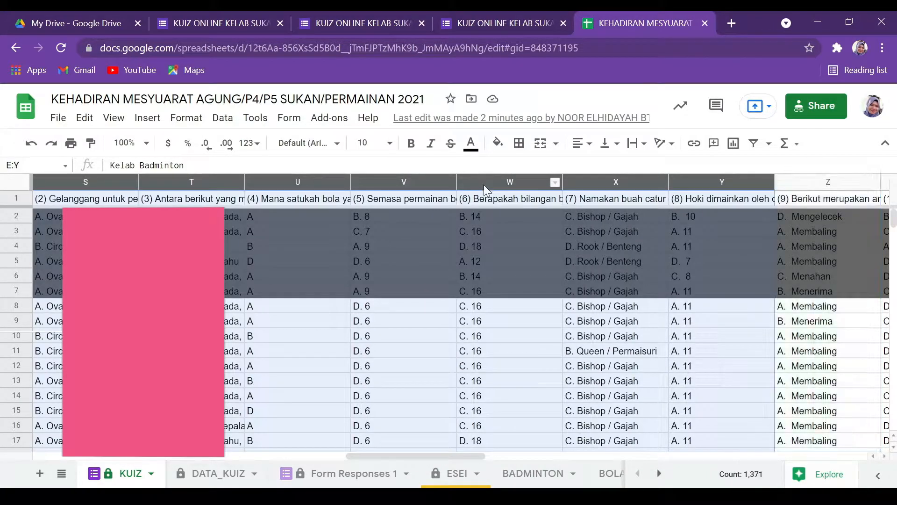
key("shift+Right")
key("shift+Right")
key("shift+Right")
key("shift+Right")
key("shift+Right")
key("shift+Right")
key("shift+Right")
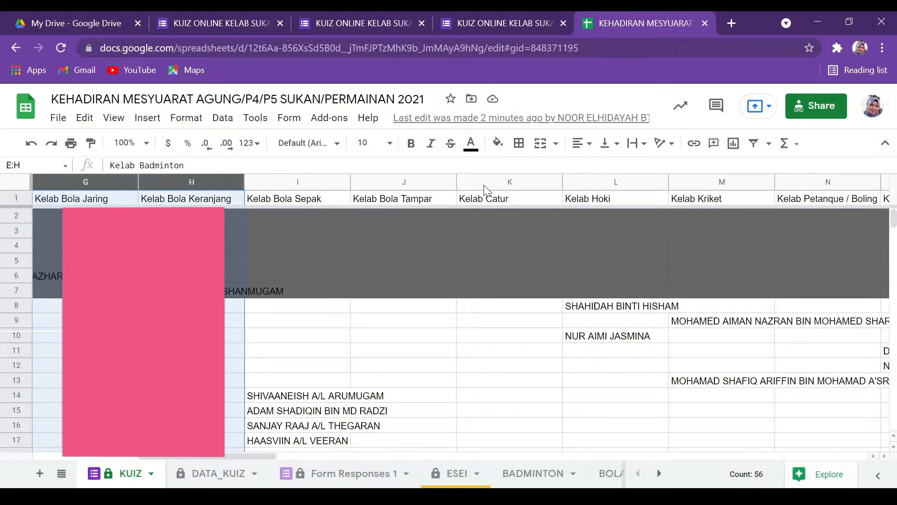
key("shift+Right")
key("shift+Right")
key("shift+Right")
key("shift+Right")
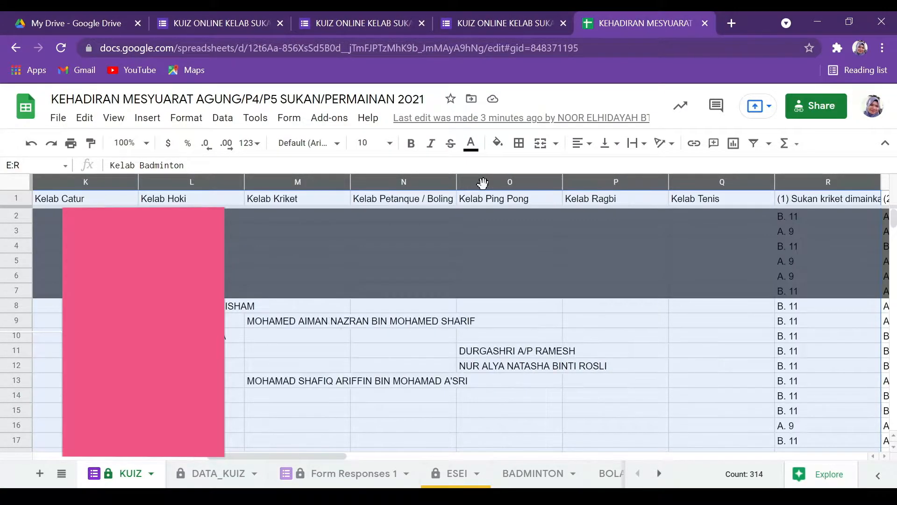
key("shift+Left")
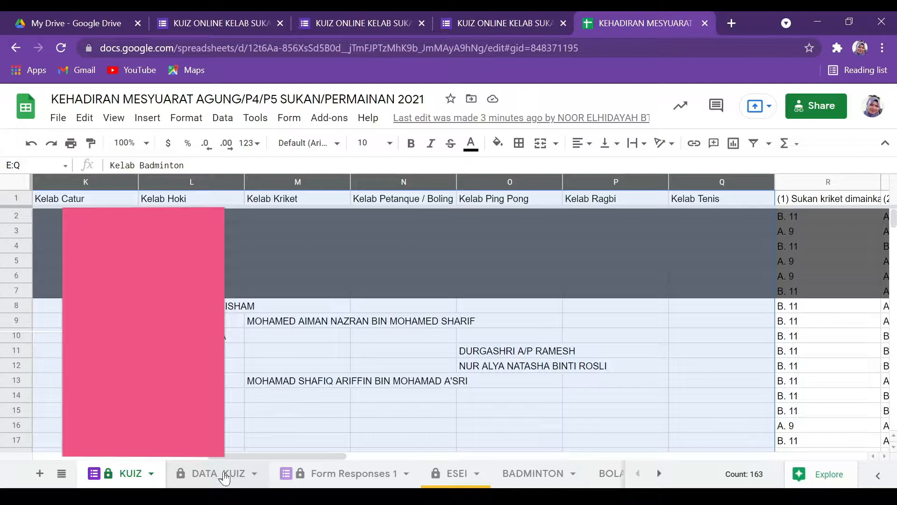
On DATA_KUIZ, set C2 to =arrayformula(iferror(split(KUIZ!$A$2:$A," "))) to split timestamps into date and time.
left_click(225, 474)
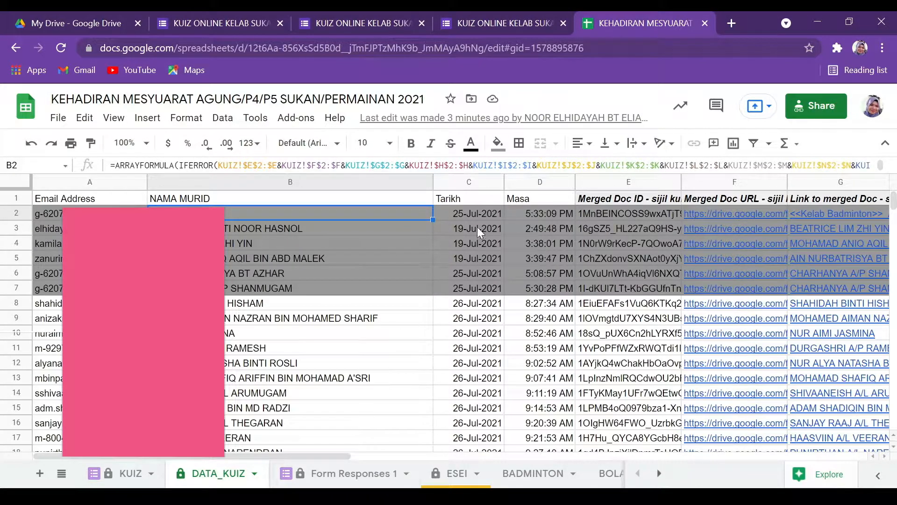
left_click(454, 216)
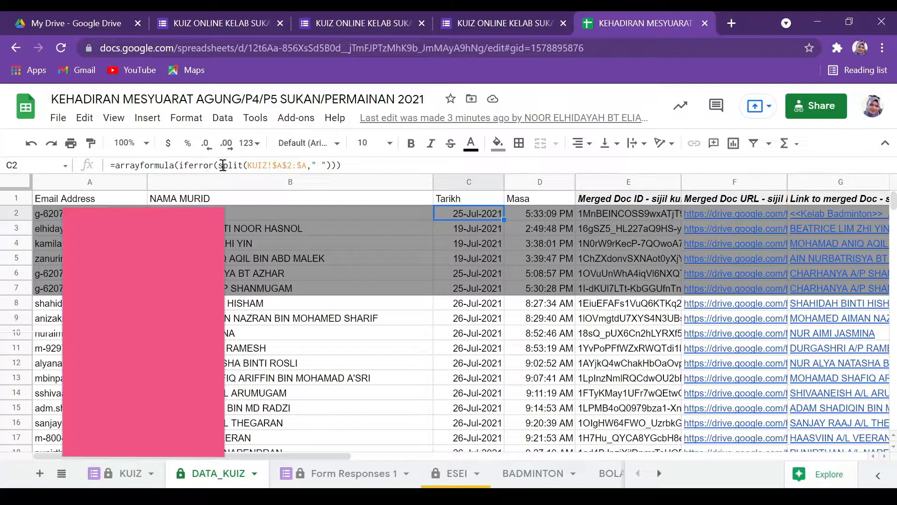
left_click_drag(218, 165, 242, 166)
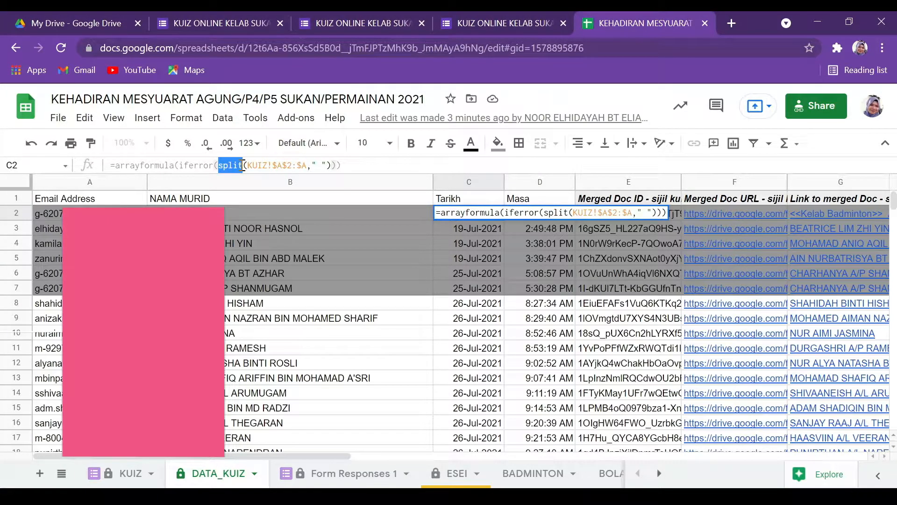
left_click(345, 306)
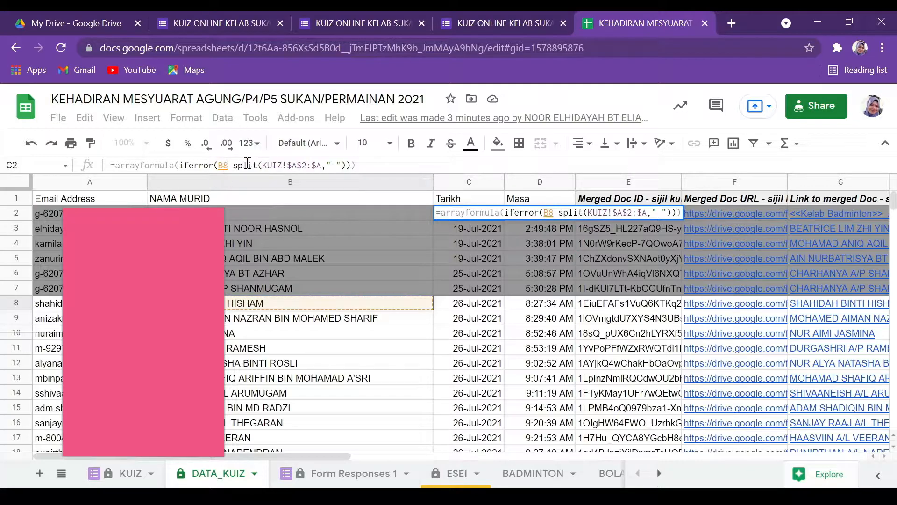
key("BackSpace")
key("BackSpace")
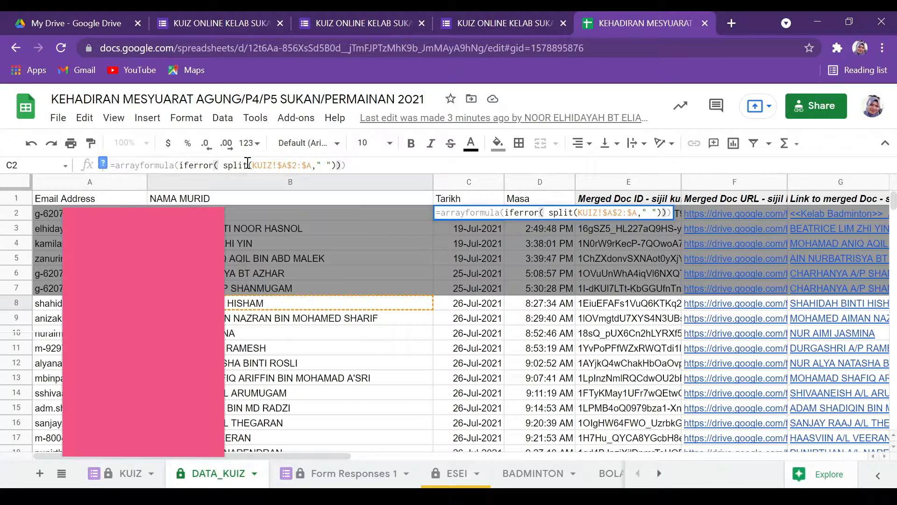
key("BackSpace")
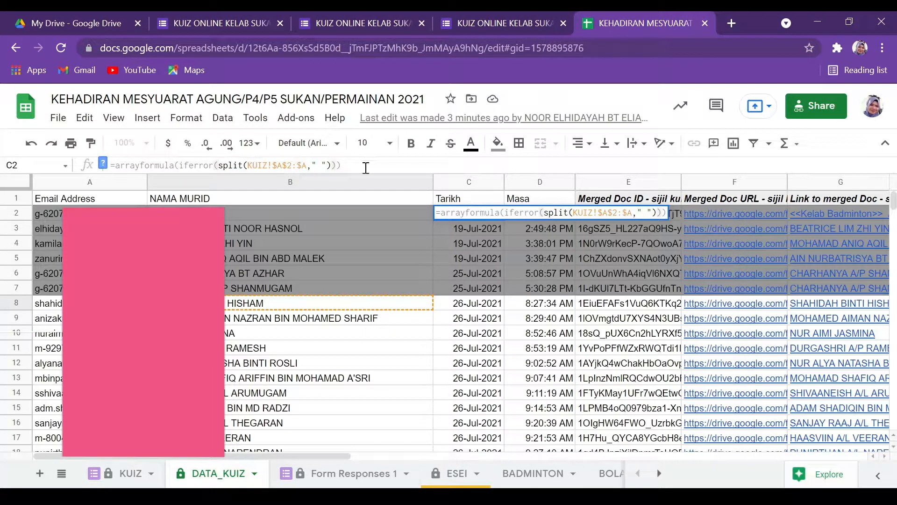
left_click(362, 166)
key("Return")
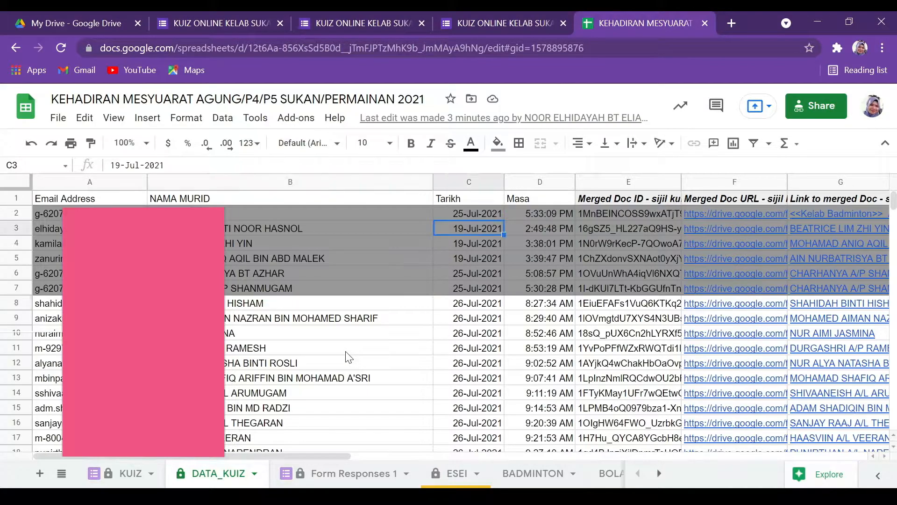
Select the Timestamp column on the KUIZ sheet, then columns E and F on DATA_KUIZ.
left_click(120, 473)
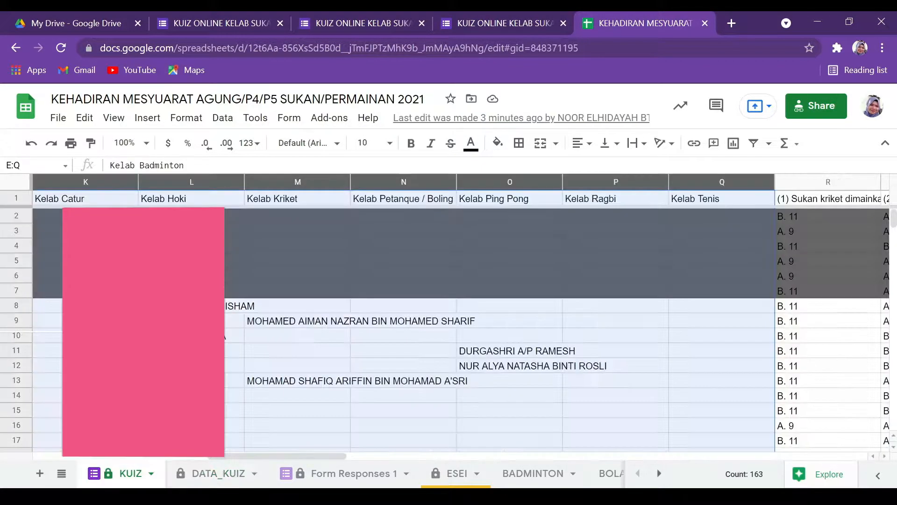
left_click_drag(288, 455, 98, 460)
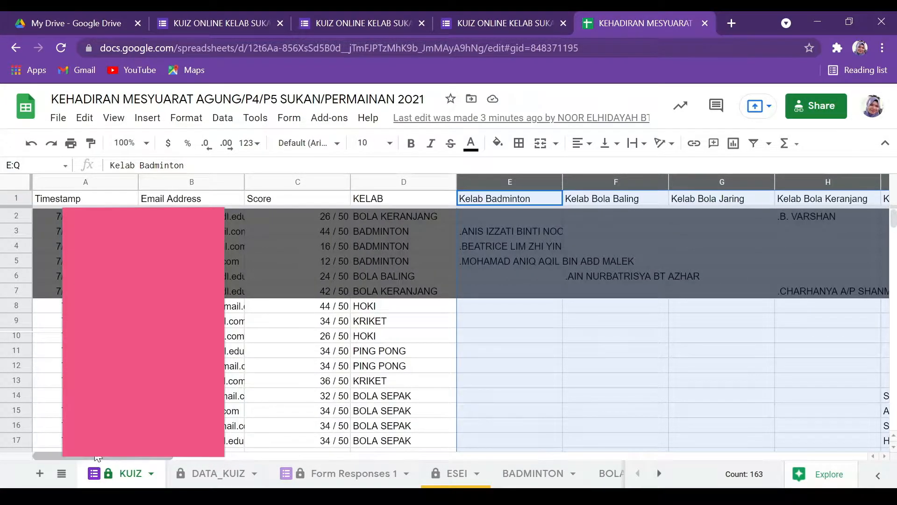
left_click(79, 181)
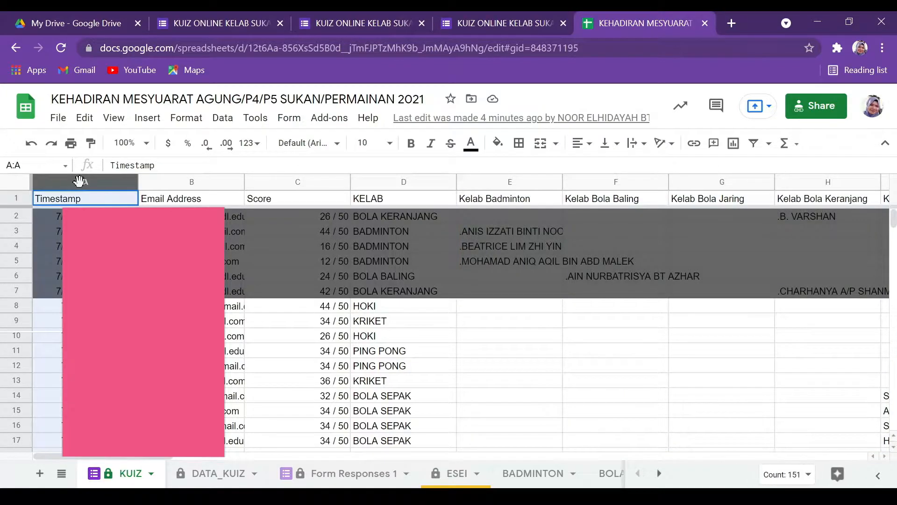
left_click(215, 475)
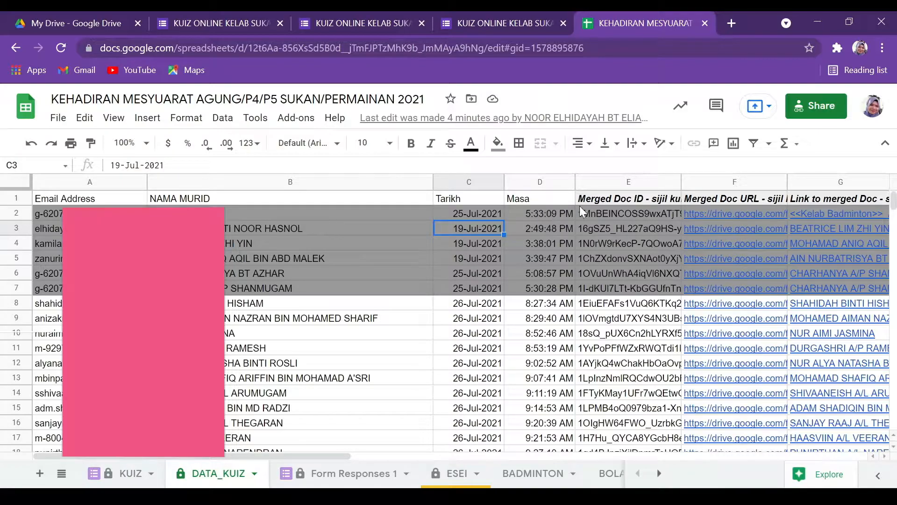
mouse_move(617, 182)
left_mouse_down()
mouse_move(809, 177)
mouse_move(623, 186)
left_mouse_up()
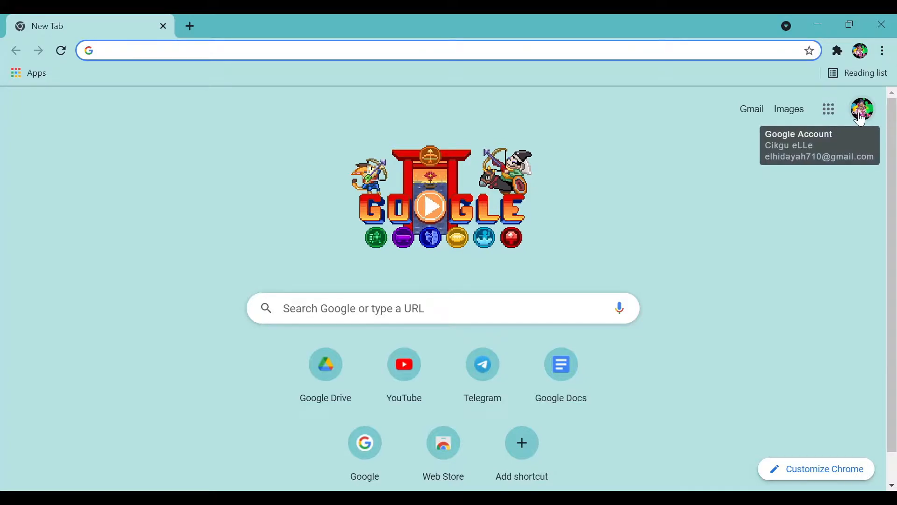
Create a new Google Drive folder named KUIZ ONLINE.
left_click(327, 381)
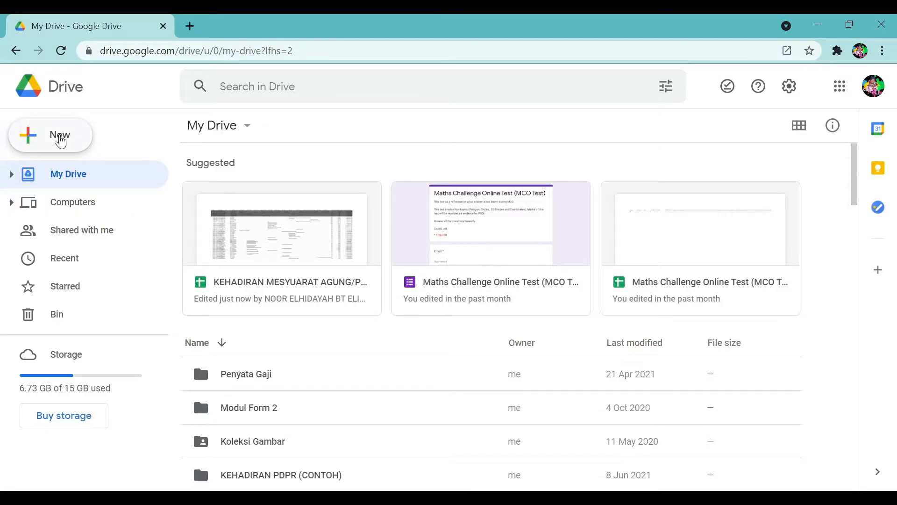
left_click(61, 140)
left_click(73, 143)
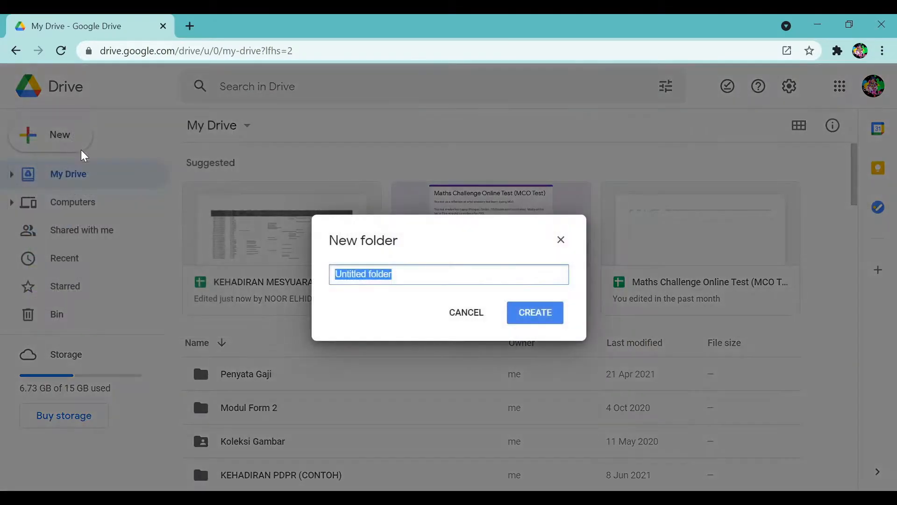
type("KUIZ")
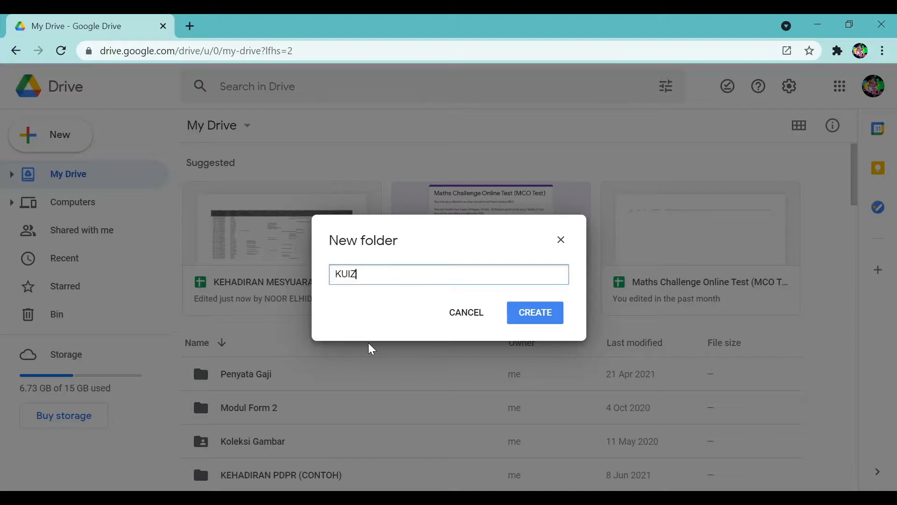
type(" ONLINE")
left_click(533, 314)
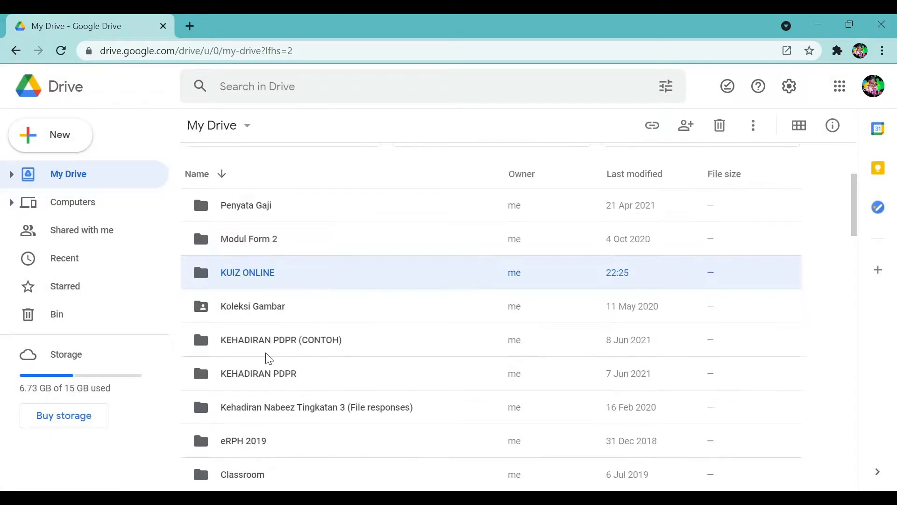
Inside the KUIZ ONLINE folder, start a new blank Google Form.
double_click(279, 284)
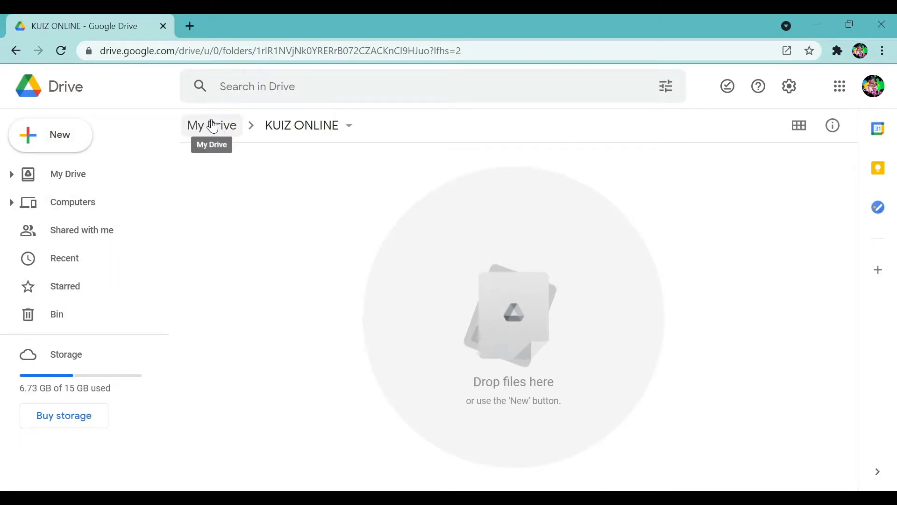
left_click(51, 139)
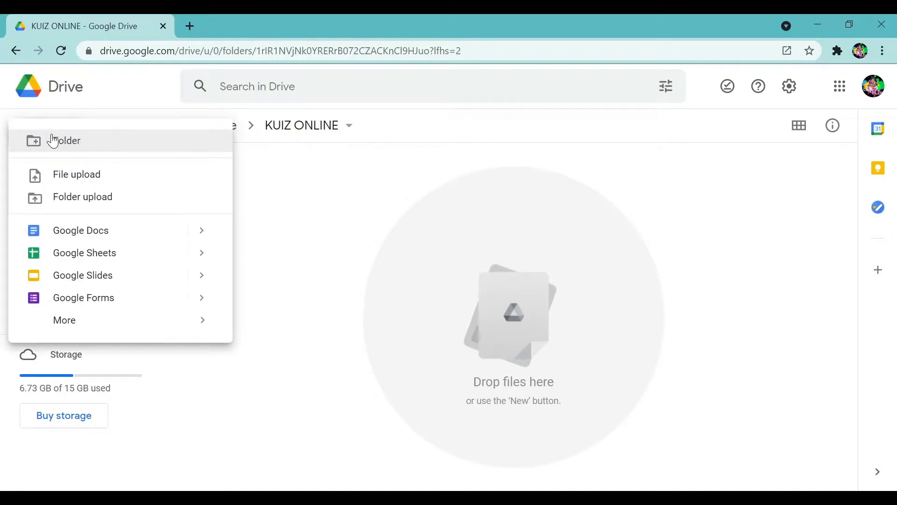
left_click(78, 305)
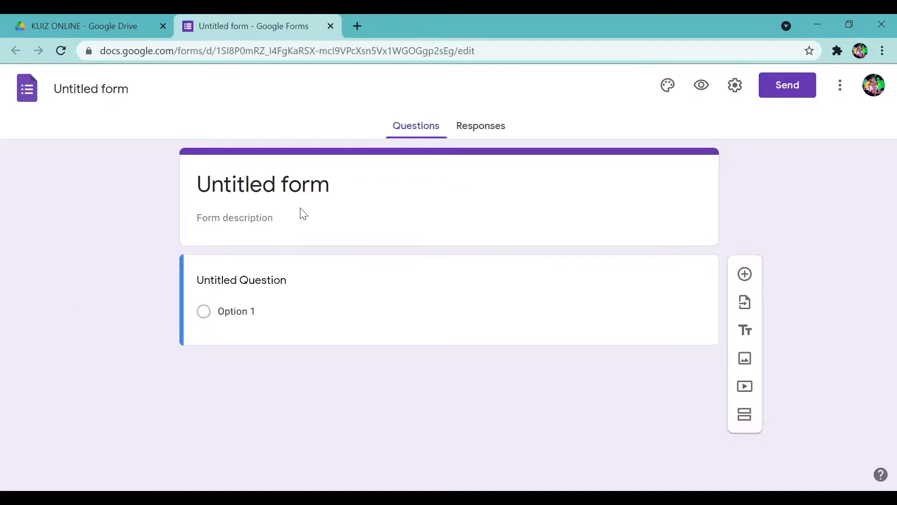
Title the form KUIZ ONLINE KOKURIKULUM and use that as its file name.
left_click(294, 193)
type("KUI")
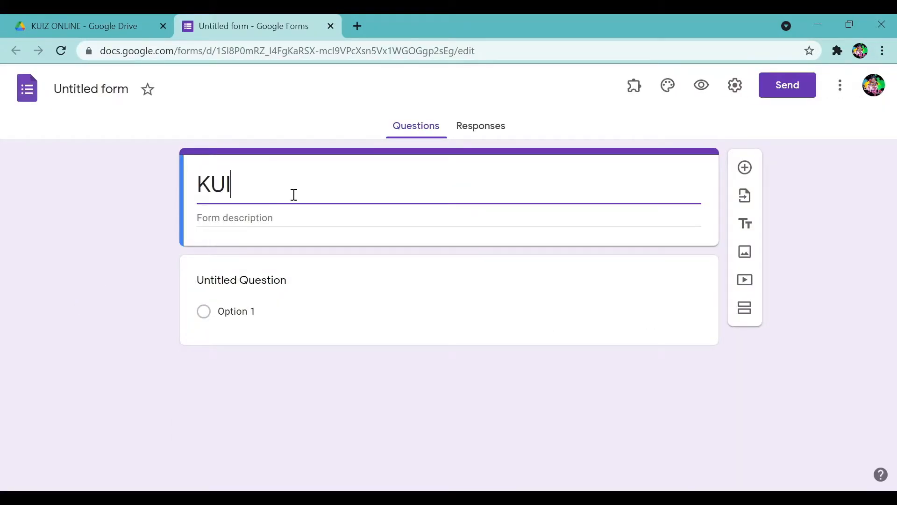
type("Z ONLINE ")
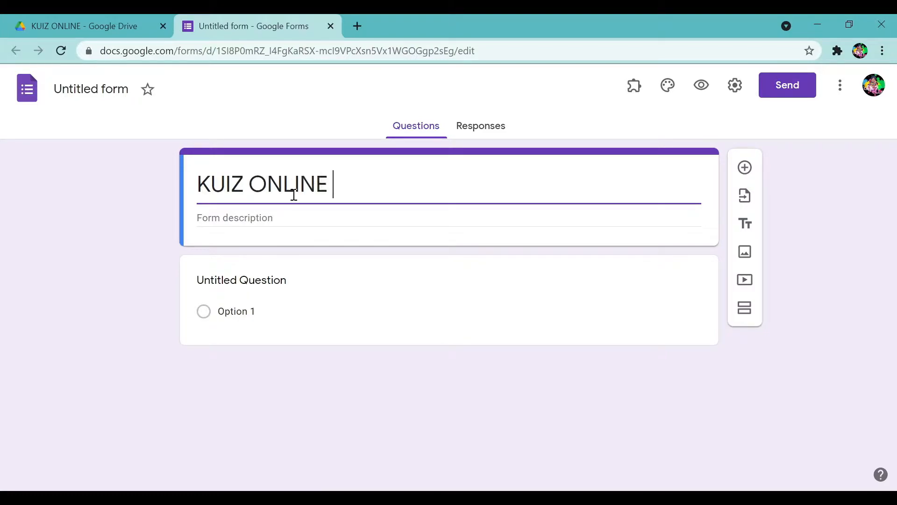
type("KOK")
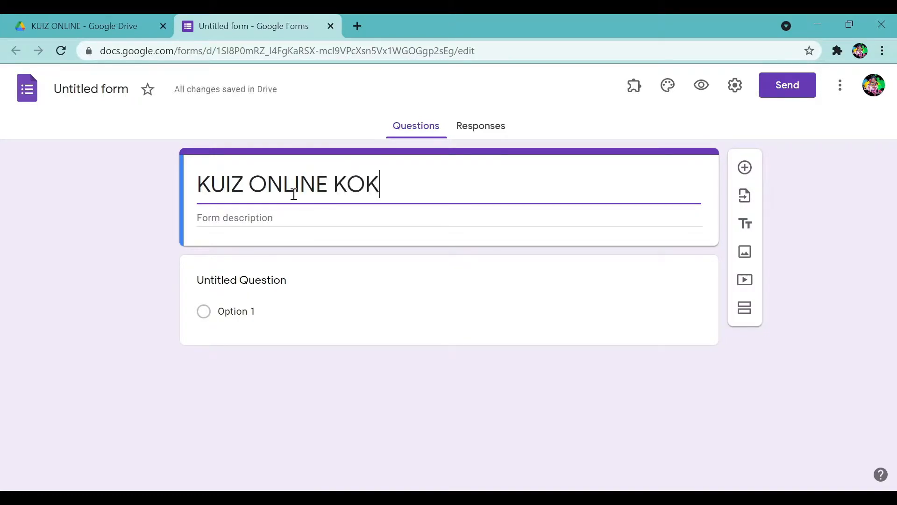
type("URIKULUM")
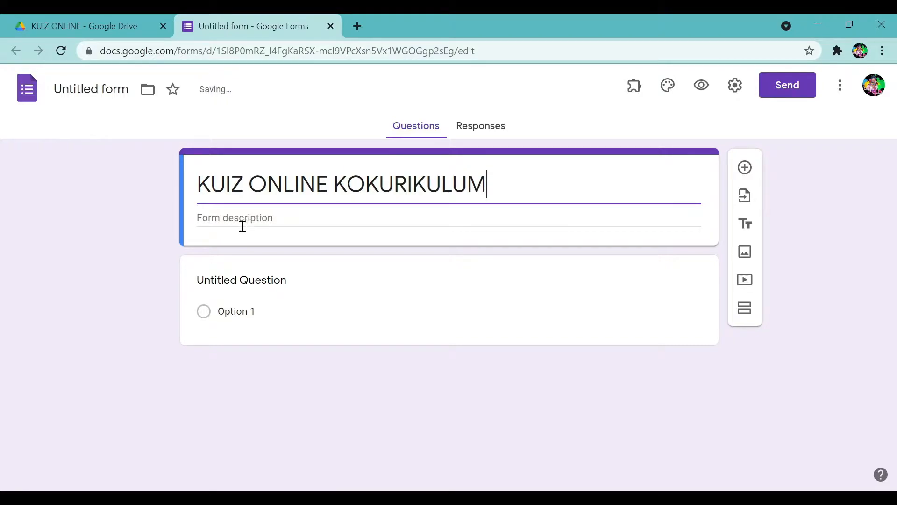
left_click(95, 89)
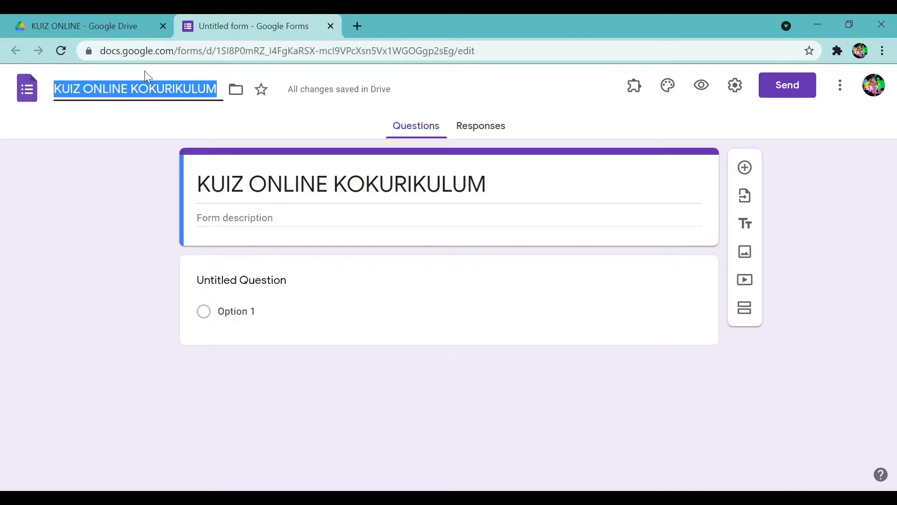
key("Return")
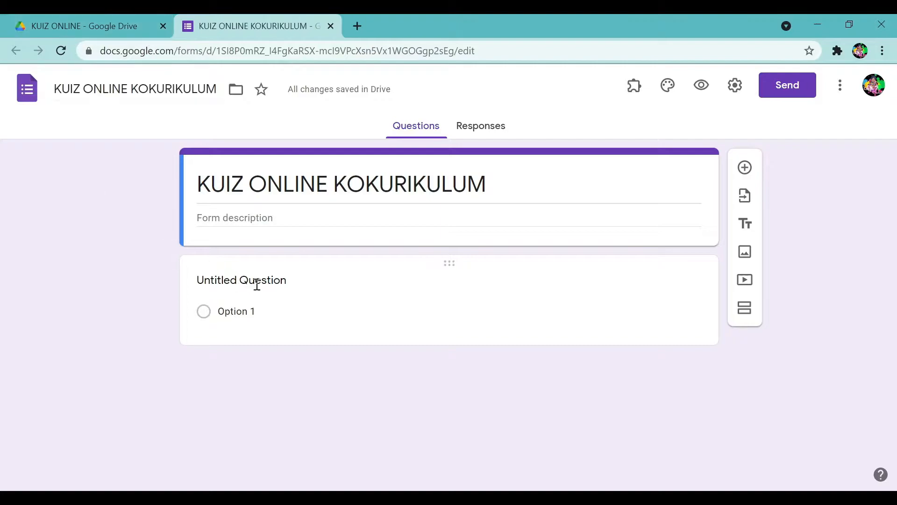
left_click(256, 283)
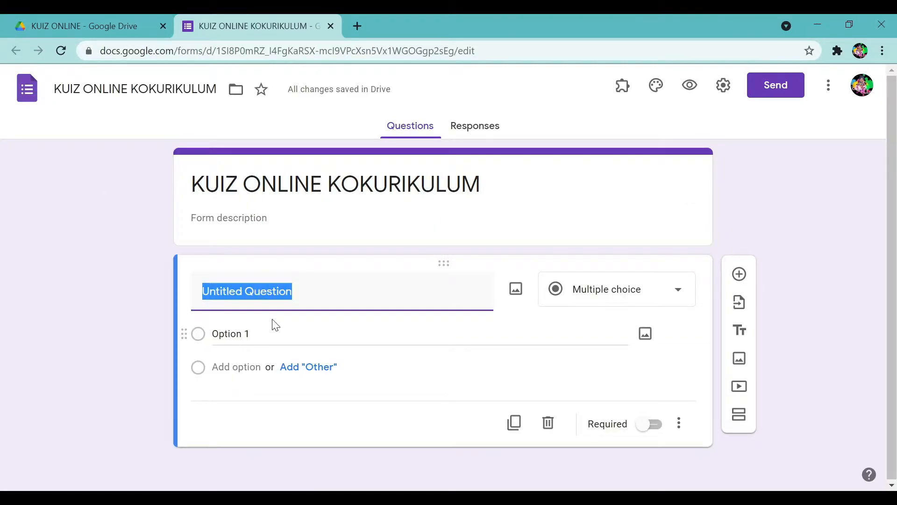
Write a KELAB question with choices Badminton, Bola Sepak and Baling.
type("KELAB")
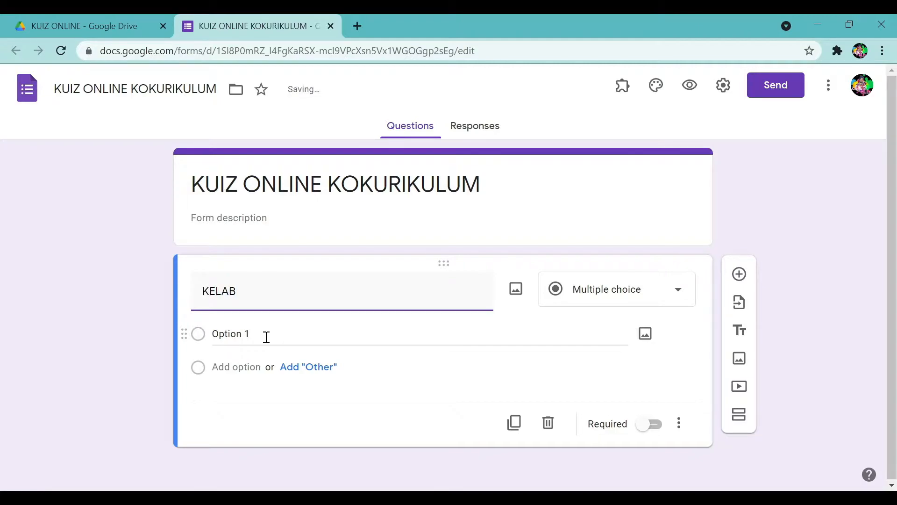
left_click(267, 337)
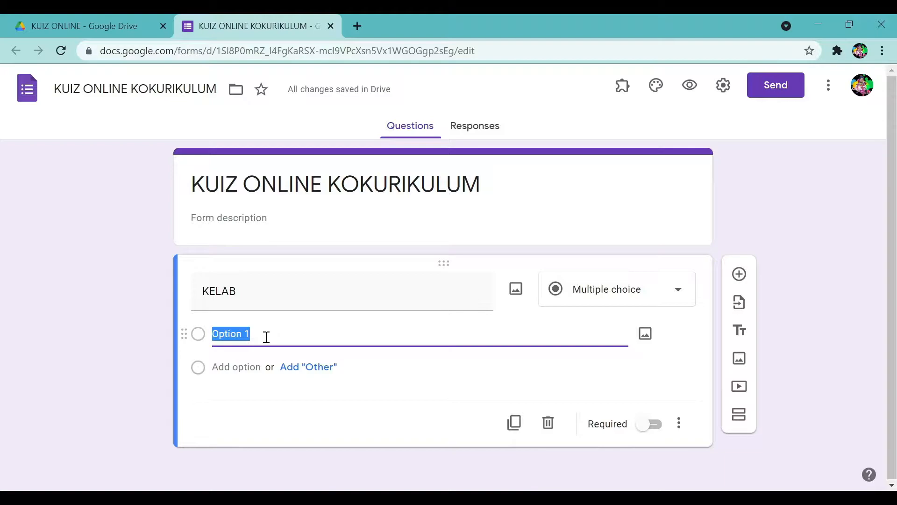
type("Badmi")
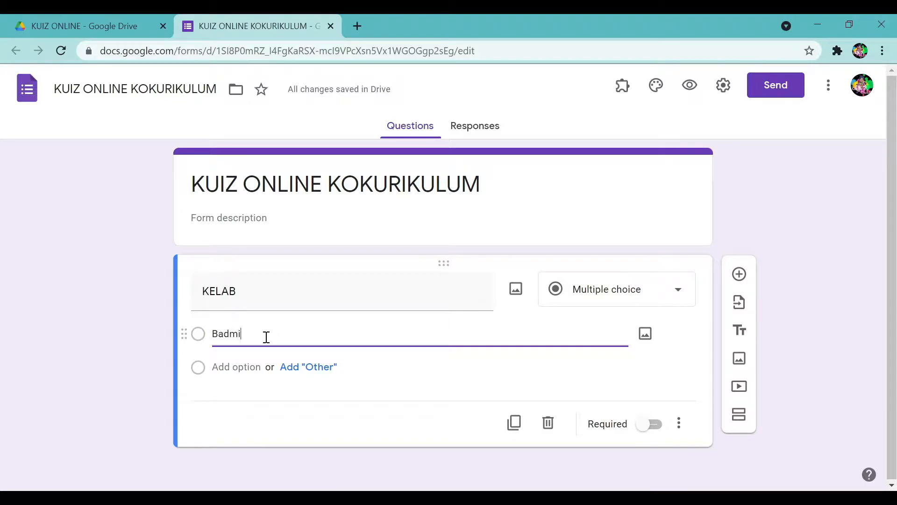
type("nton")
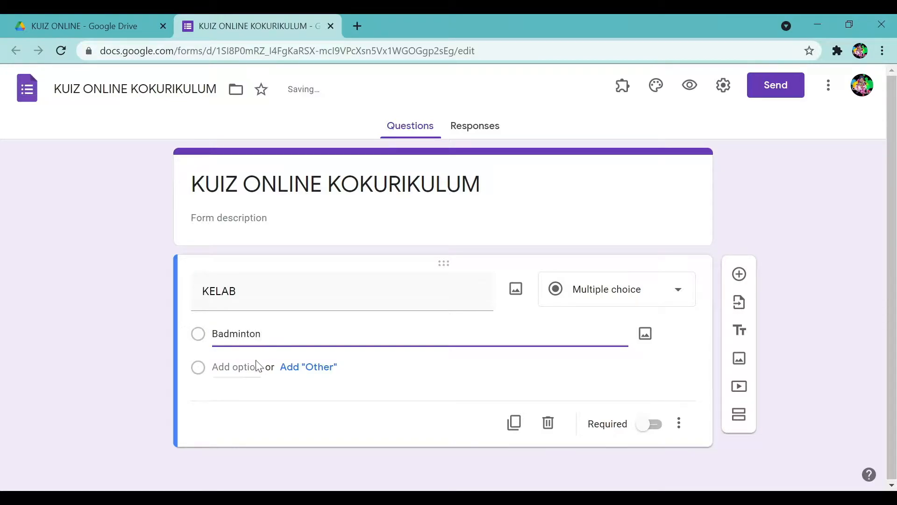
left_click(218, 364)
type("Bola Sepa")
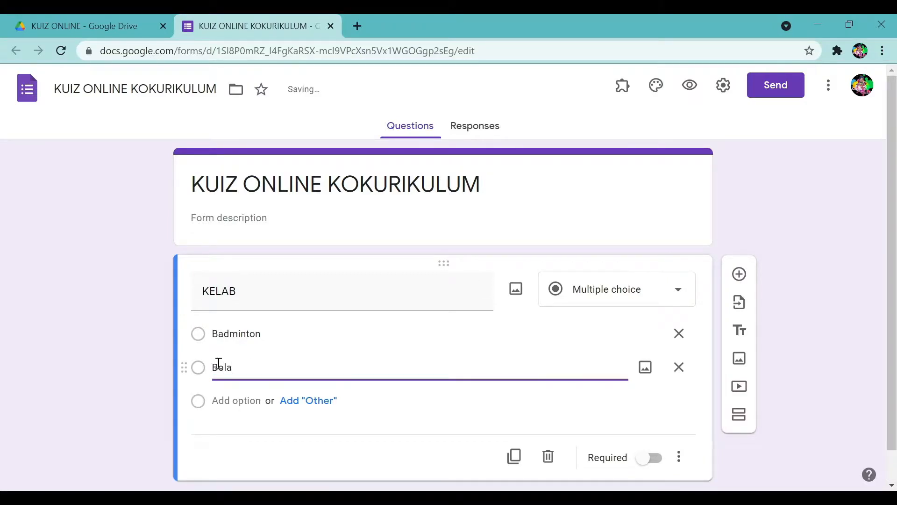
type("k")
left_click(234, 402)
type("Baling")
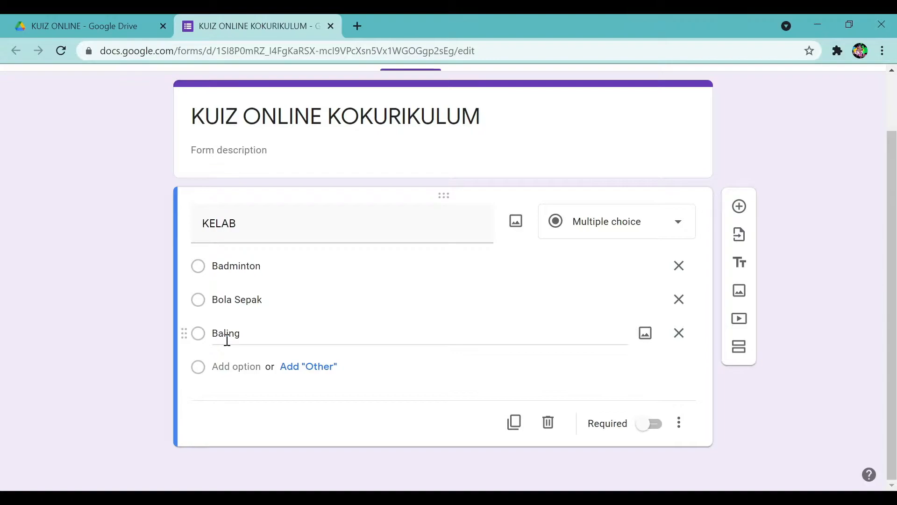
Make the KELAB question required and add a new section after it.
left_click(650, 429)
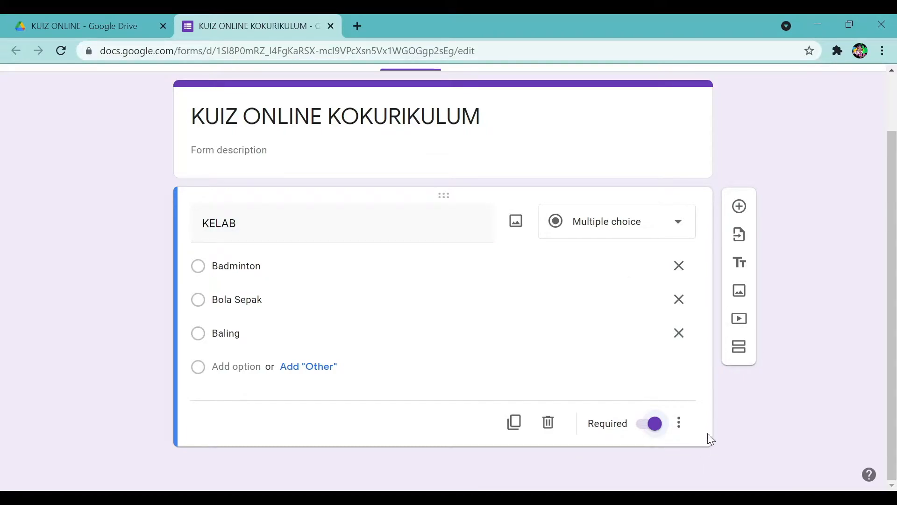
left_click(679, 423)
left_click(816, 292)
left_click(734, 356)
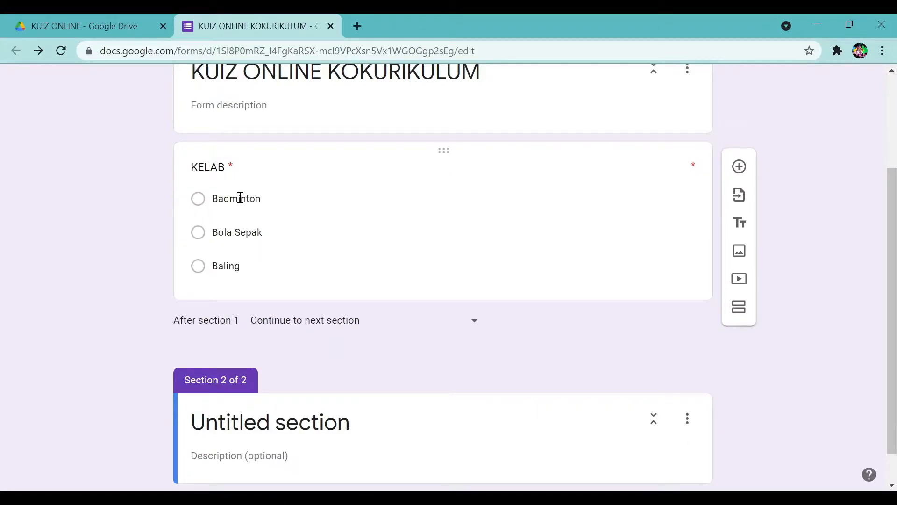
Title the second section KELAB BADMINTON.
left_click(271, 435)
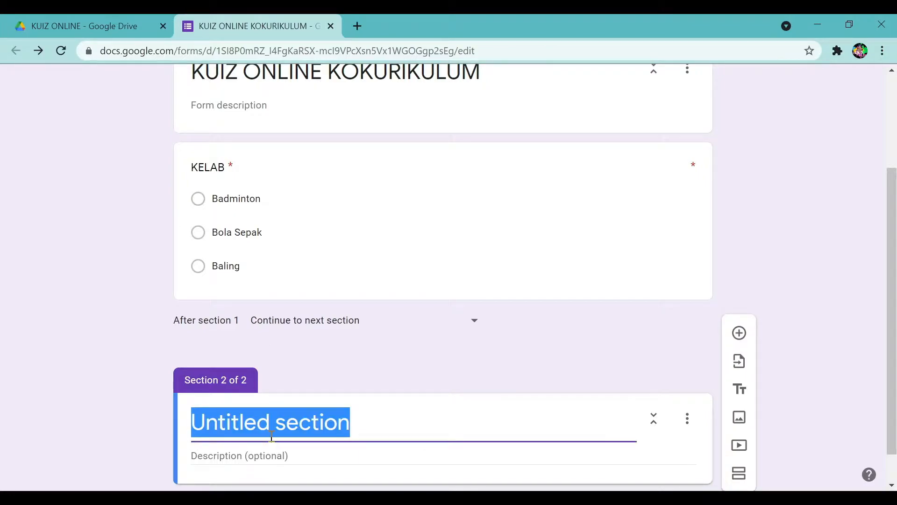
type("KELAB BADMINTON")
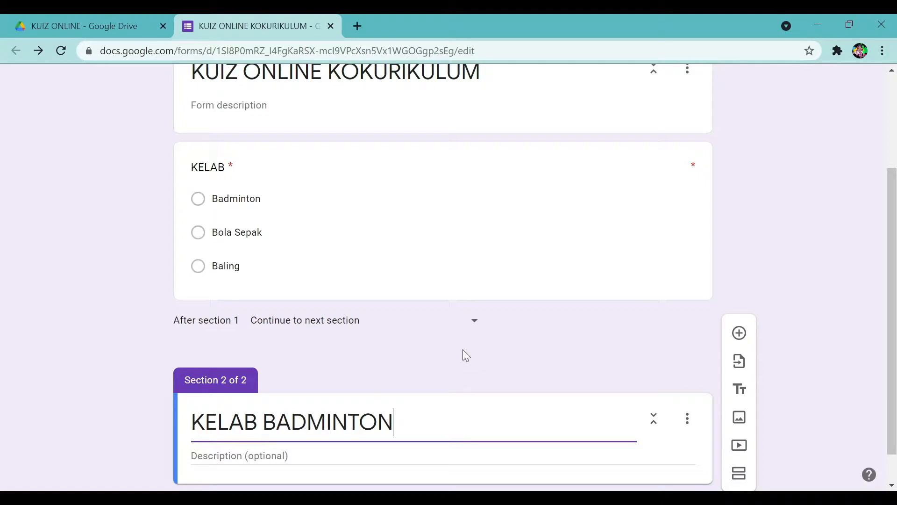
scroll(466, 356, "down", 1)
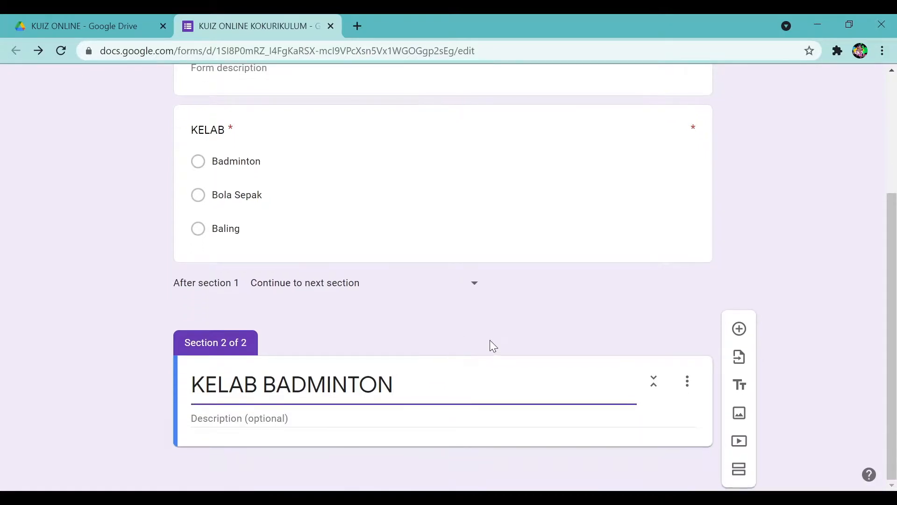
Add a drop-down question titled Badminton to the KELAB BADMINTON section.
left_click(740, 335)
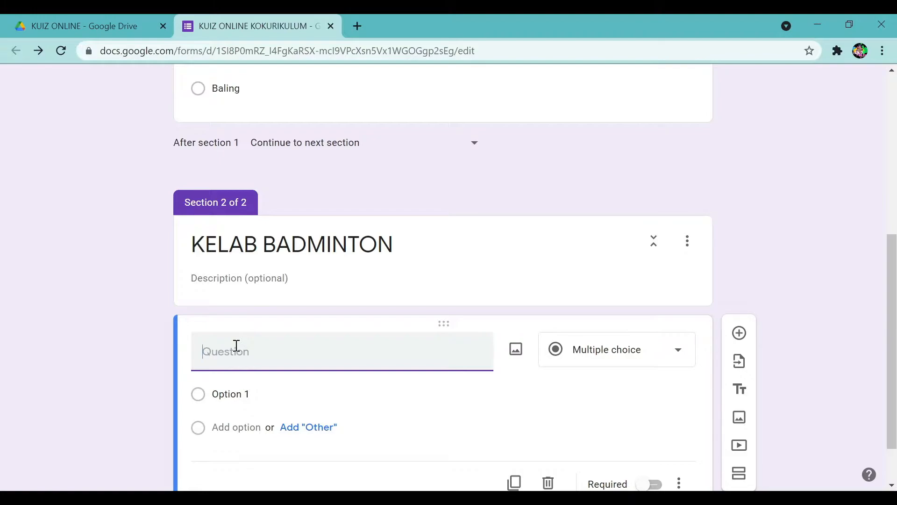
type("Nama mur")
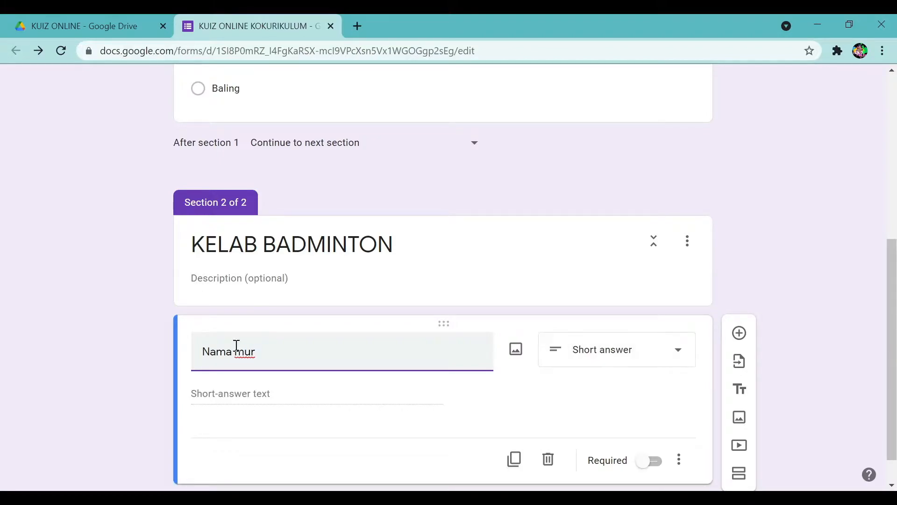
left_click_drag(277, 356, 176, 356)
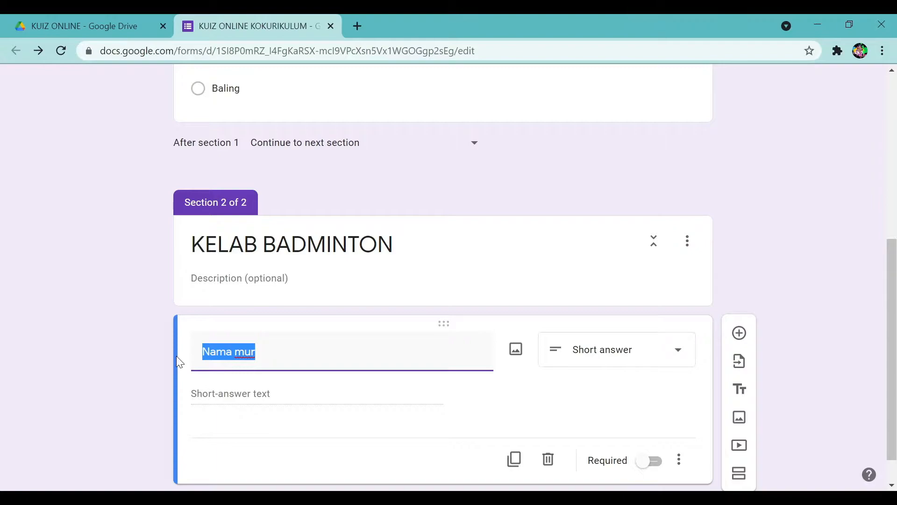
type("Ba")
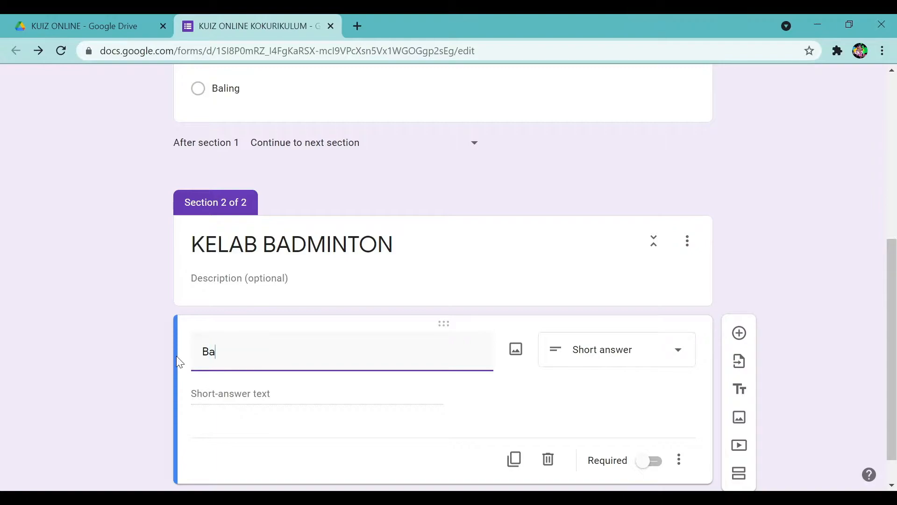
type("dminton")
left_click(630, 358)
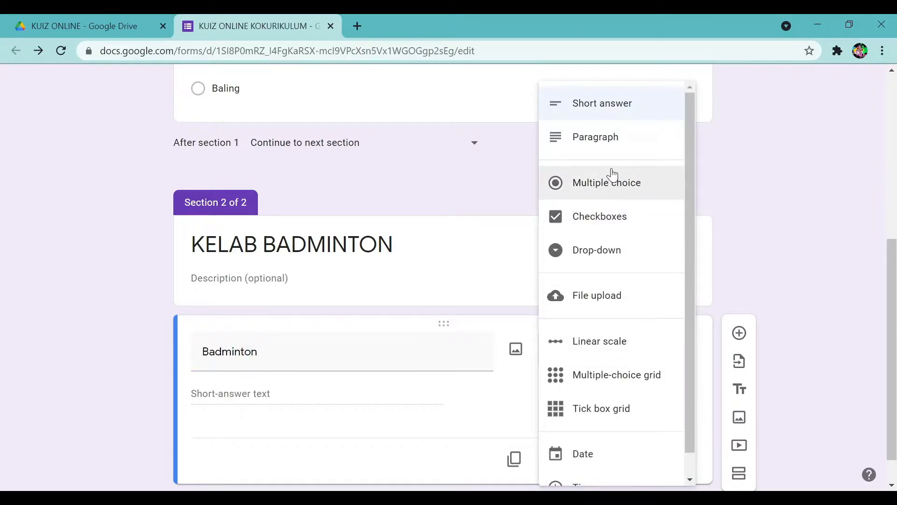
left_click(606, 250)
scroll(749, 299, "down", 2)
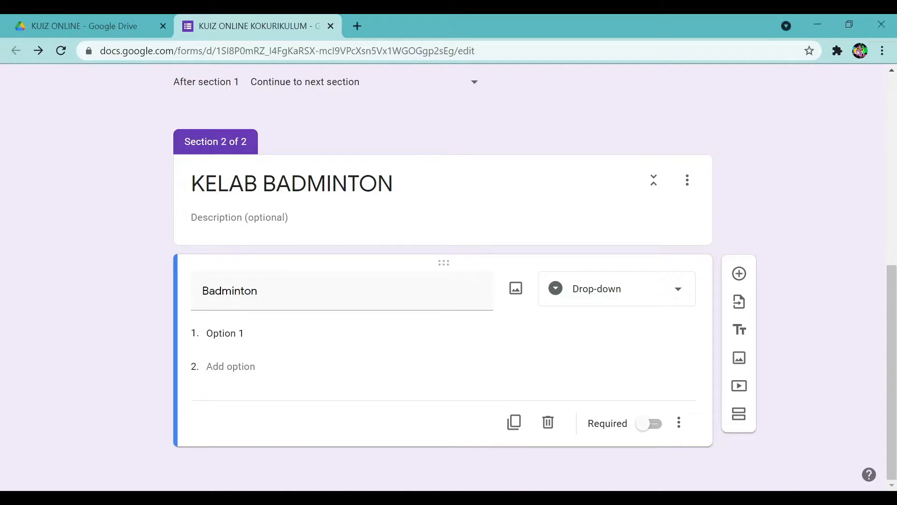
Paste the 14 student names as the Badminton drop-down's options, replacing Option 1.
left_click(242, 334)
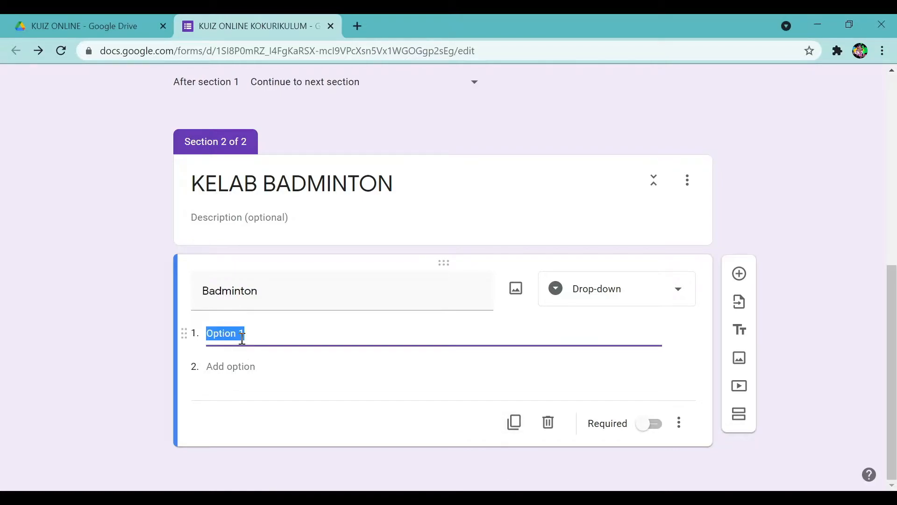
key("ctrl+v")
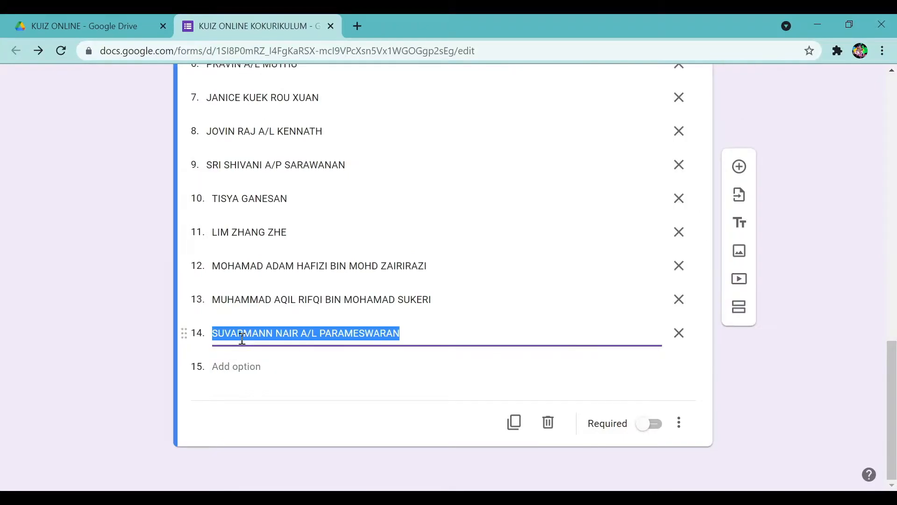
scroll(242, 339, "up", 5)
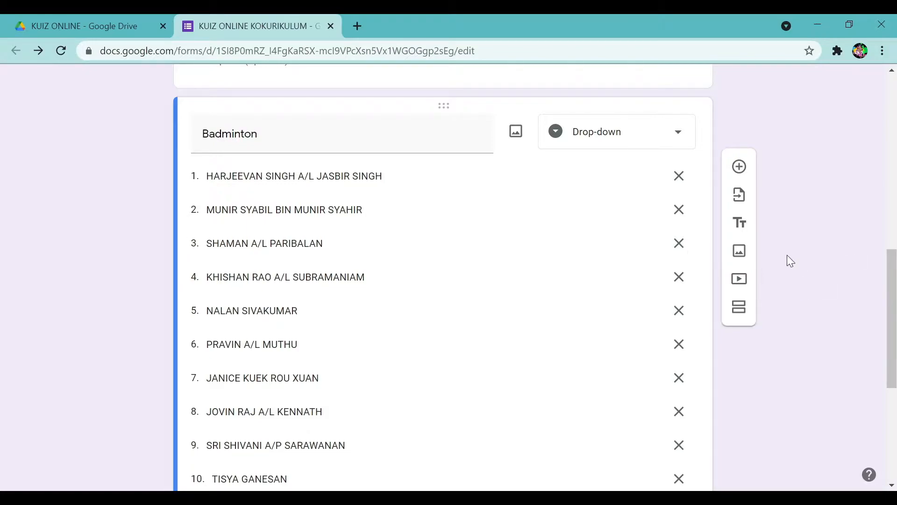
scroll(793, 259, "down", 2)
scroll(795, 262, "down", 2)
scroll(795, 262, "up", 15)
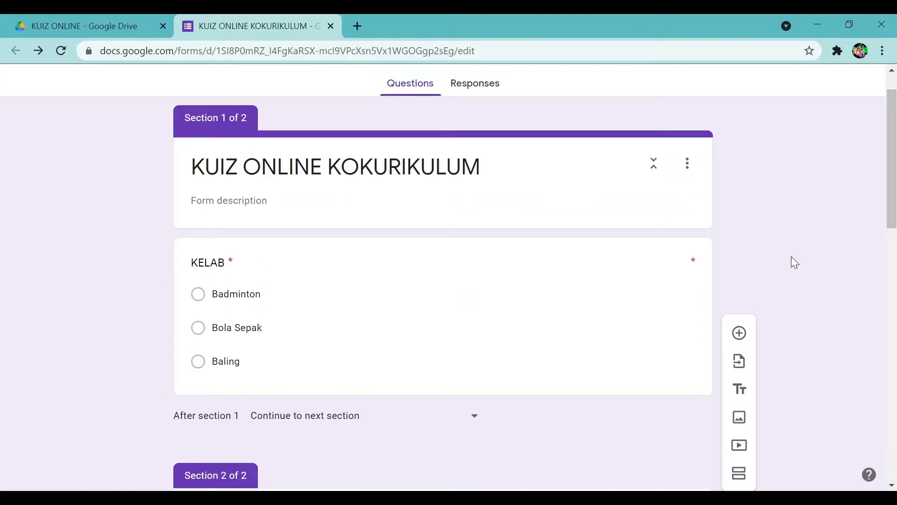
scroll(791, 257, "down", 9)
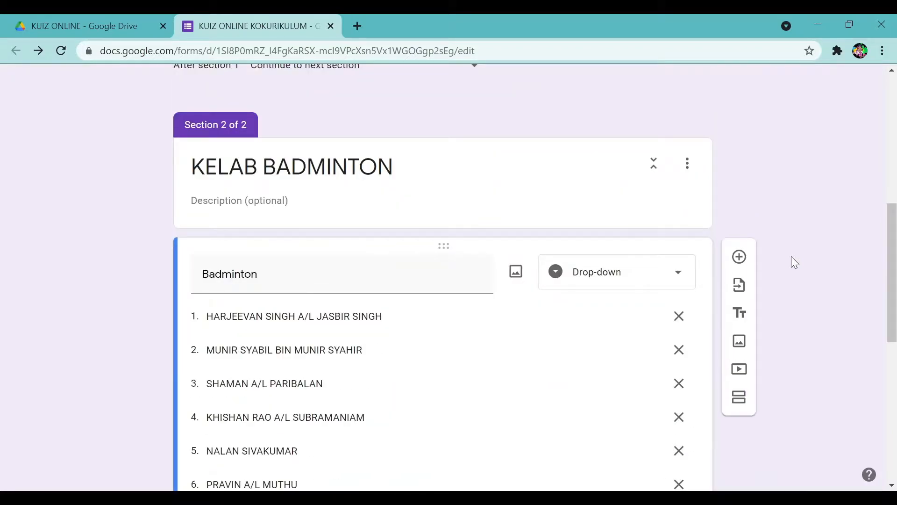
scroll(719, 374, "down", 9)
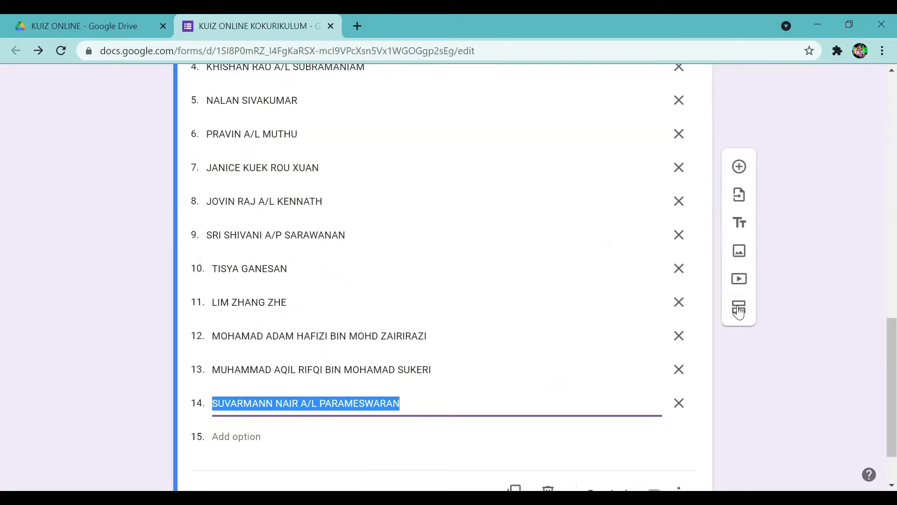
Add a third section titled KELAB BOLA SEPAK holding a question named Bola Sepak.
left_click(739, 316)
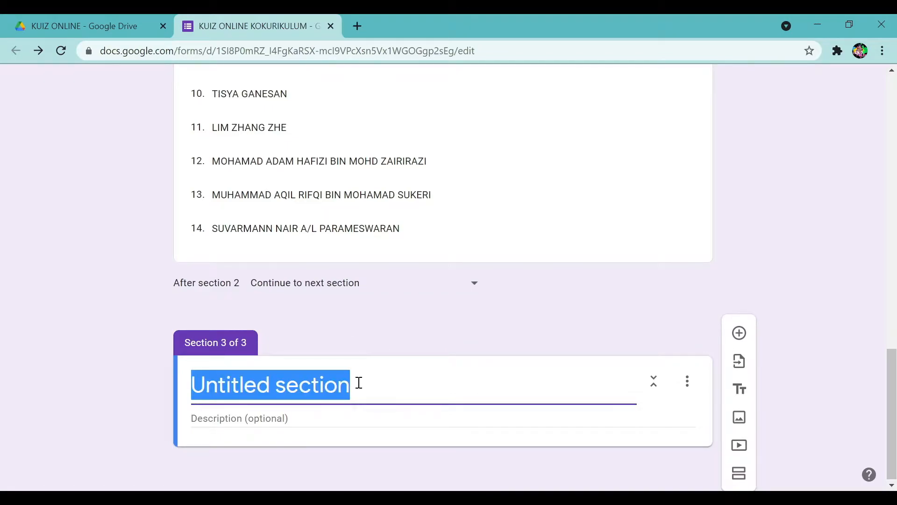
scroll(359, 382, "up", 20)
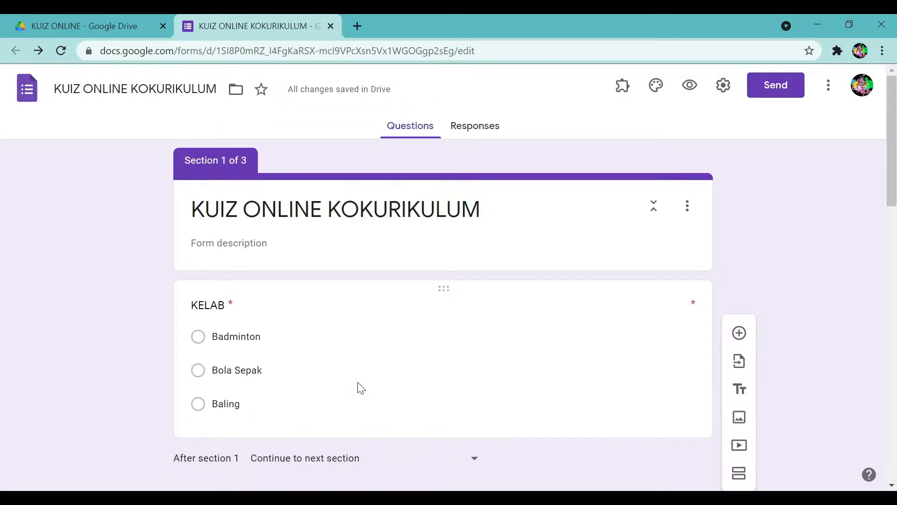
scroll(359, 382, "down", 15)
scroll(359, 383, "down", 7)
type("K")
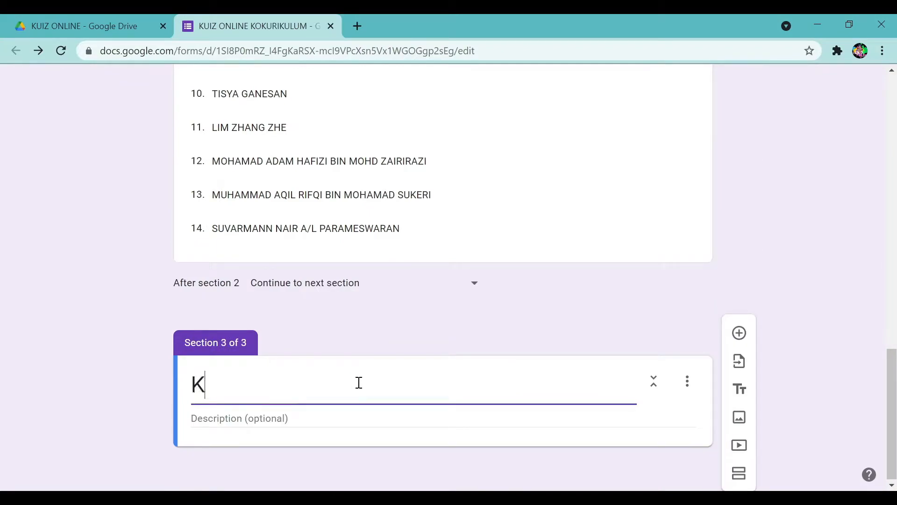
type("ELA")
key("BackSpace")
type("LAB BOLA SEPAK")
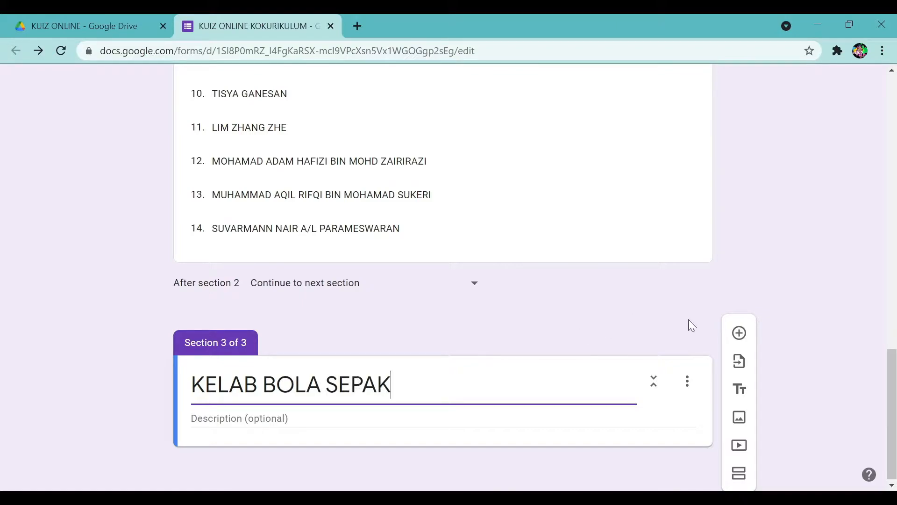
left_click(739, 333)
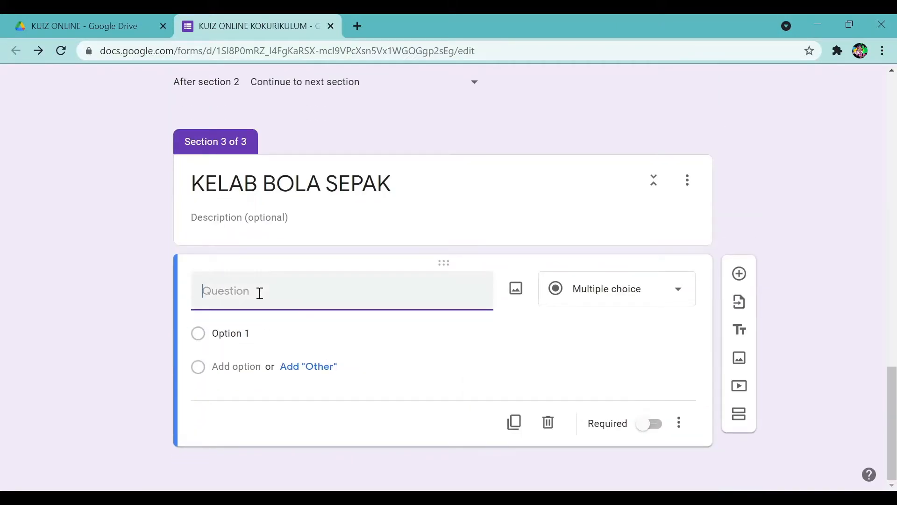
type("Bola Sepak")
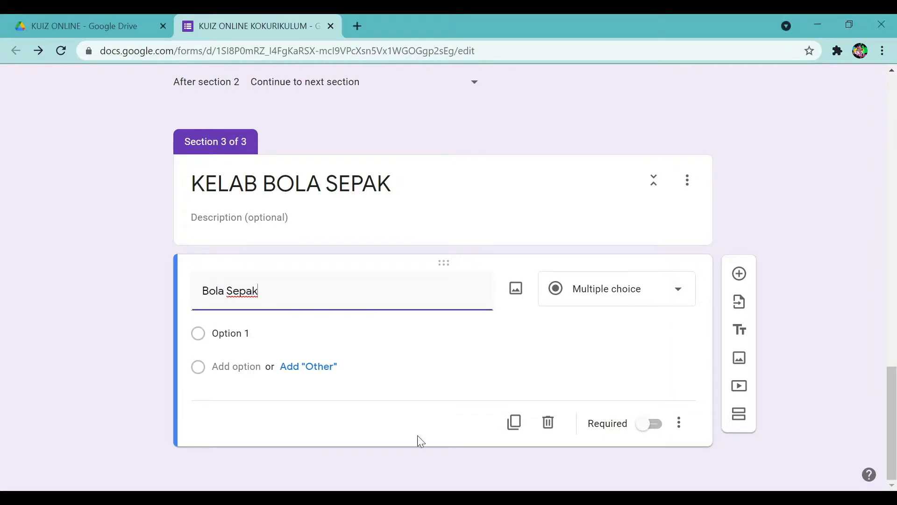
left_click(259, 332)
key("ctrl+v")
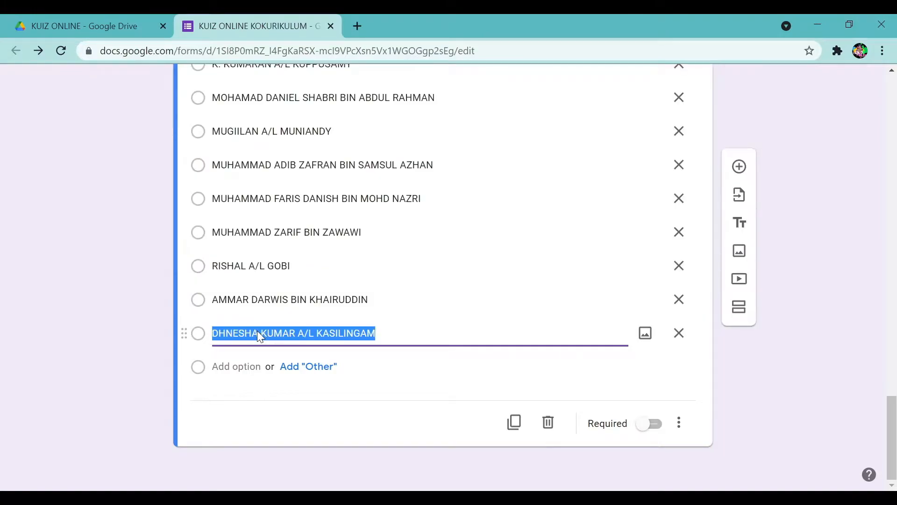
scroll(271, 328, "up", 10)
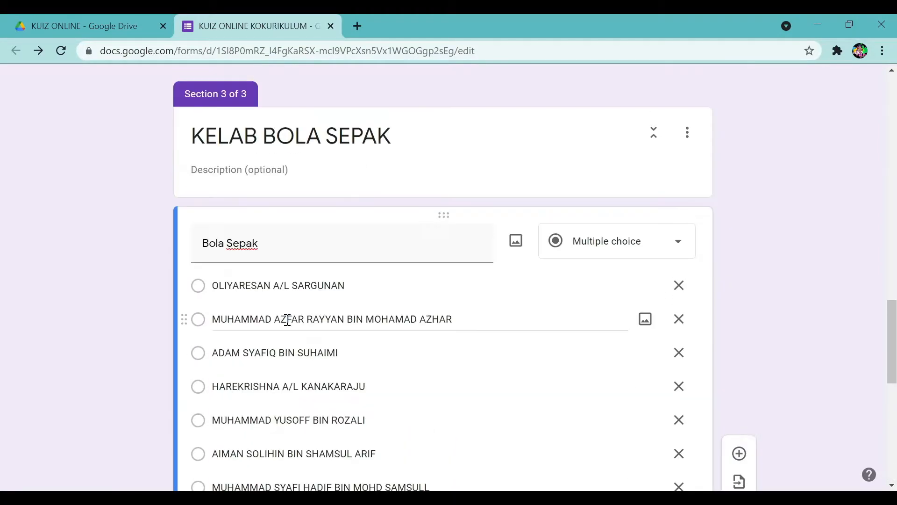
left_click(601, 249)
left_click(585, 251)
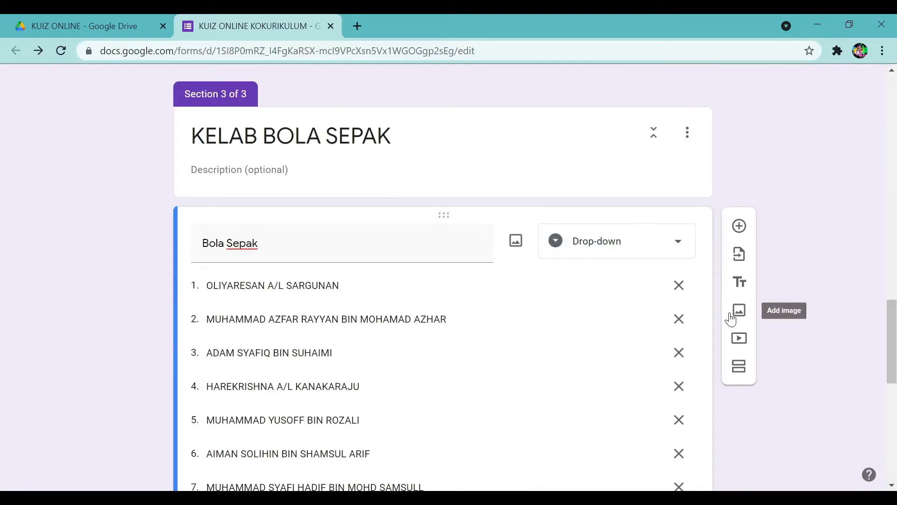
scroll(730, 314, "up", 5)
scroll(730, 314, "down", 5)
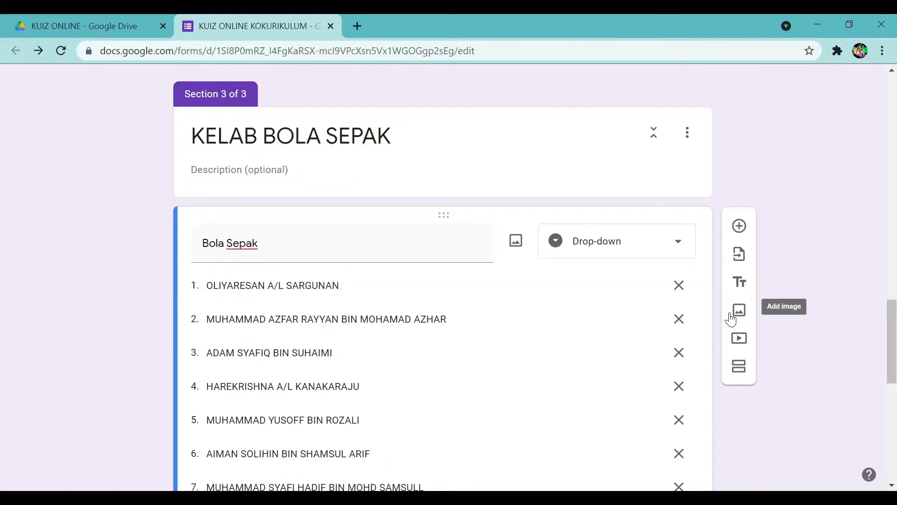
left_click(615, 241)
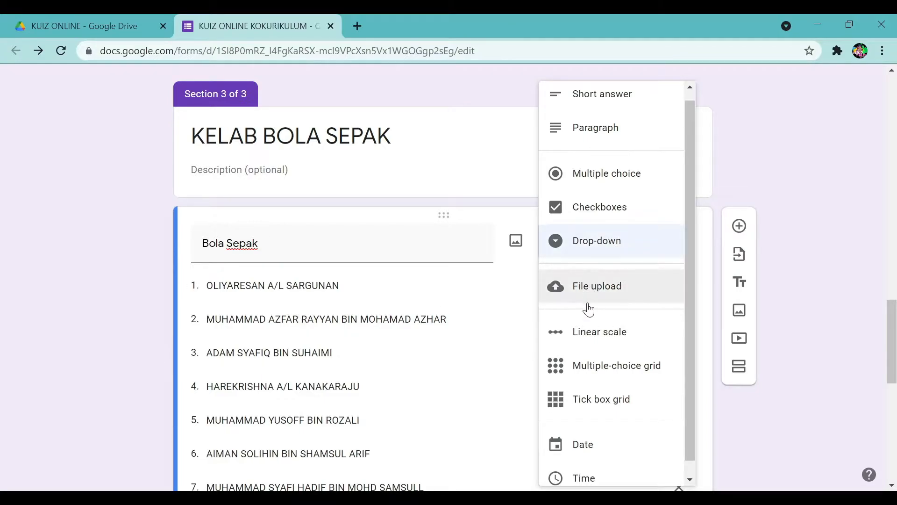
left_click(608, 247)
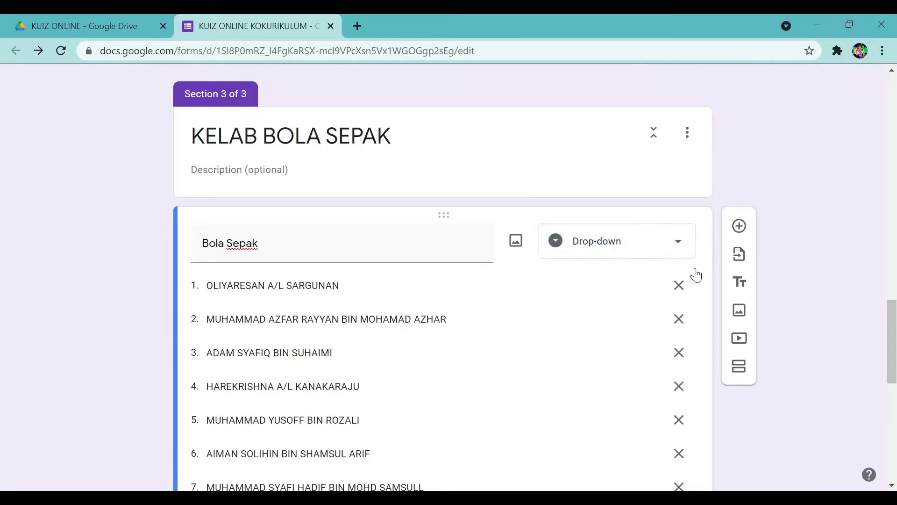
scroll(768, 438, "down", 8)
scroll(762, 428, "down", 3)
left_click(650, 425)
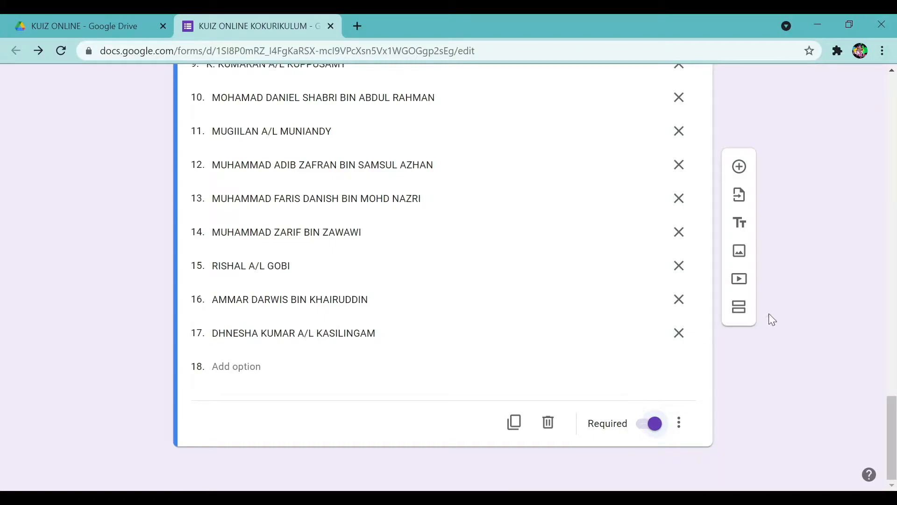
left_click(739, 308)
scroll(481, 391, "up", 20)
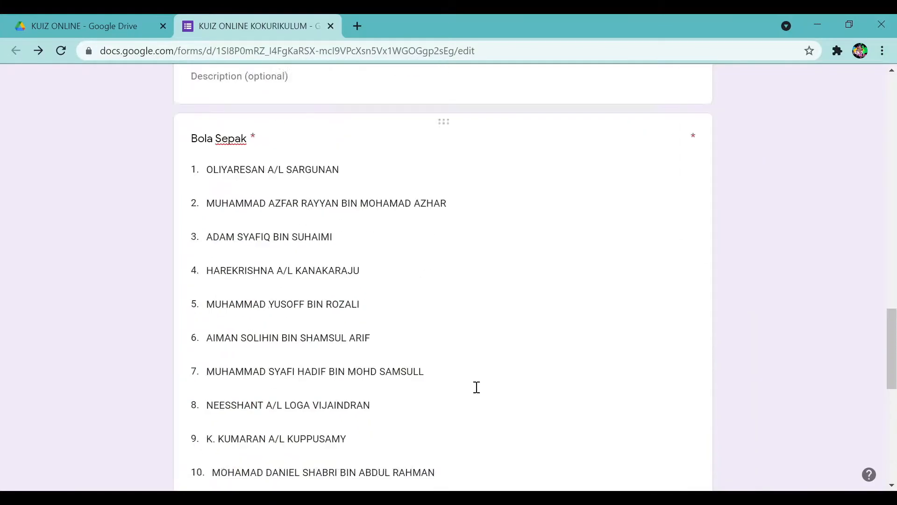
scroll(479, 393, "up", 3)
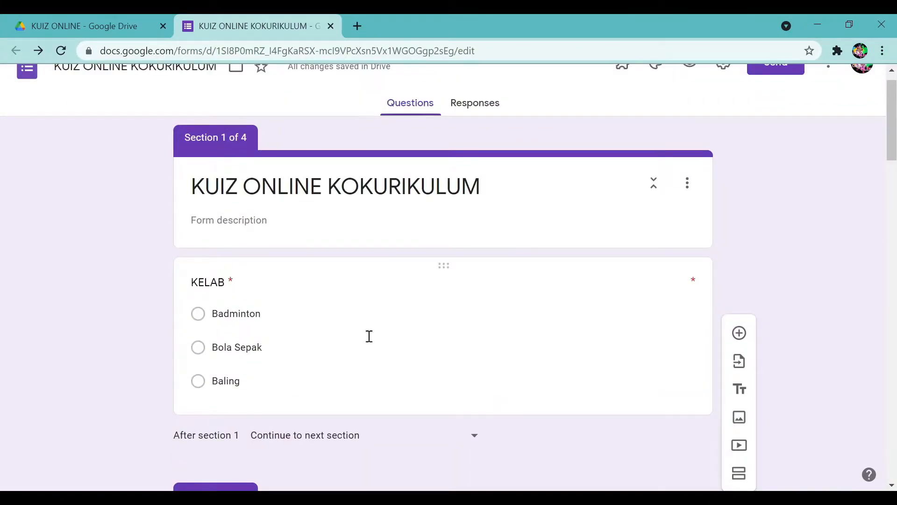
scroll(456, 365, "down", 20)
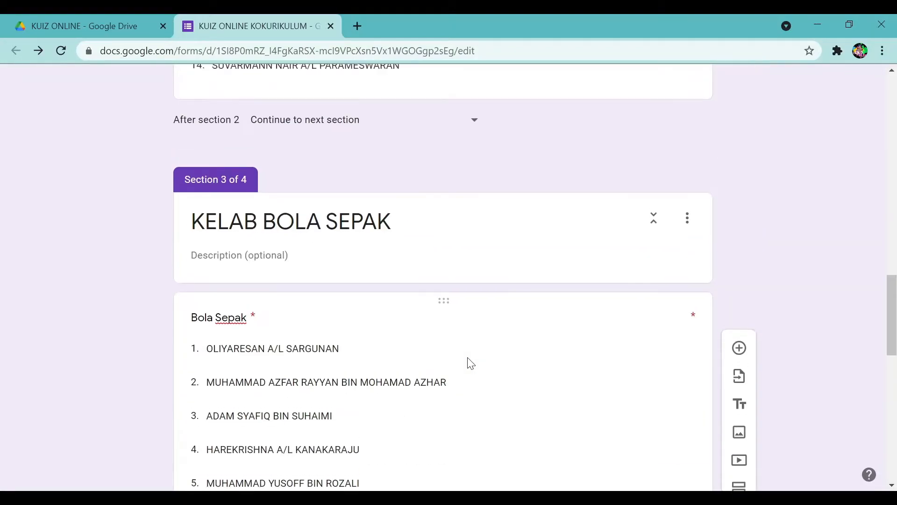
scroll(461, 360, "up", 15)
scroll(461, 360, "up", 3)
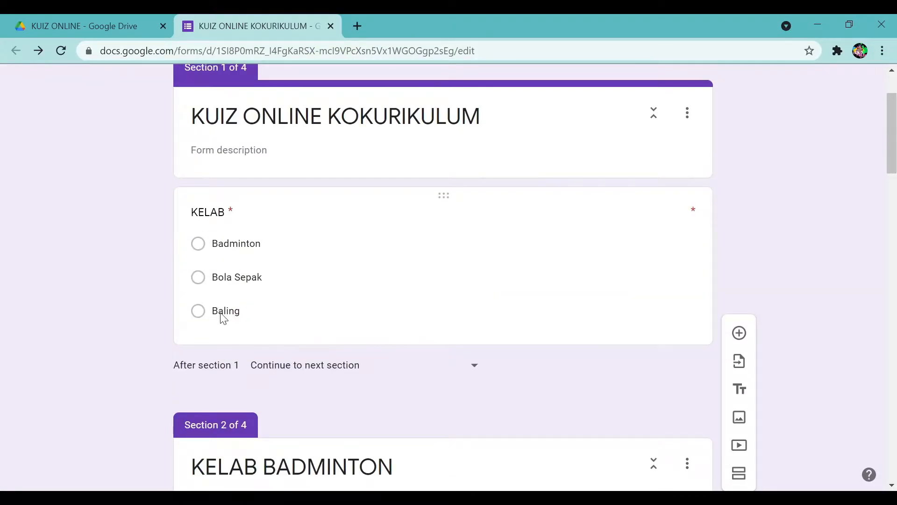
Rename the third KELAB choice from Baling to Bola Baling.
left_click(223, 319)
type("Bola")
left_click(851, 382)
left_click_drag(891, 145, 891, 454)
Title section 4 KELAB BOLA BALING and add its Bola Baling question.
left_click(352, 390)
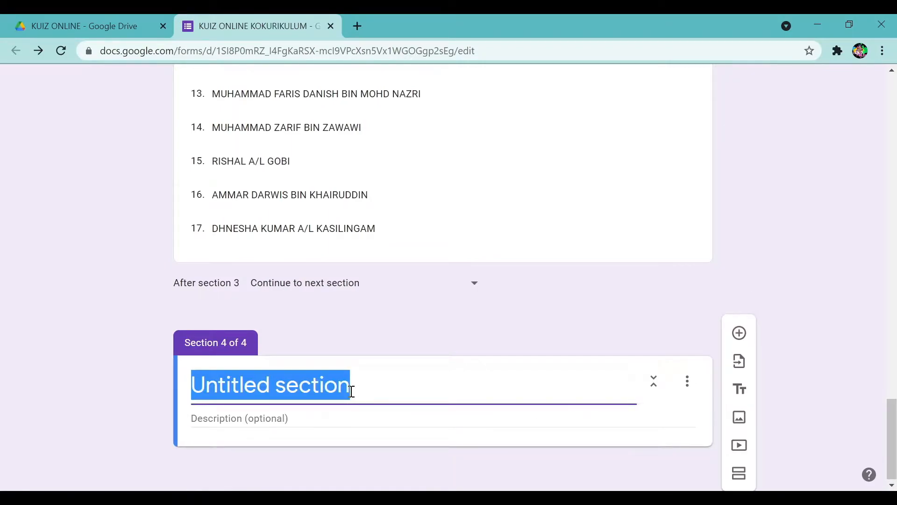
type("KELAB")
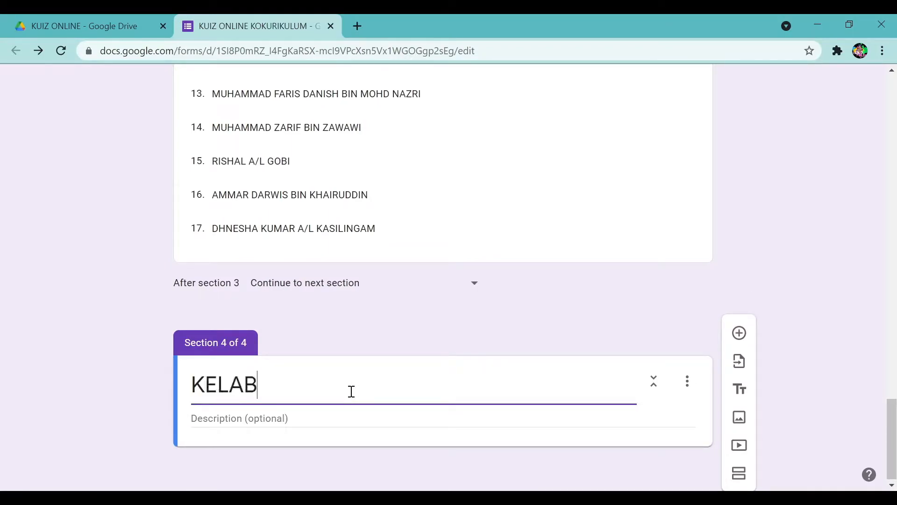
type(" BOLA BALING")
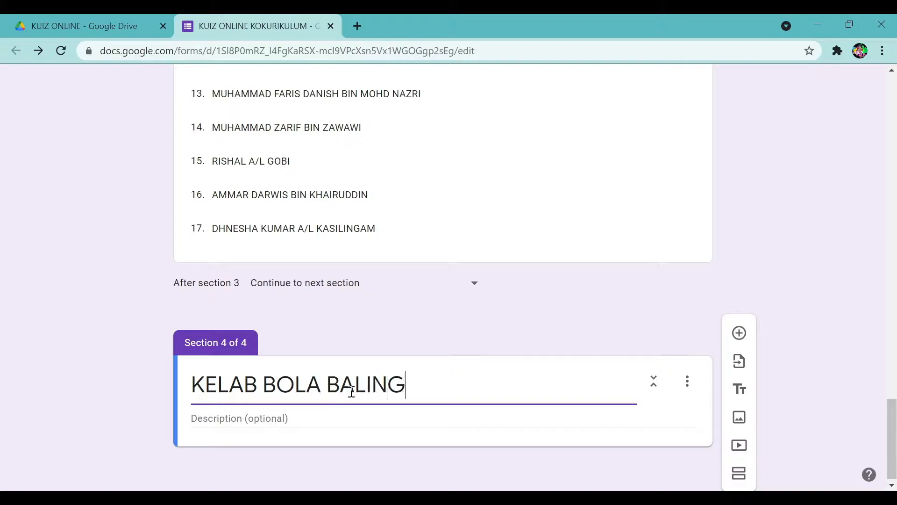
left_click(739, 333)
type("Bola Baling")
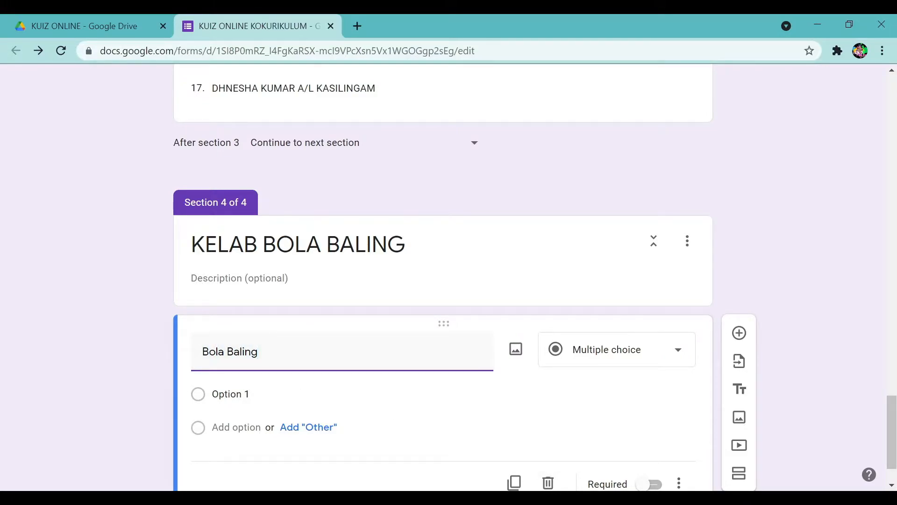
left_click(243, 498)
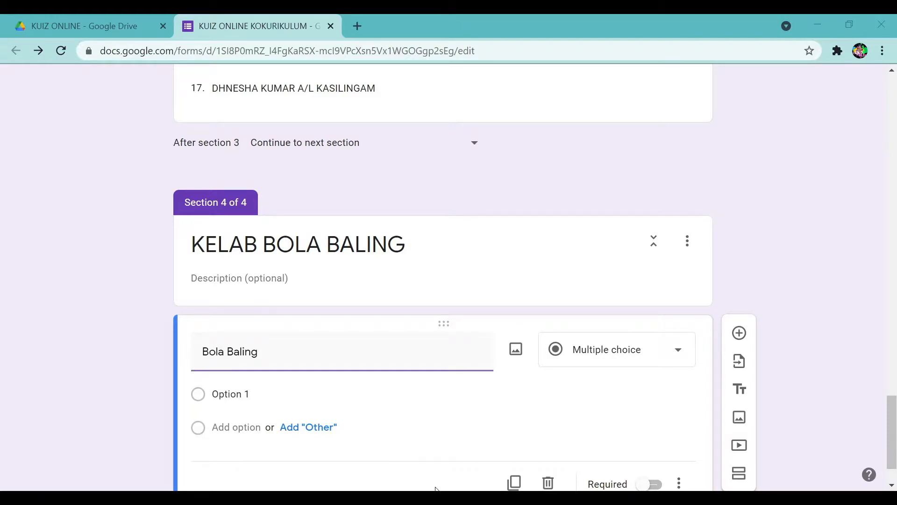
Paste the member names as the Bola Baling answers and make it a drop-down.
left_click(263, 397)
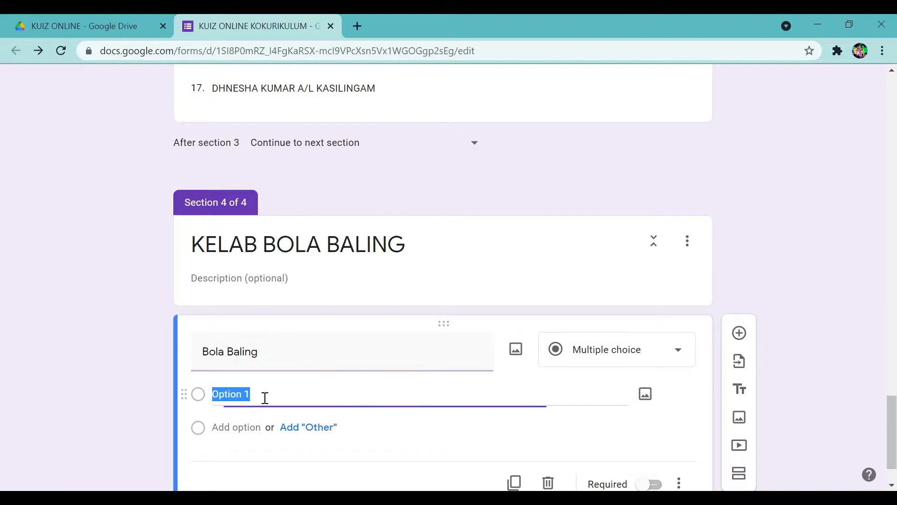
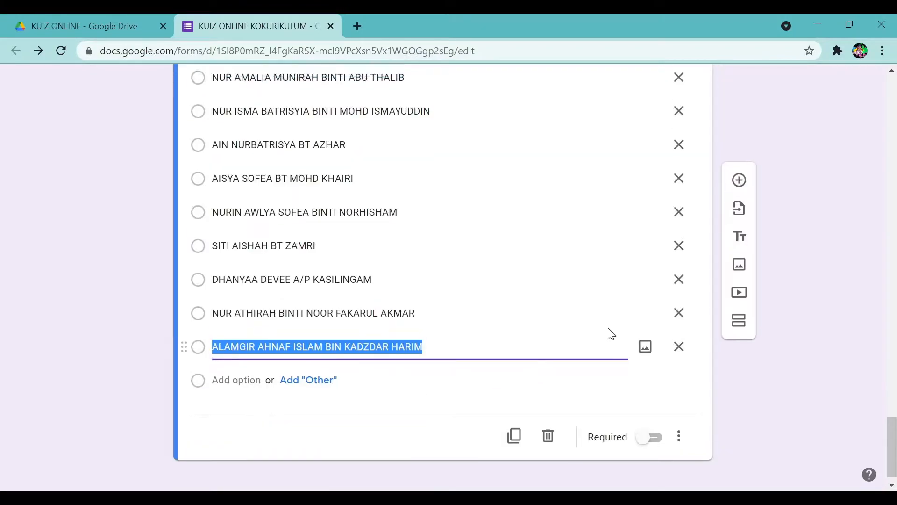
scroll(641, 327, "up", 9)
left_click(614, 210)
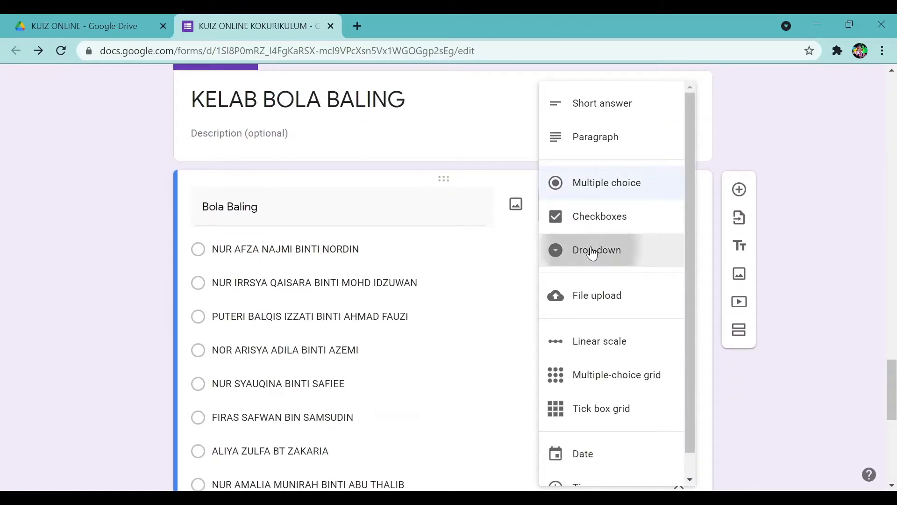
left_click(592, 249)
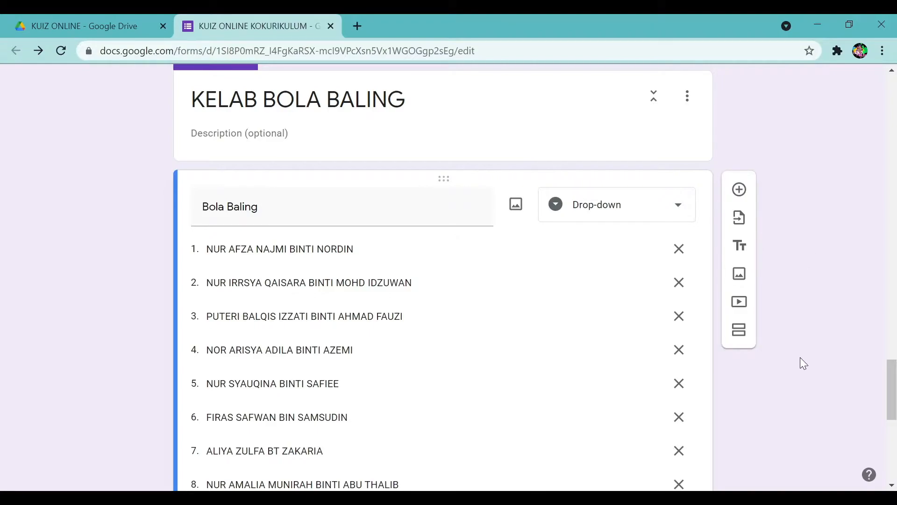
scroll(800, 357, "up", 20)
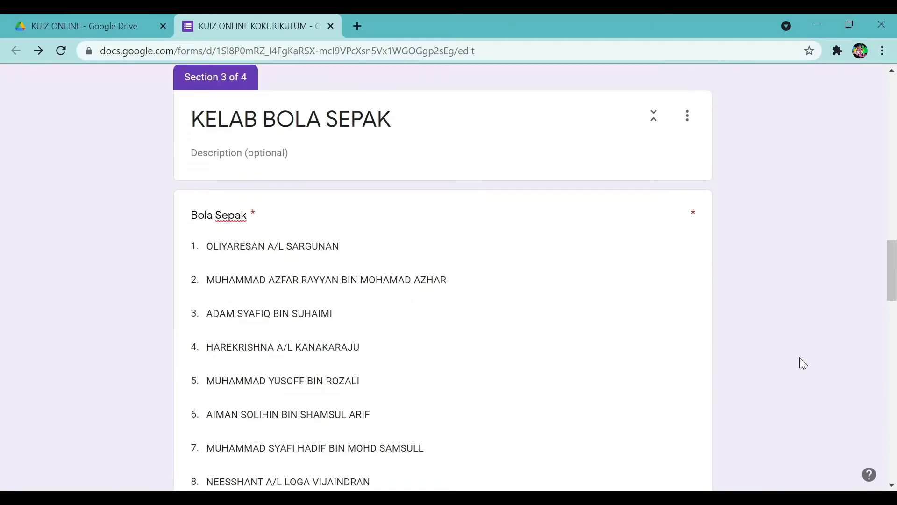
scroll(800, 357, "up", 18)
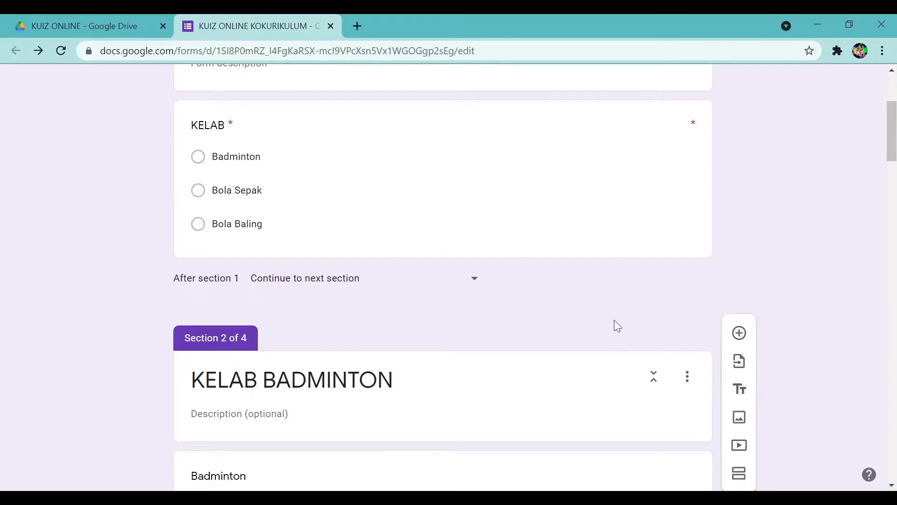
scroll(387, 248, "up", 2)
Turn on 'Go to section based on answer' for the KELAB question.
left_click(265, 226)
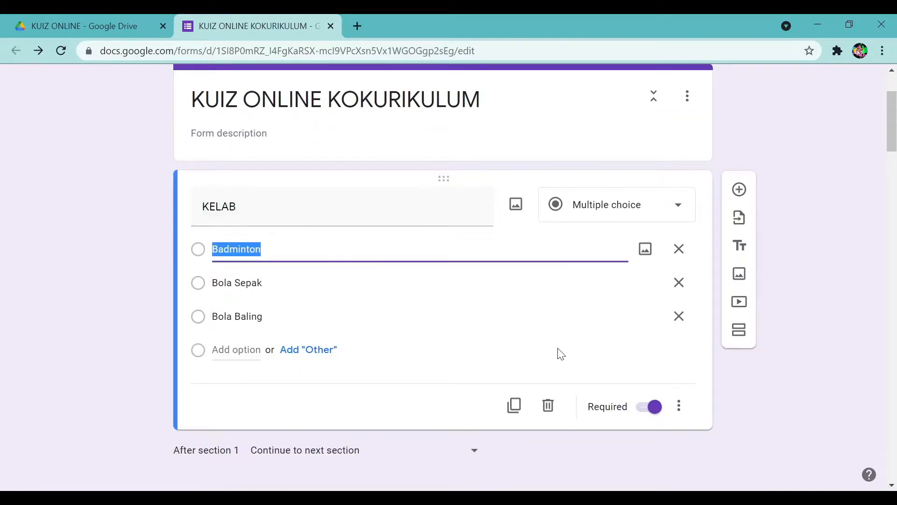
scroll(341, 182, "up", 3)
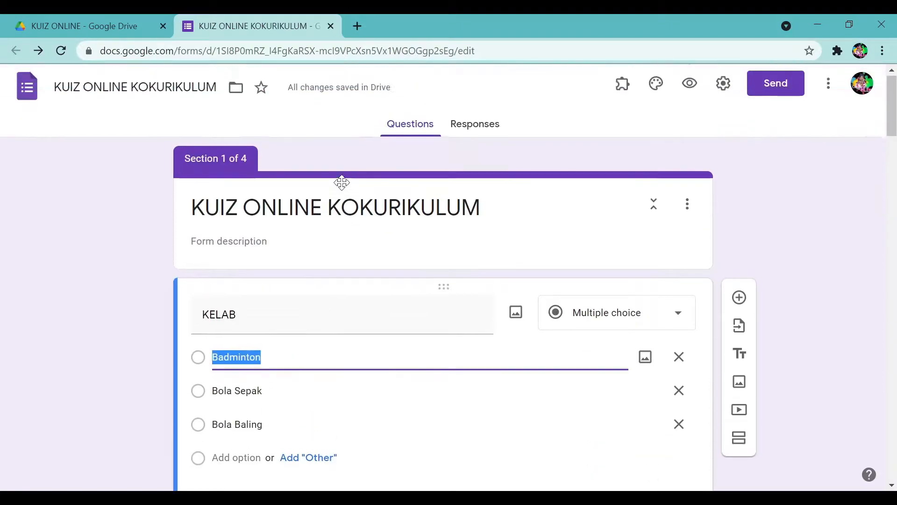
scroll(427, 285, "down", 5)
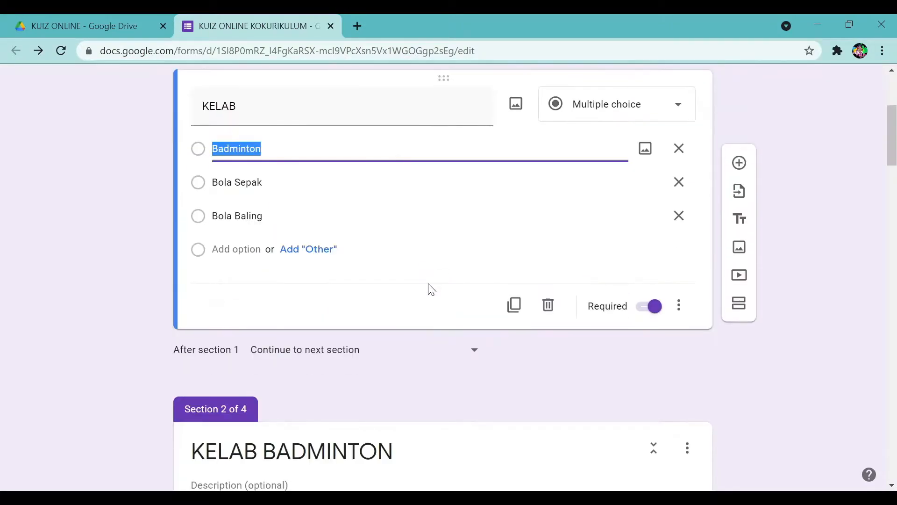
left_click(680, 313)
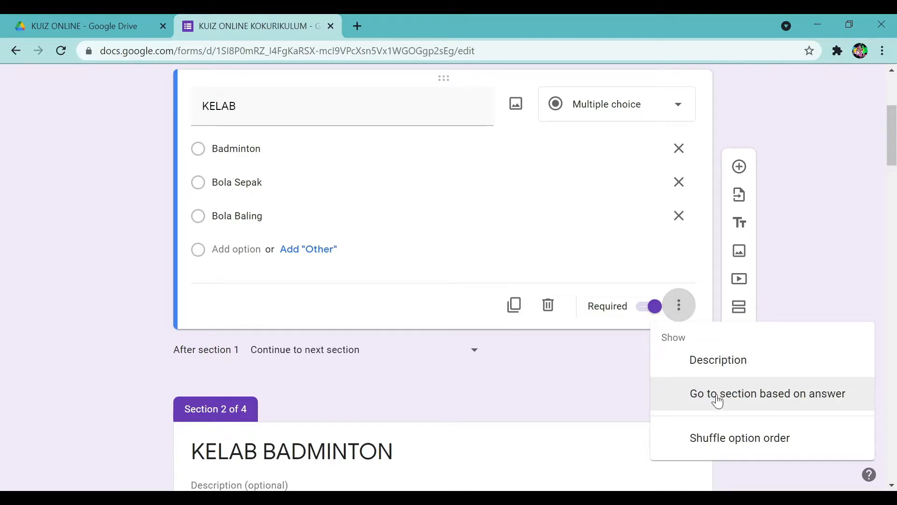
left_click(717, 395)
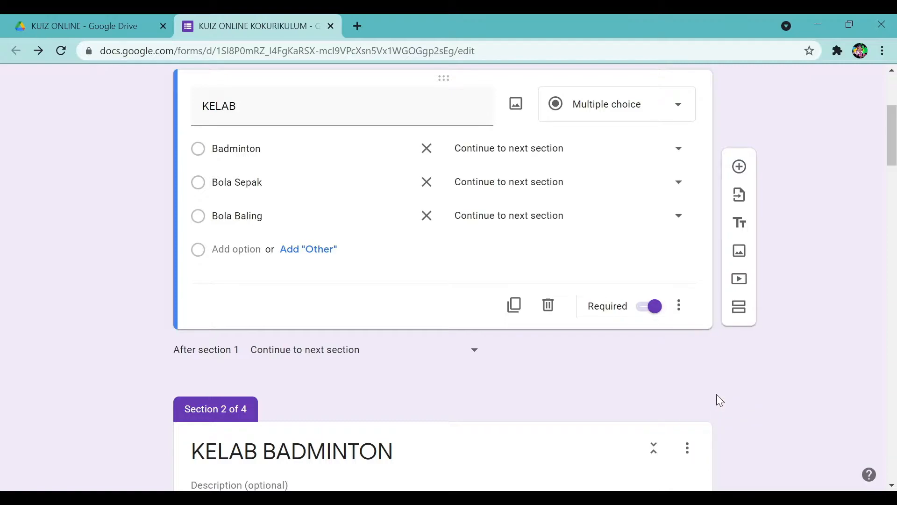
Route Badminton to section 2, Bola Sepak to section 3, and Bola Baling to section 4.
left_click(585, 150)
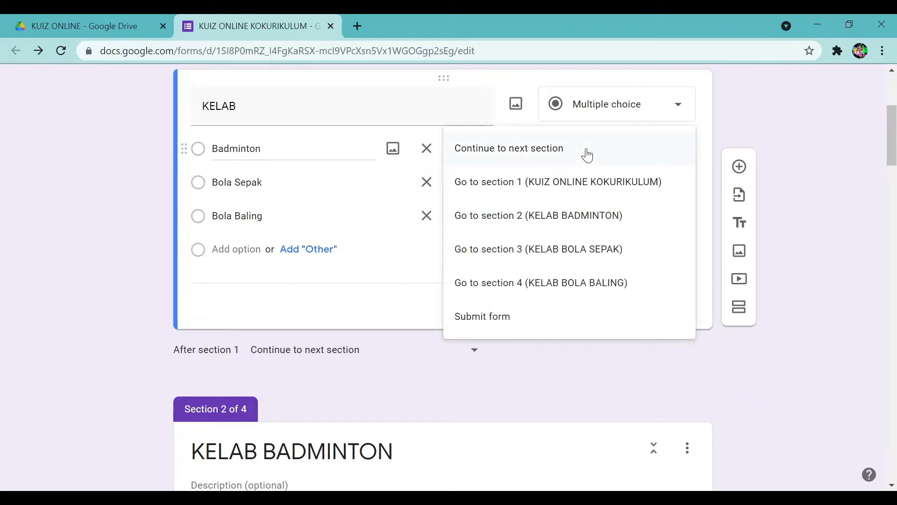
left_click(576, 219)
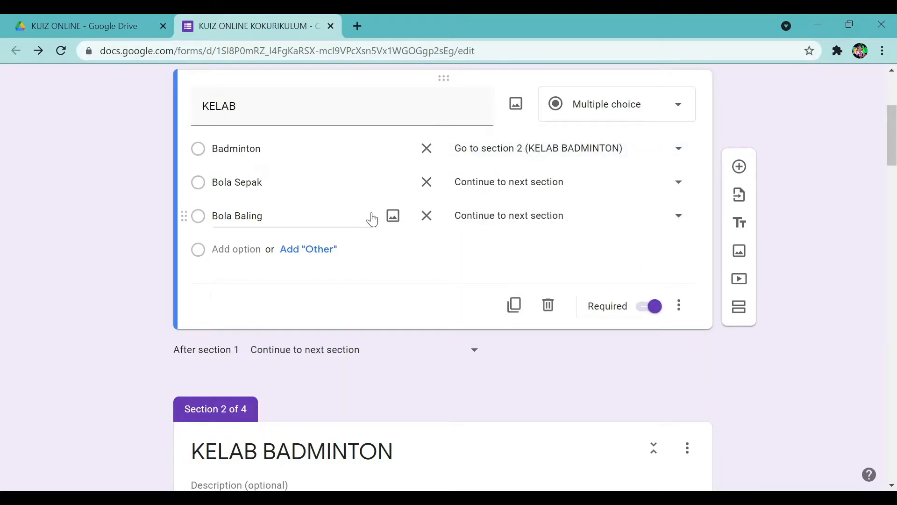
left_click(563, 188)
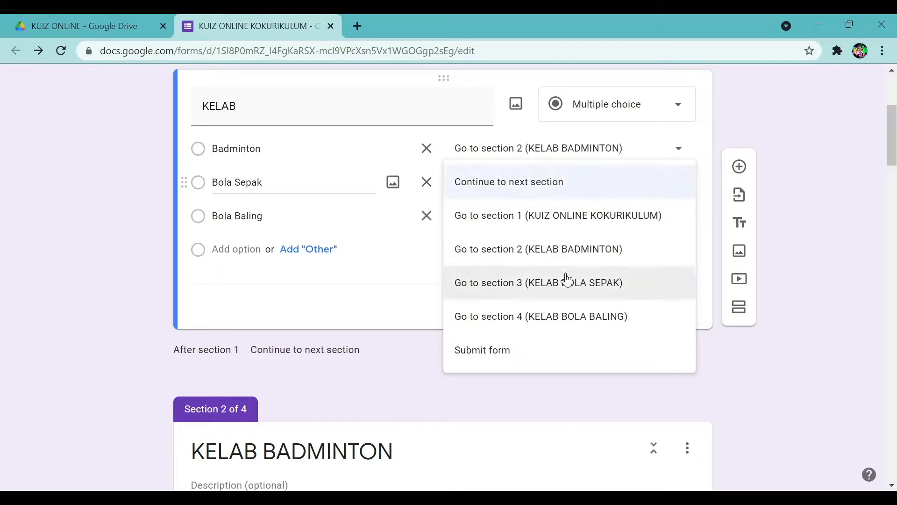
left_click(567, 289)
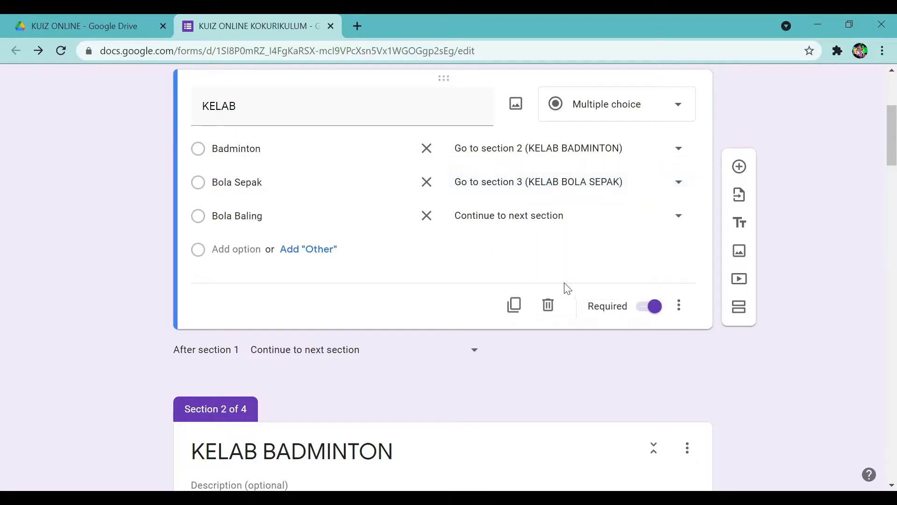
left_click(497, 224)
left_click(522, 350)
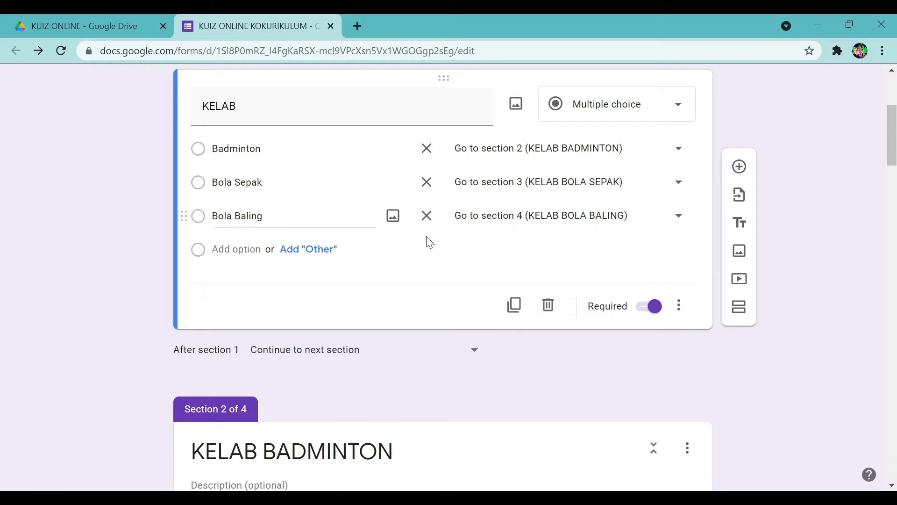
scroll(772, 318, "down", 6)
scroll(772, 319, "up", 6)
scroll(772, 319, "up", 3)
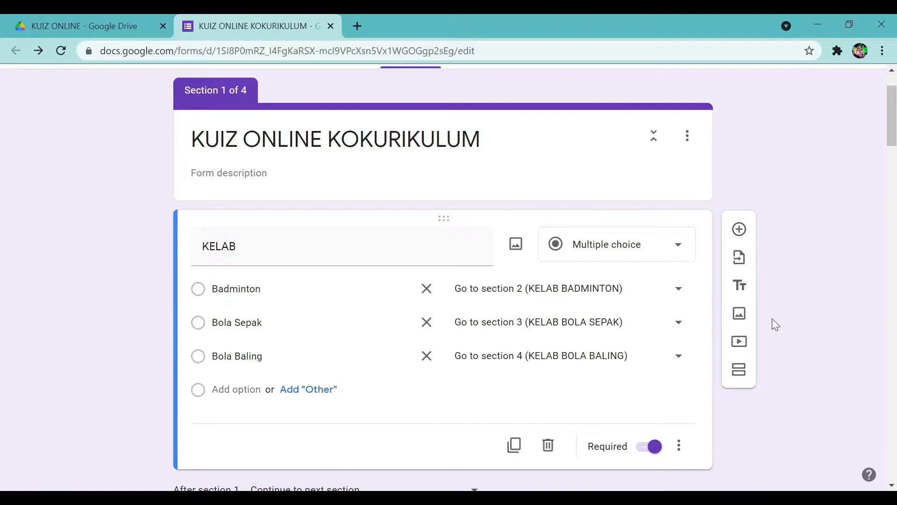
scroll(772, 319, "down", 20)
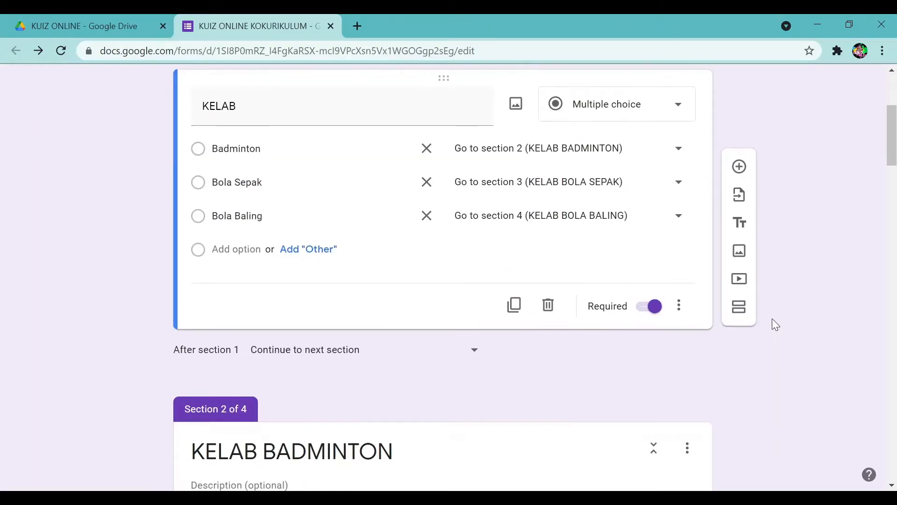
scroll(773, 319, "down", 20)
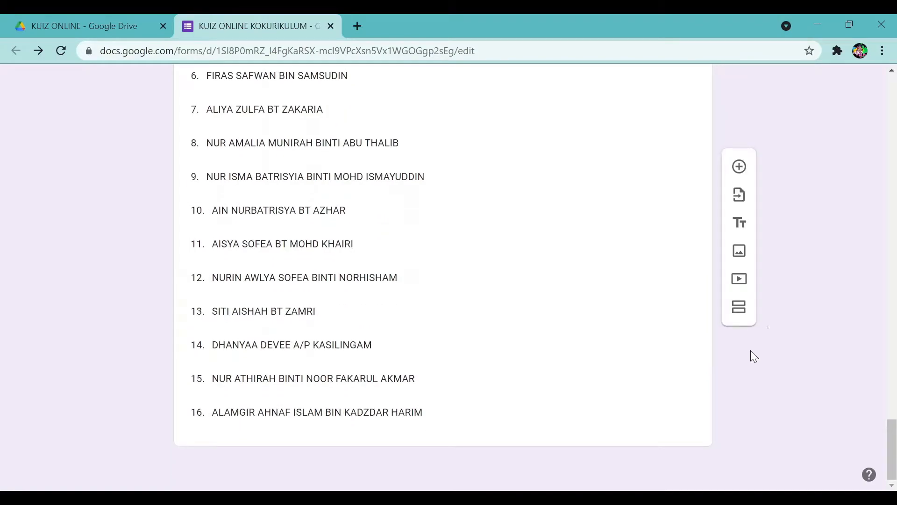
Add a fifth section after section 4 and title it KUIZ ONLINE KOKURIKULUM.
left_click(649, 395)
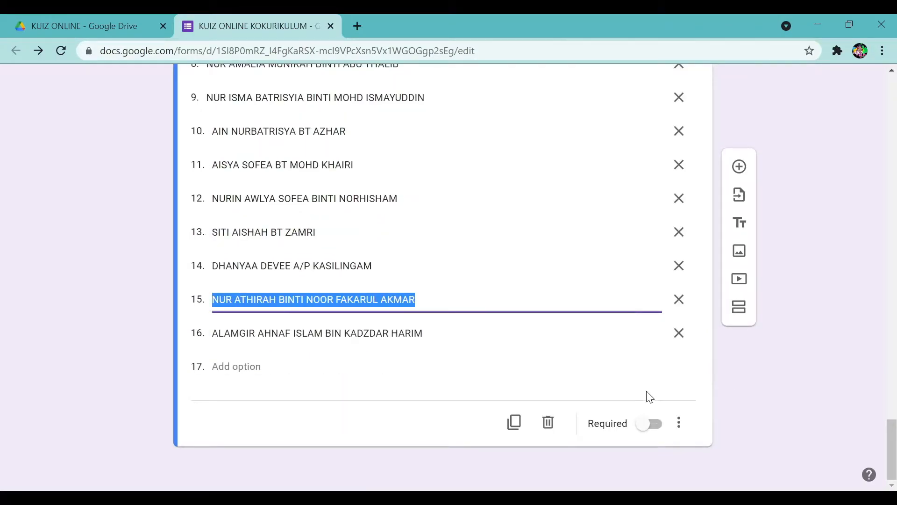
left_click(739, 307)
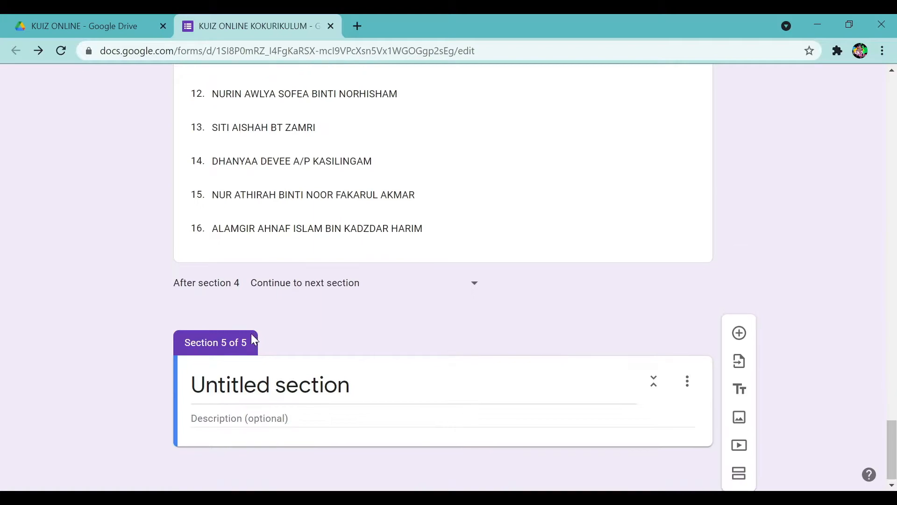
left_click(295, 384)
type("K")
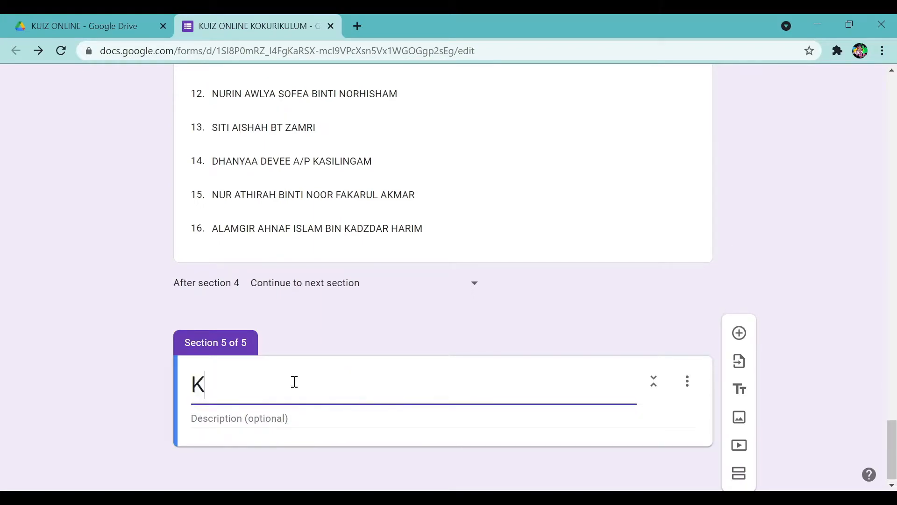
type("UIZ O")
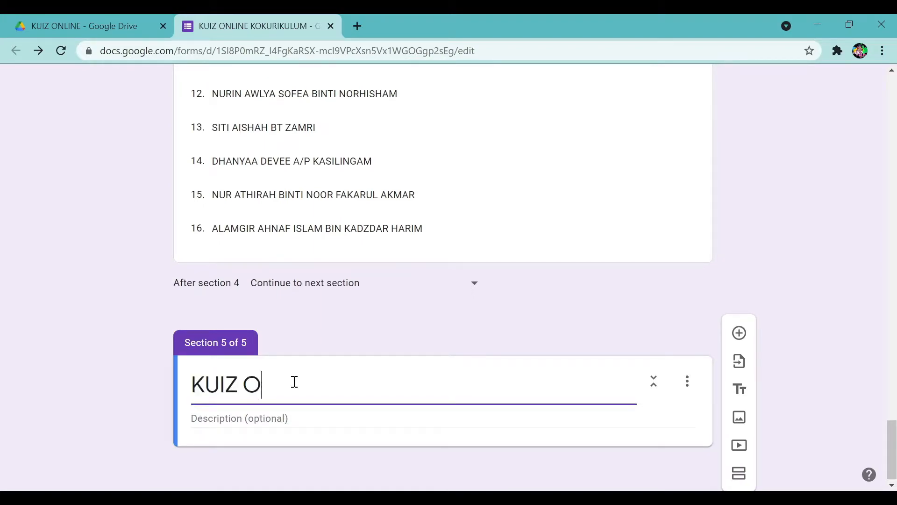
type("NLINE KOKURU")
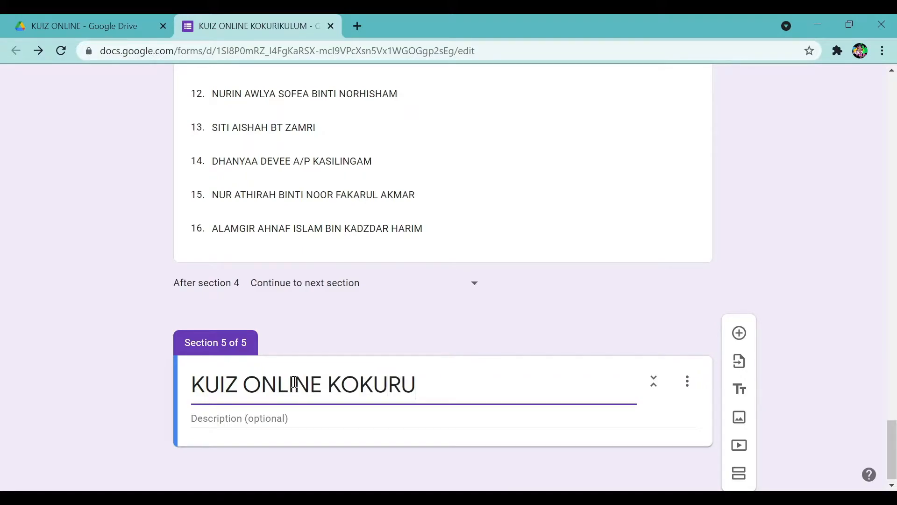
key("BackSpace")
type("IKULUM")
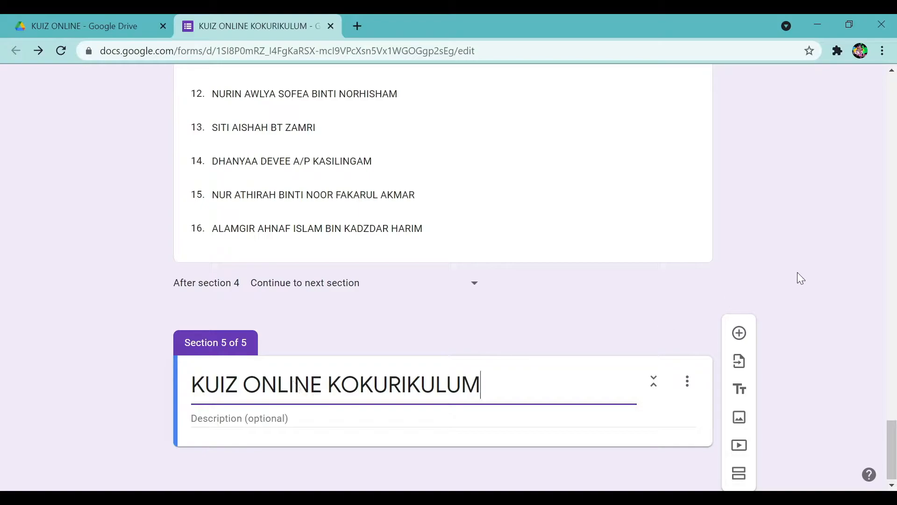
scroll(800, 269, "up", 20)
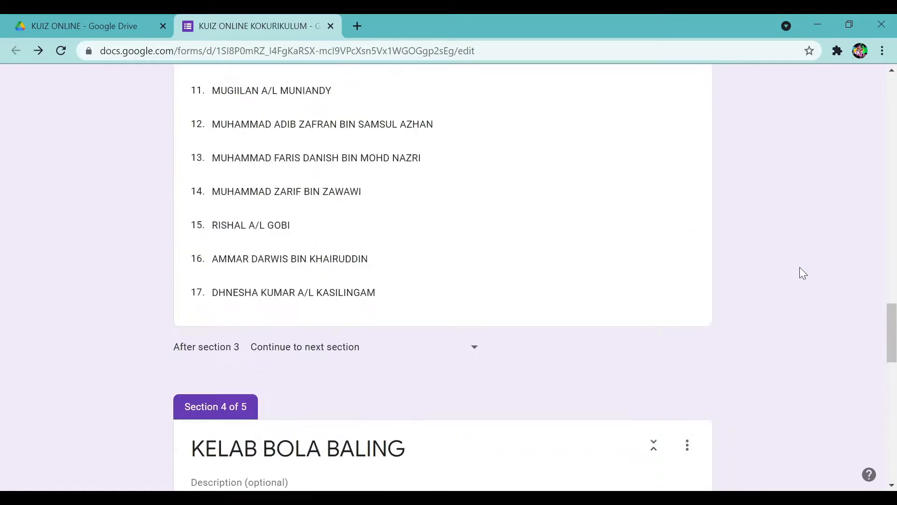
scroll(800, 267, "up", 20)
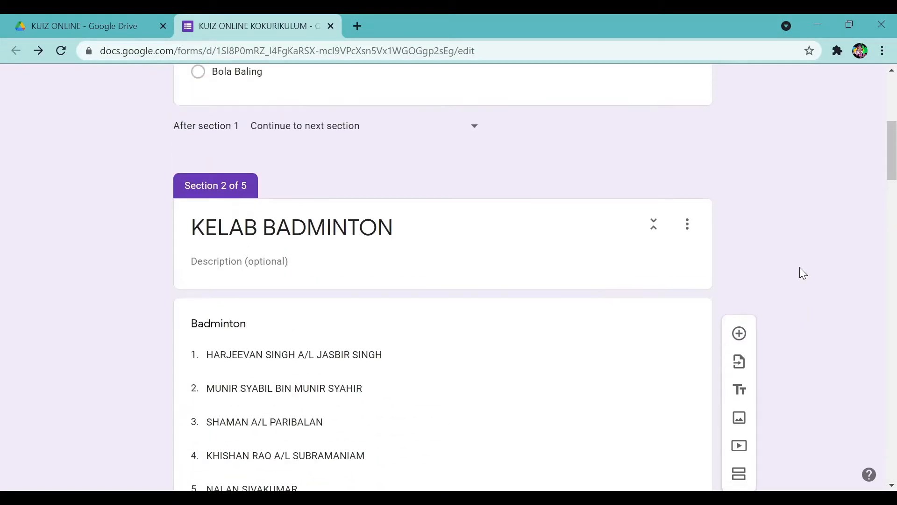
scroll(800, 268, "down", 20)
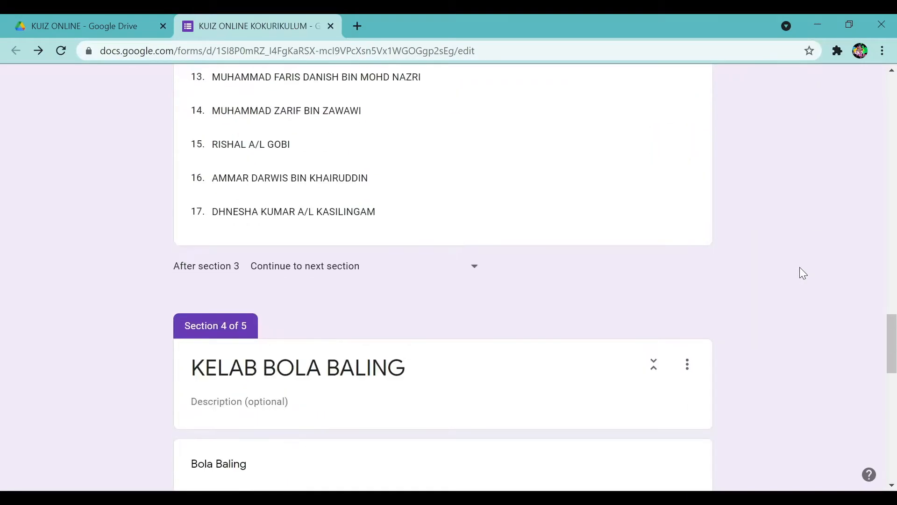
scroll(800, 267, "down", 4)
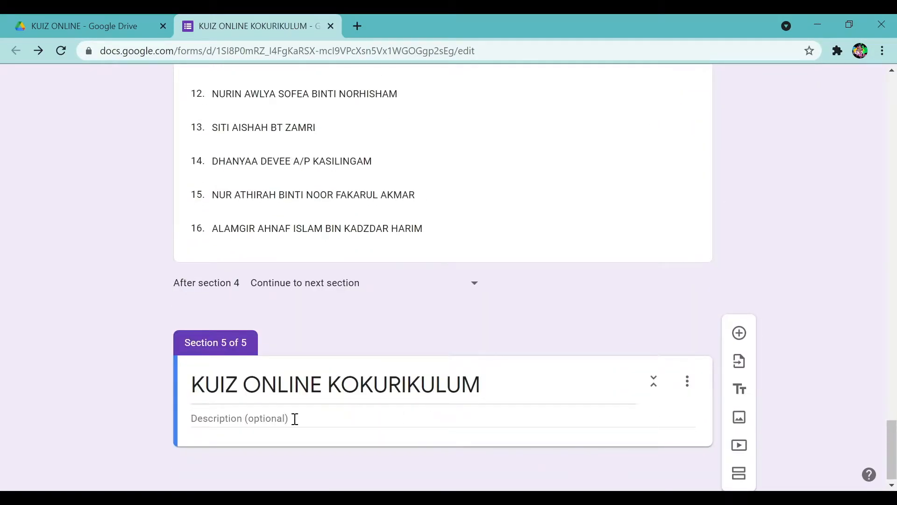
scroll(511, 374, "up", 20)
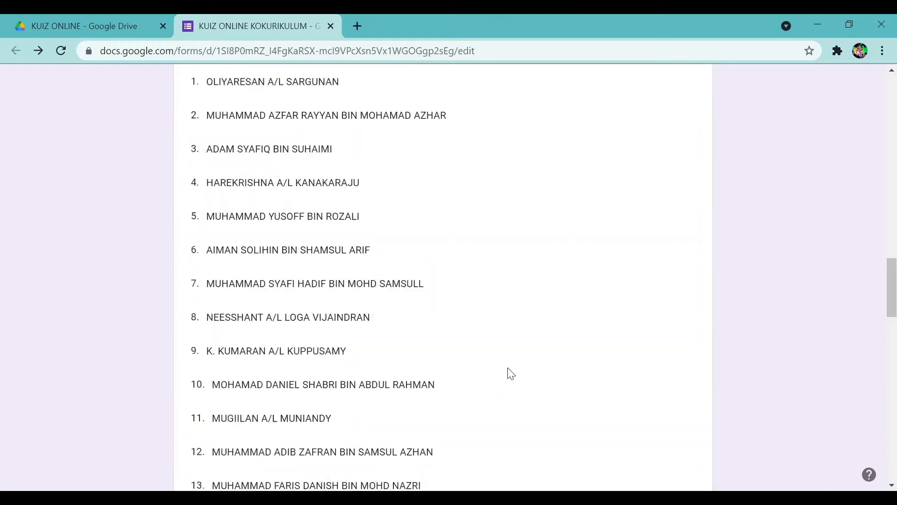
scroll(511, 374, "up", 9)
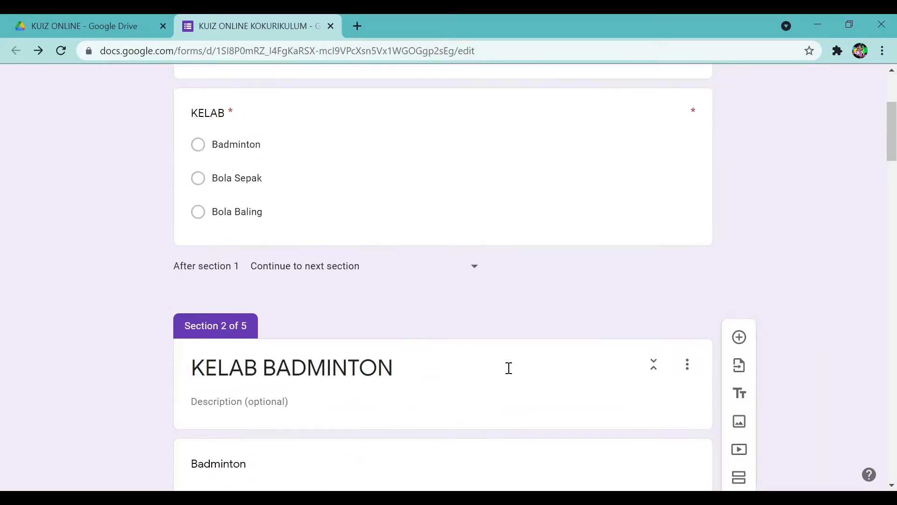
scroll(507, 372, "down", 12)
scroll(509, 368, "down", 1)
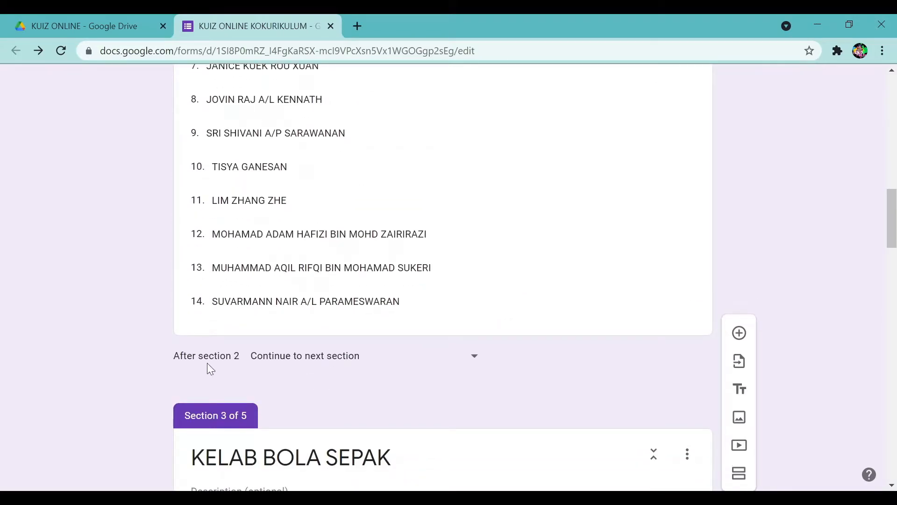
scroll(332, 361, "up", 13)
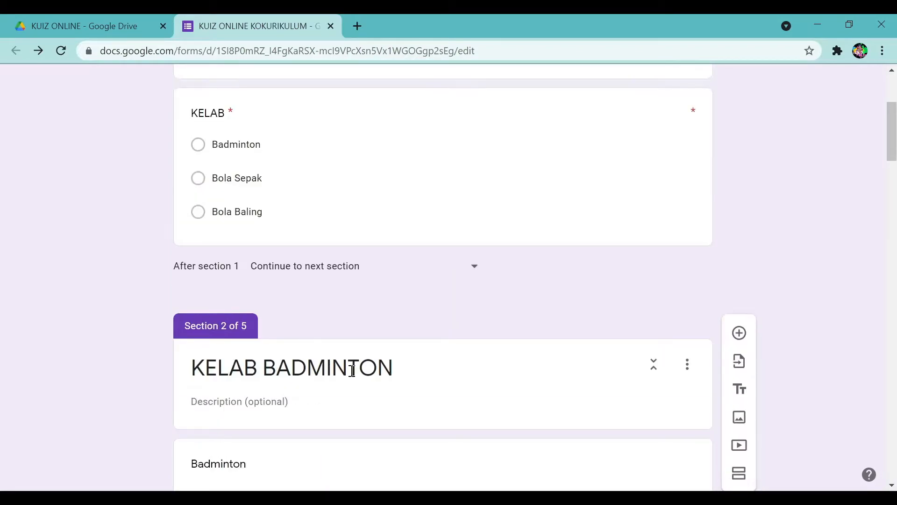
scroll(411, 377, "down", 8)
scroll(411, 376, "down", 8)
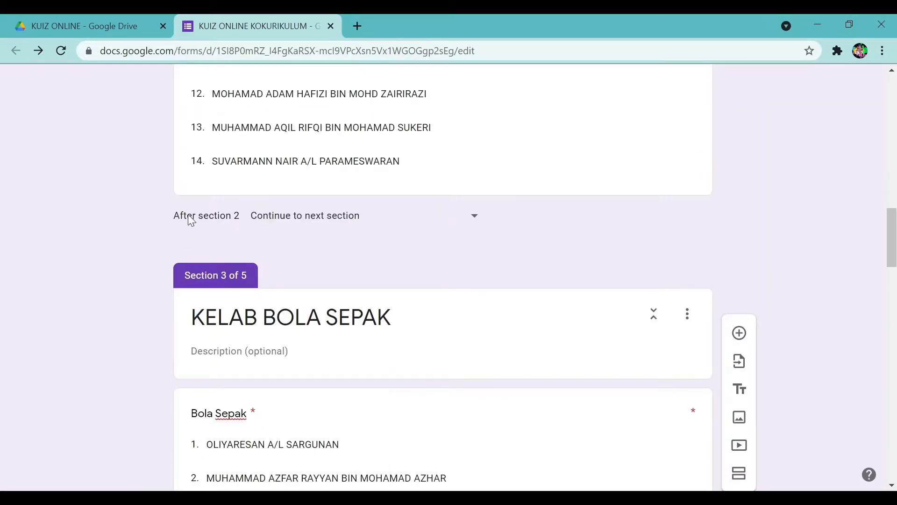
Send respondents from section 2 on to section 5, KUIZ ONLINE KOKURIKULUM.
left_click(475, 219)
left_click(540, 221)
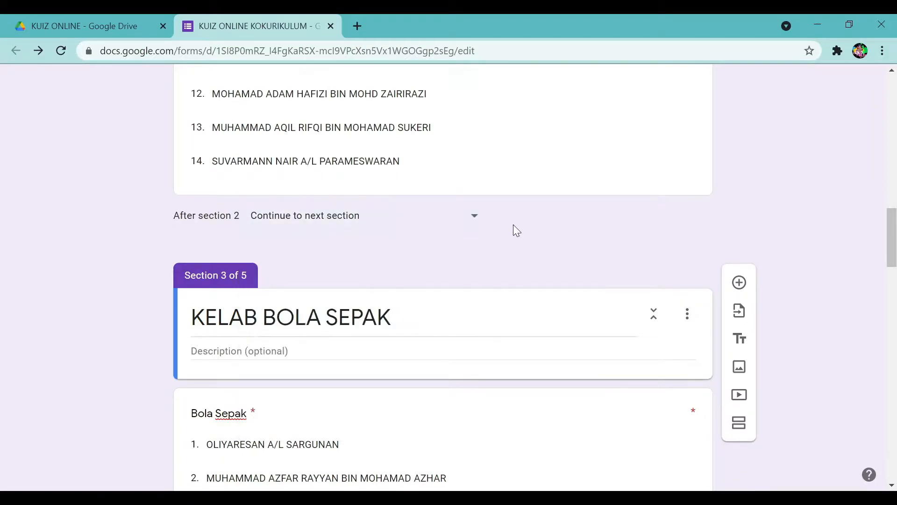
left_click(472, 221)
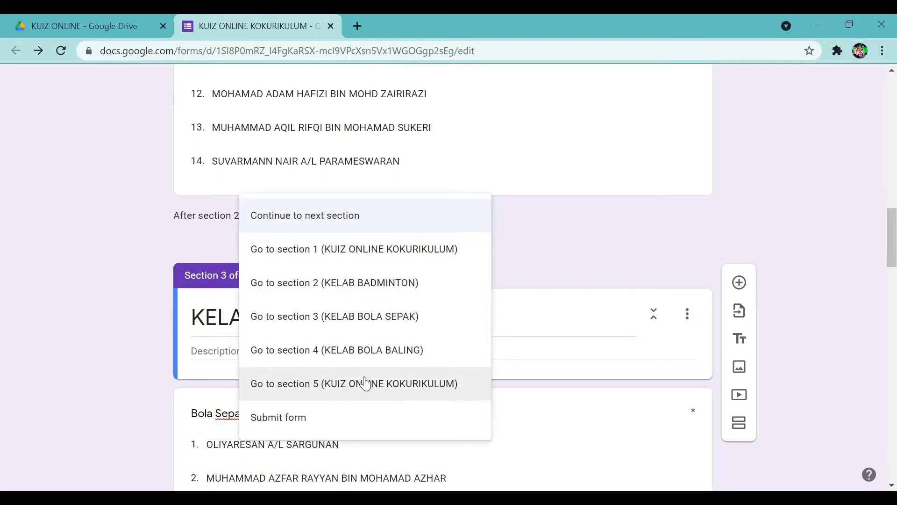
left_click(319, 388)
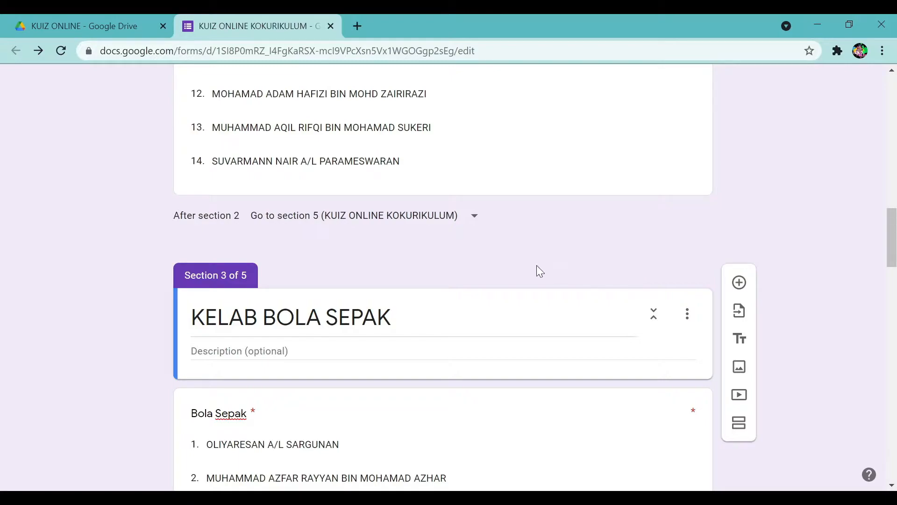
left_click(473, 221)
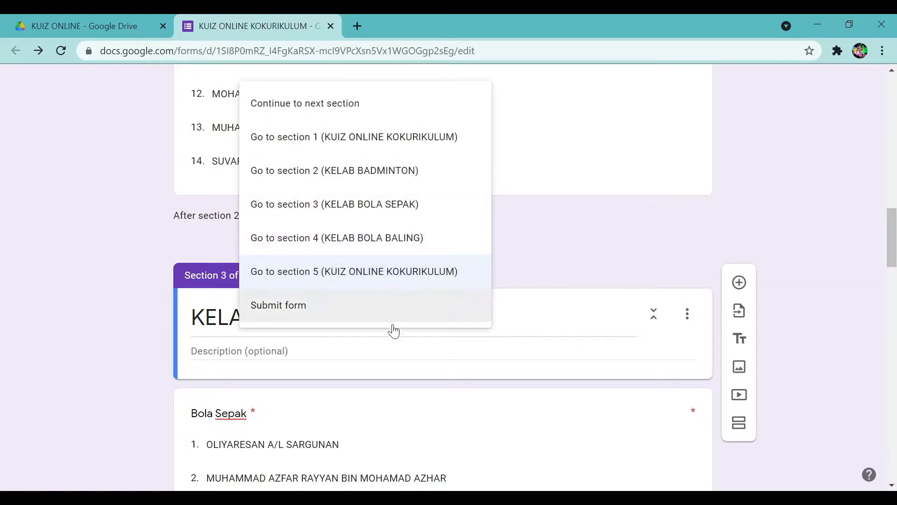
left_click(683, 234)
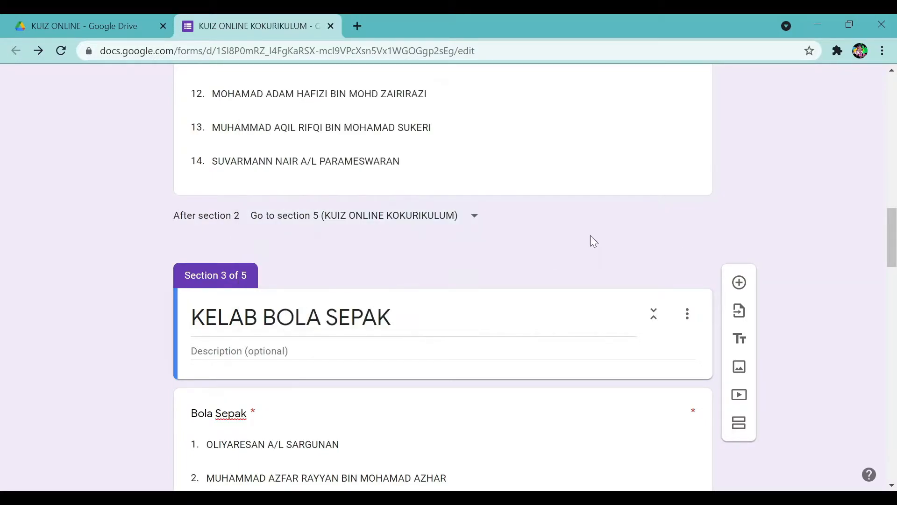
left_click(467, 224)
left_click(436, 279)
Make sections 3 and 4 also go to section 5 after completion.
scroll(433, 277, "down", 18)
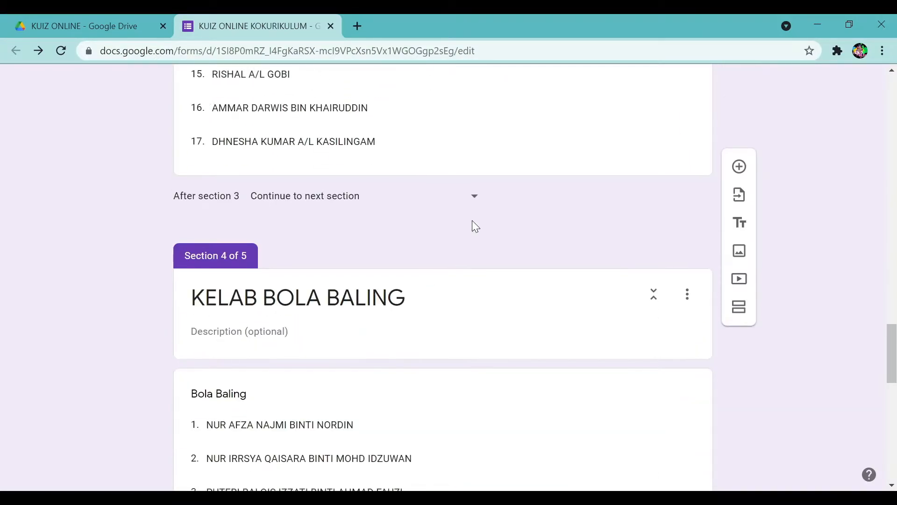
left_click(473, 200)
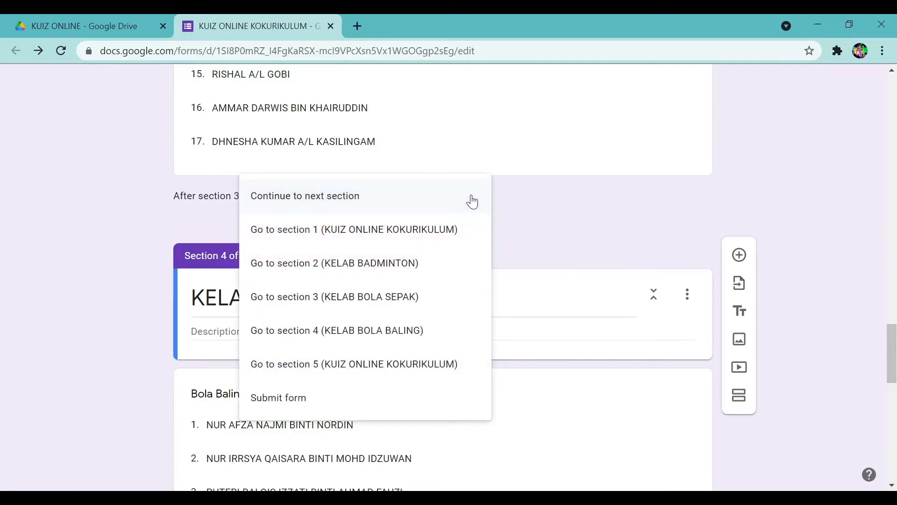
left_click(362, 364)
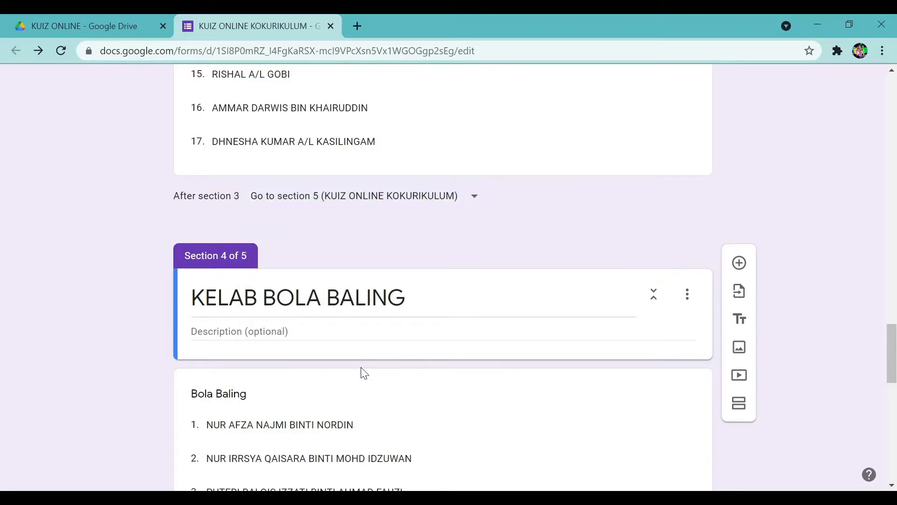
scroll(421, 216, "down", 8)
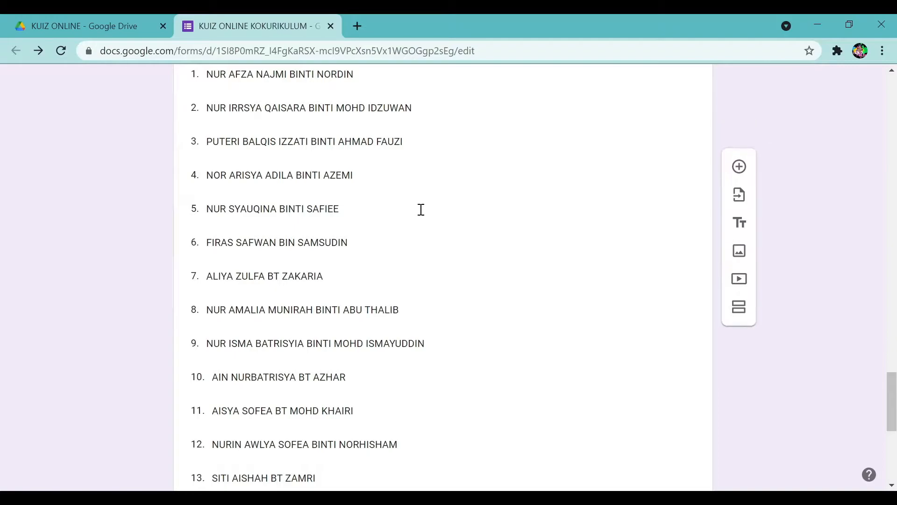
scroll(421, 270, "down", 6)
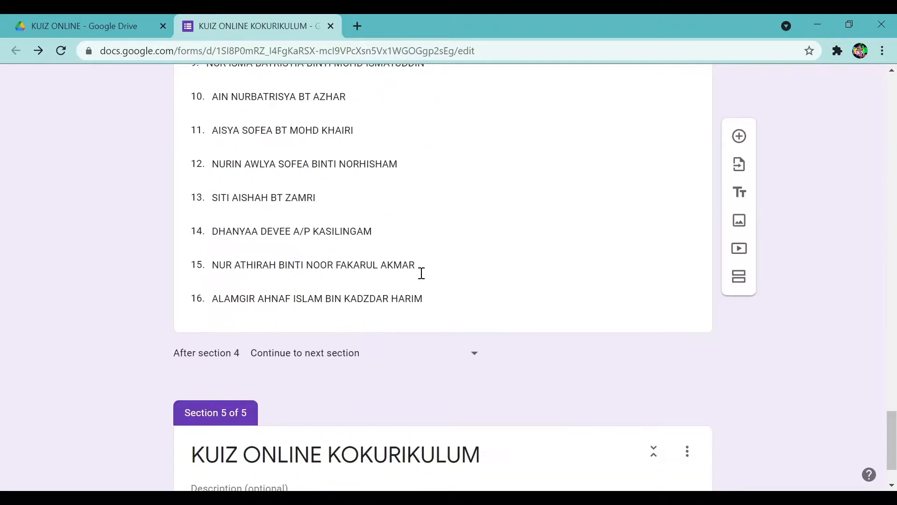
left_click(471, 360)
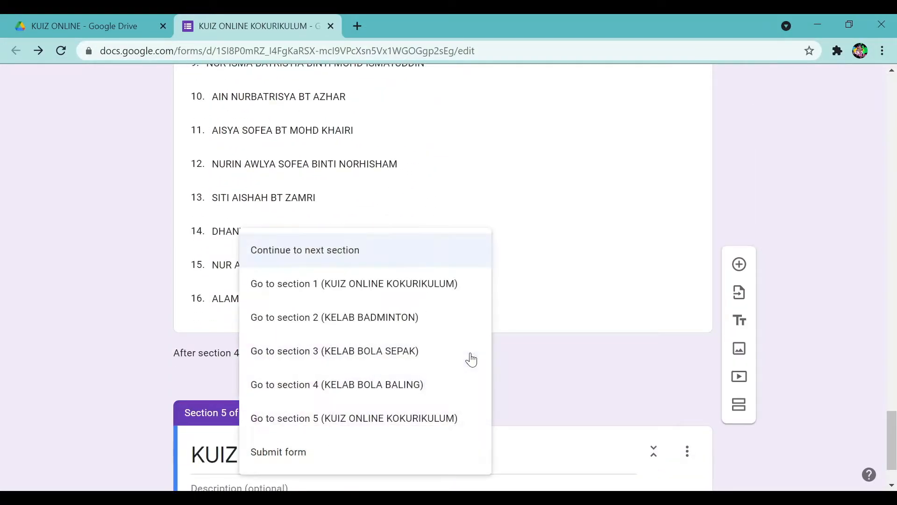
left_click(395, 423)
scroll(495, 371, "down", 2)
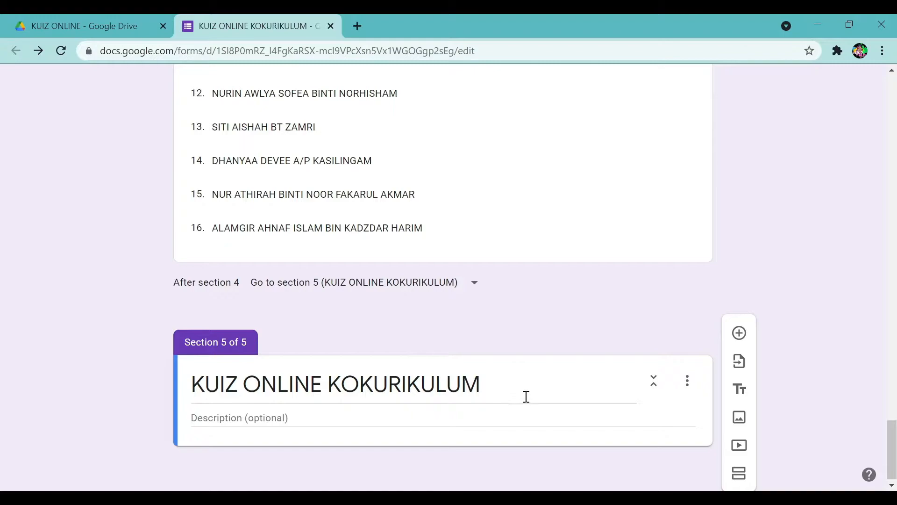
Add question (1) to the quiz section with the pasted cricket question and first answer 9.
left_click(740, 334)
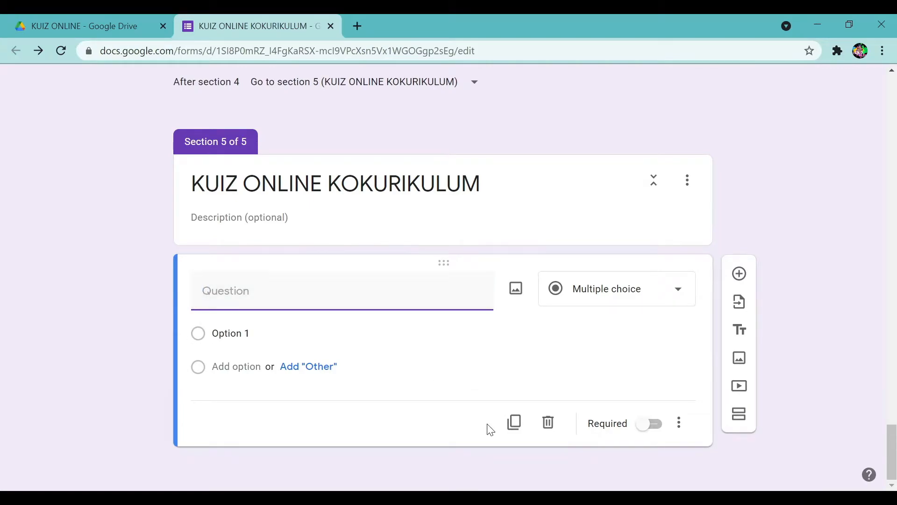
left_click(461, 498)
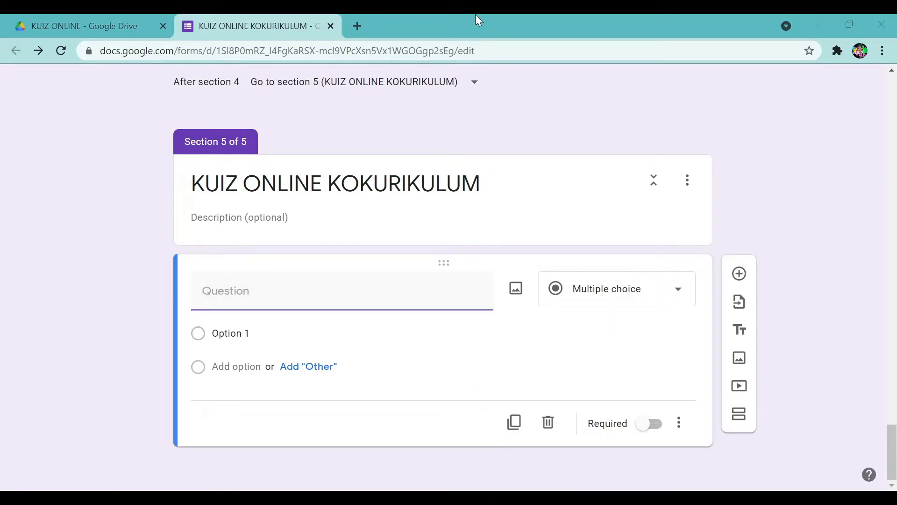
left_click(219, 299)
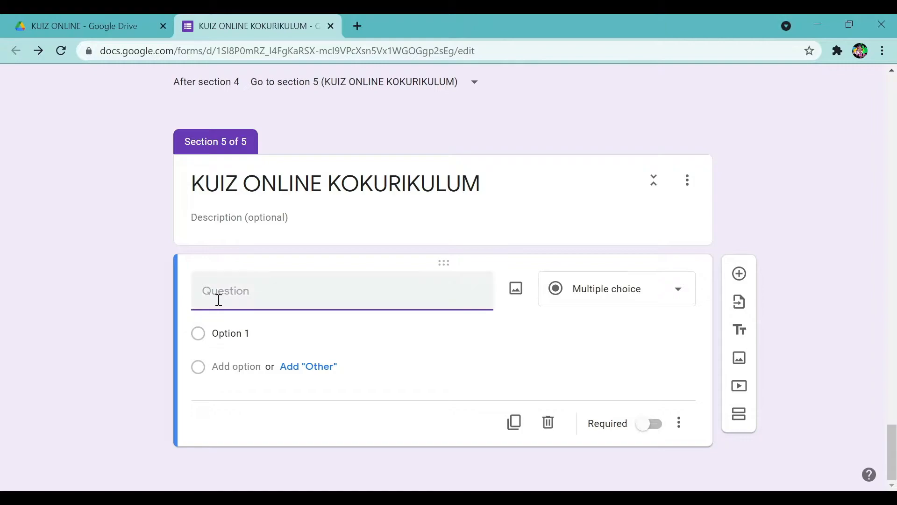
type("(1) Sukan kriket dimainkan oleh ________ orang pemain sepasukan ketika permainan berlangsung. *")
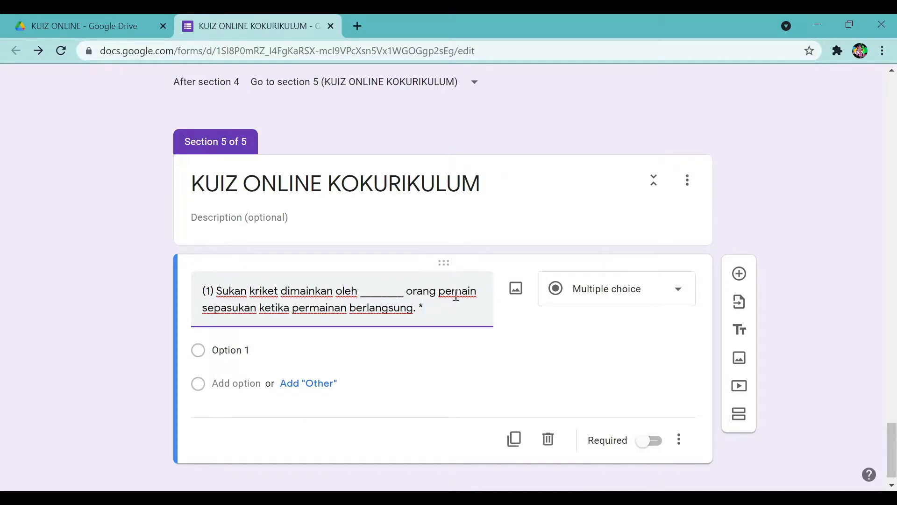
left_click(295, 353)
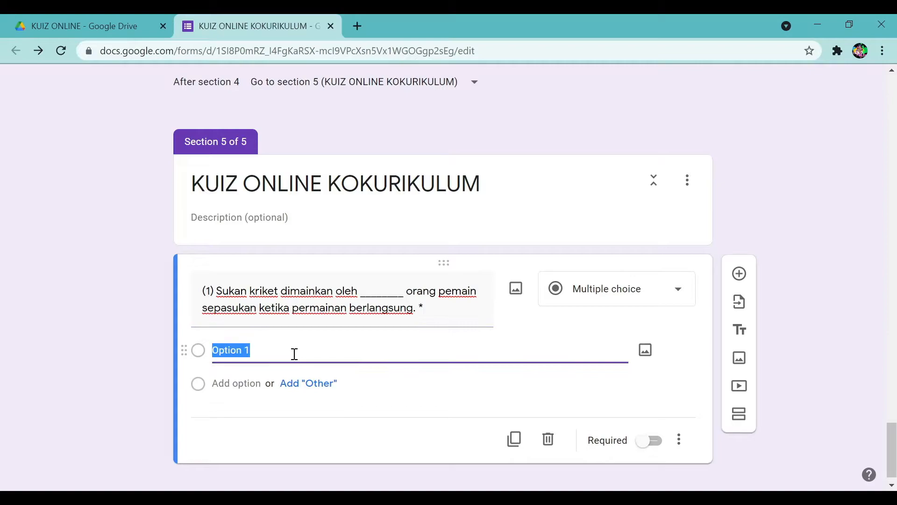
type("9")
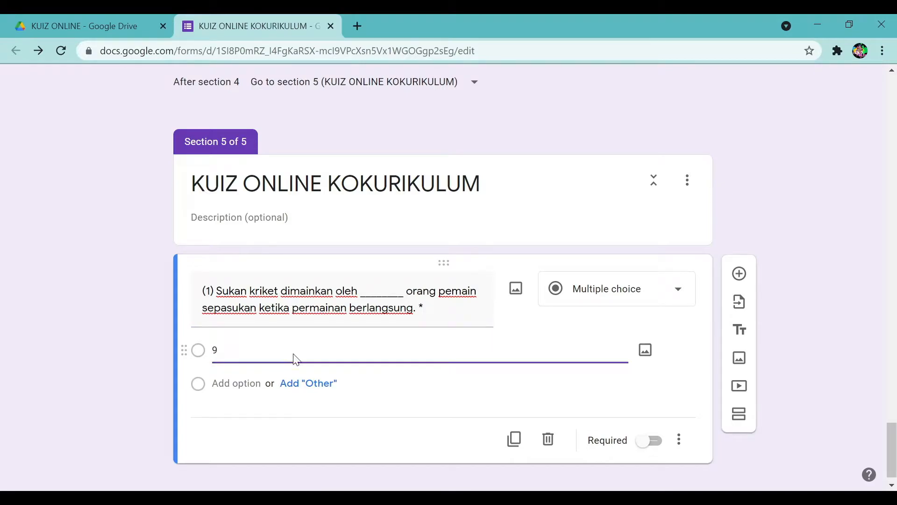
Give question (1) a second answer 11, make it required, and add a new question.
left_click(234, 385)
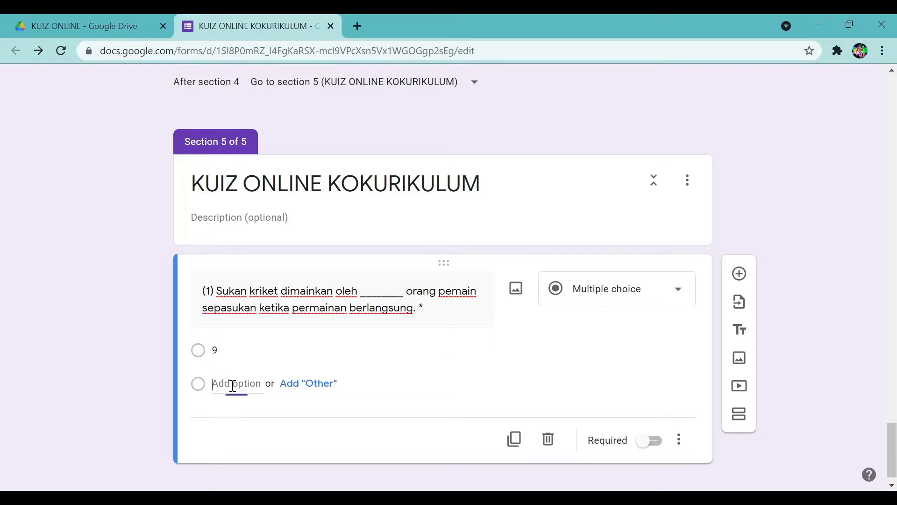
type("11")
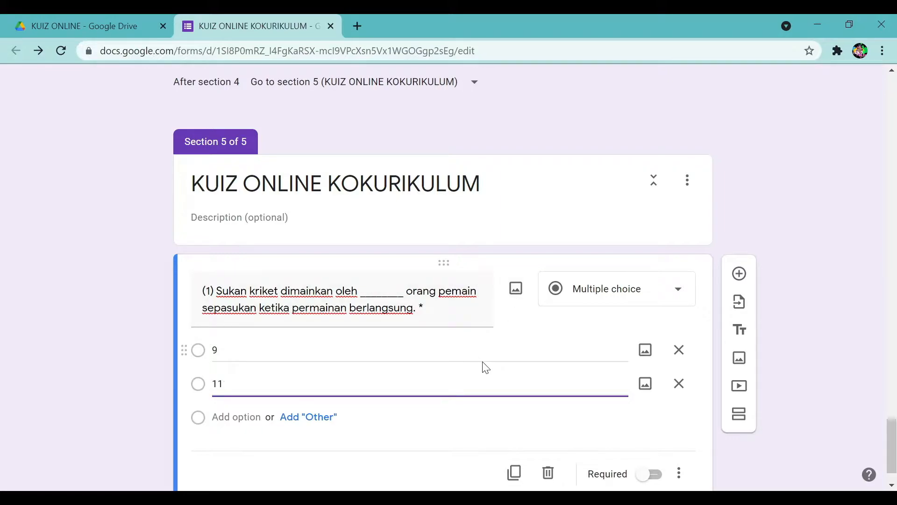
scroll(572, 430, "down", 1)
left_click(651, 423)
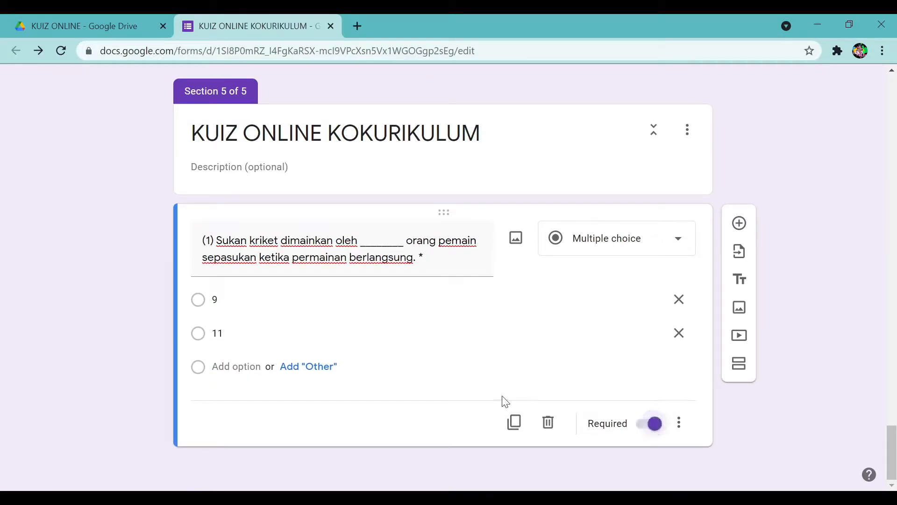
left_click(741, 222)
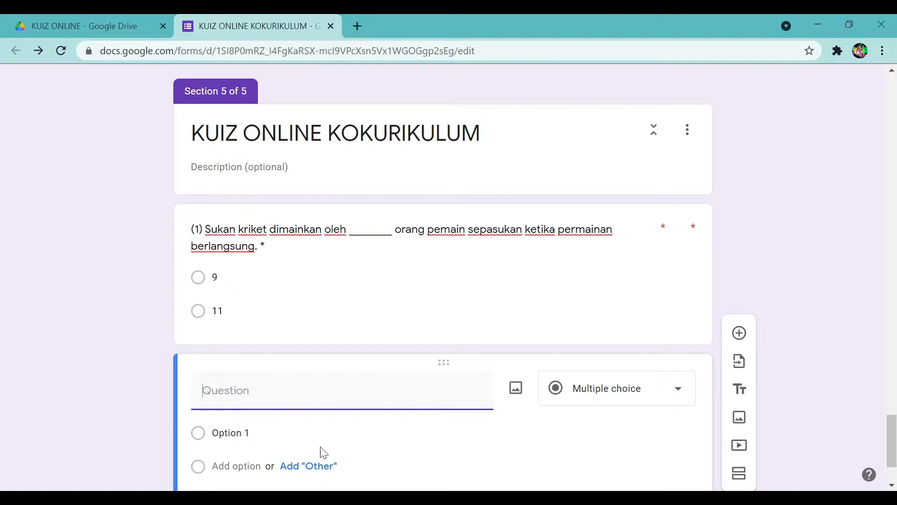
Fill in required question (2) on the cricket ground with answers Oval and Circle, then add another question.
type("(2) Gelanggang untuk pertandingan kriket dikenali sebagai _______")
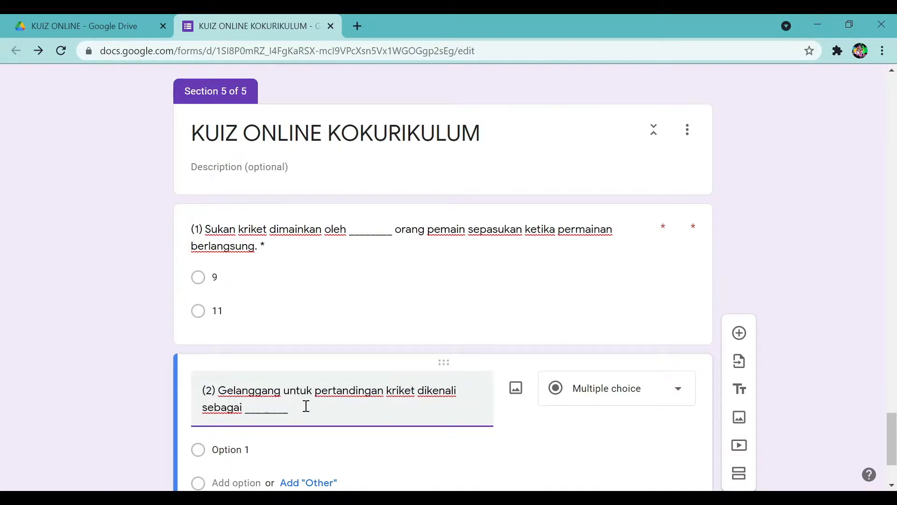
scroll(306, 407, "down", 1)
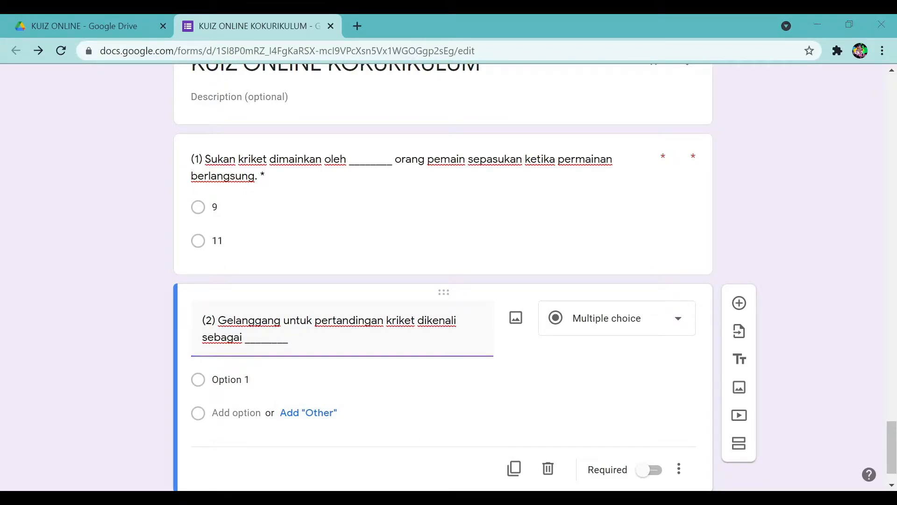
left_click(229, 381)
type("oVAL")
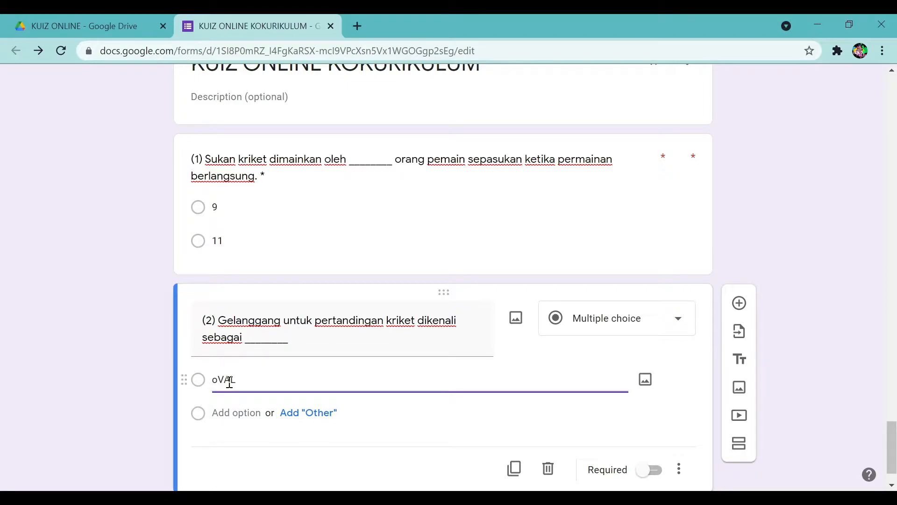
key("BackSpace")
key("BackSpace")
key("BackSpace")
type("Oval")
left_click(237, 413)
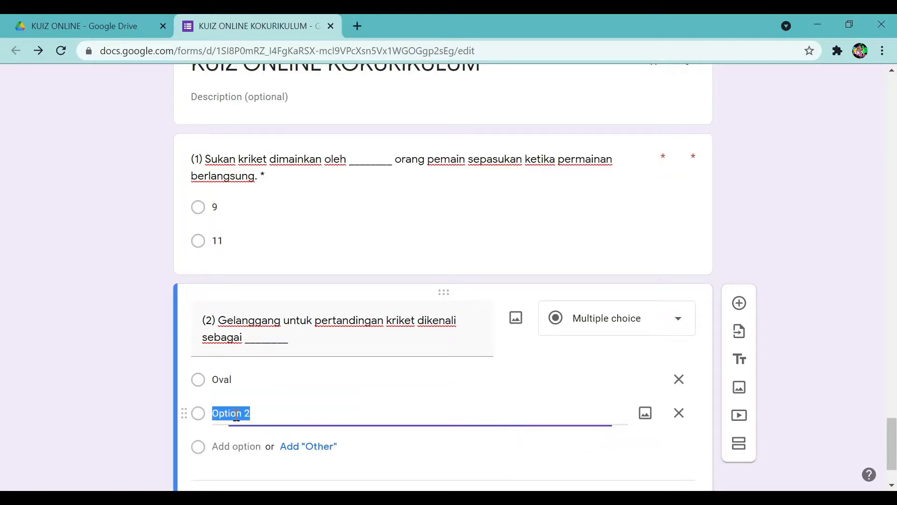
type("Circle")
scroll(369, 409, "down", 2)
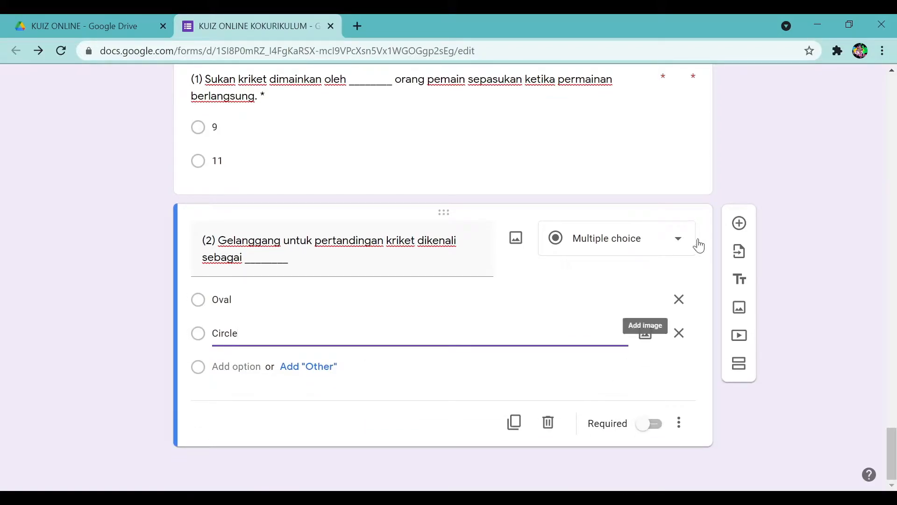
left_click(650, 429)
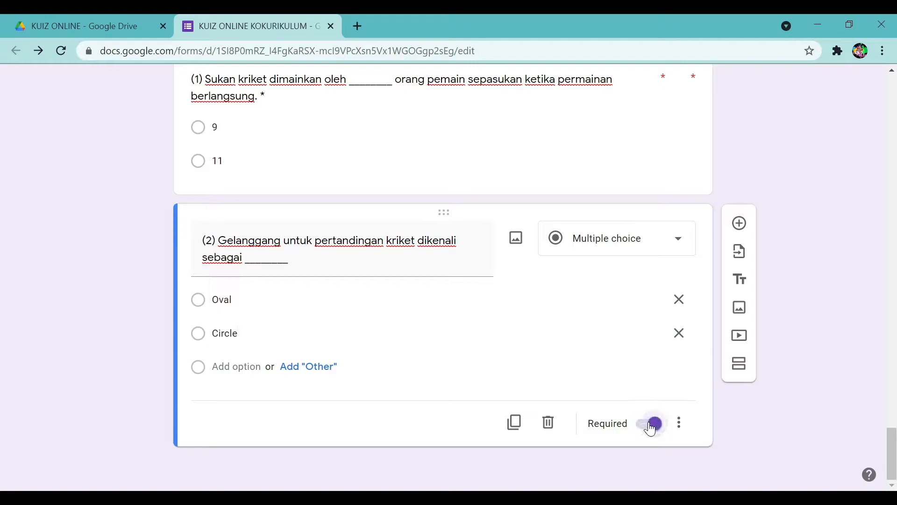
left_click(739, 223)
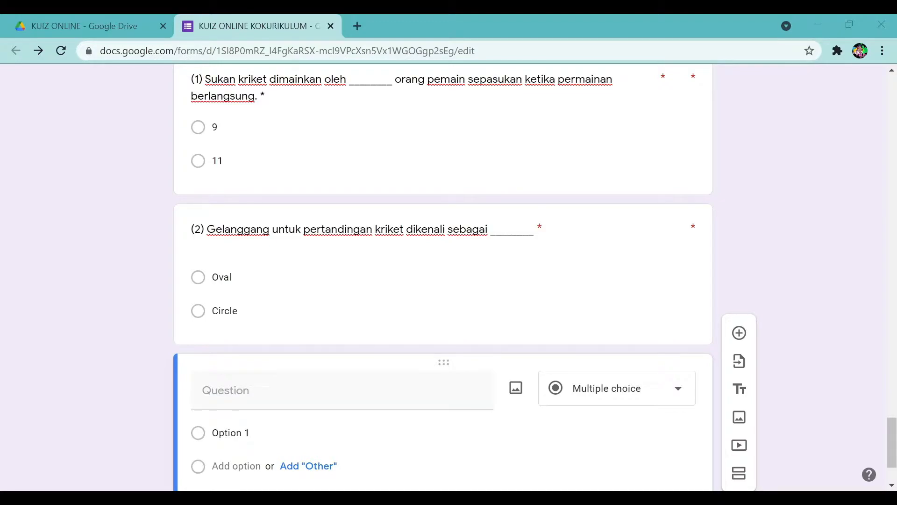
Paste question (3) about netball passing types and make it a Checkboxes question.
type("(3) Antara berikut yang manakah jenis hantaran dalam kemahiran menghantar bola jaring?")
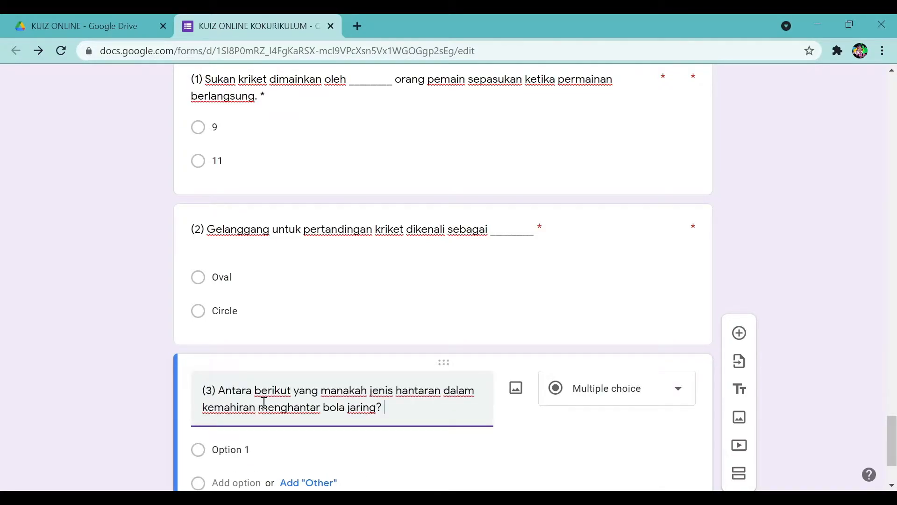
left_click(587, 400)
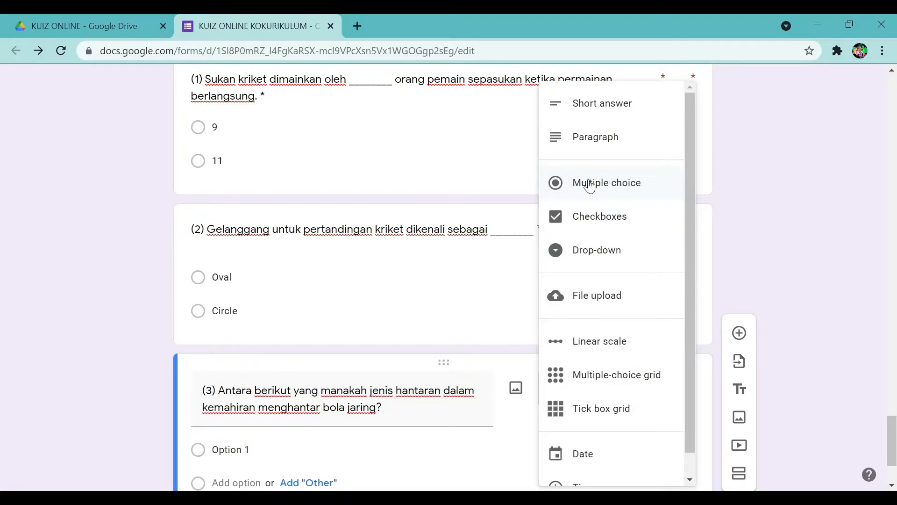
left_click(595, 218)
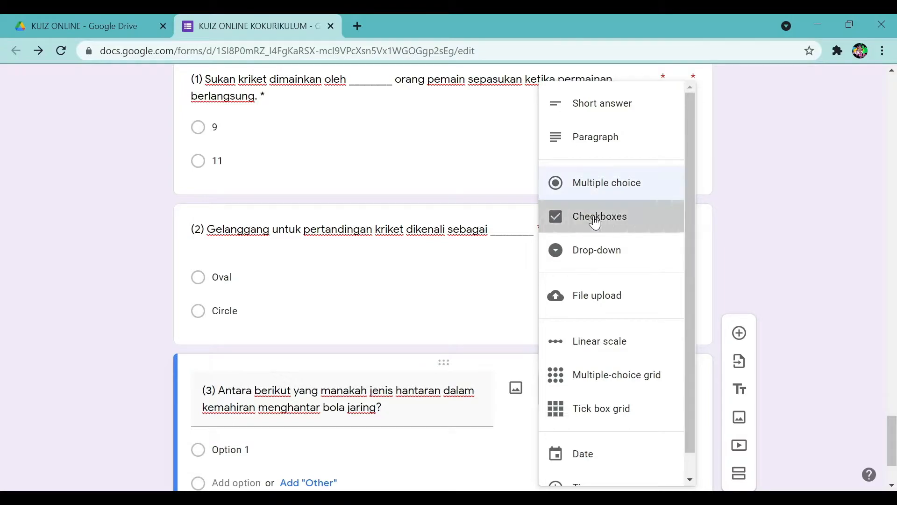
scroll(274, 430, "down", 1)
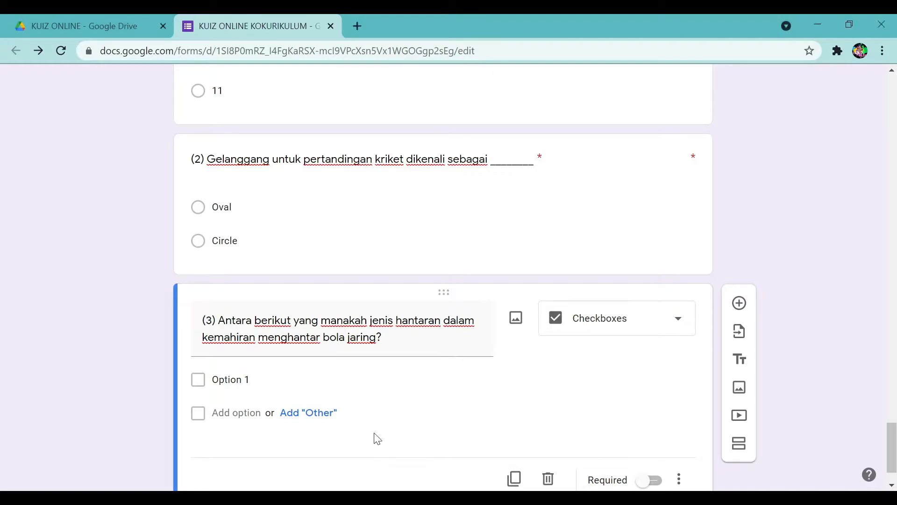
Enter the first checkbox answer 'I. Hantaran aras dada', correcting atas to aras.
left_click(262, 378)
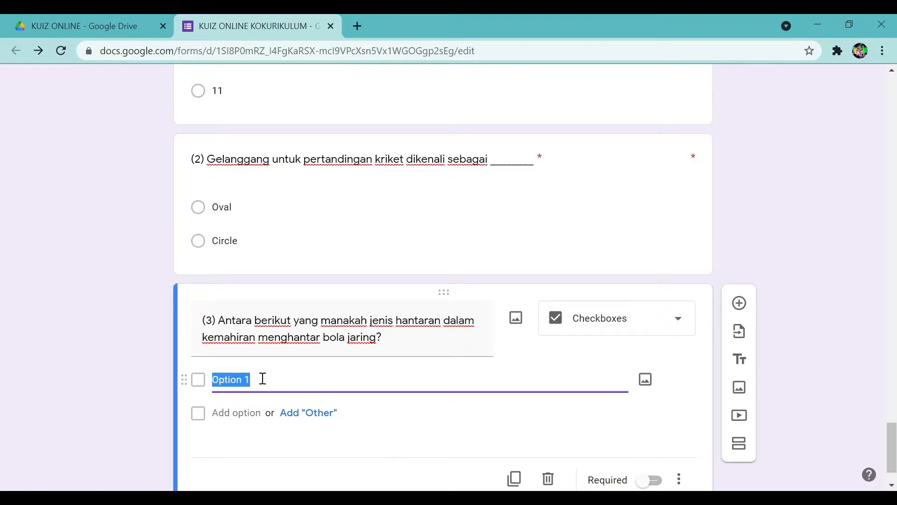
key("BackSpace")
type("I h")
key("BackSpace")
type("Hanta")
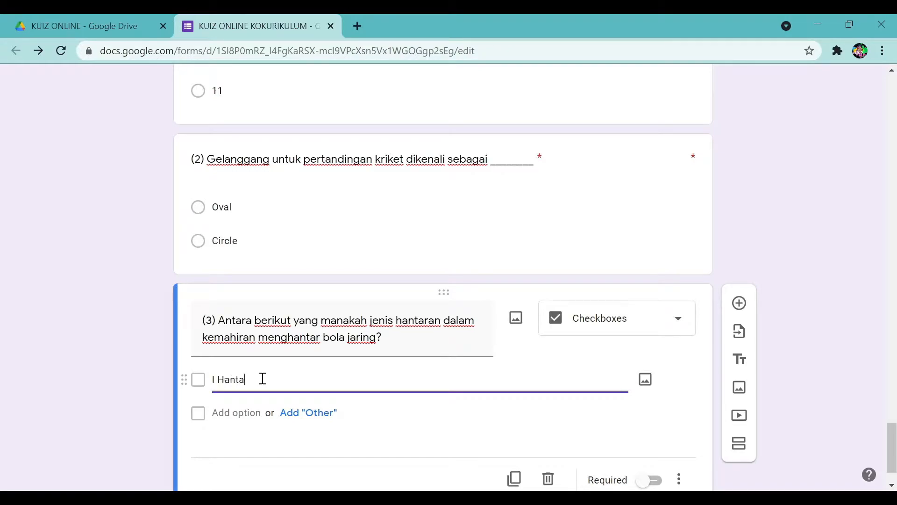
type("ran atas dada")
left_click(251, 414)
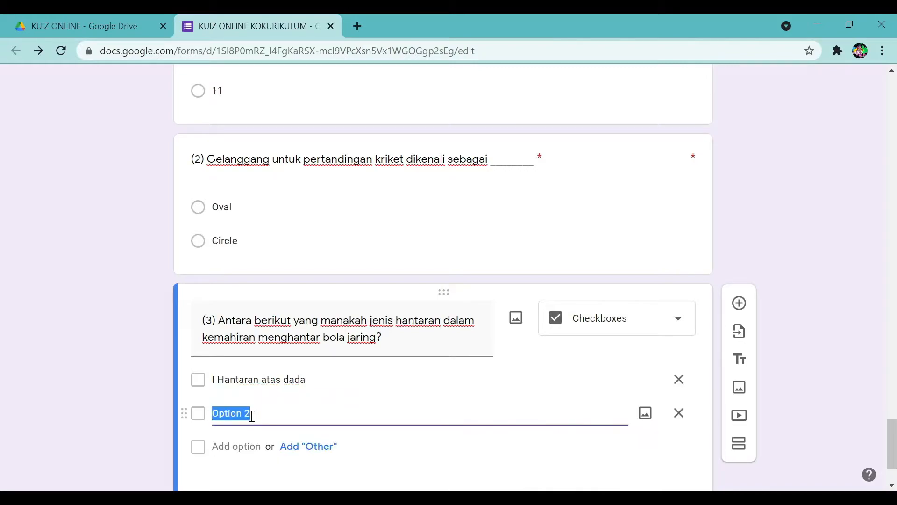
type("II.")
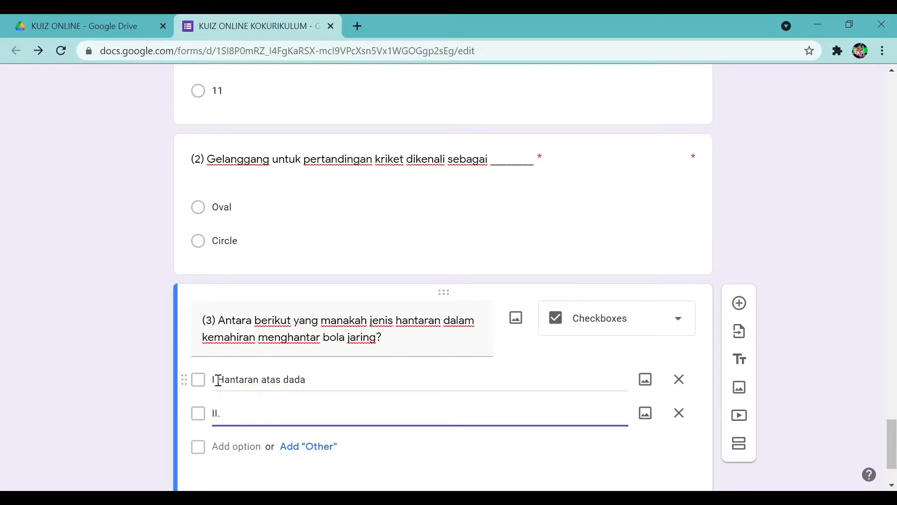
triple_click(217, 380)
left_click(217, 386)
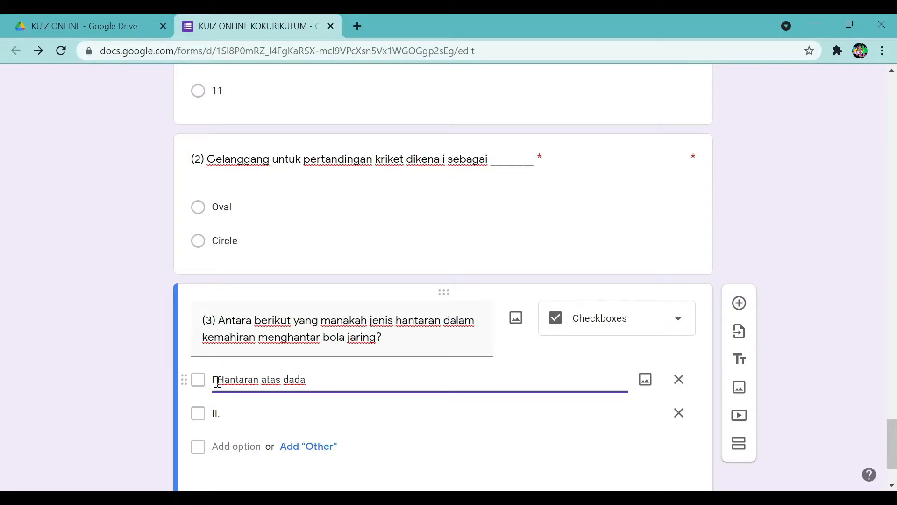
type(".")
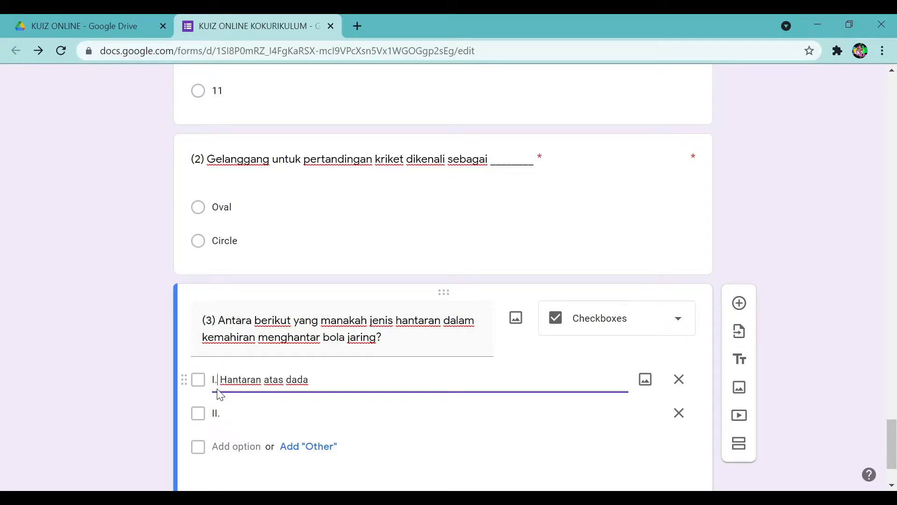
left_click(266, 415)
key("alt+Tab")
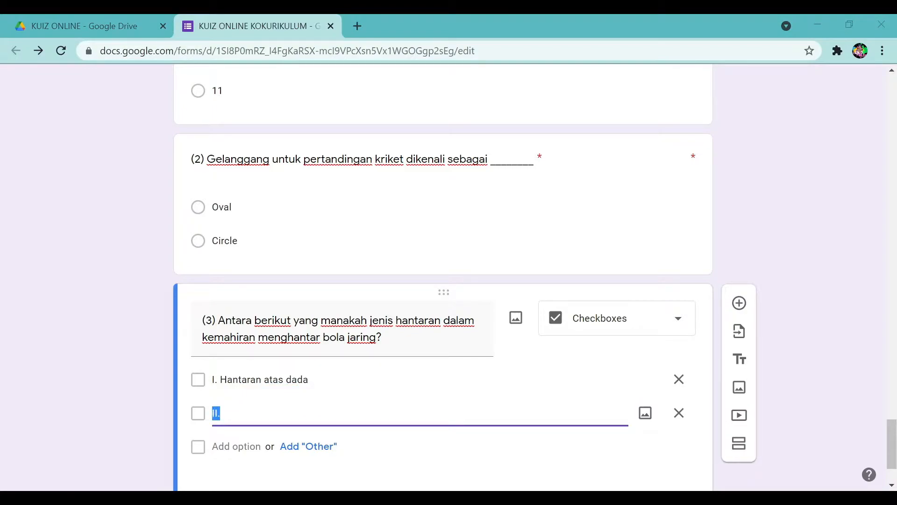
key("alt+Tab")
left_click(273, 380)
left_click(271, 381)
key("Delete")
type("r")
Add the answers 'II. Hantaran aras bahu' and Hantaran aras kepala.
left_click(264, 415)
left_click(265, 415)
type("Hana")
key("BackSpace")
type("taran ar")
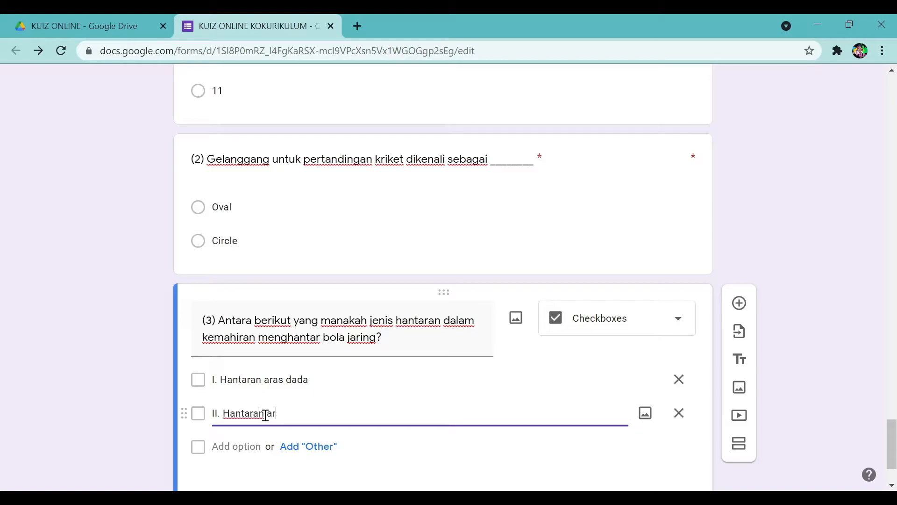
type("as bahu")
left_click(242, 446)
type("III.")
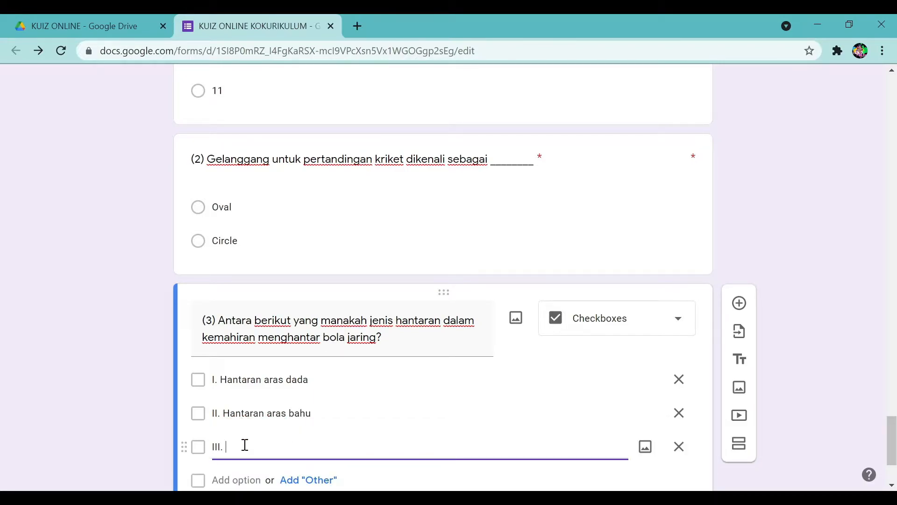
left_click(499, 492)
left_click(442, 479)
type("Hana")
type("taran aras ")
type("kepa")
type("la")
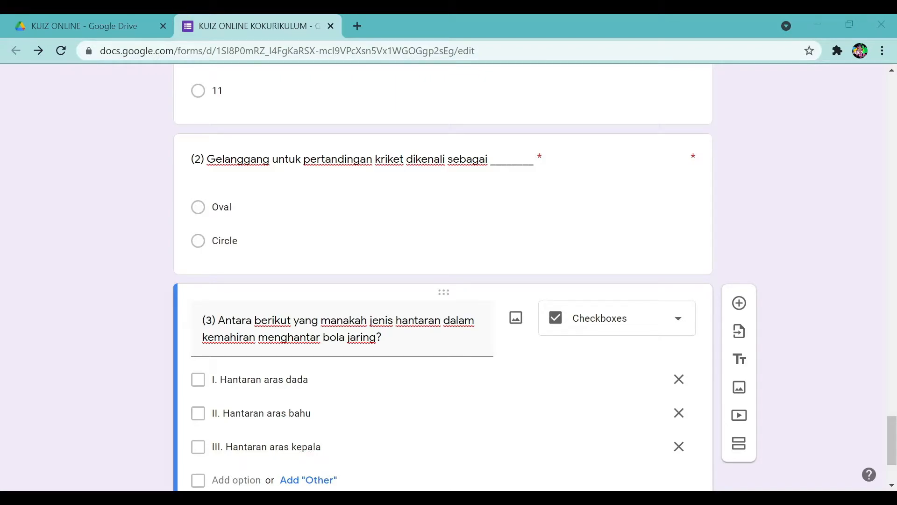
Add the fourth answer 'IV. Hantaran lantun' and make question (3) required.
scroll(301, 439, "down", 3)
left_click(237, 356)
type("I")
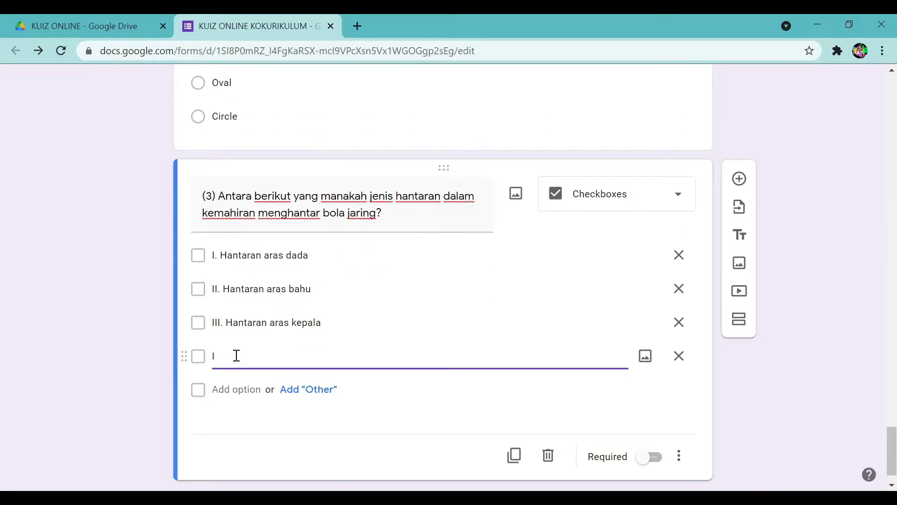
type("V. ha")
type("Hantara")
type("n lantun")
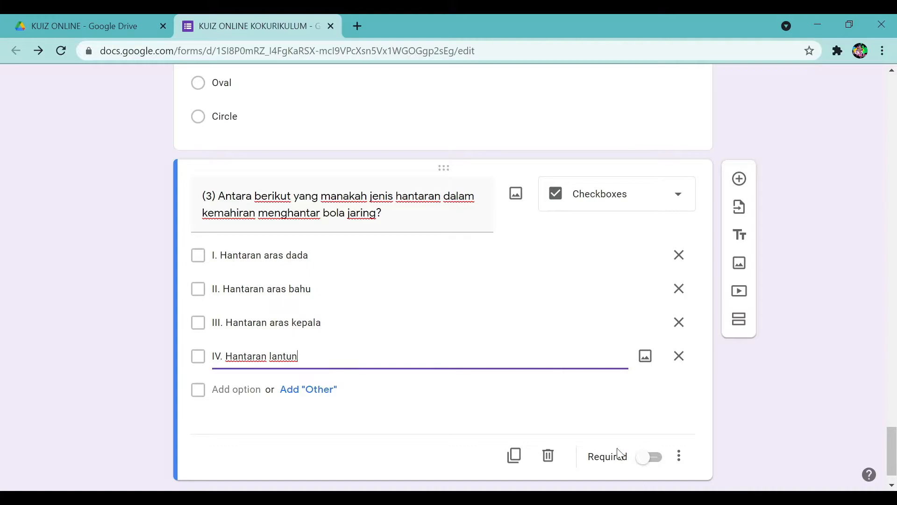
left_click(649, 456)
scroll(804, 377, "up", 4)
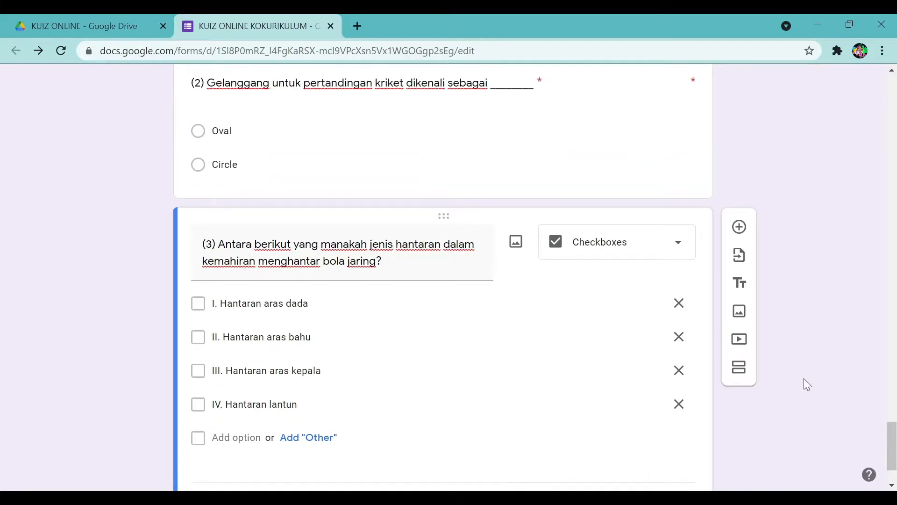
scroll(804, 377, "up", 2)
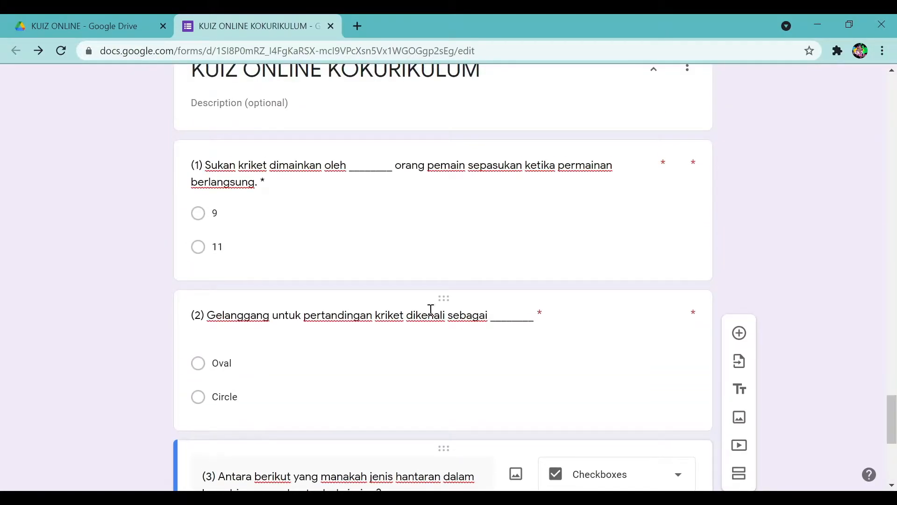
scroll(431, 312, "down", 5)
scroll(428, 314, "up", 3)
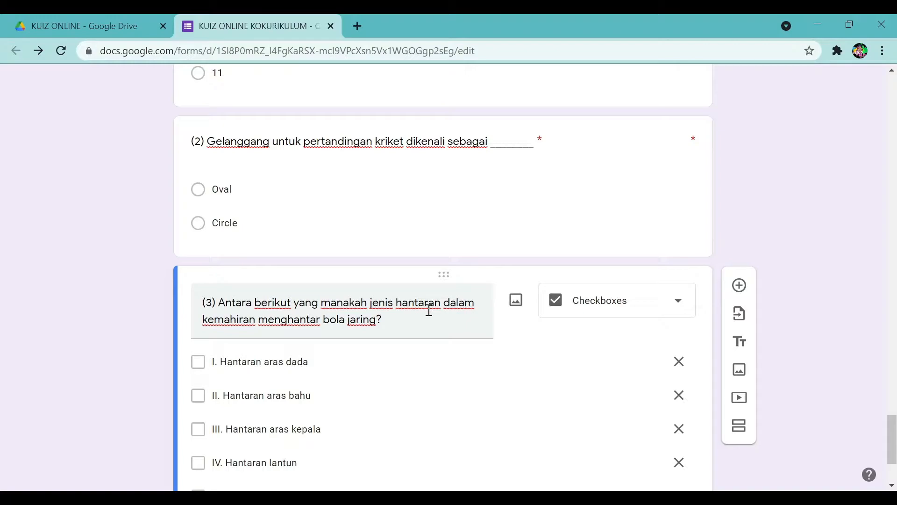
scroll(428, 310, "up", 7)
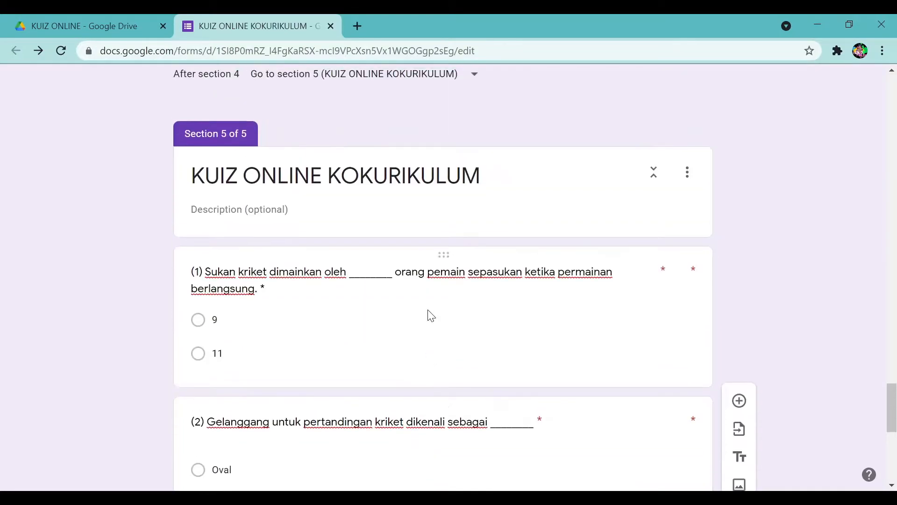
scroll(302, 289, "down", 4)
scroll(300, 301, "down", 6)
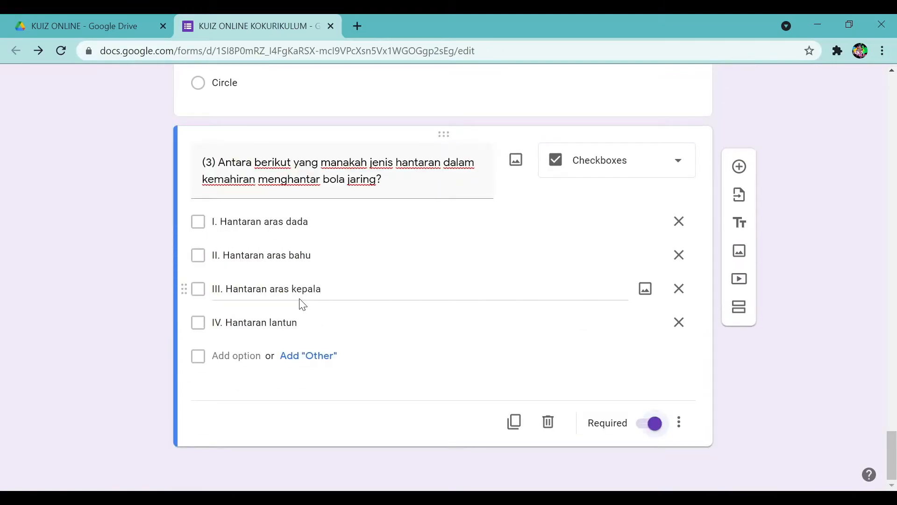
scroll(301, 303, "up", 13)
scroll(301, 305, "up", 20)
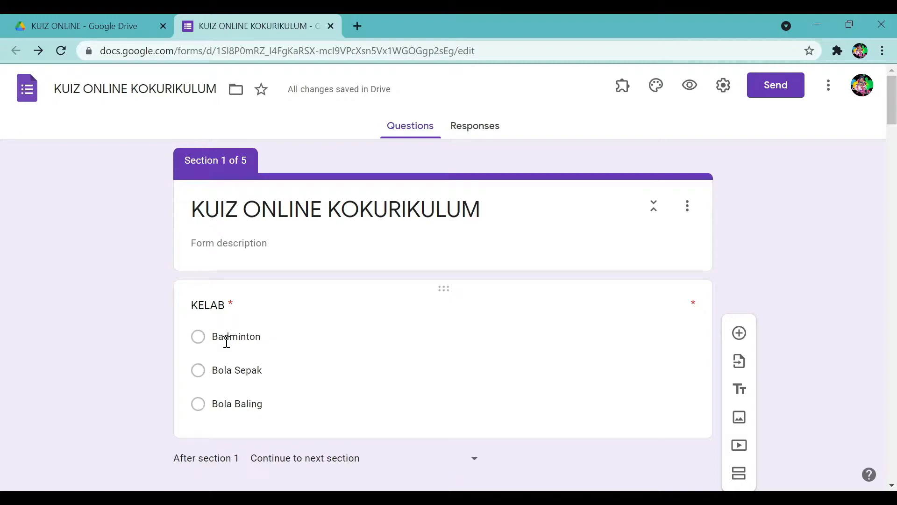
scroll(227, 341, "down", 6)
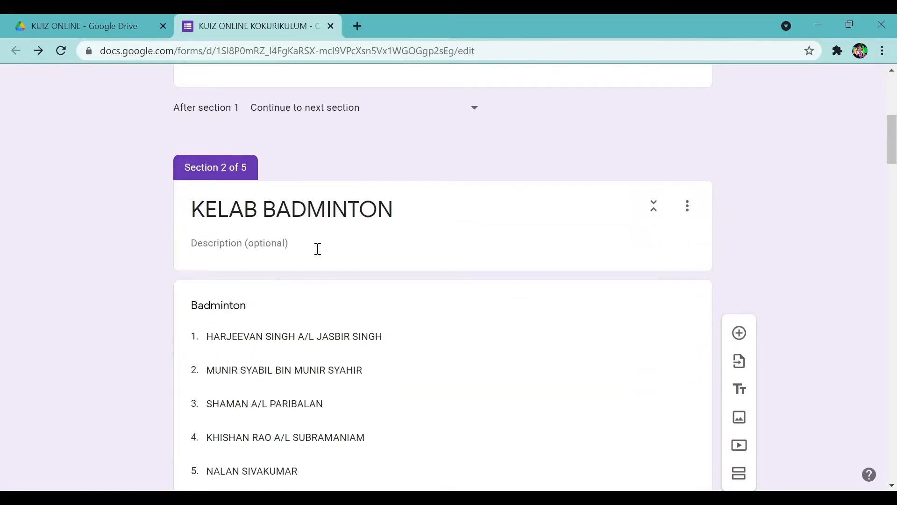
scroll(336, 247, "down", 1)
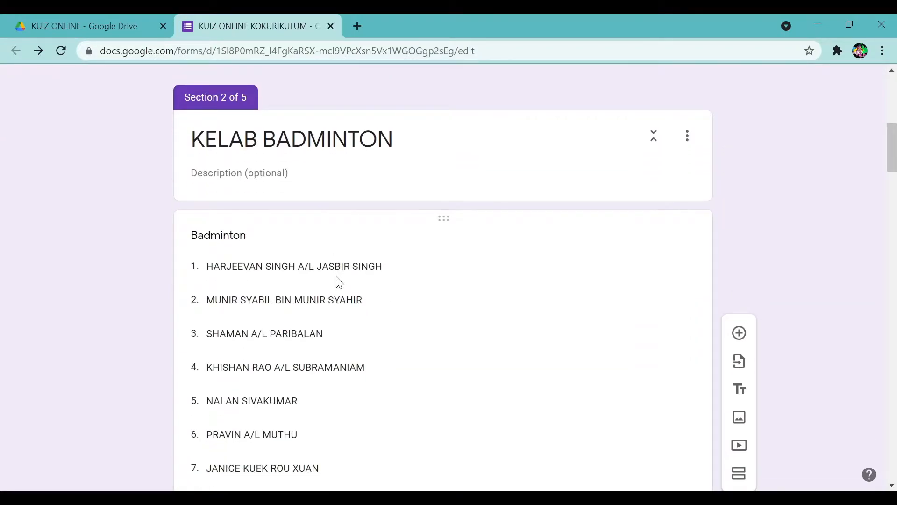
scroll(340, 282, "down", 3)
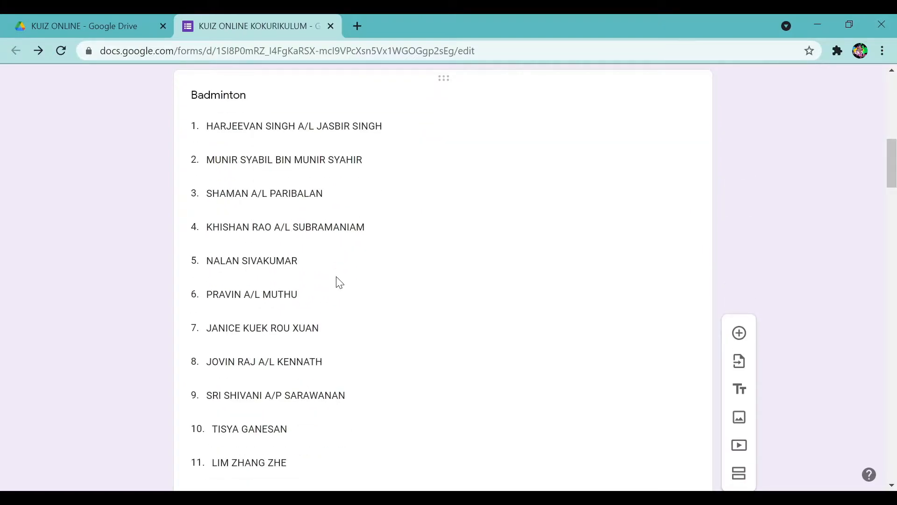
scroll(339, 282, "down", 20)
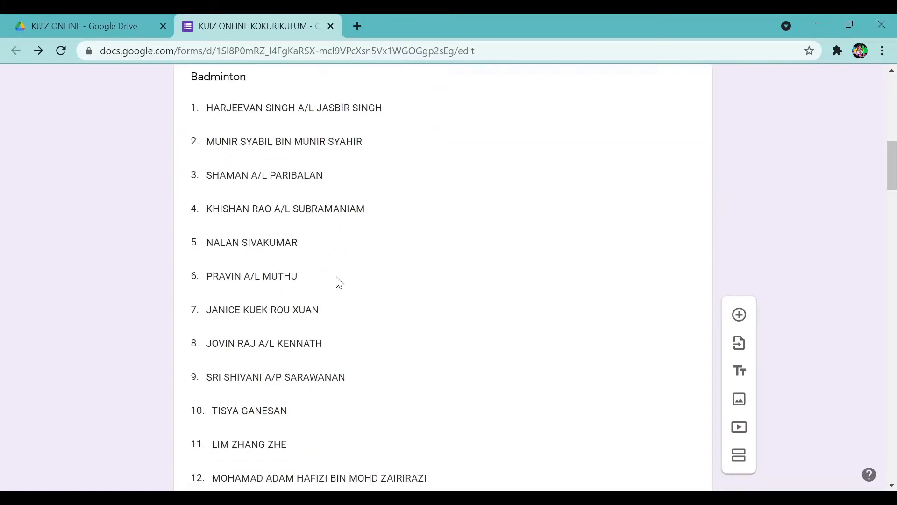
scroll(339, 280, "up", 15)
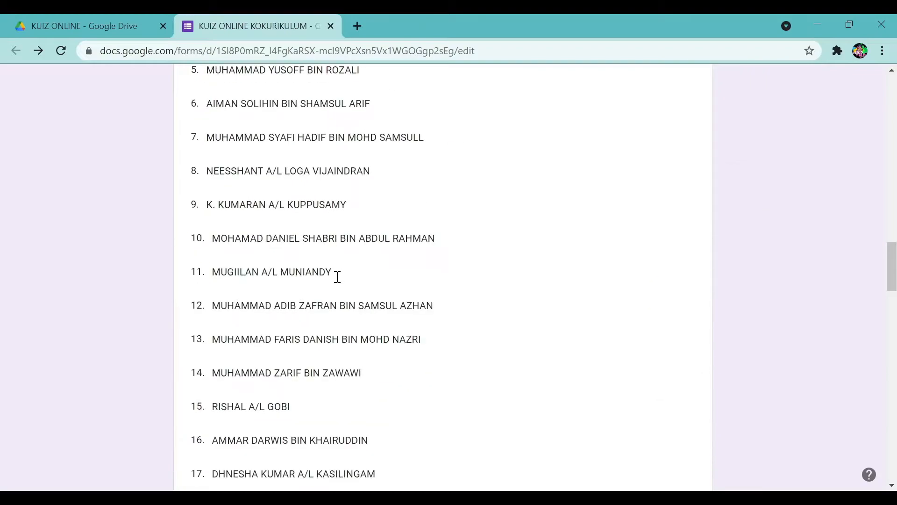
scroll(338, 283, "up", 1)
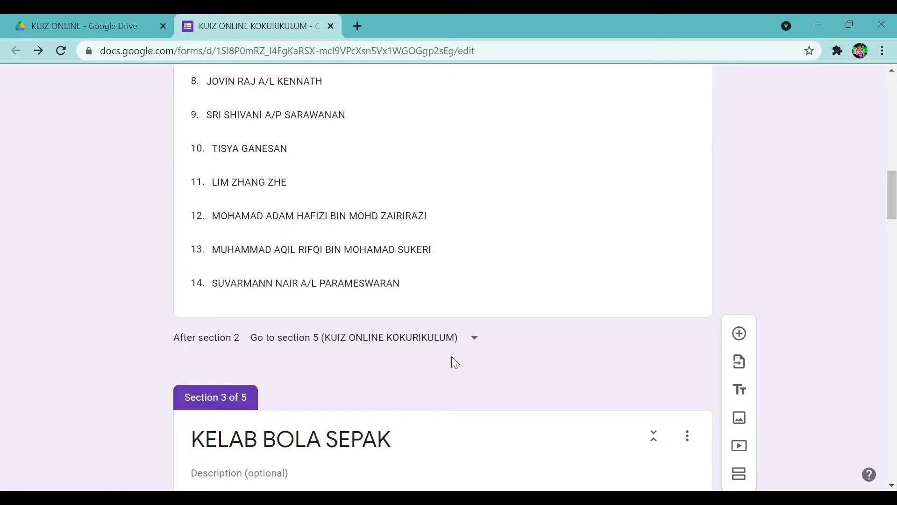
scroll(452, 356, "up", 15)
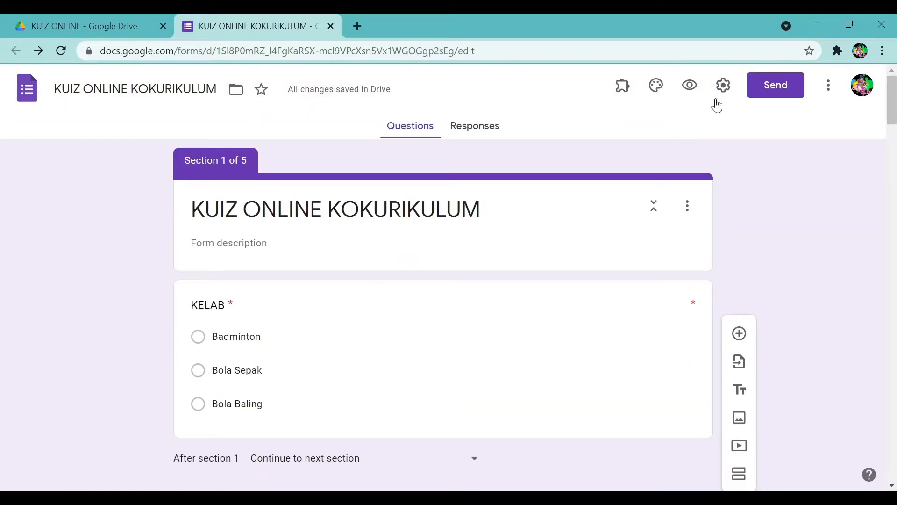
left_click(657, 86)
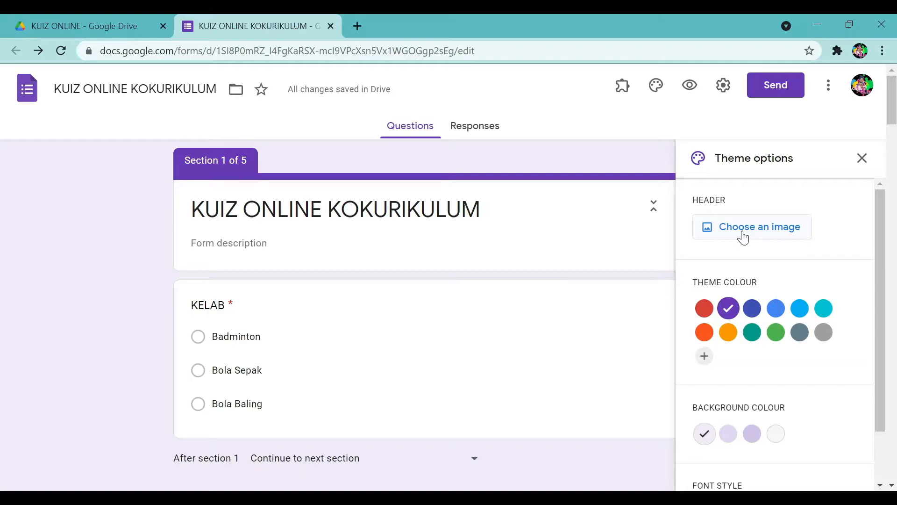
left_click(863, 158)
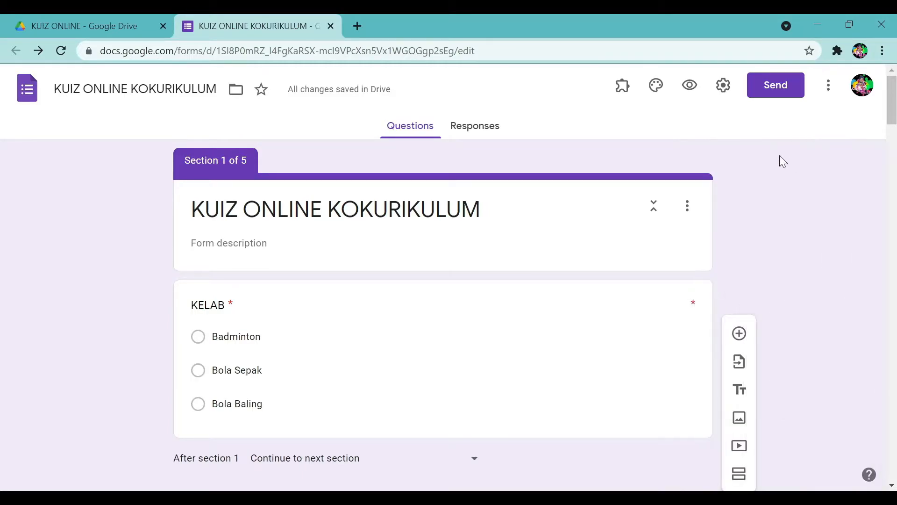
Turn on email collection with response receipts in the form settings.
left_click(723, 89)
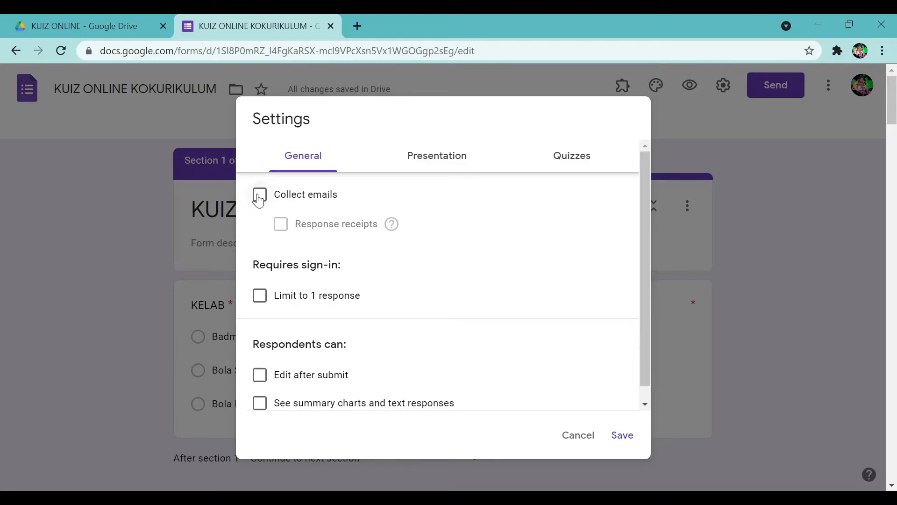
left_click(259, 196)
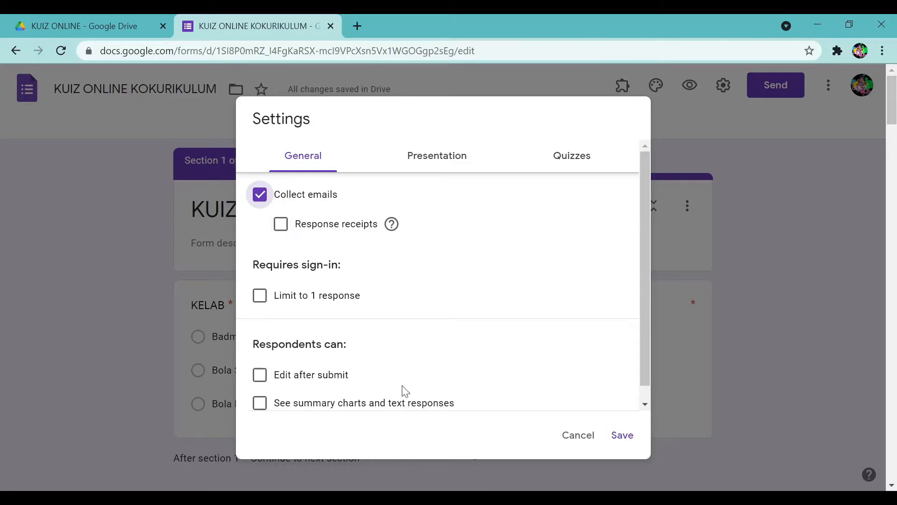
left_click(282, 227)
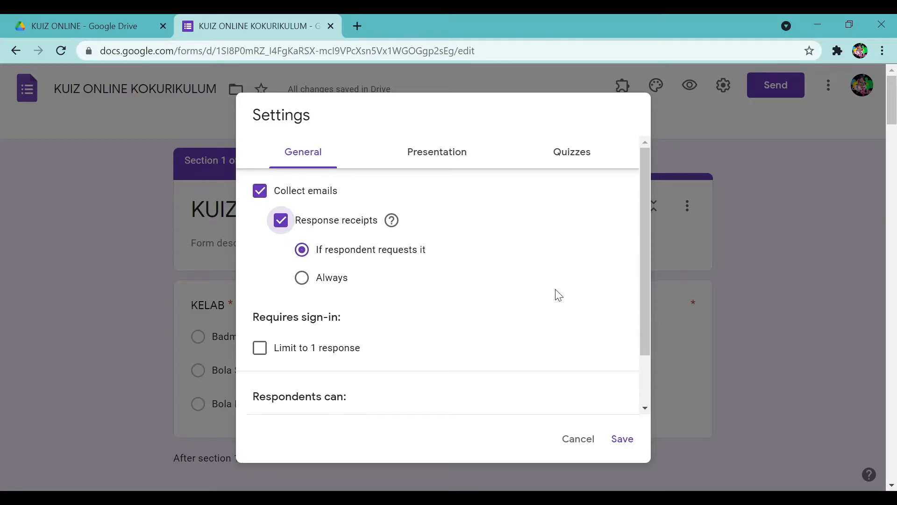
scroll(558, 295, "down", 2)
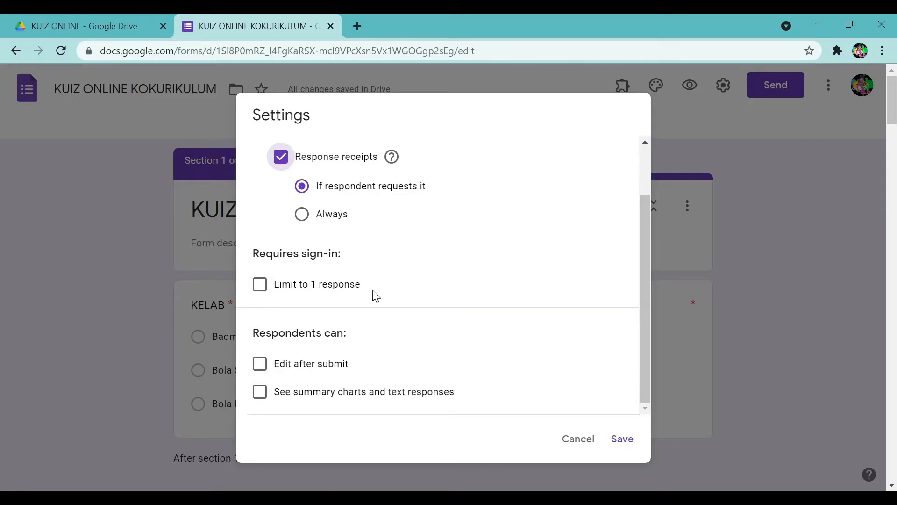
scroll(372, 294, "up", 2)
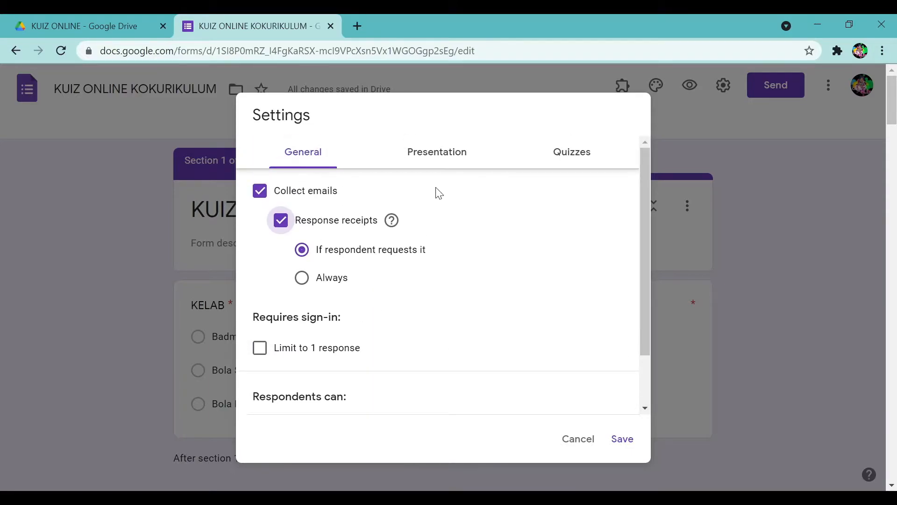
In Presentation settings, stop showing the link to submit another response.
left_click(435, 162)
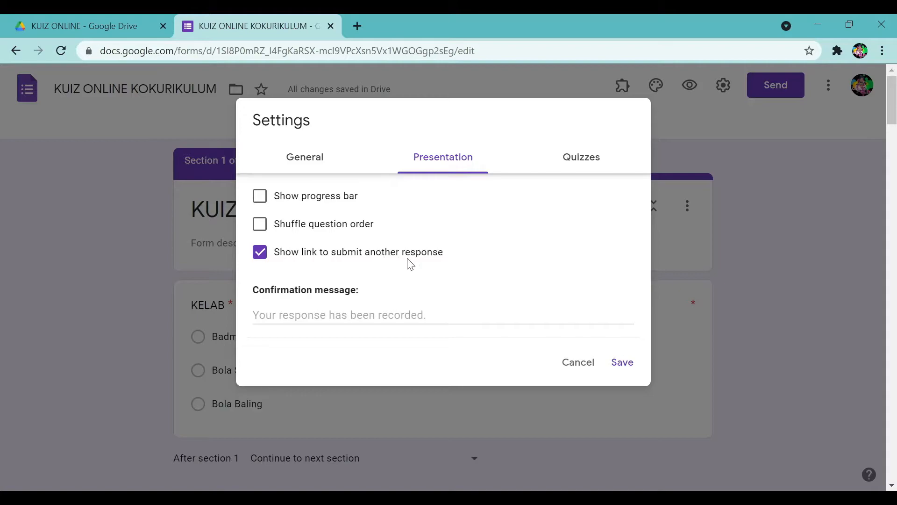
left_click(261, 257)
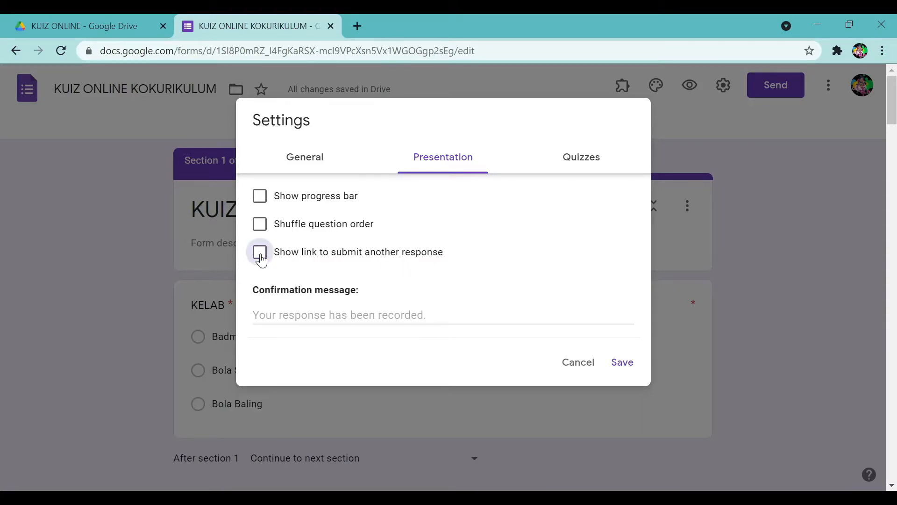
left_click(580, 164)
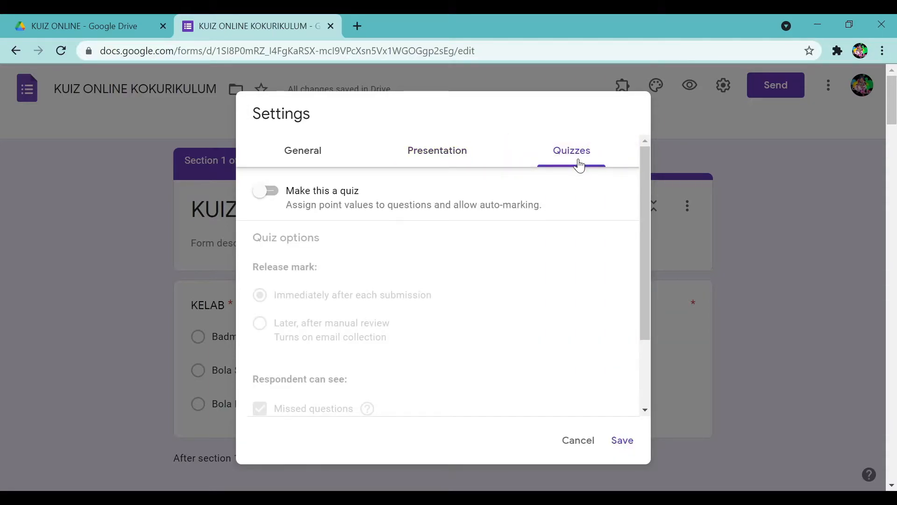
Enable quiz mode with marks released immediately, hiding correct answers from respondents.
left_click(265, 193)
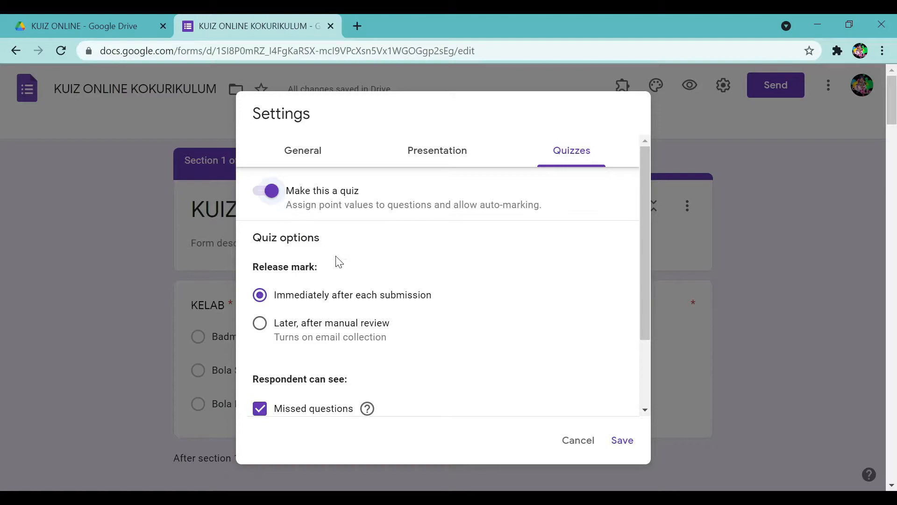
left_click(268, 198)
left_click(267, 198)
scroll(297, 272, "down", 2)
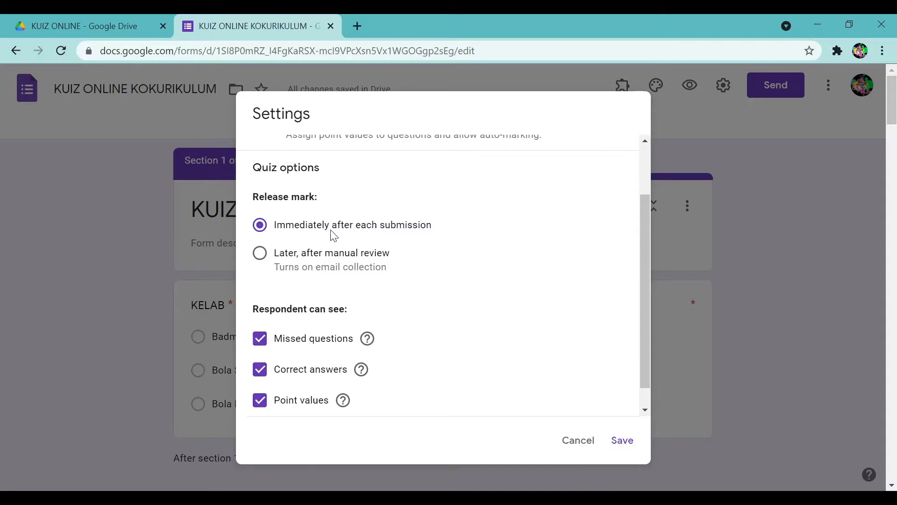
scroll(334, 241, "down", 1)
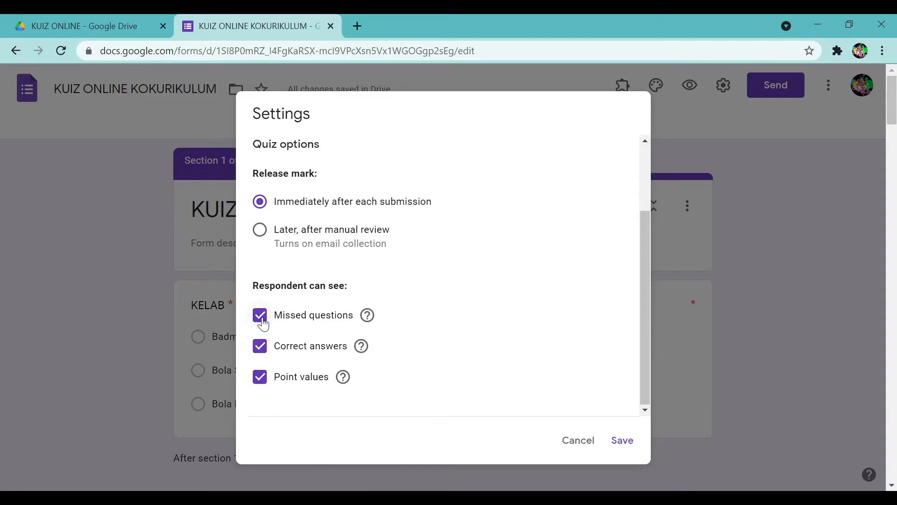
left_click(261, 352)
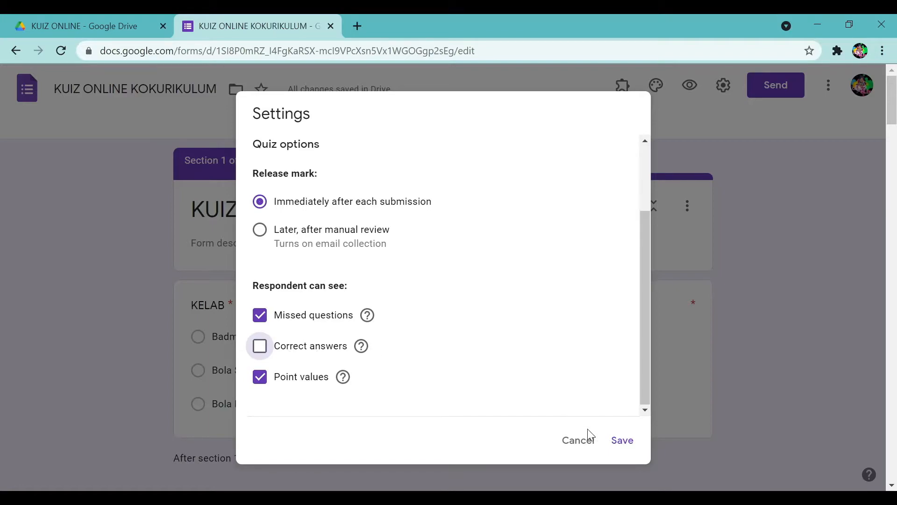
Save the quiz settings, showing missed questions and point values but hiding correct answers.
left_click(622, 449)
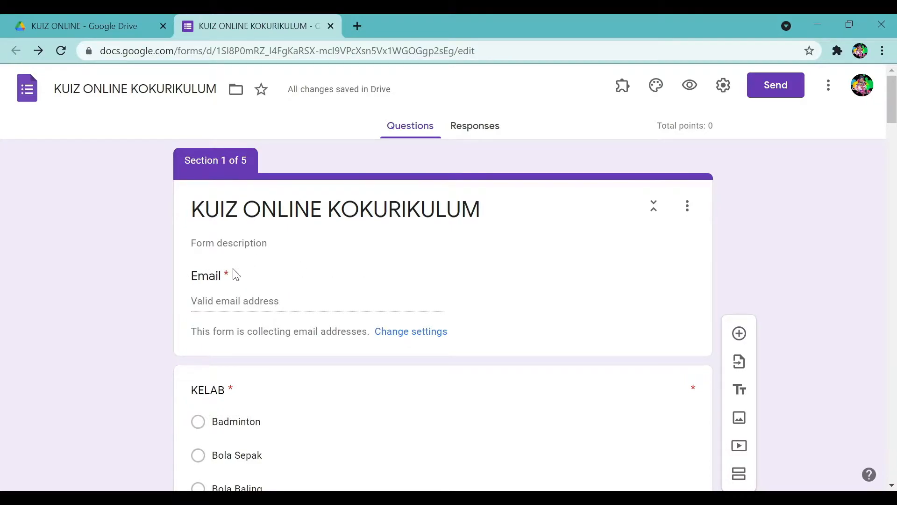
In Section 5, set question 1's answer key to 11 and its value to 2 points.
scroll(748, 279, "down", 5)
scroll(751, 288, "down", 20)
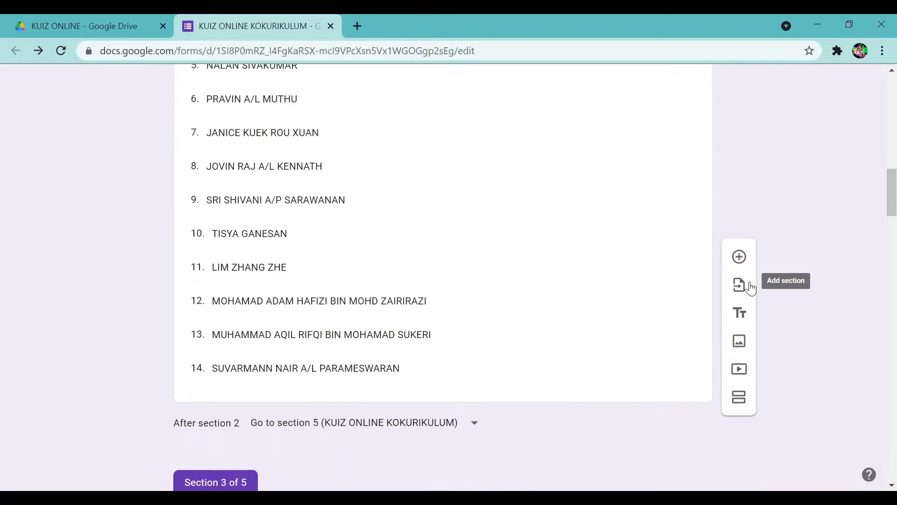
scroll(752, 287, "down", 7)
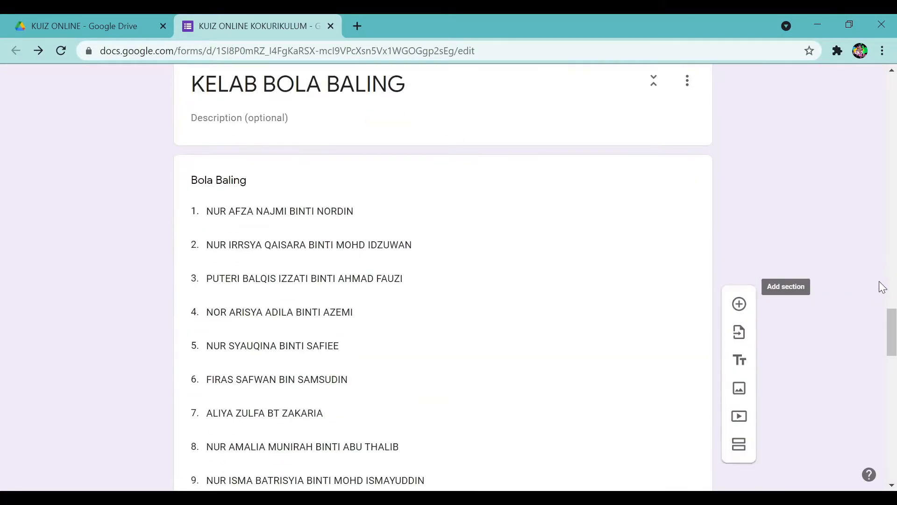
left_click_drag(890, 343, 892, 421)
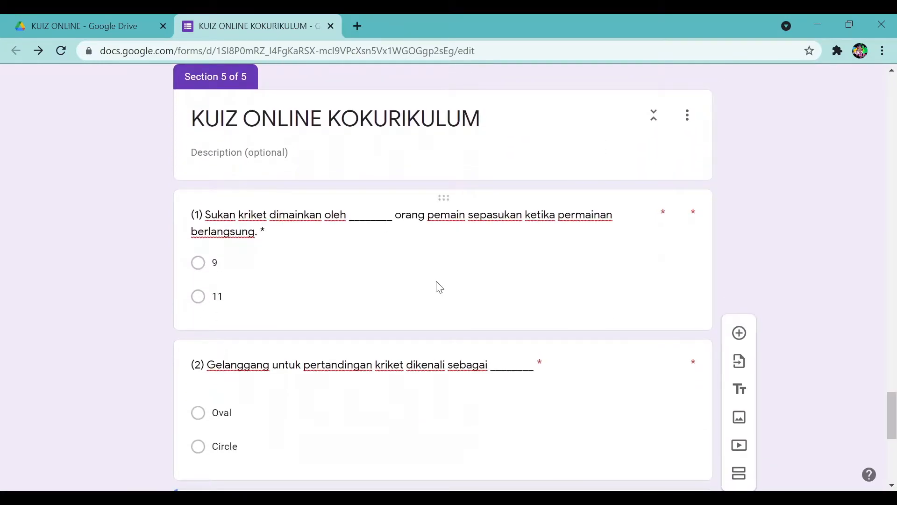
left_click(312, 222)
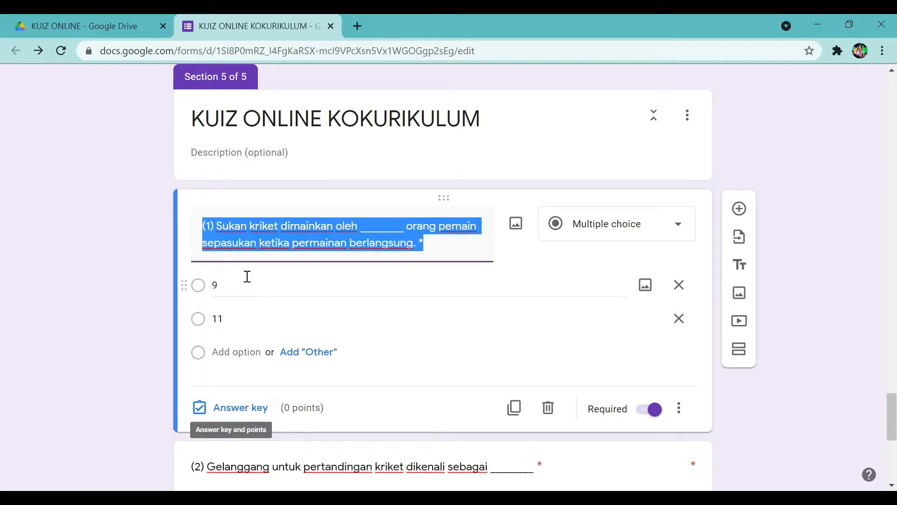
left_click(317, 243)
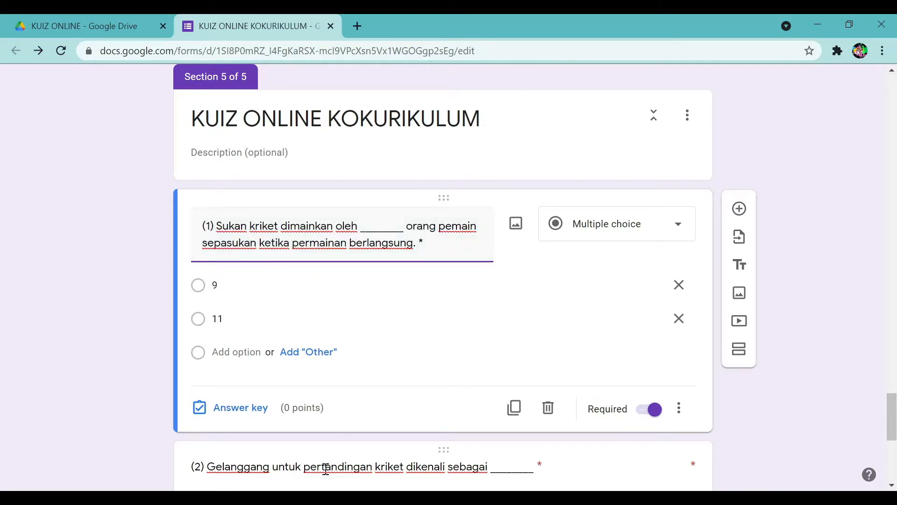
left_click(241, 408)
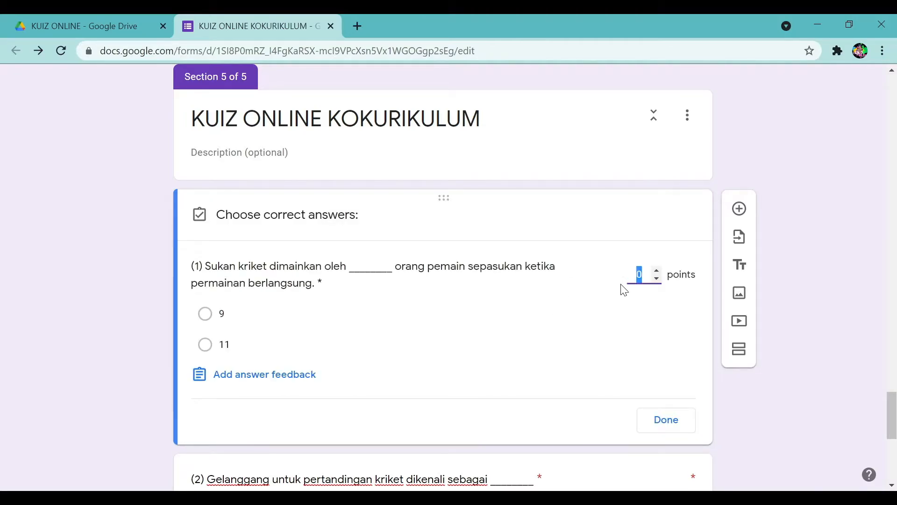
left_click(656, 271)
left_click(656, 271)
left_click(468, 497)
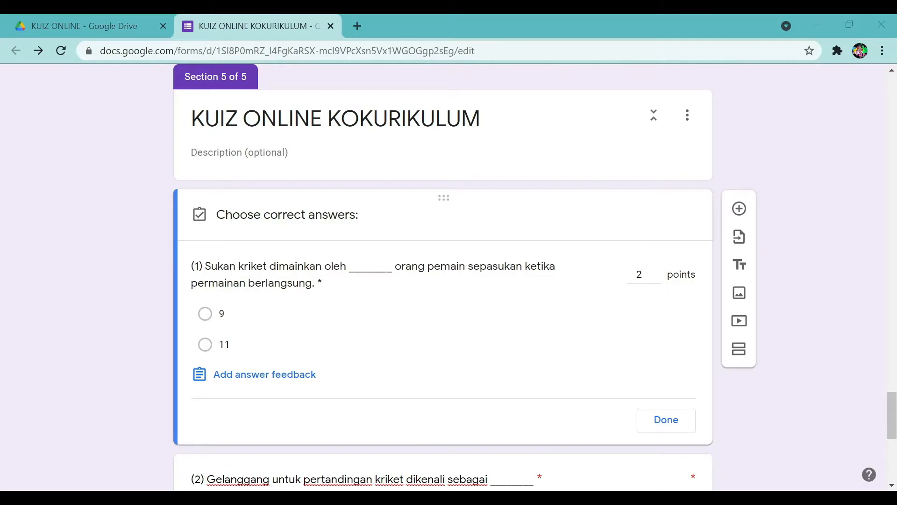
left_click(206, 346)
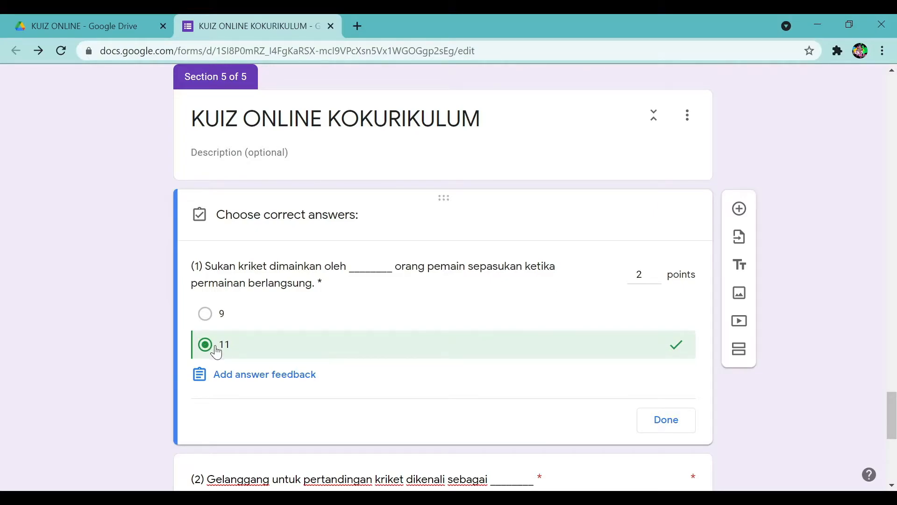
left_click(667, 431)
scroll(399, 400, "down", 1)
scroll(399, 400, "down", 2)
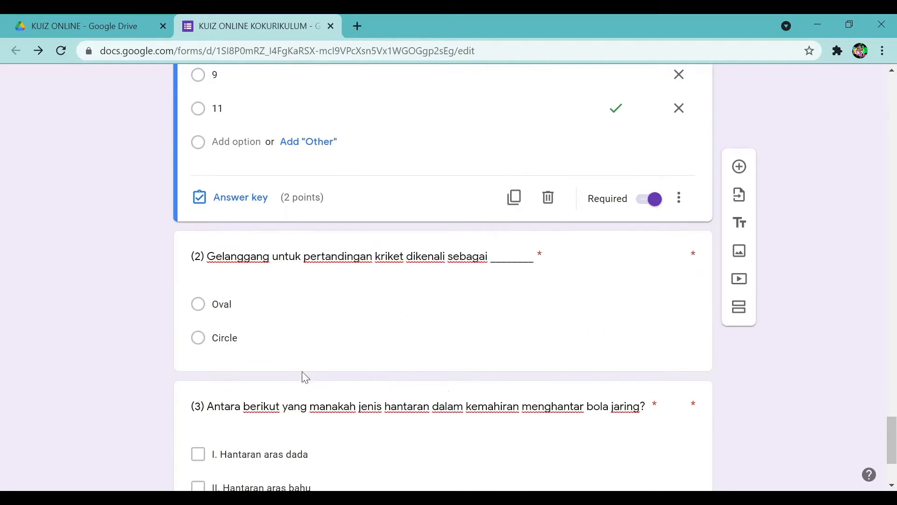
scroll(264, 334, "up", 1)
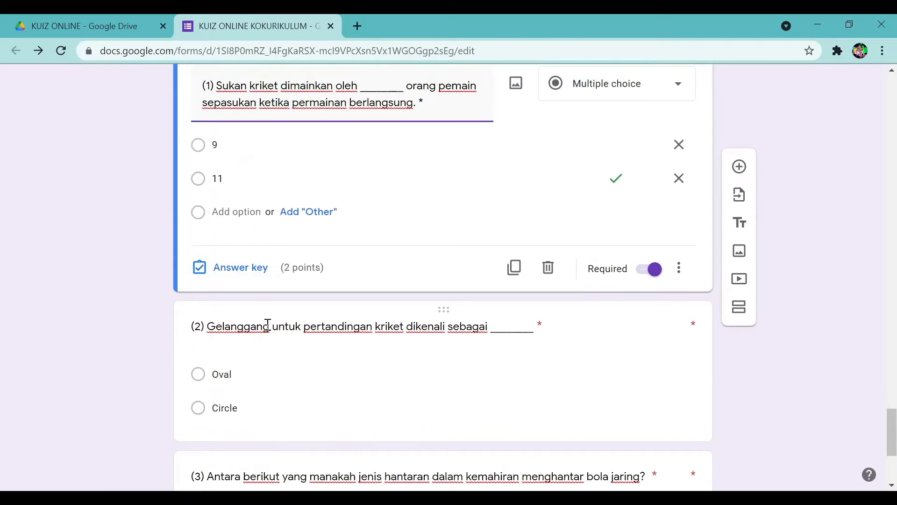
Give question 2 an answer key of Oval worth 2 points.
left_click(264, 335)
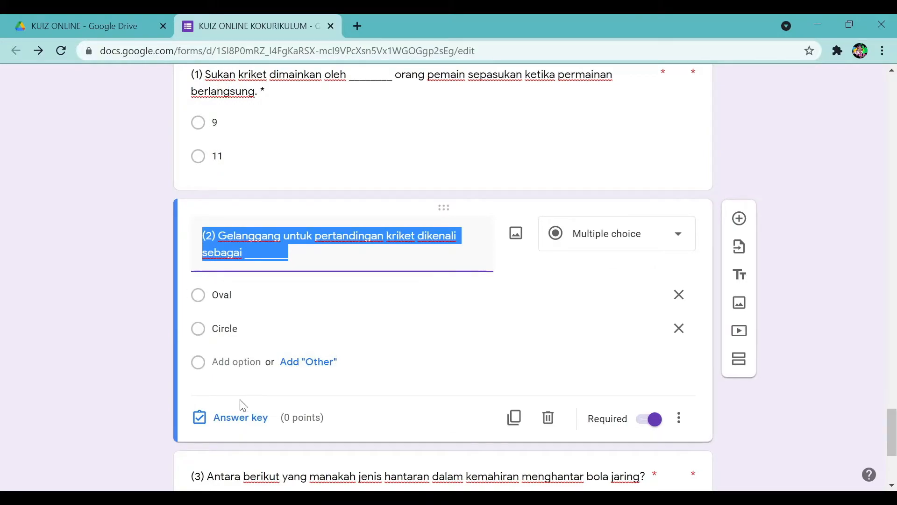
left_click(251, 250)
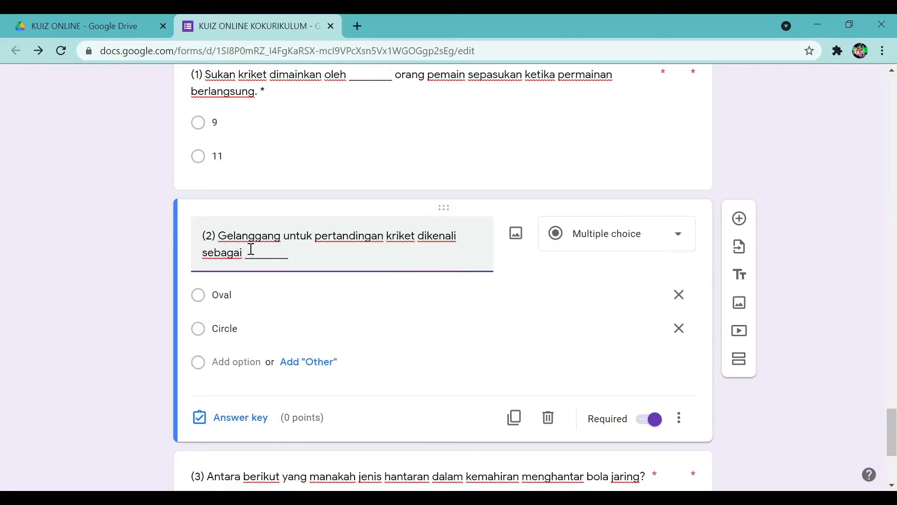
left_click(245, 427)
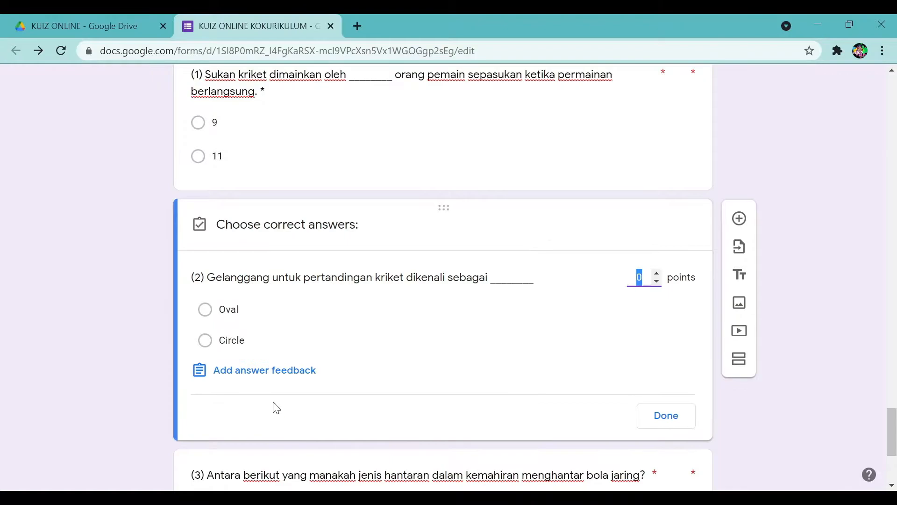
left_click(657, 276)
left_click(657, 276)
left_click(206, 310)
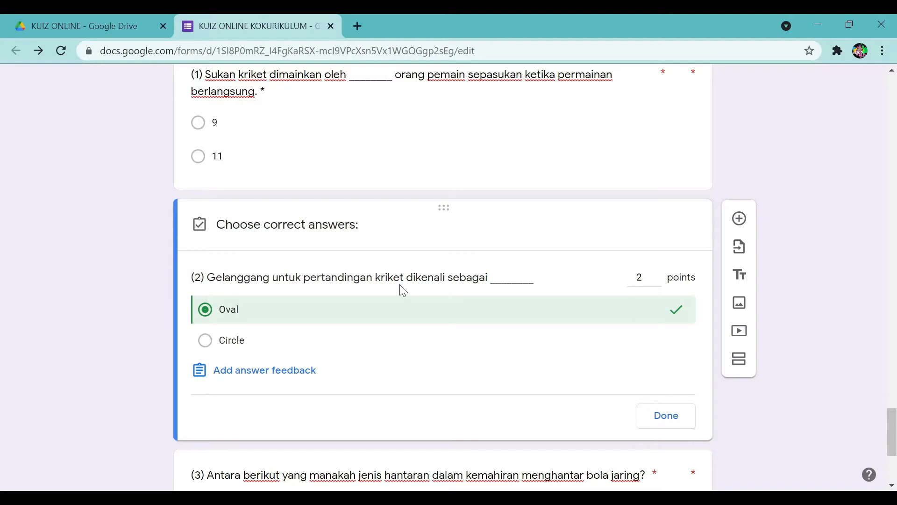
left_click(667, 417)
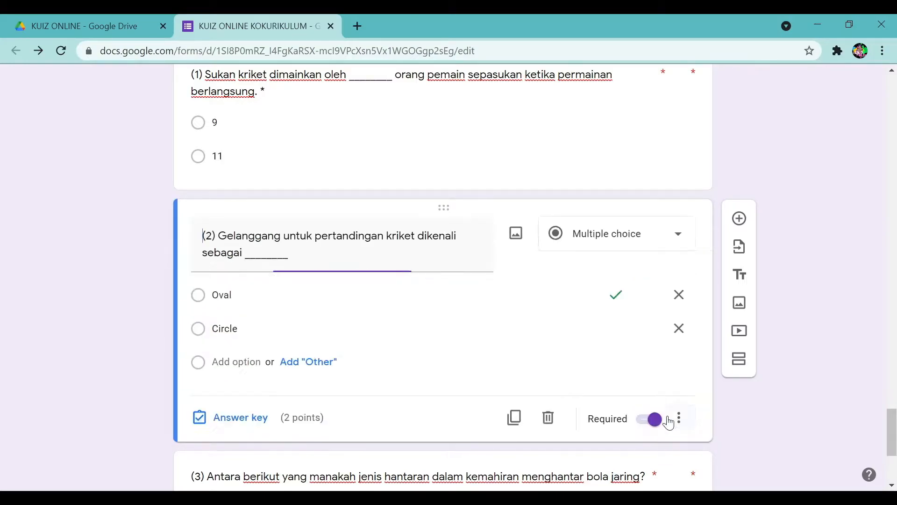
Make question 3 worth 2 points with options I, II, III and IV all marked correct.
scroll(393, 359, "down", 5)
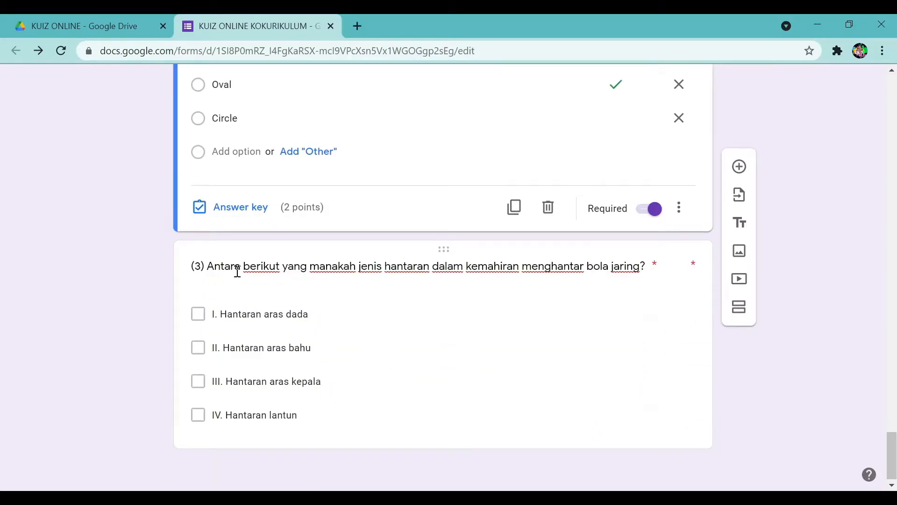
left_click(235, 266)
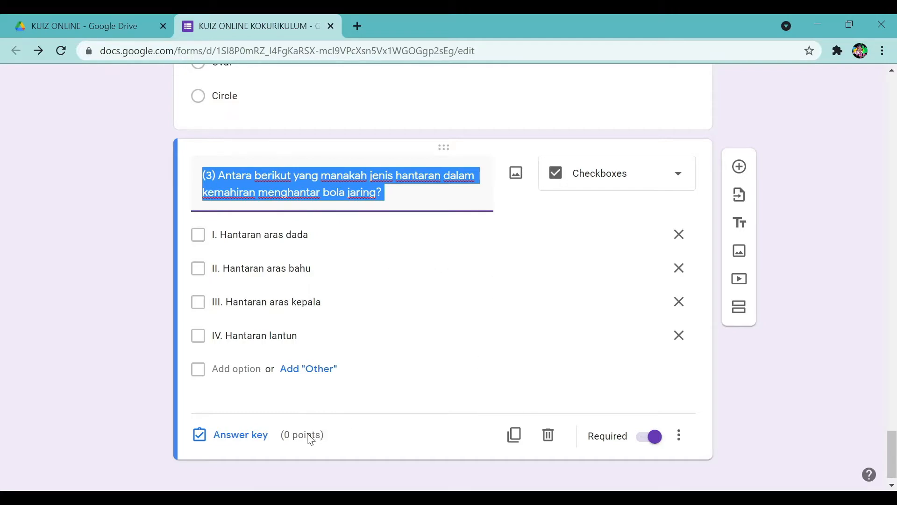
left_click(241, 435)
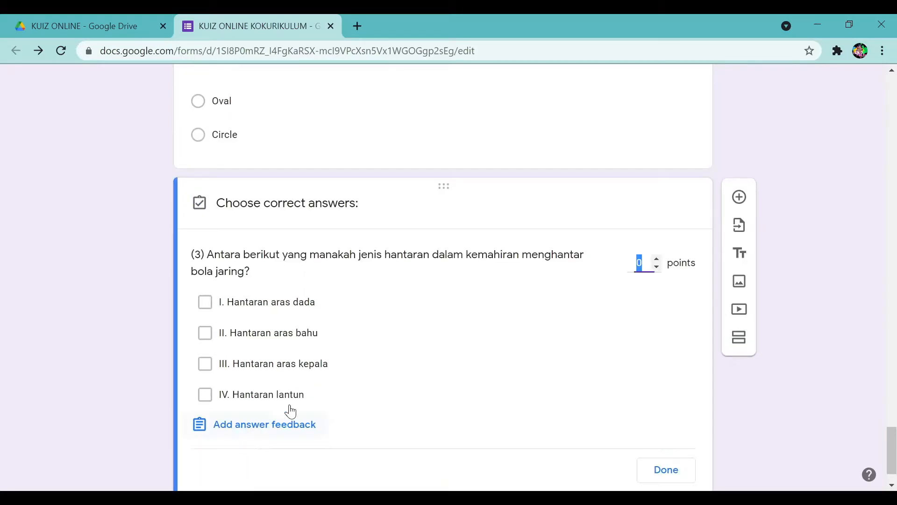
left_click(657, 260)
left_click(205, 302)
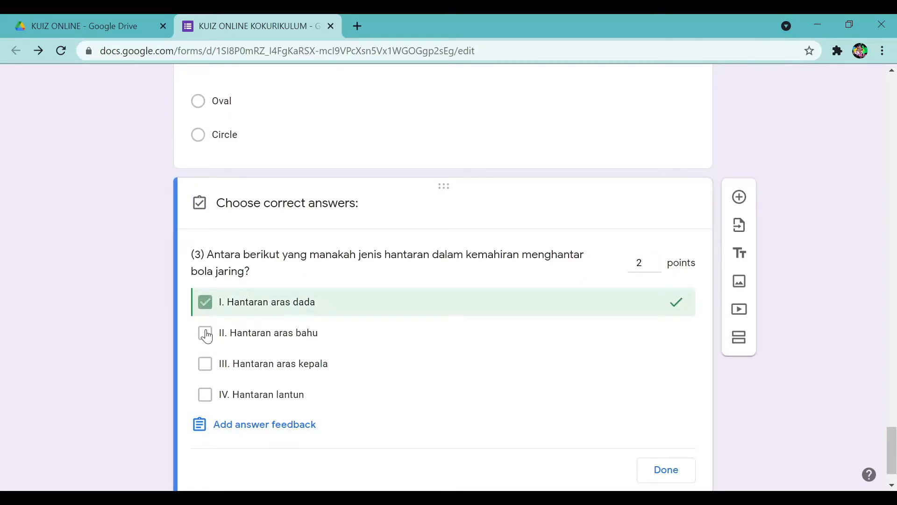
left_click(205, 333)
left_click(206, 364)
left_click(206, 395)
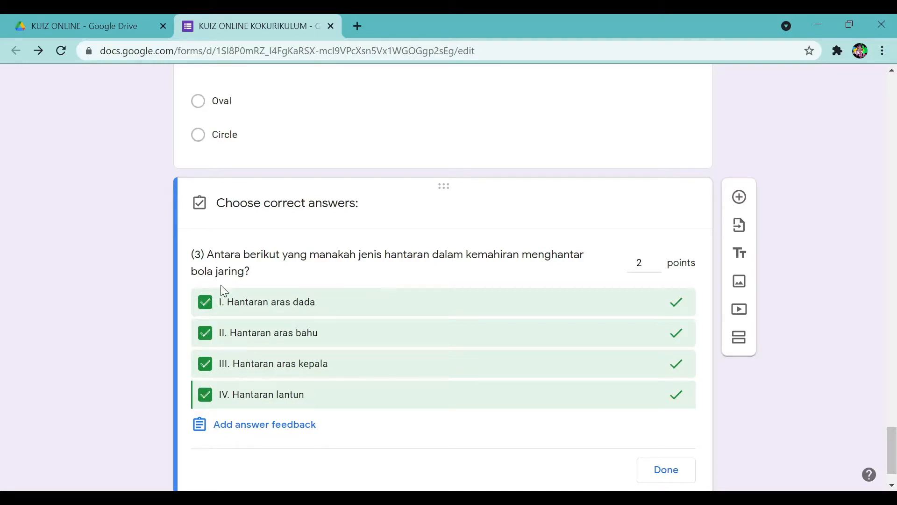
left_click(205, 395)
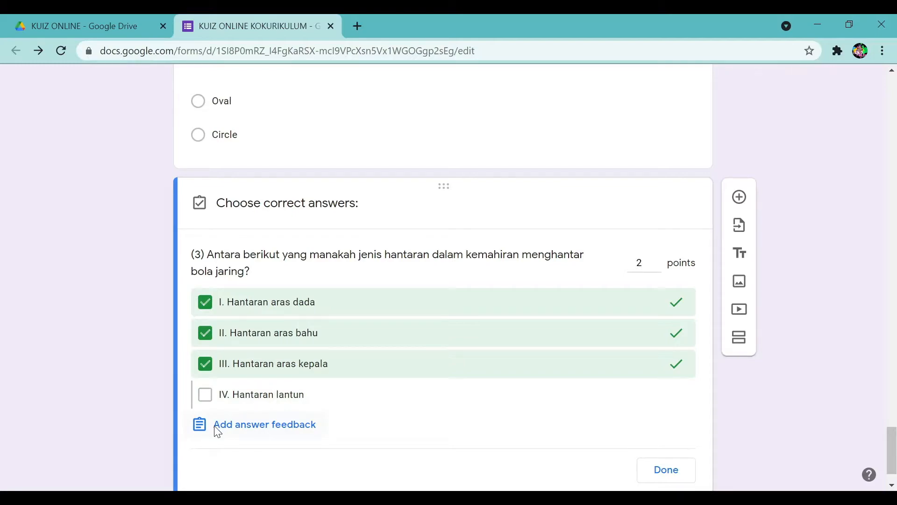
left_click(203, 398)
left_click(662, 469)
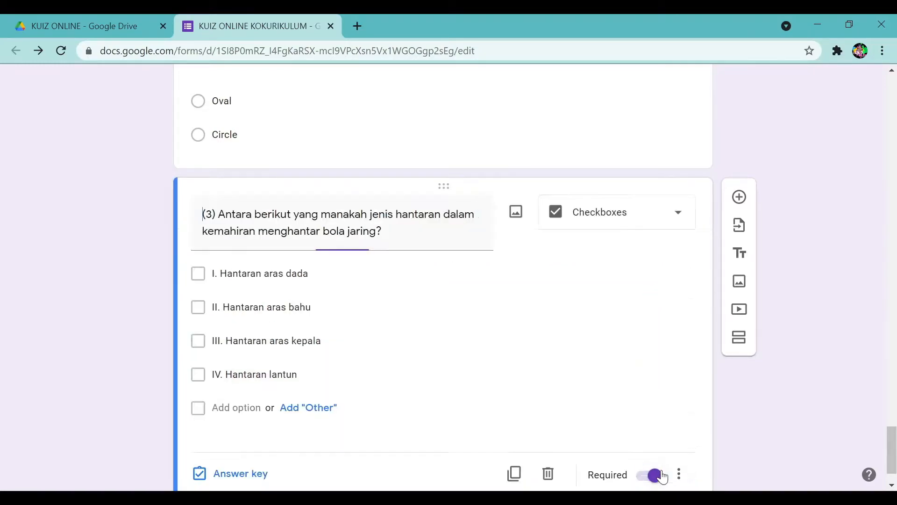
scroll(799, 407, "up", 15)
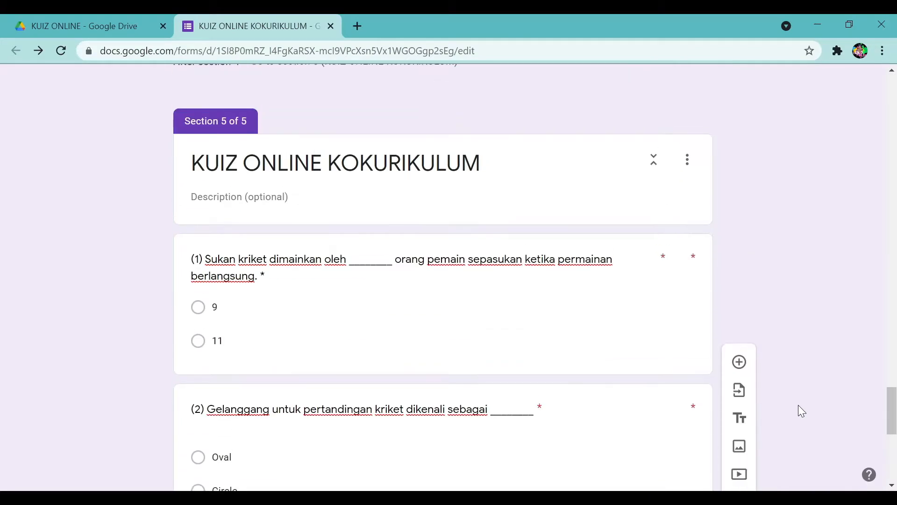
From the Responses tab, create a new linked spreadsheet, KUIZ ONLINE KOKURIKULUM (Responses).
scroll(799, 407, "up", 20)
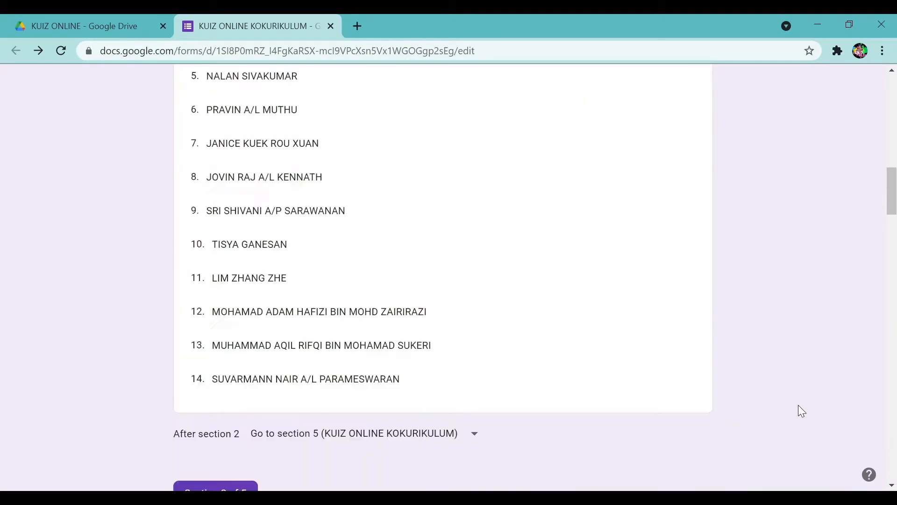
scroll(798, 405, "up", 2)
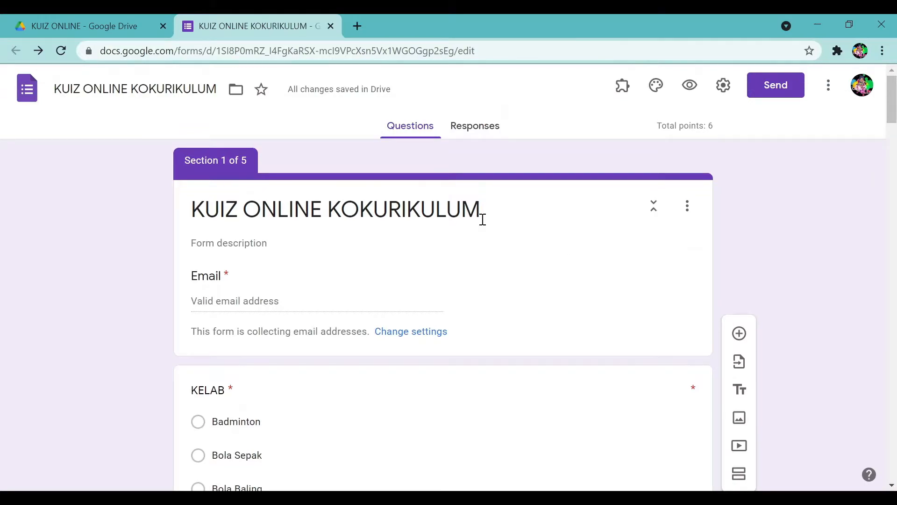
left_click(479, 132)
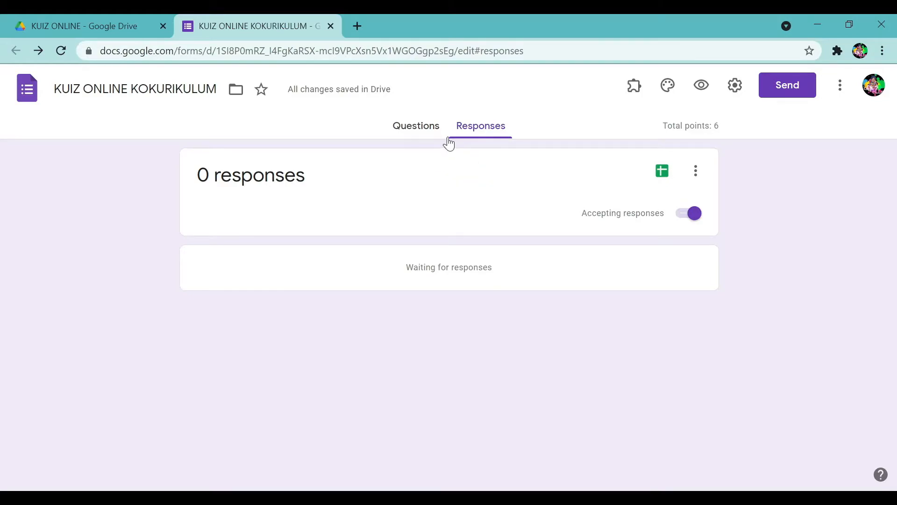
left_click(661, 176)
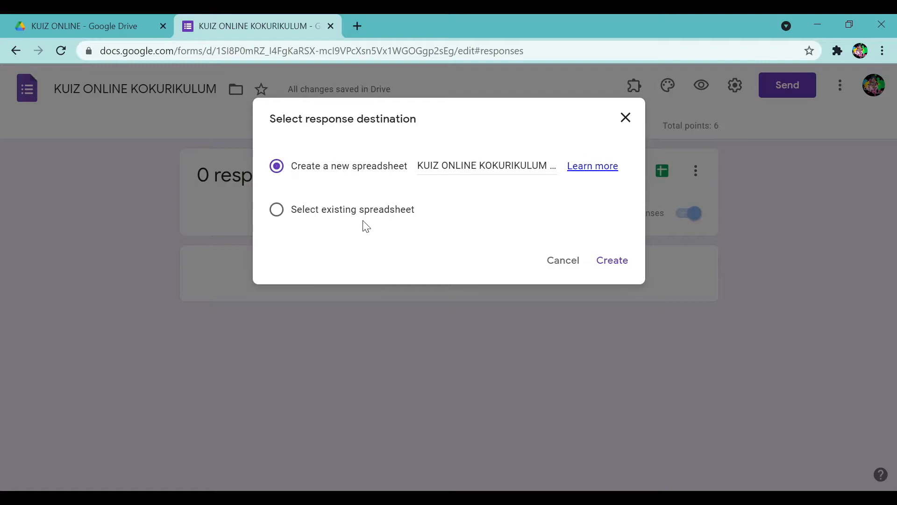
left_click(614, 262)
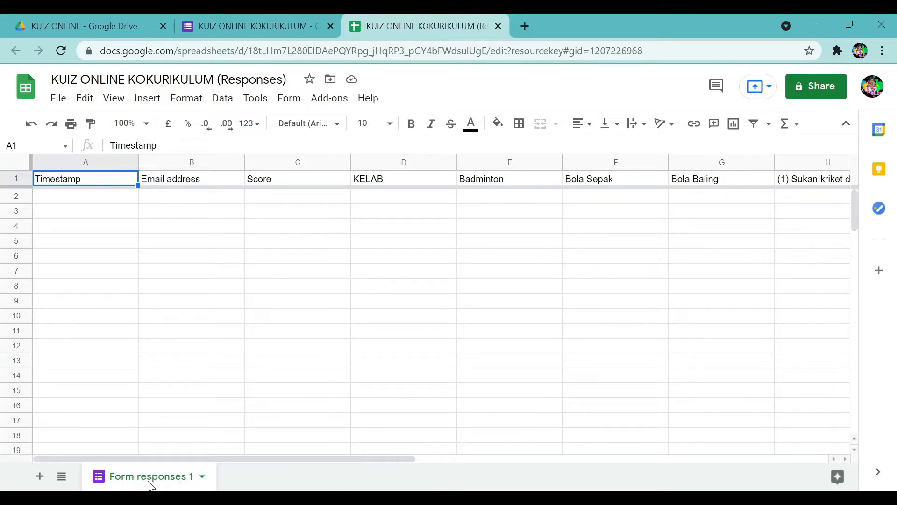
Rename the Form responses 1 sheet to KUIZ.
double_click(151, 481)
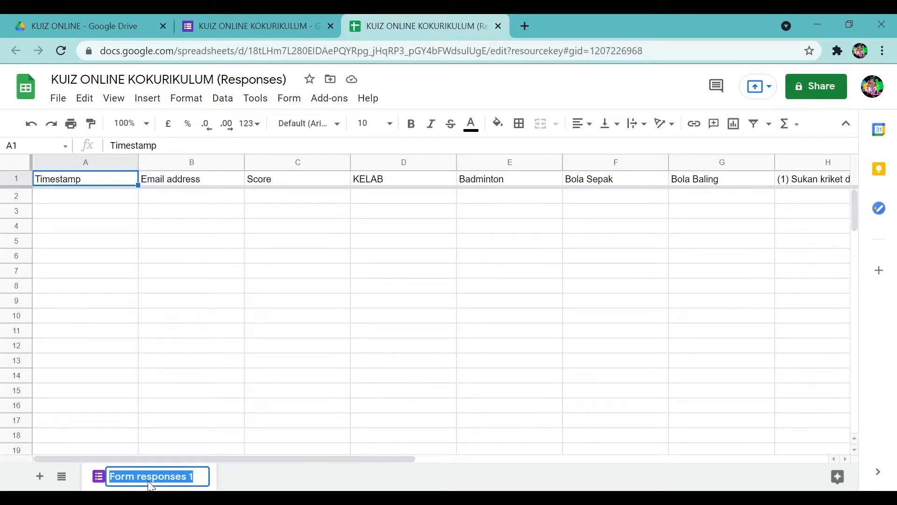
type("KUIZ")
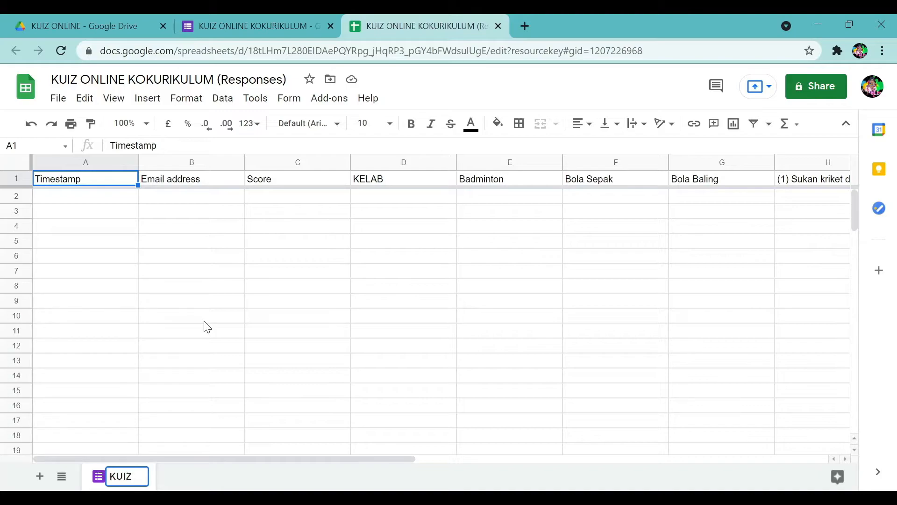
left_click(207, 327)
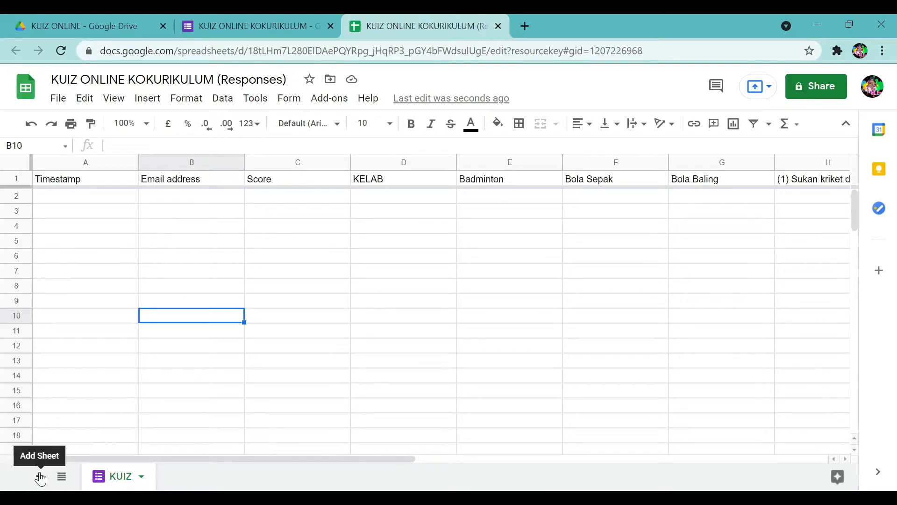
Add a new blank sheet named DATA_KUIZ, then return to the KUIZ sheet.
left_click(40, 477)
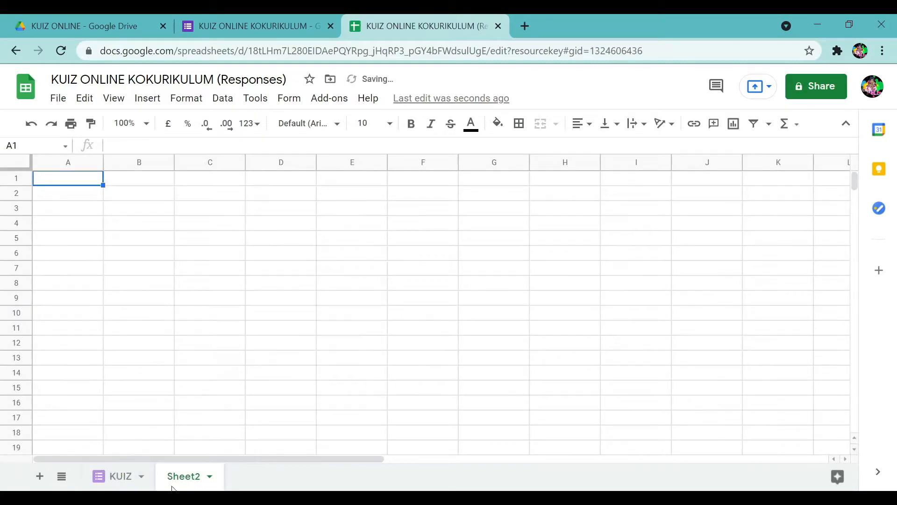
double_click(178, 484)
type("D")
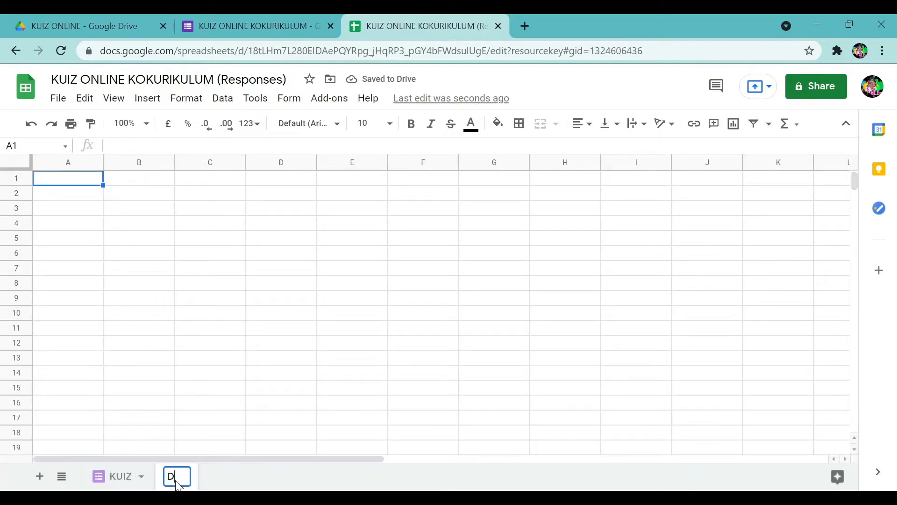
type("ATA_kuiz")
key("BackSpace")
key("BackSpace")
key("BackSpace")
key("BackSpace")
type("KUIZ")
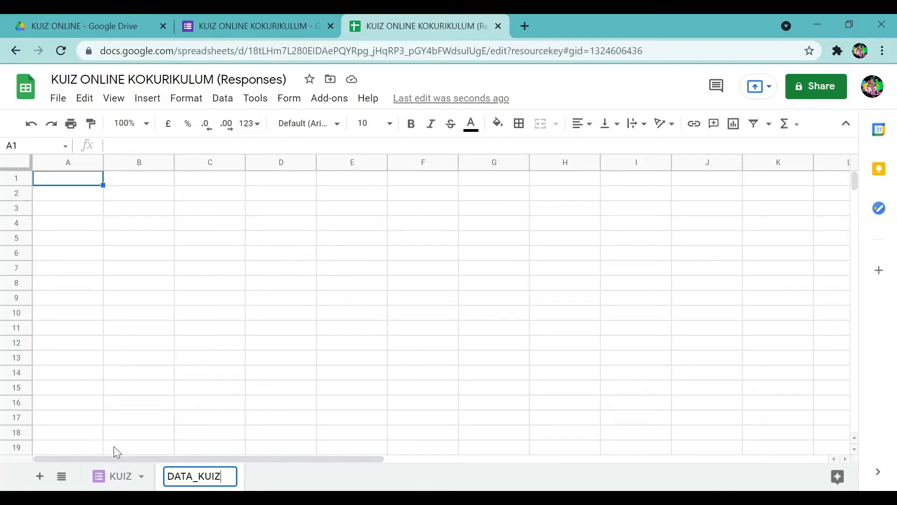
left_click(167, 405)
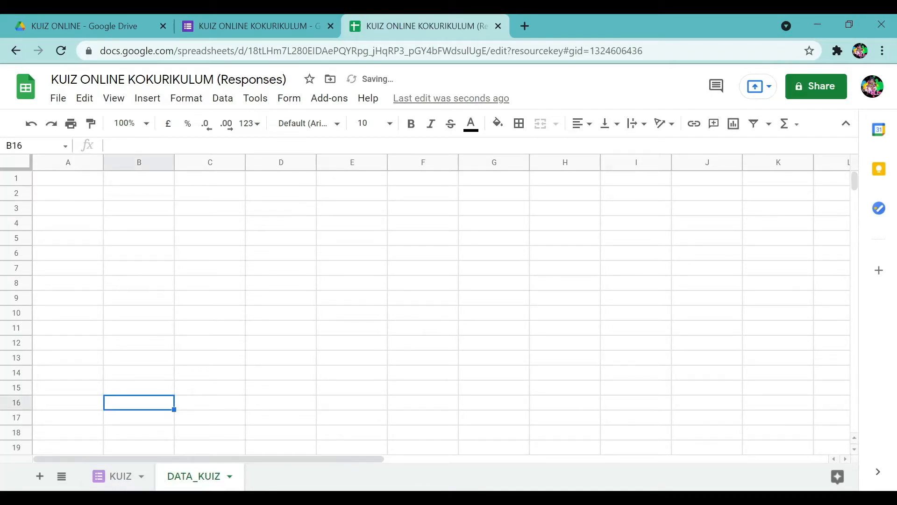
left_click(117, 484)
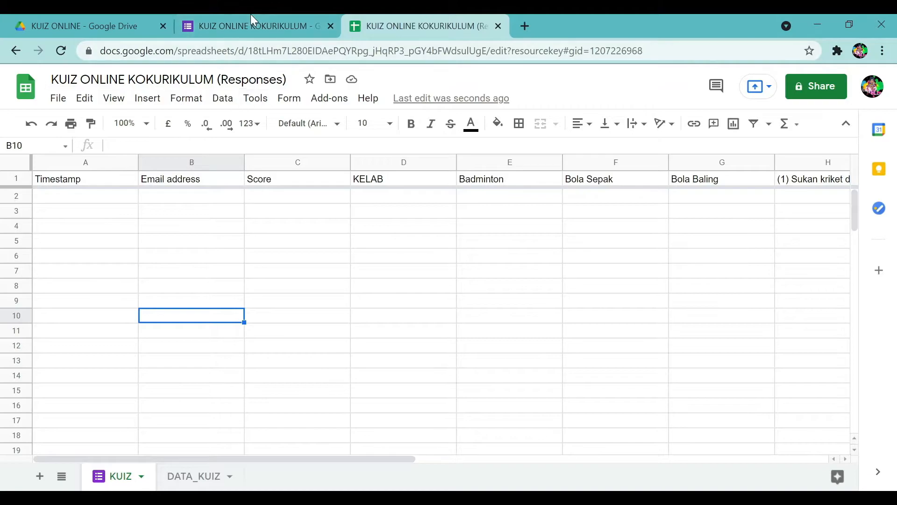
left_click(259, 29)
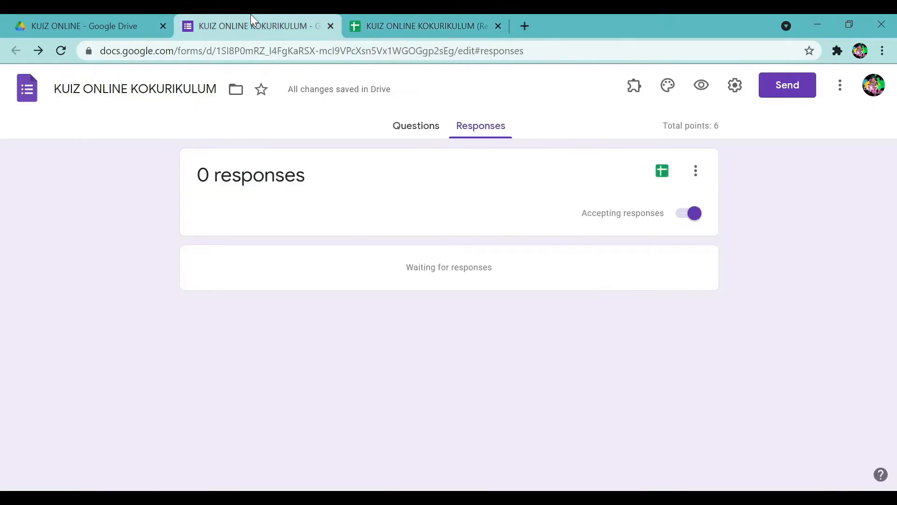
Preview the quiz, enter a test email address, choose Badminton, and pick a student's name.
left_click(702, 93)
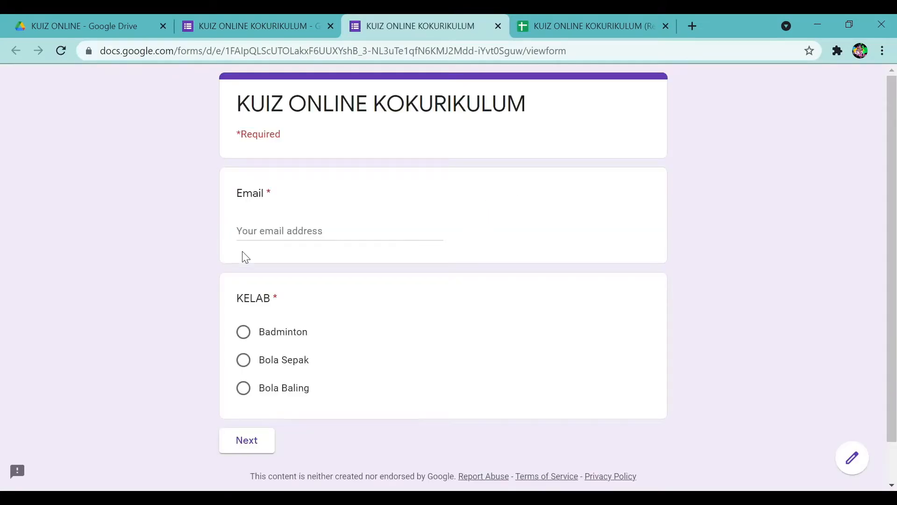
left_click(266, 226)
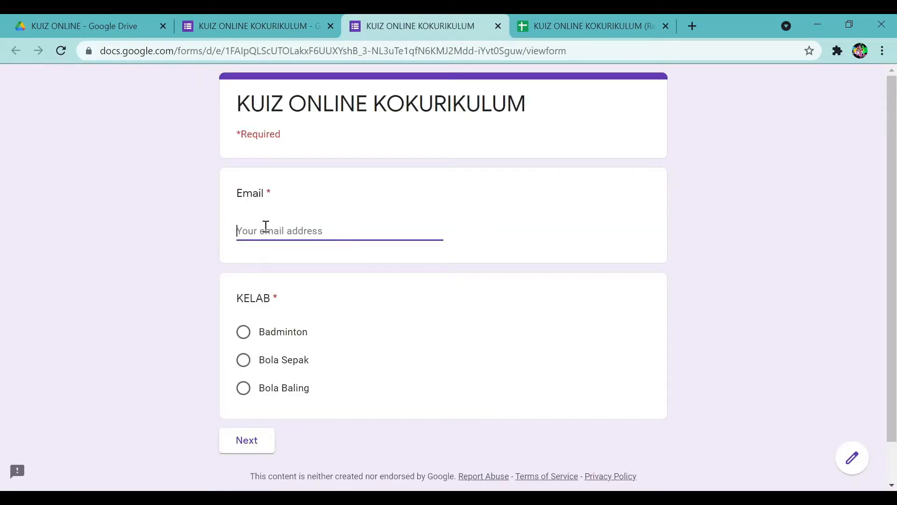
left_click(242, 338)
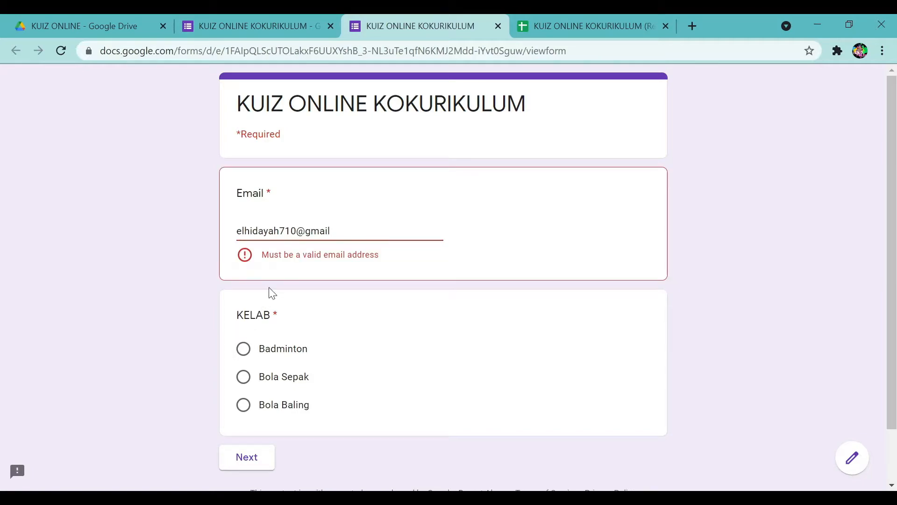
left_click(347, 234)
type(".")
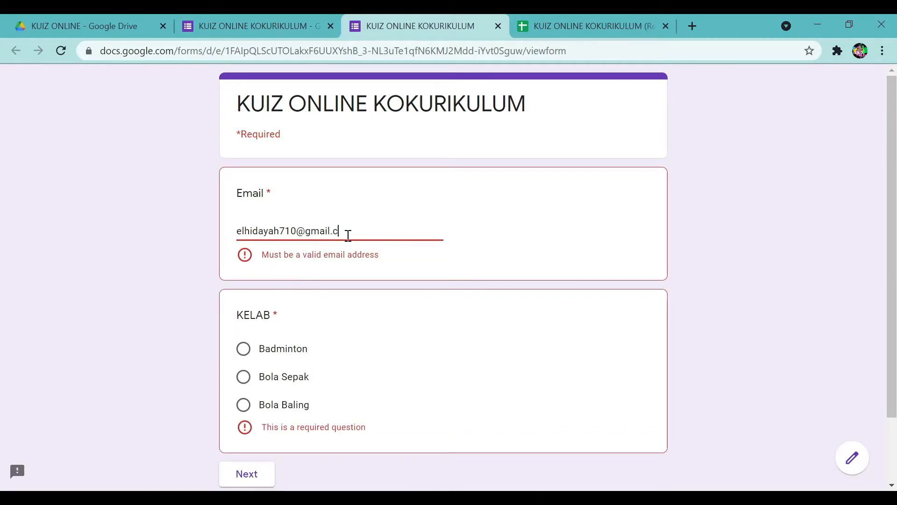
type("com")
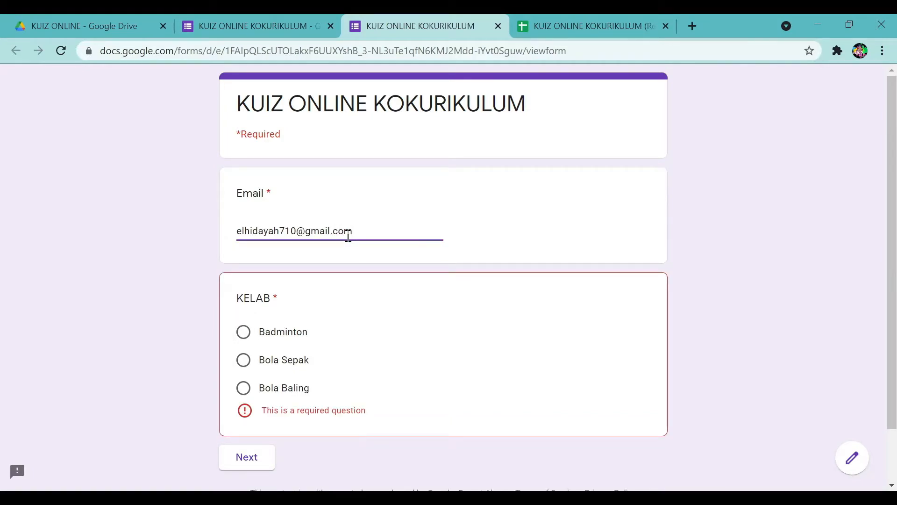
left_click(245, 340)
left_click(245, 445)
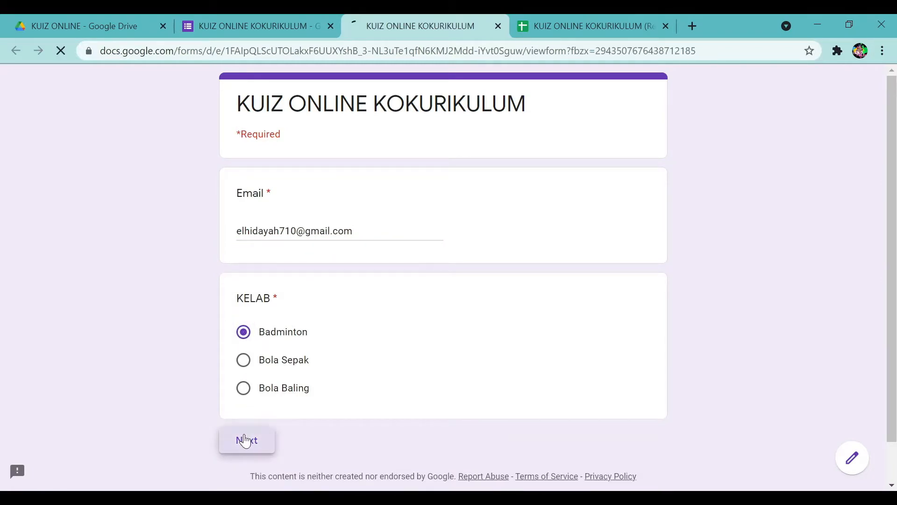
left_click(330, 248)
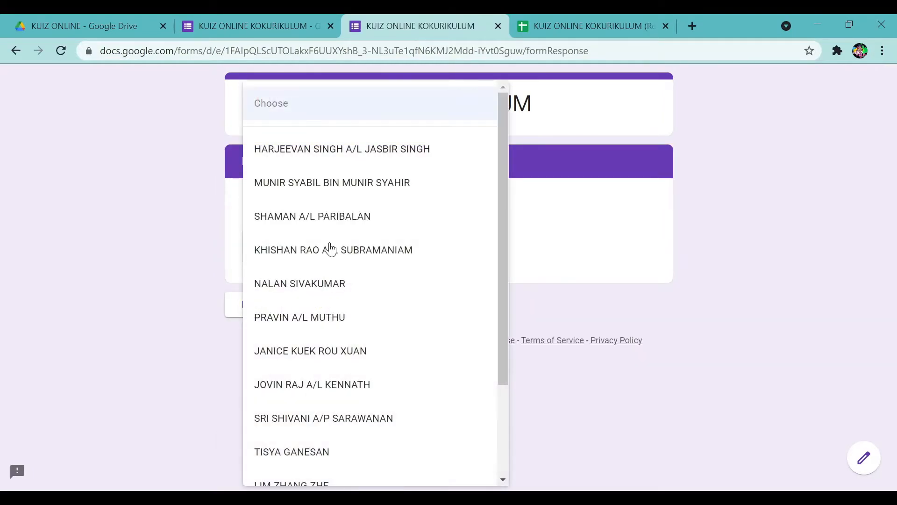
scroll(299, 364, "down", 3)
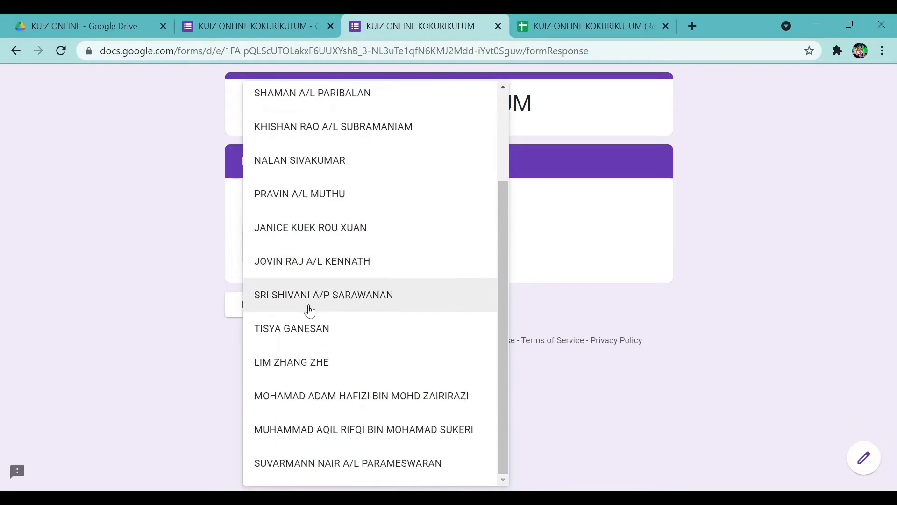
left_click(318, 398)
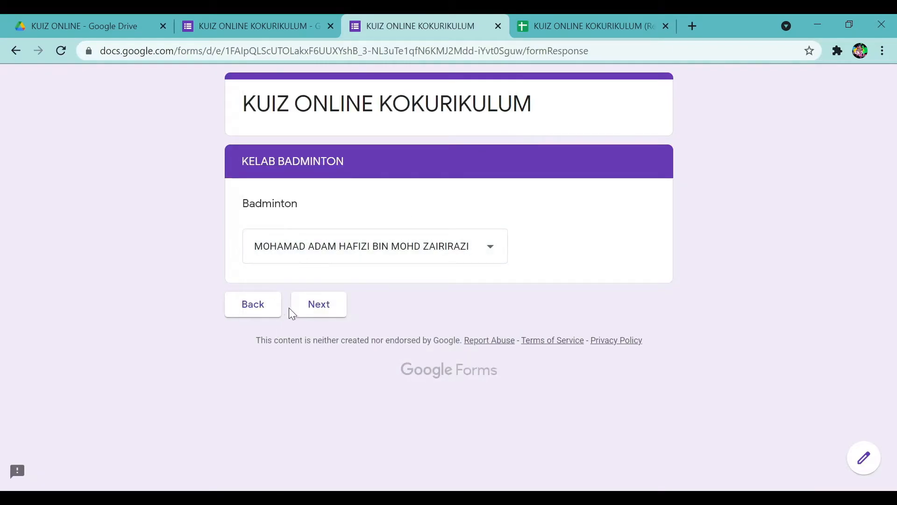
left_click(311, 306)
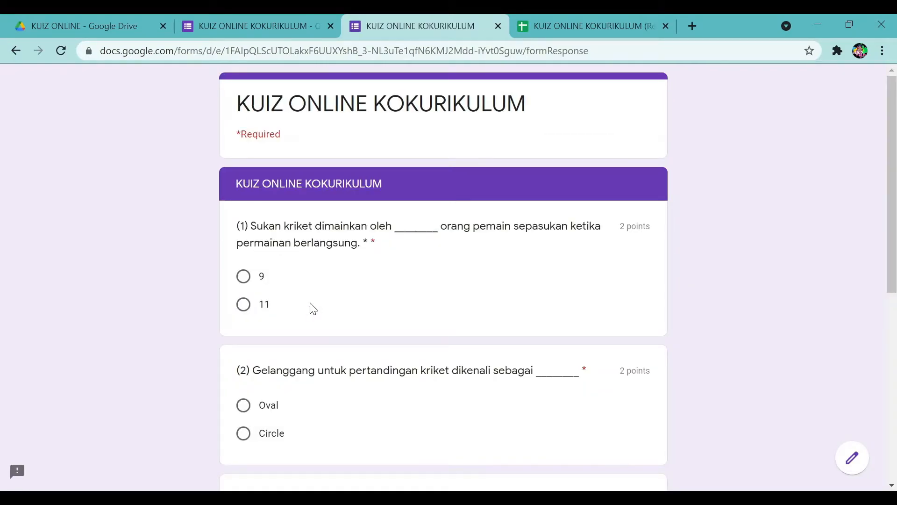
Answer 9, Oval and I–IV for the three questions, request an emailed copy, and submit.
left_click(244, 277)
scroll(258, 313, "down", 3)
left_click(243, 264)
scroll(250, 305, "down", 3)
left_click(243, 268)
left_click(243, 293)
left_click(244, 318)
left_click(244, 344)
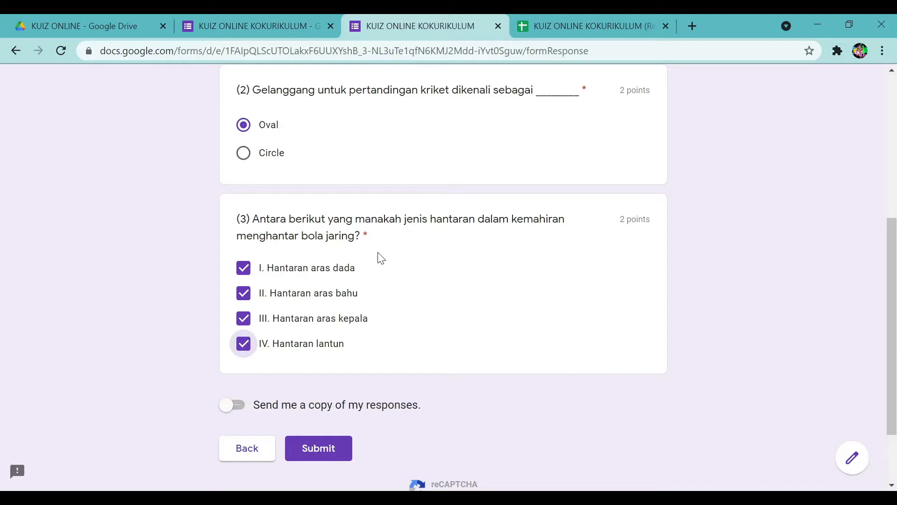
left_click(231, 412)
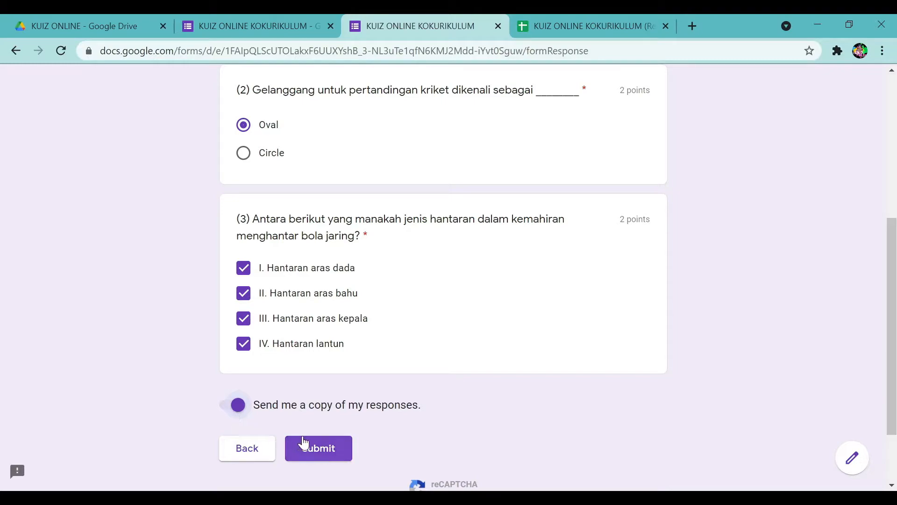
left_click(320, 449)
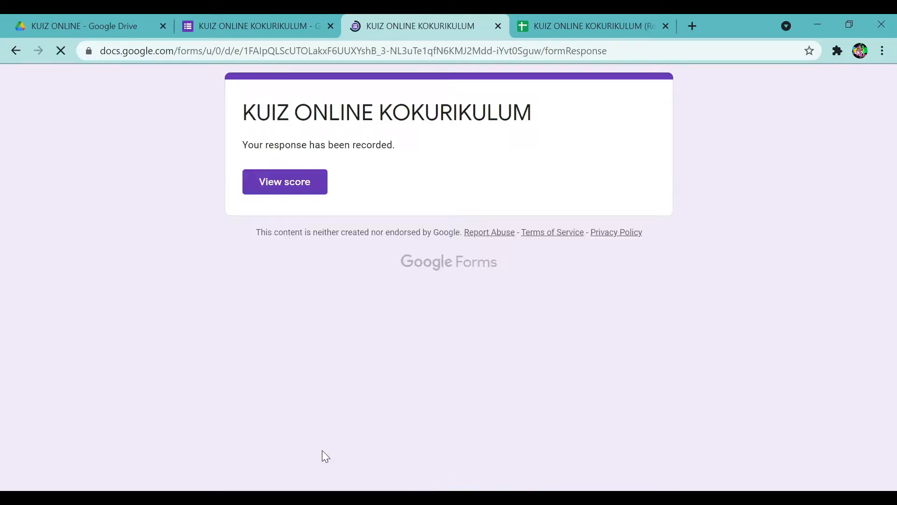
Confirm the response scored 4/6, then open the DATA_KUIZ sheet in the responses spreadsheet.
left_click(299, 187)
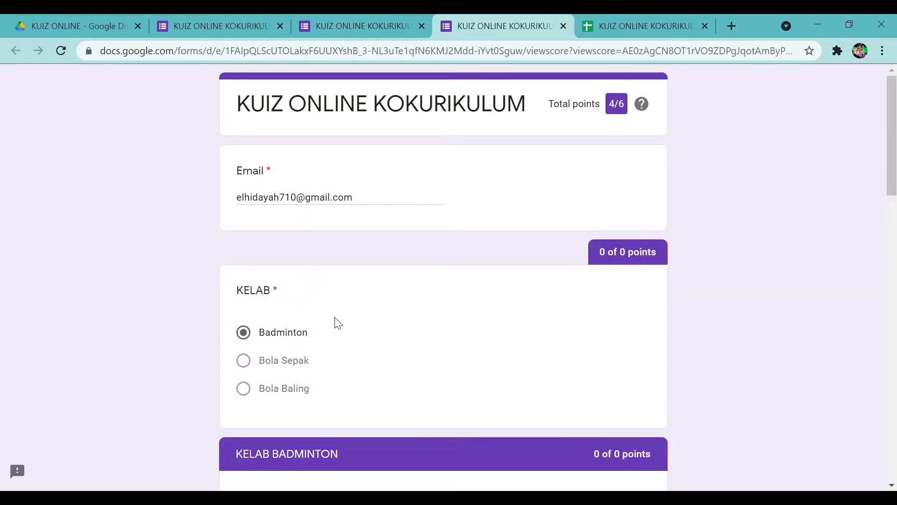
scroll(335, 319, "down", 3)
scroll(335, 317, "up", 3)
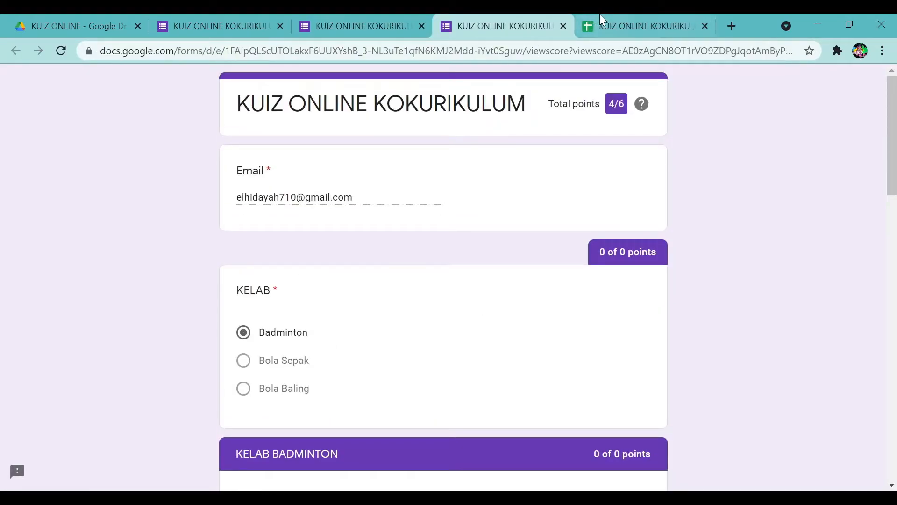
left_click(565, 26)
left_click(567, 22)
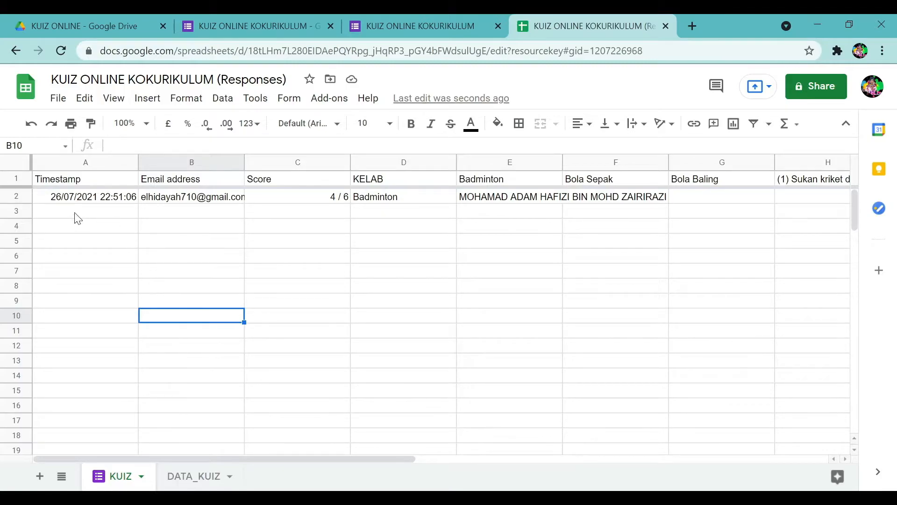
left_click(195, 477)
Enter the headings EMAIL, NAMA, TARIKH and MASA in cells A1 to D1.
left_click(67, 181)
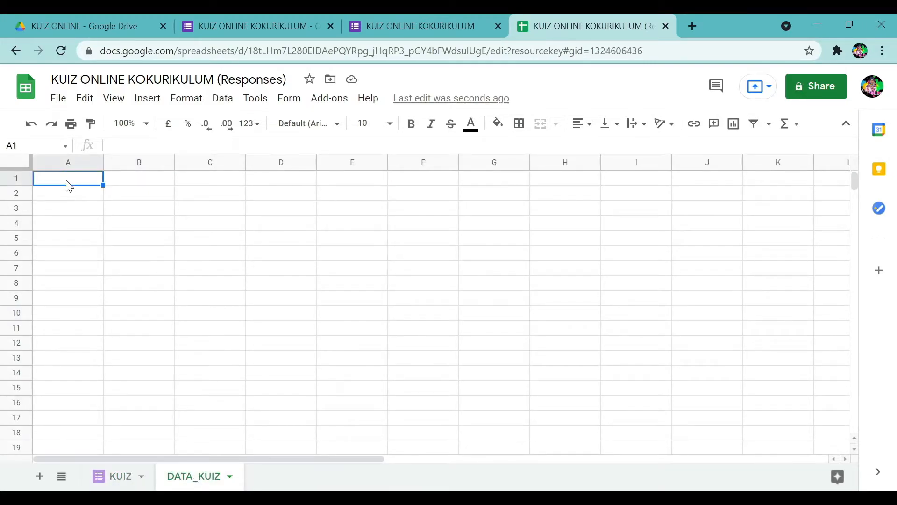
type("EMAIL")
key("Tab")
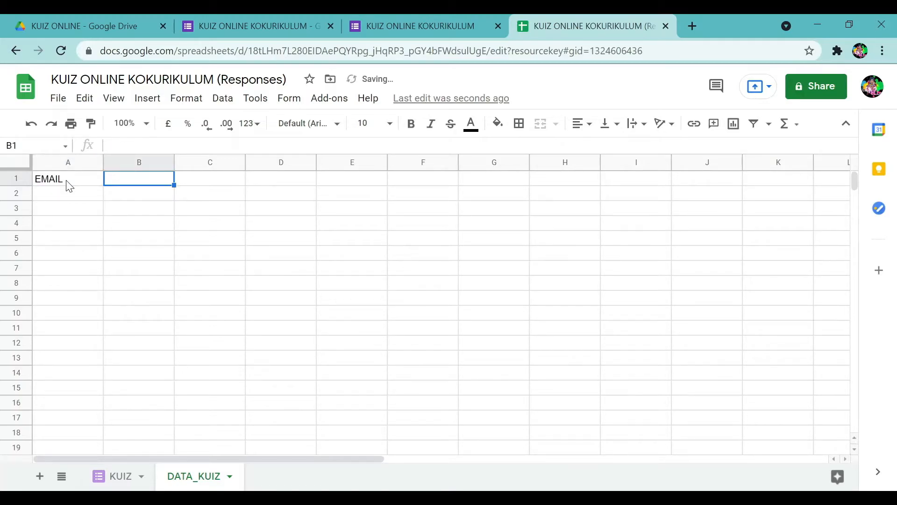
type("NAMA")
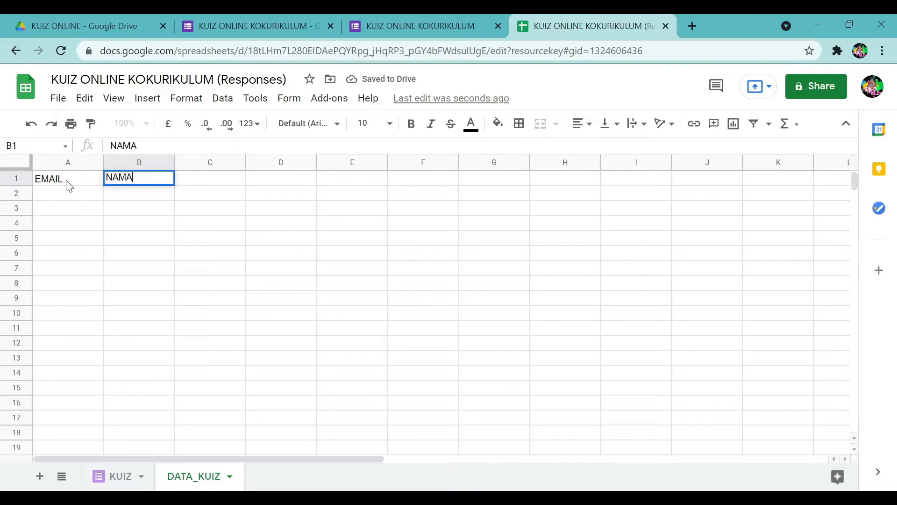
key("Tab")
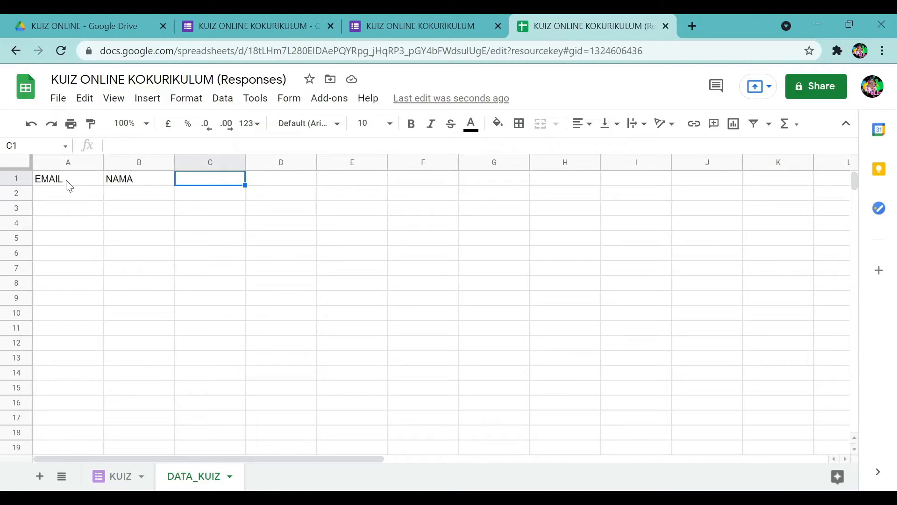
type("TARIKH")
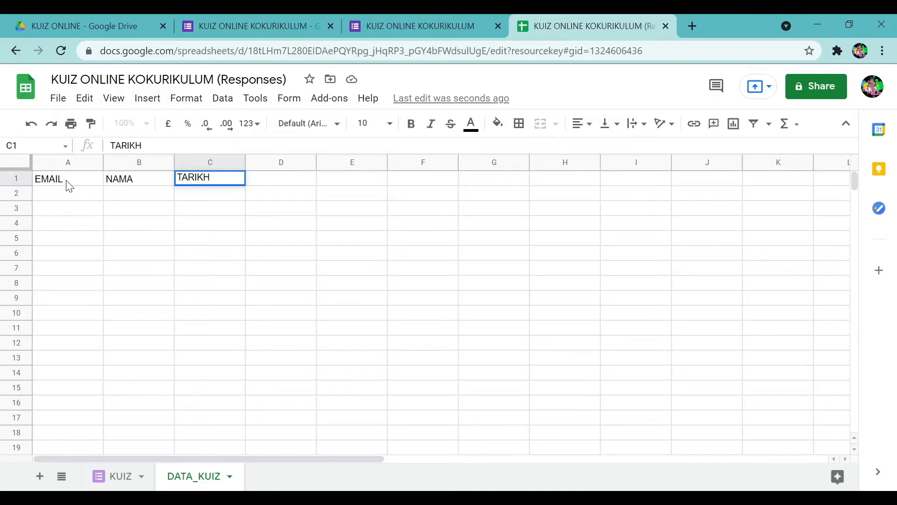
key("Tab")
type("MASA")
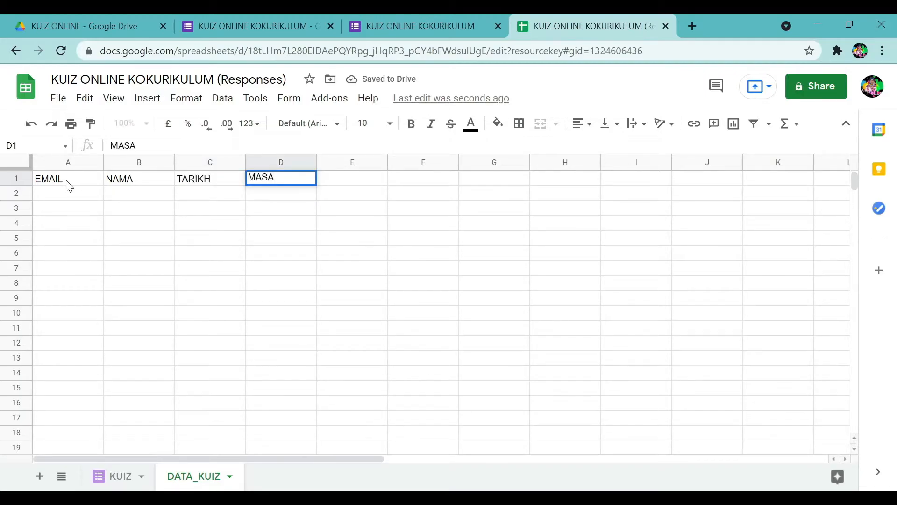
key("Return")
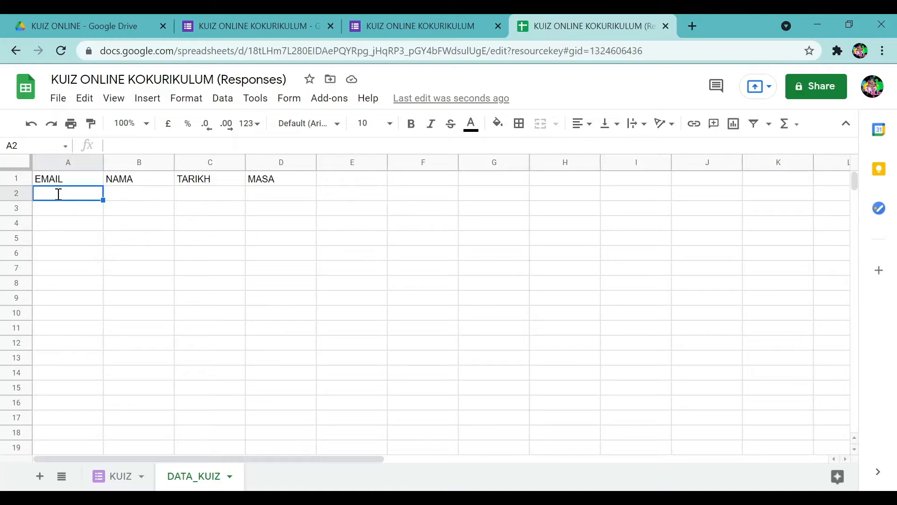
type("=")
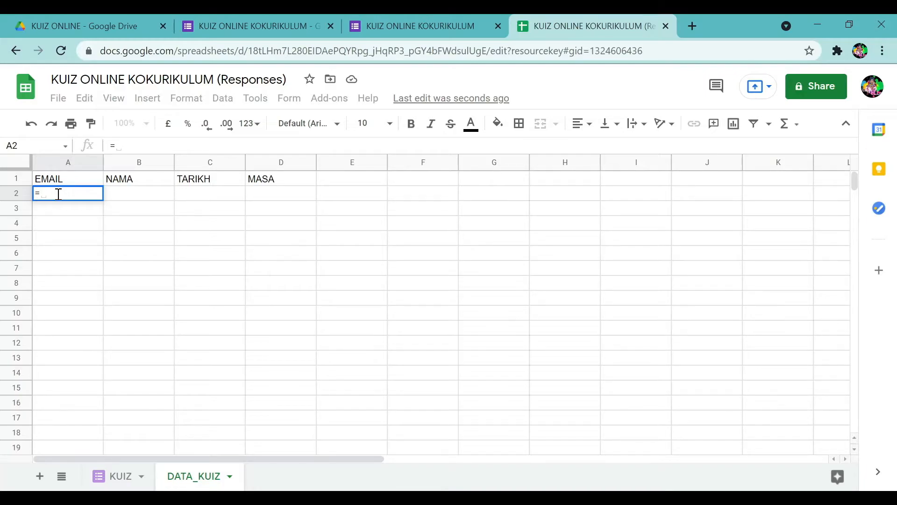
Enter =KUIZ!B2:B in A2 to pull the respondents' emails from the KUIZ sheet.
left_click(114, 478)
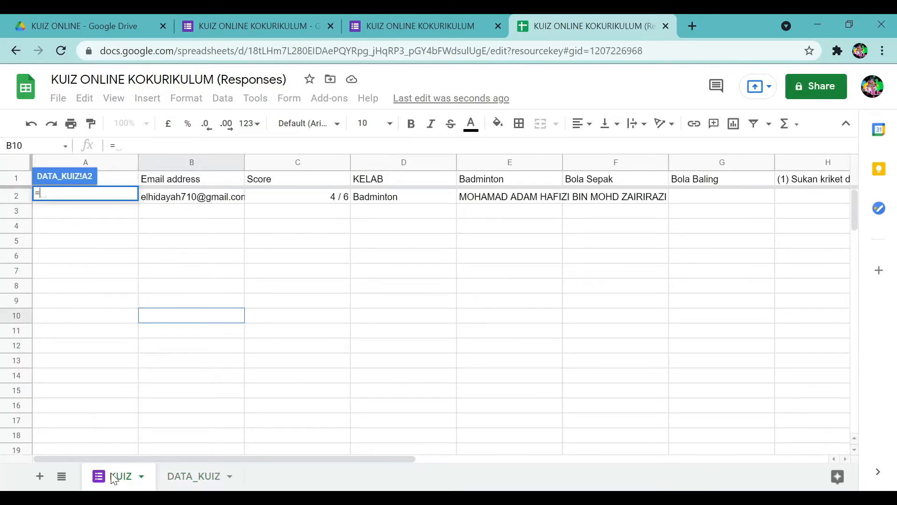
left_click(173, 479)
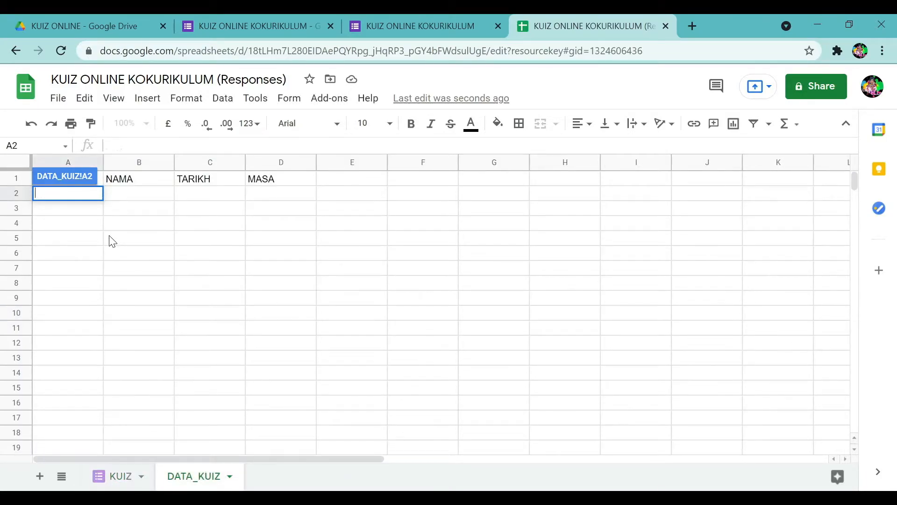
key("Return")
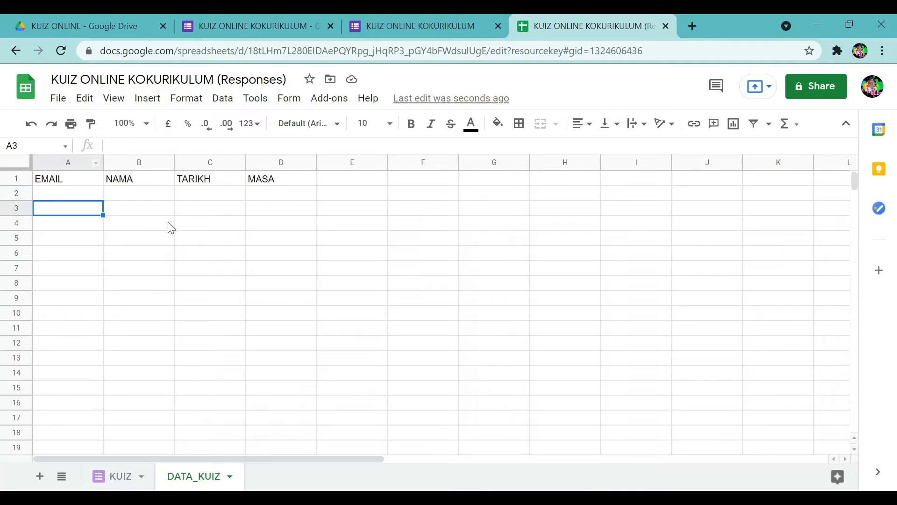
left_click(68, 196)
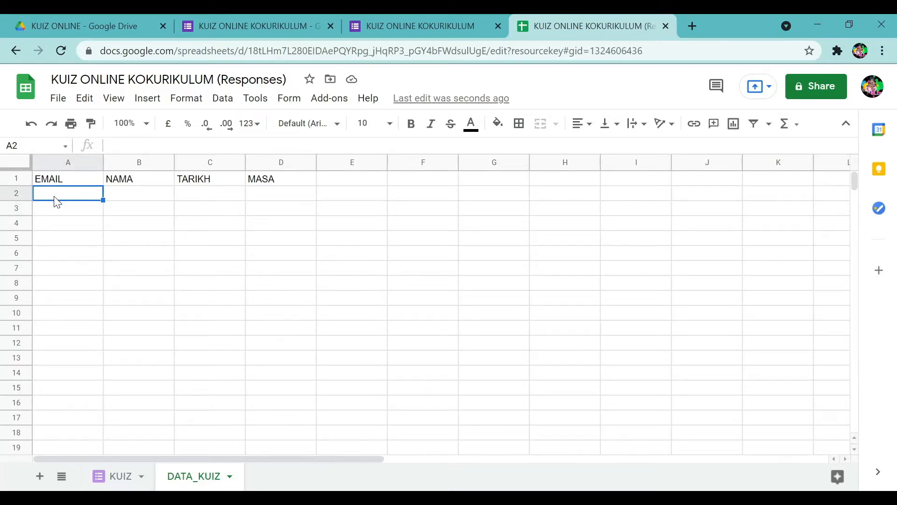
type("=")
left_click(130, 483)
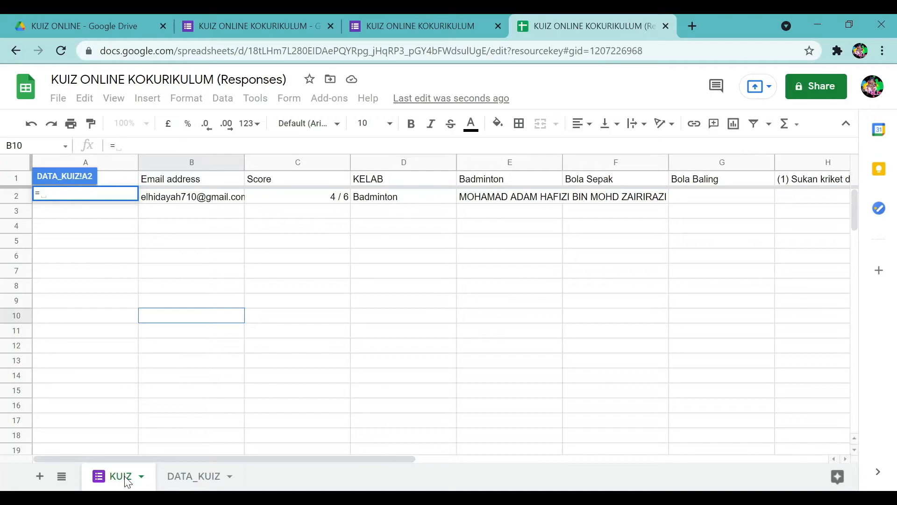
left_click(180, 200)
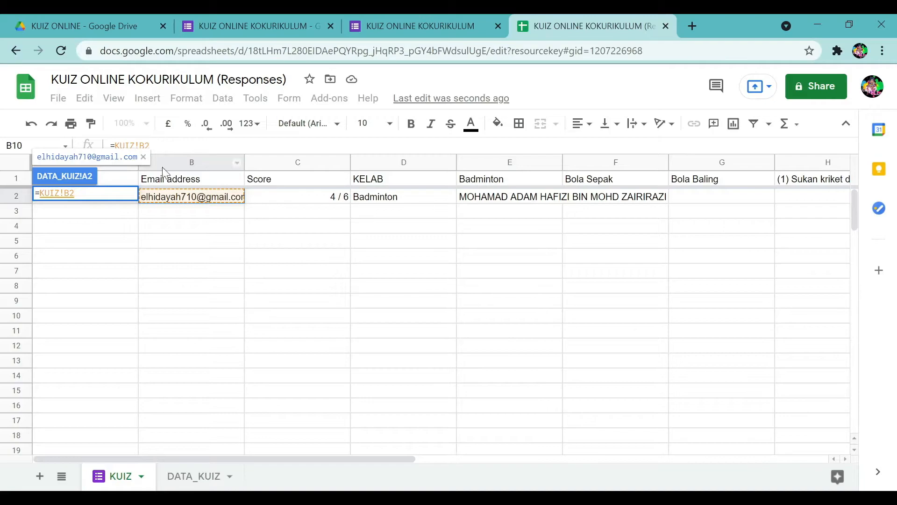
mouse_move(186, 205)
left_click(185, 146)
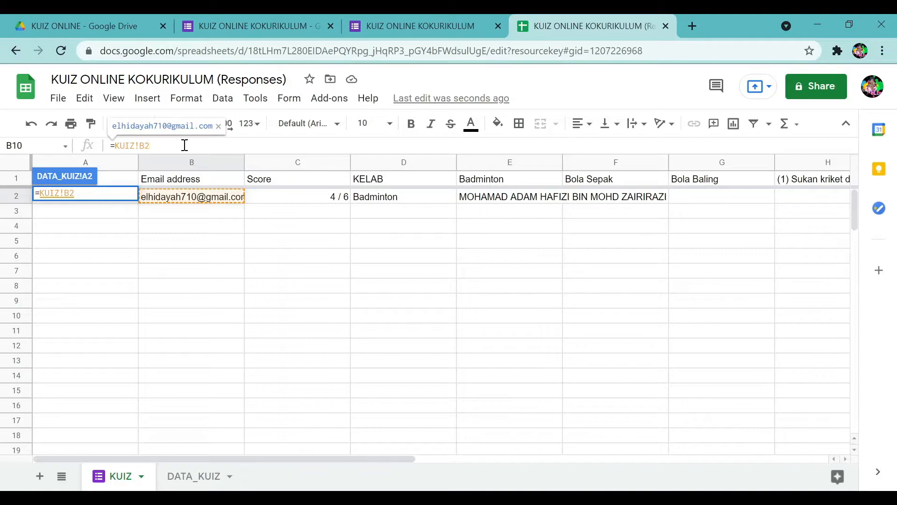
type(":")
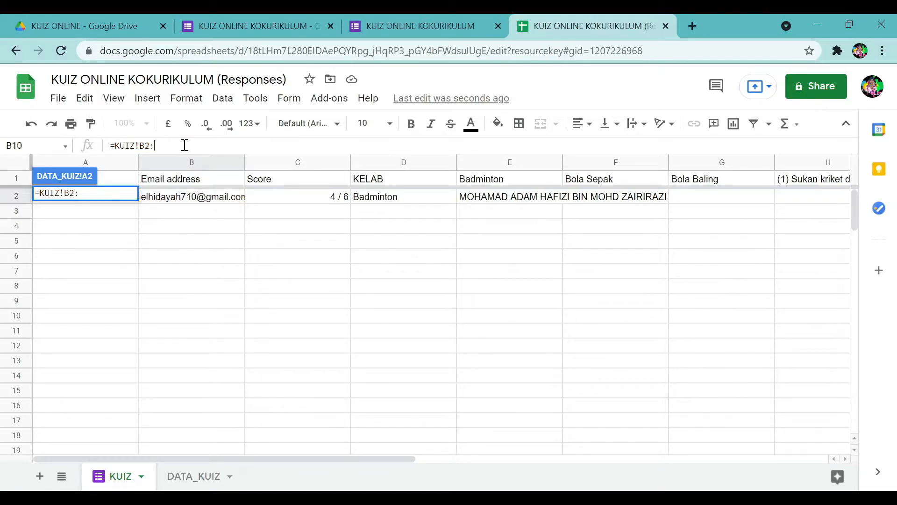
type("B")
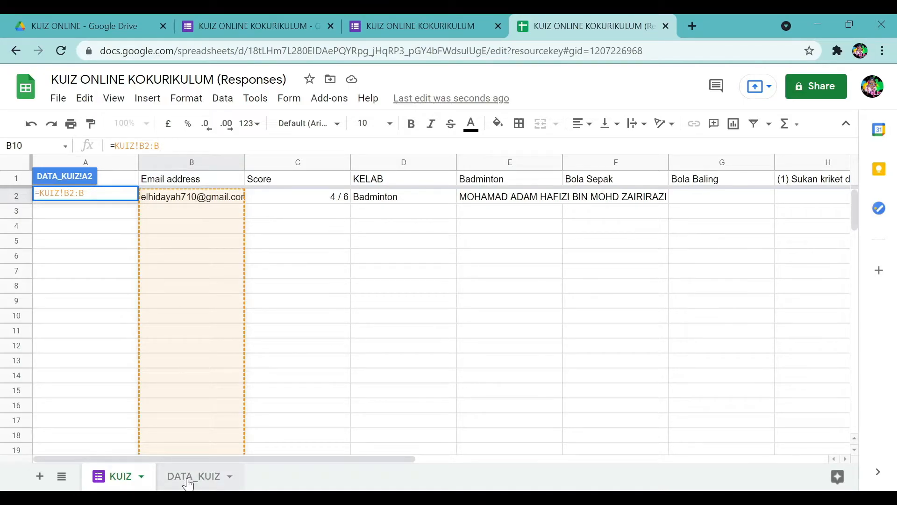
key("Return")
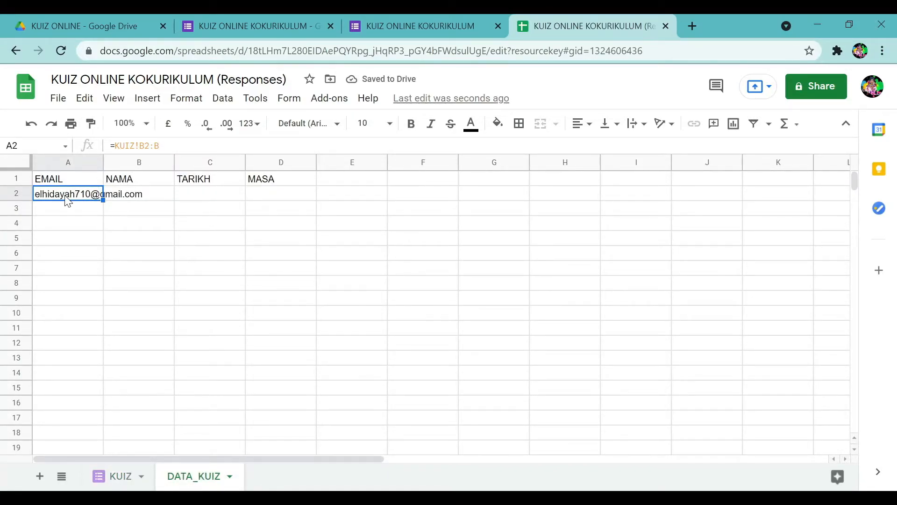
Widen column A and change A2's reference to the absolute KUIZ!$B$2:$B.
left_click_drag(104, 161, 176, 158)
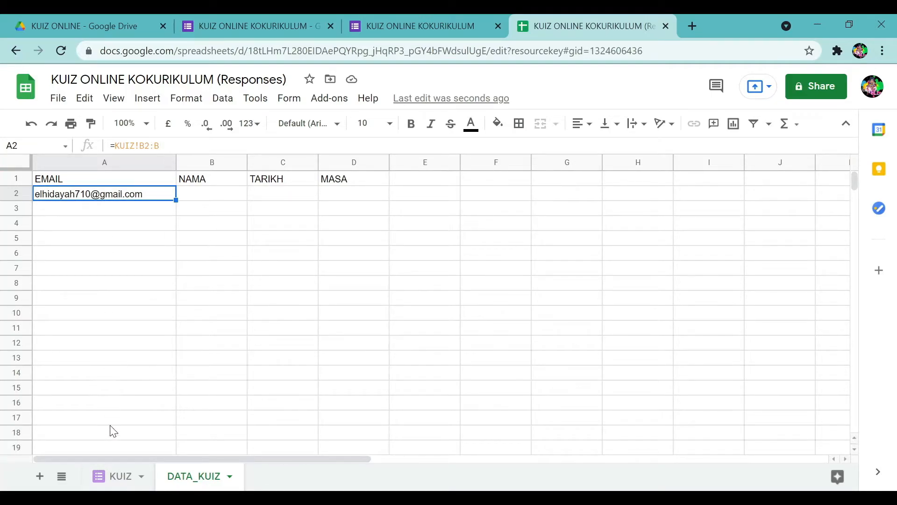
left_click(160, 146)
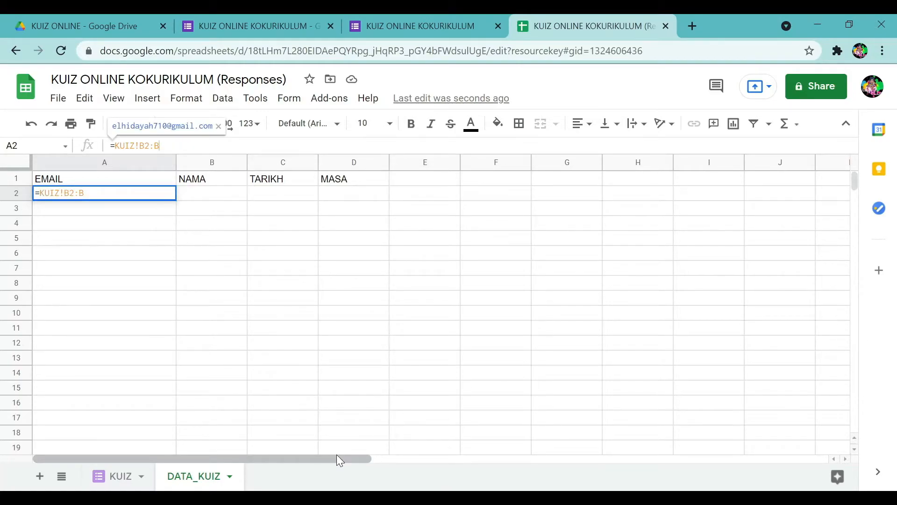
key("F4")
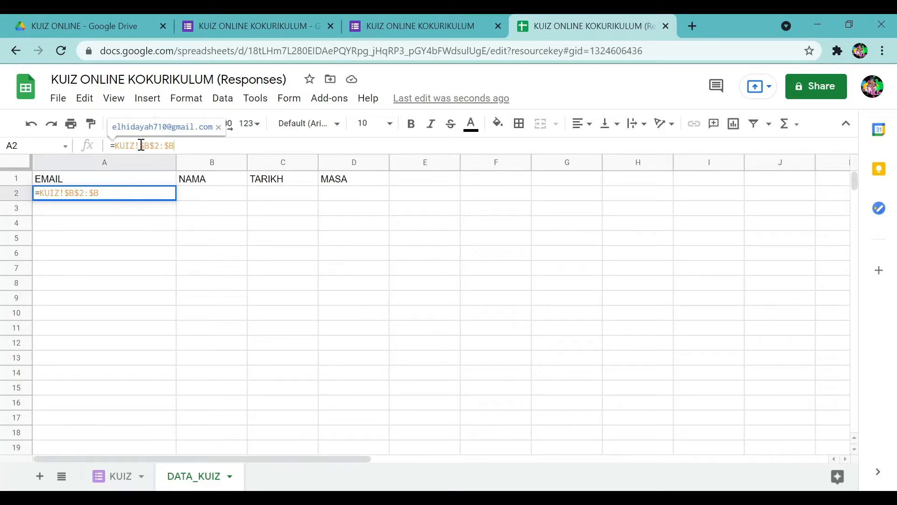
left_click_drag(139, 145, 176, 145)
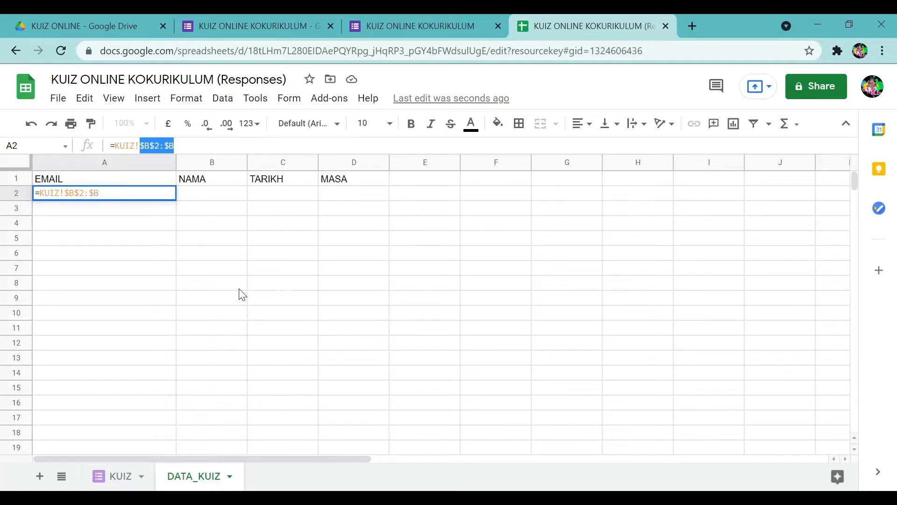
key("Return")
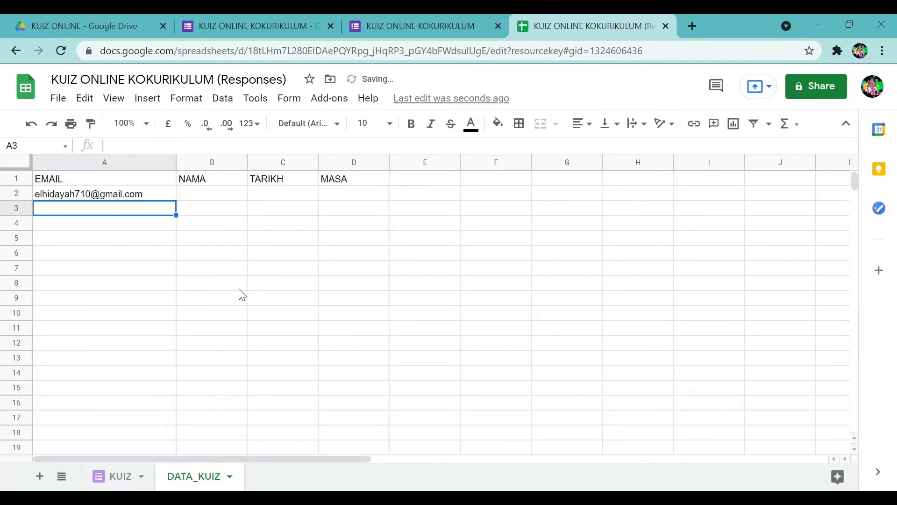
Rewrite A2 as =arrayformula(KUIZ!$B$2:$B).
left_click(143, 195)
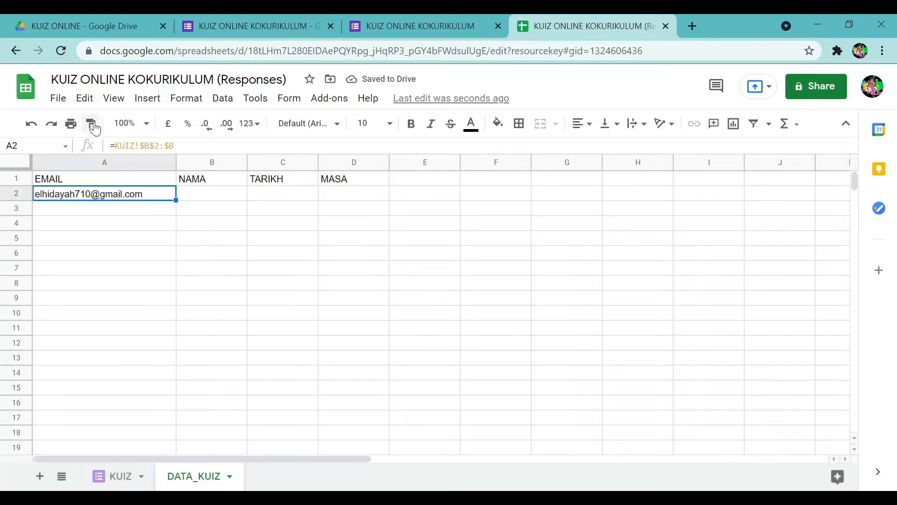
left_click(119, 146)
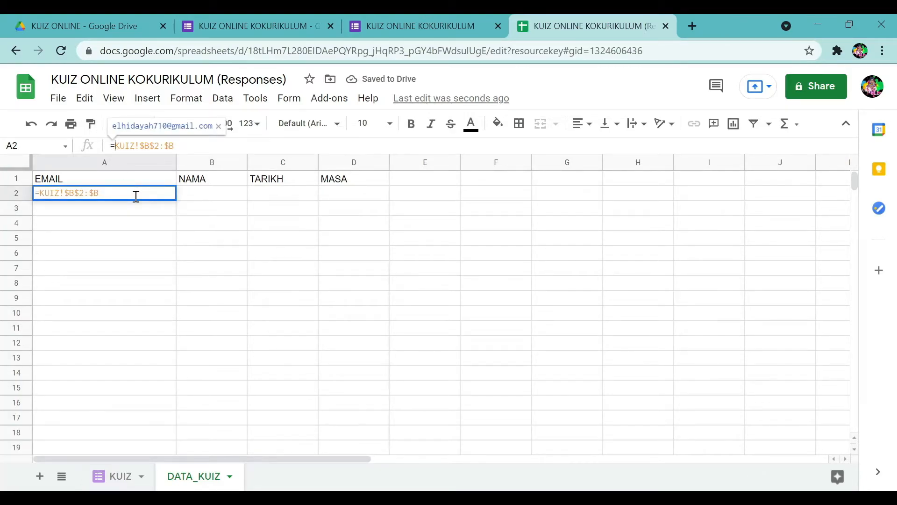
type("ar")
key("BackSpace")
key("BackSpace")
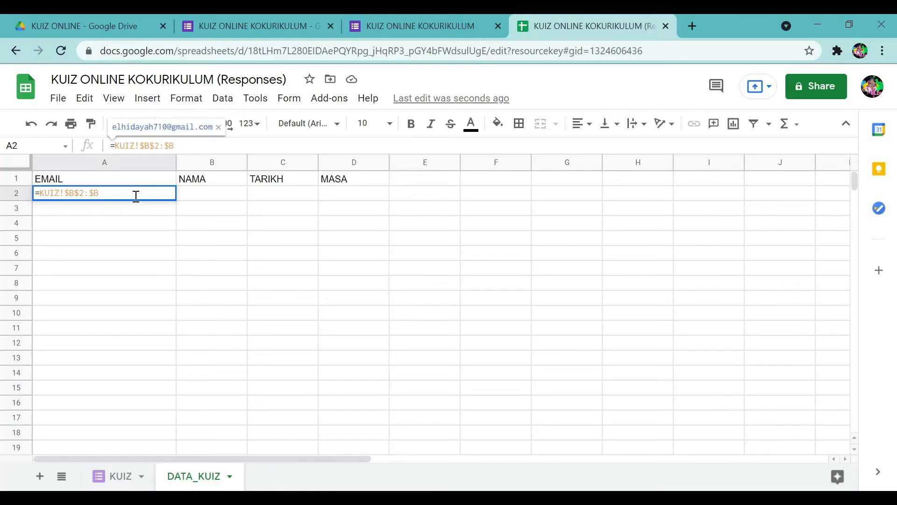
type("array")
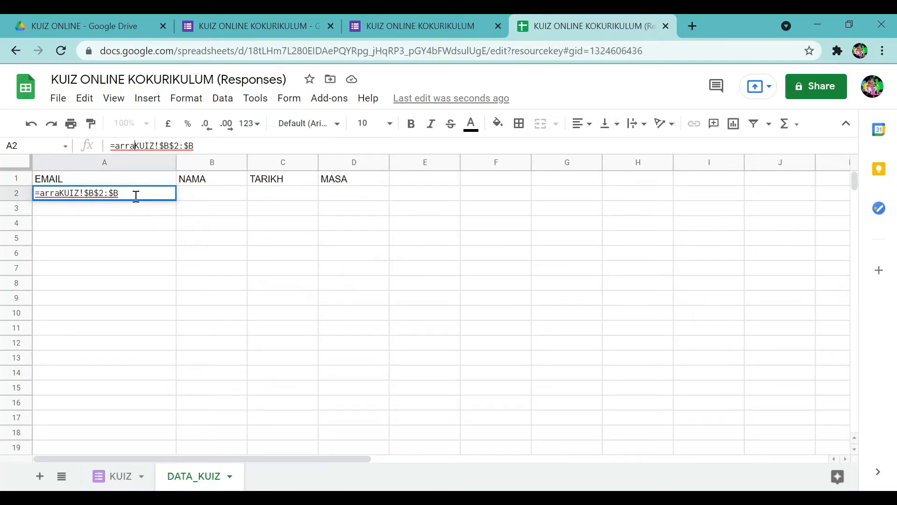
type("form")
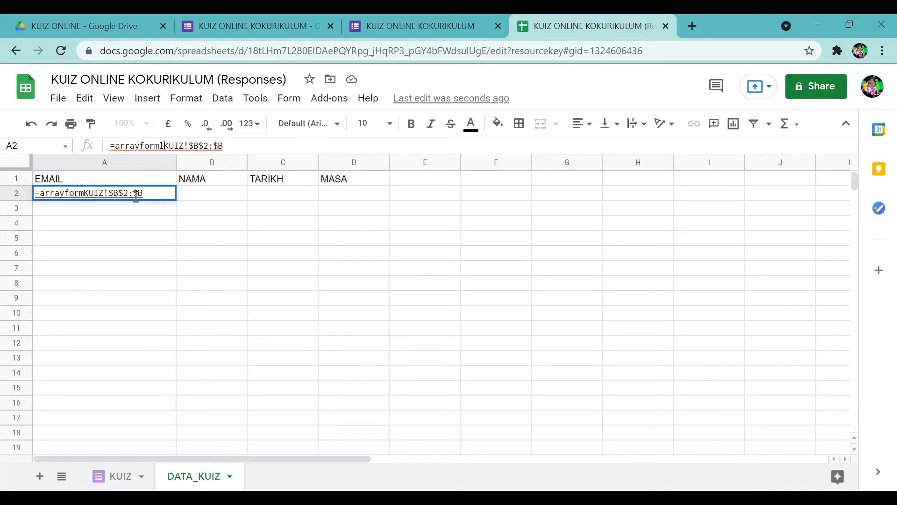
type("ula")
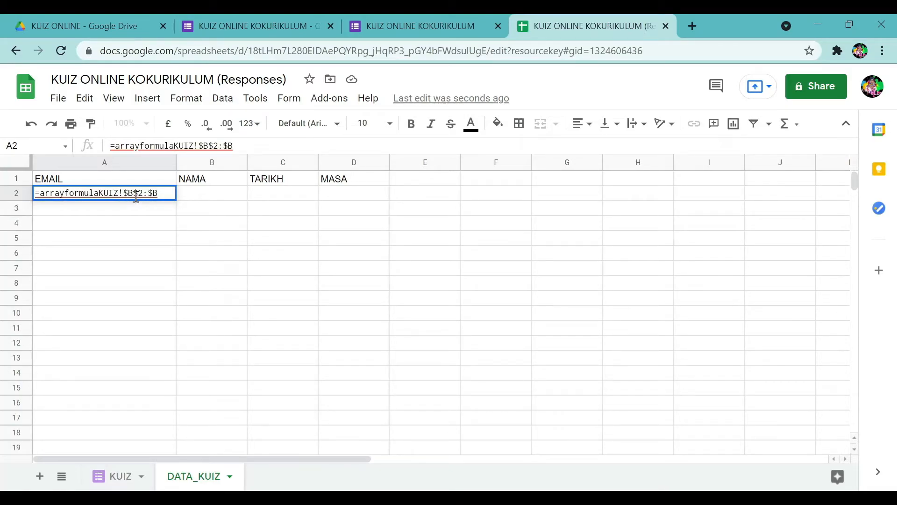
type("(KUIZ!$B$2:$B")
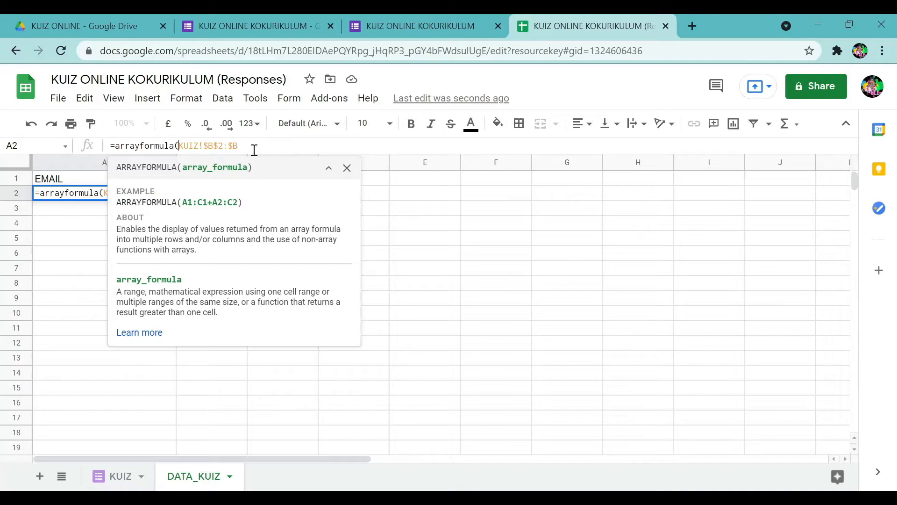
type(")")
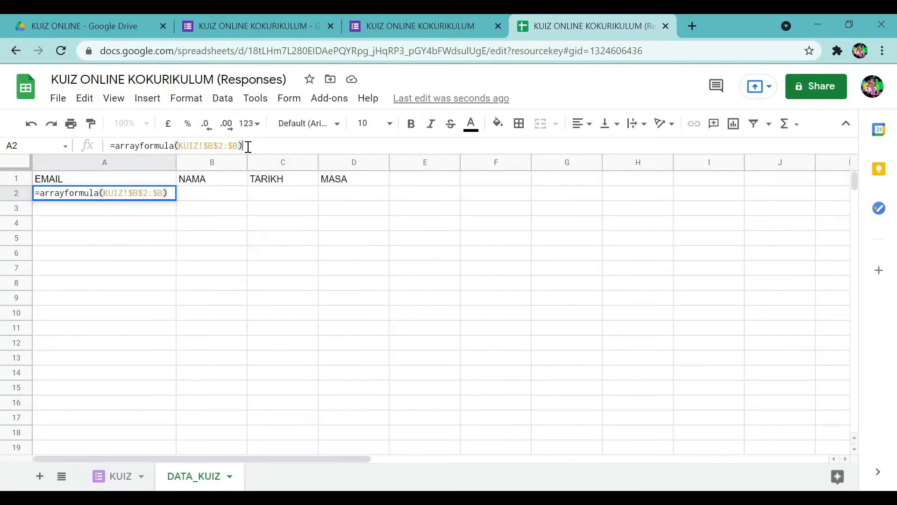
key("Return")
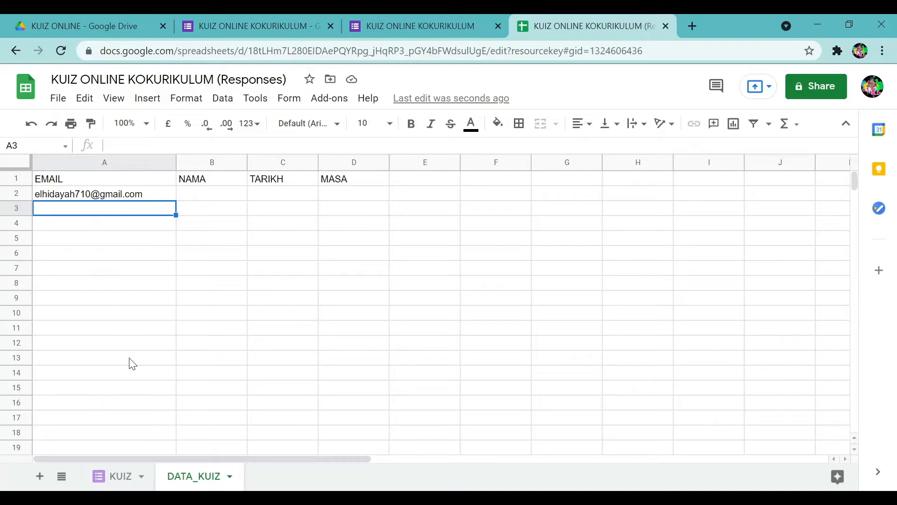
Select NAMA cell B2 and check the name columns E to G on KUIZ.
left_click(222, 194)
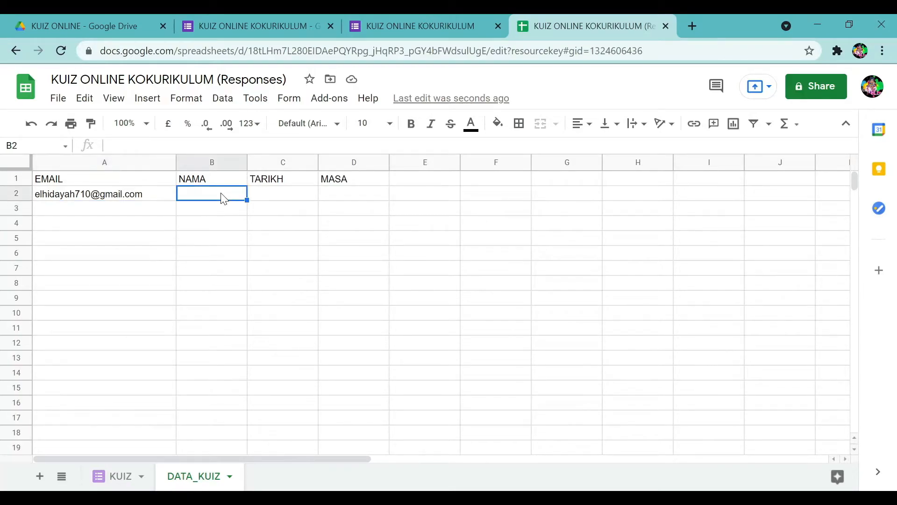
left_click(125, 477)
left_click_drag(496, 167, 724, 159)
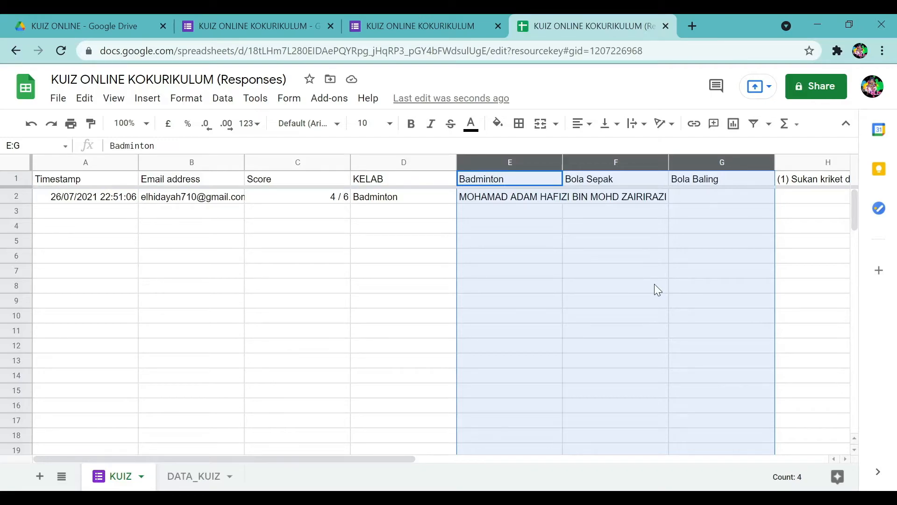
left_click(182, 481)
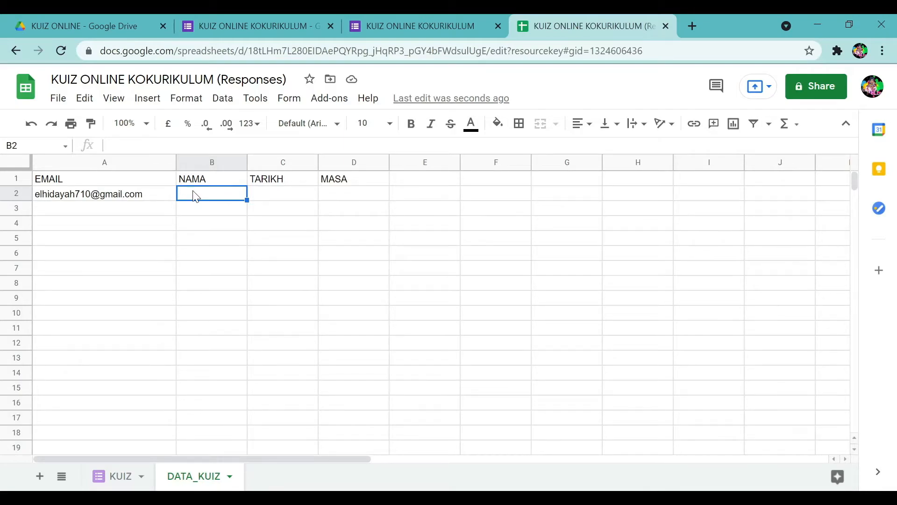
Start B2's formula with the absolute name range KUIZ!$E$2:$E.
type("=")
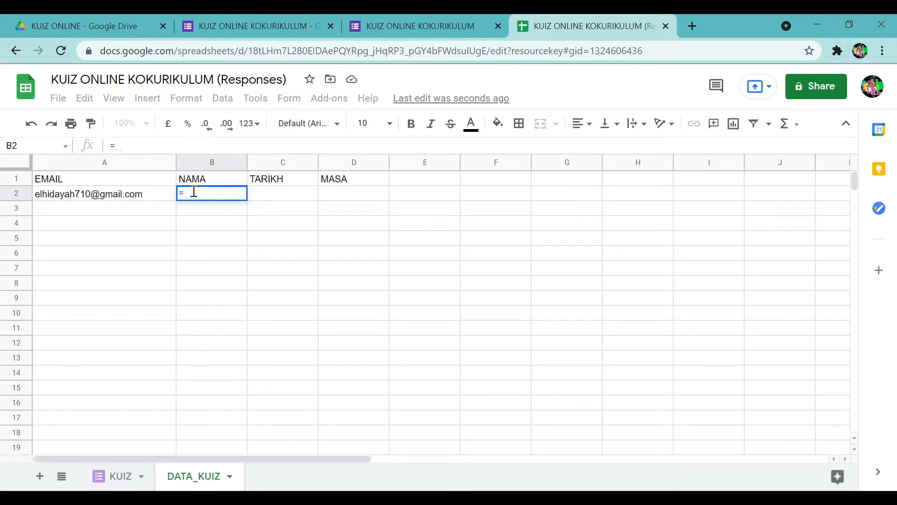
left_click(121, 477)
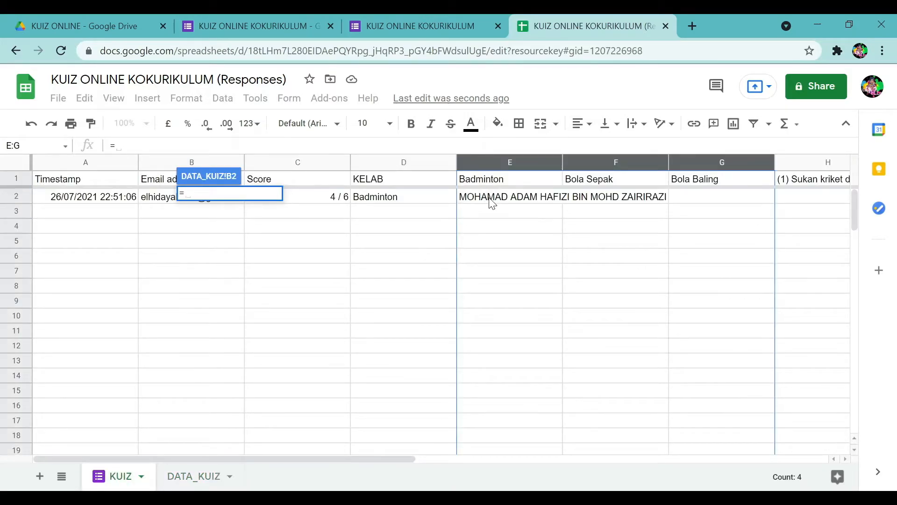
left_click(493, 205)
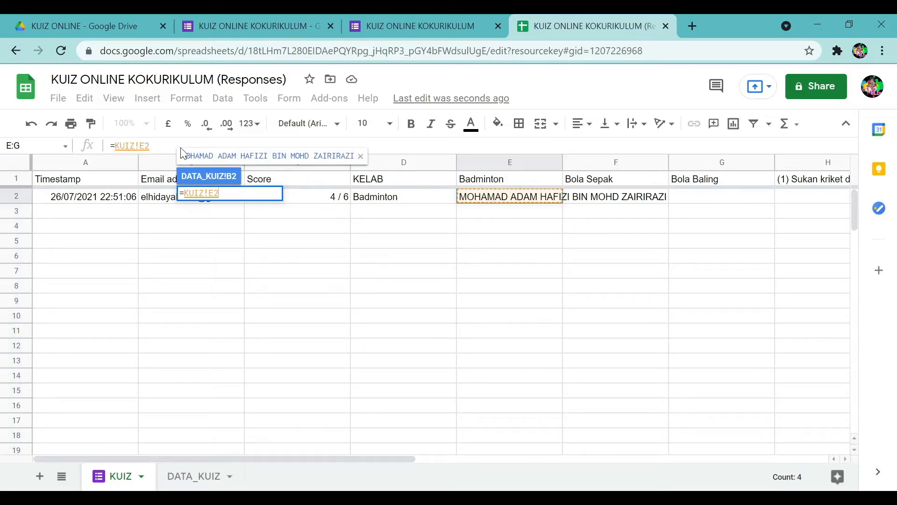
left_click(154, 147)
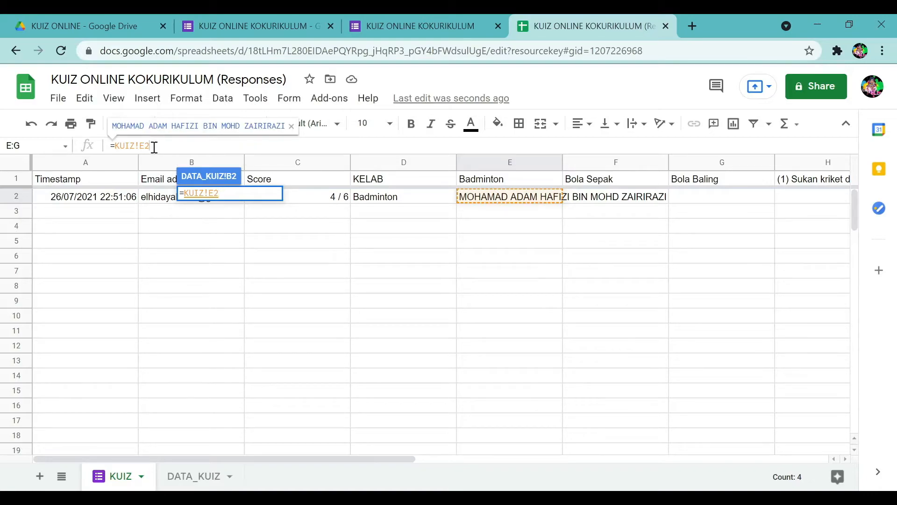
type(":")
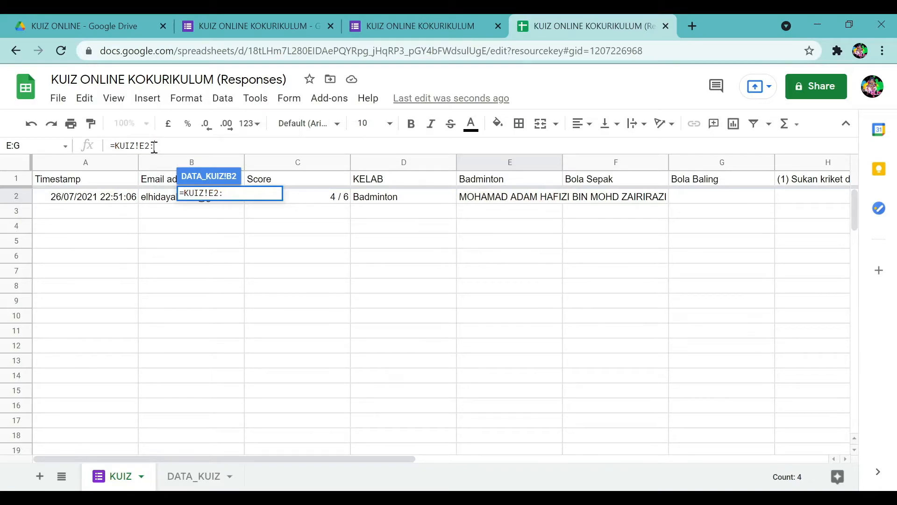
type("E")
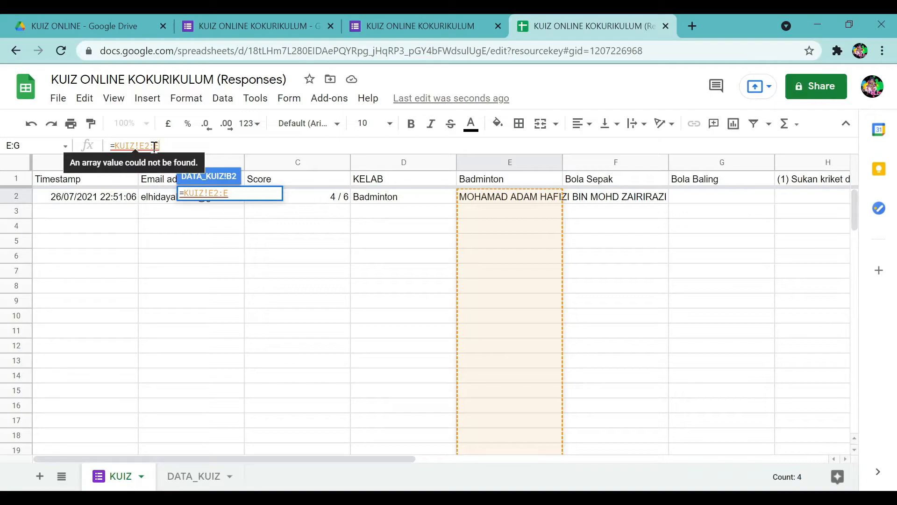
key("F4")
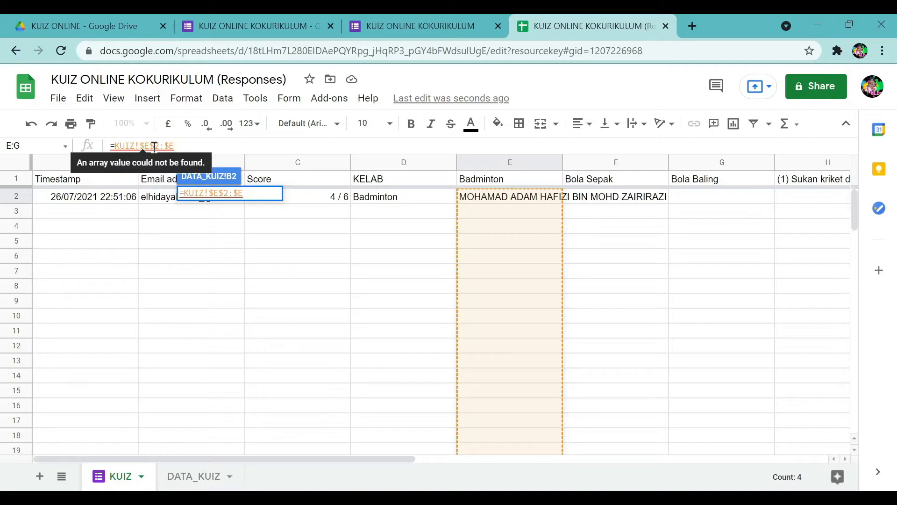
Append &KUIZ!$F$2:$F&KUIZ!$G$2:$G and commit the joined-name formula.
type("&")
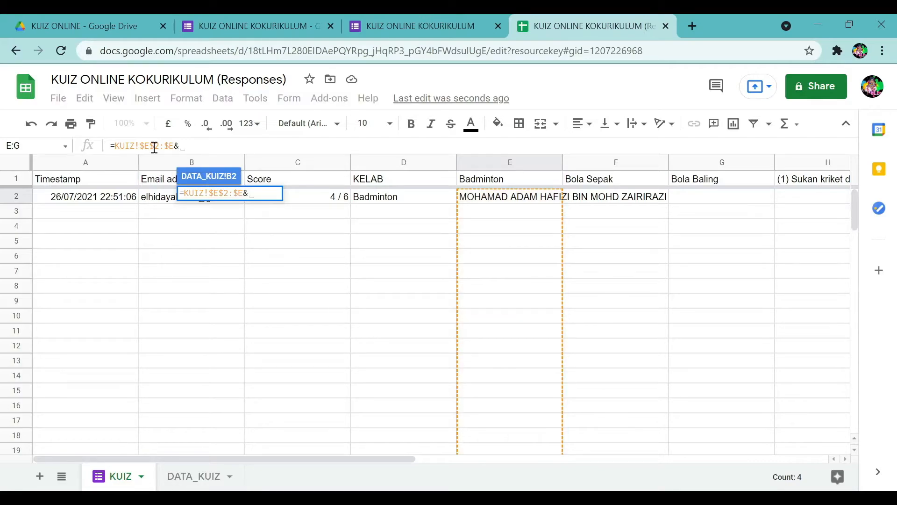
left_click(606, 204)
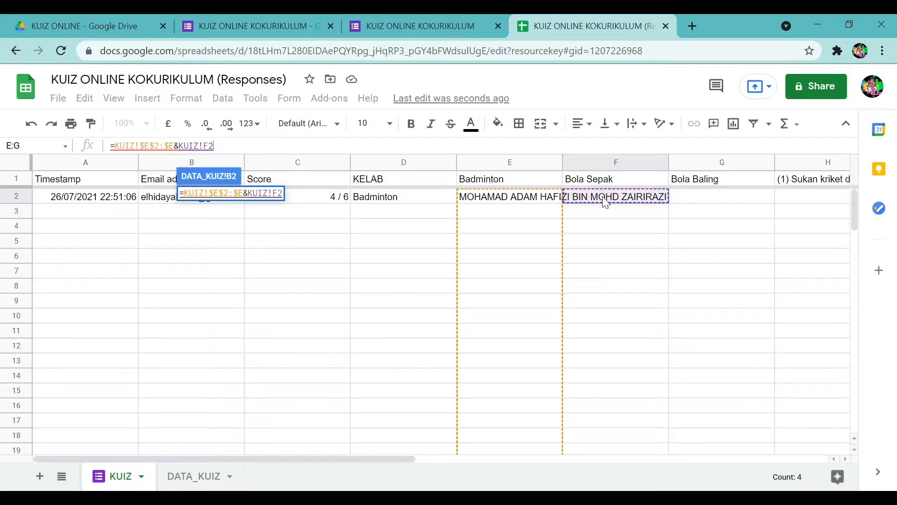
type(":F")
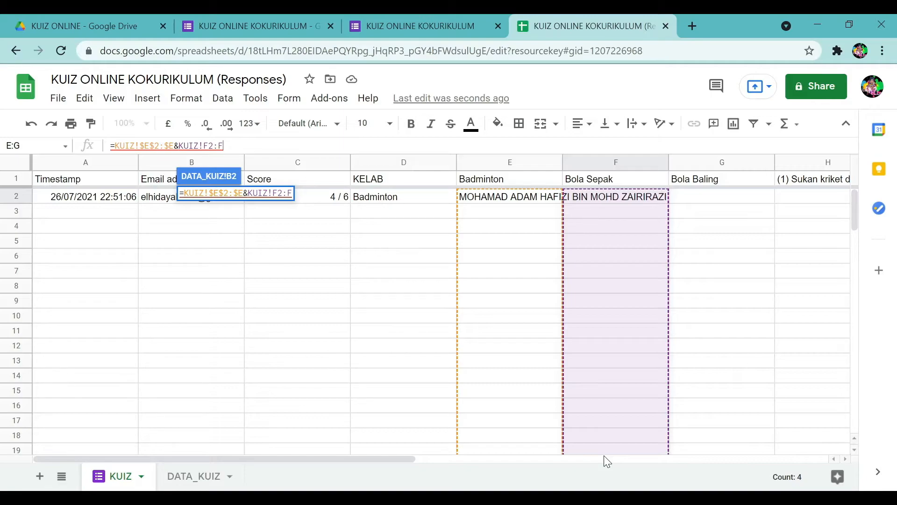
key("F4")
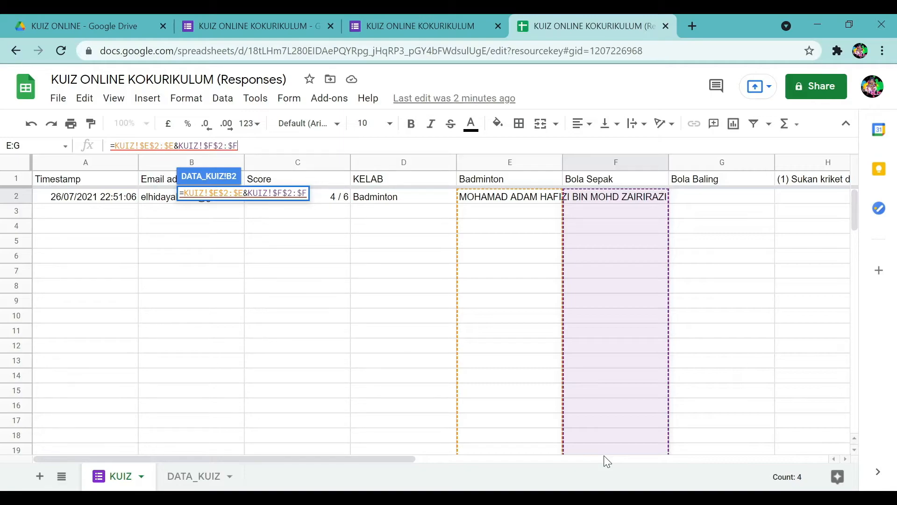
type("&")
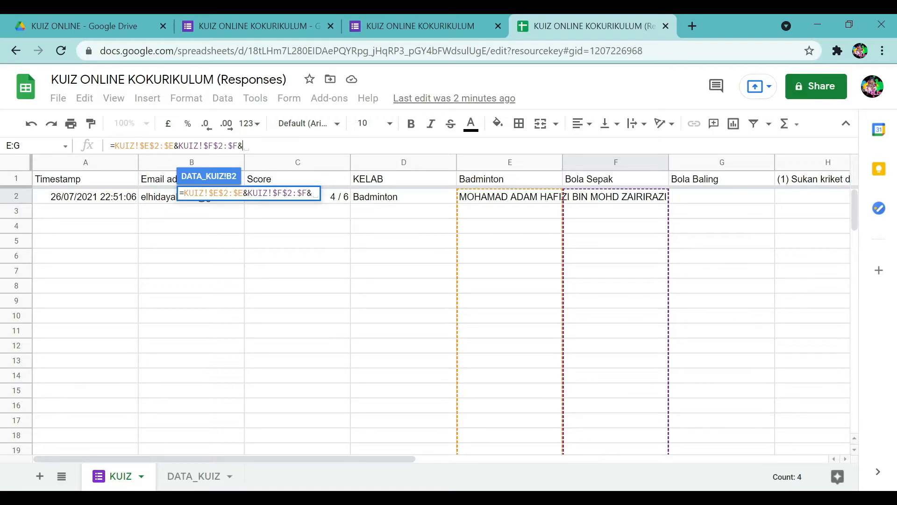
left_click(711, 202)
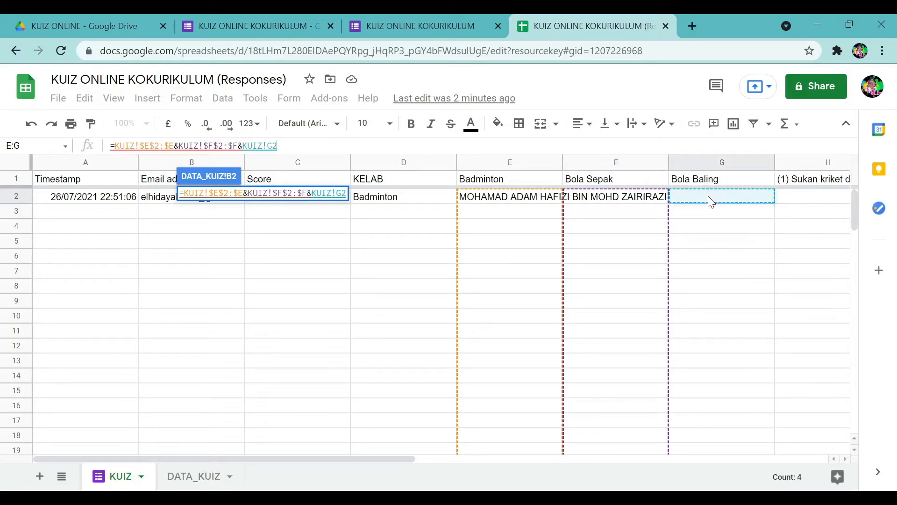
type(":")
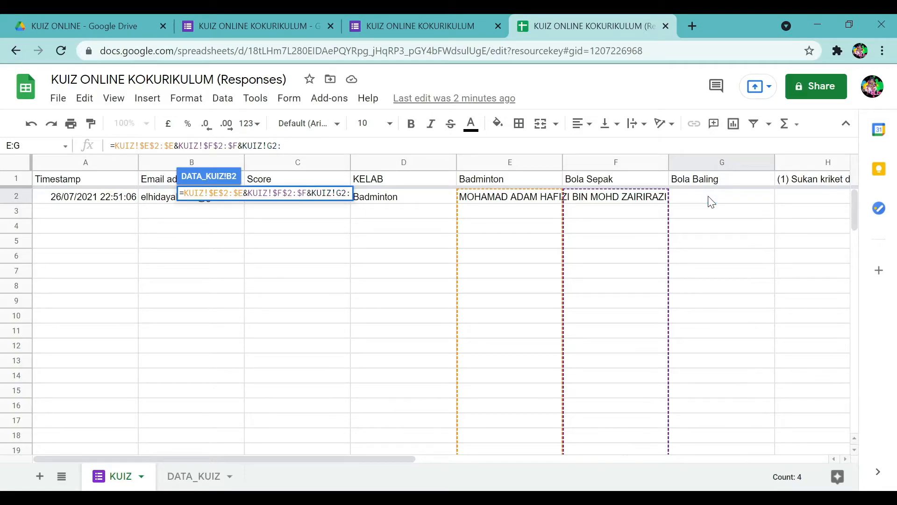
type("G")
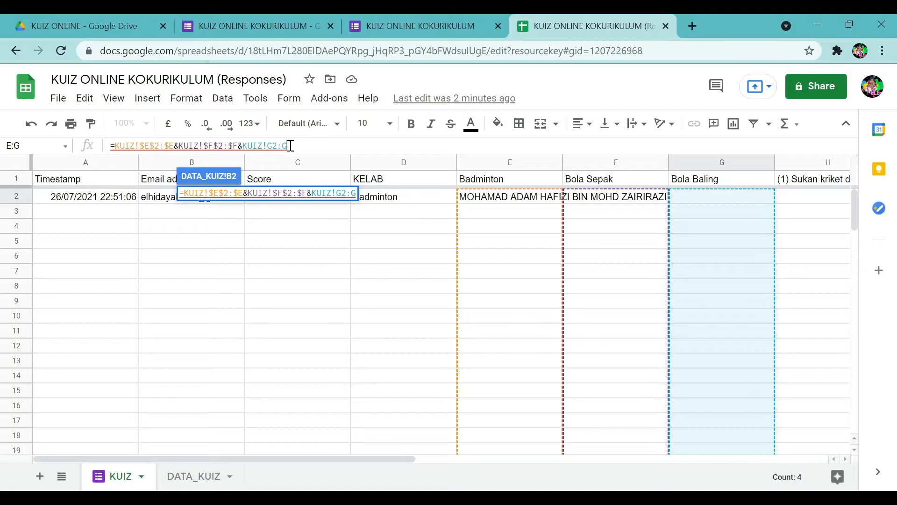
key("F4")
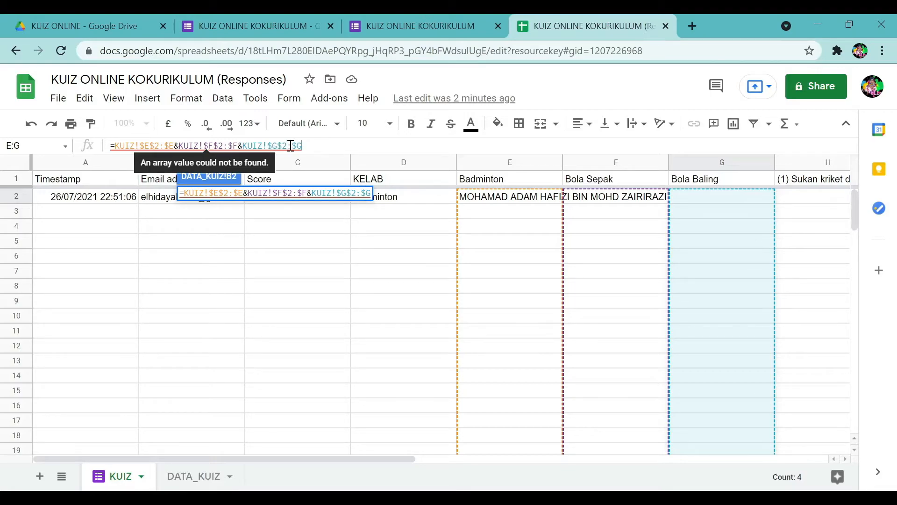
key("Return")
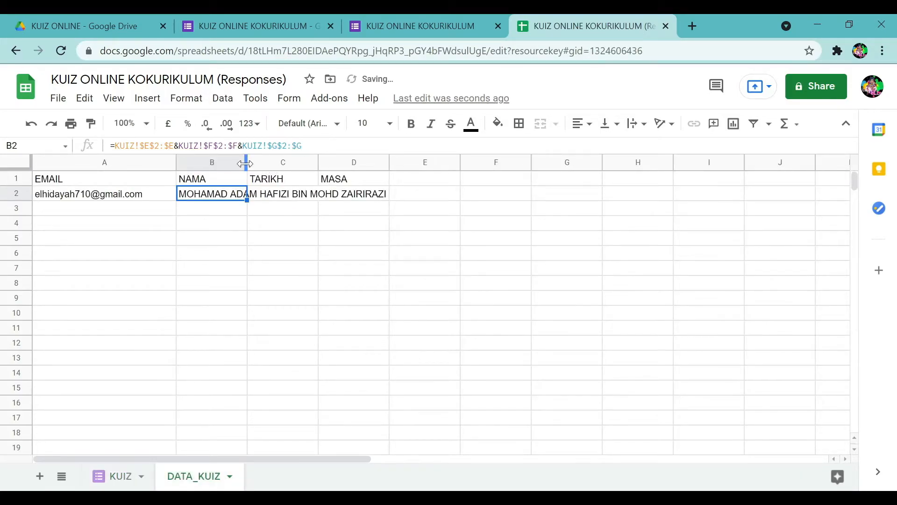
Widen column B and wrap B2's E&F&G name join in =arrayformula(...).
left_click_drag(390, 162, 408, 174)
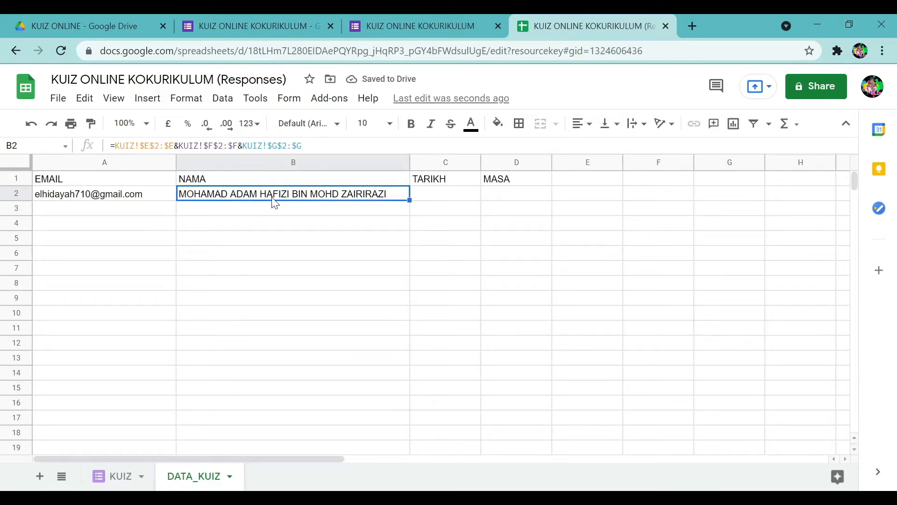
left_click(116, 146)
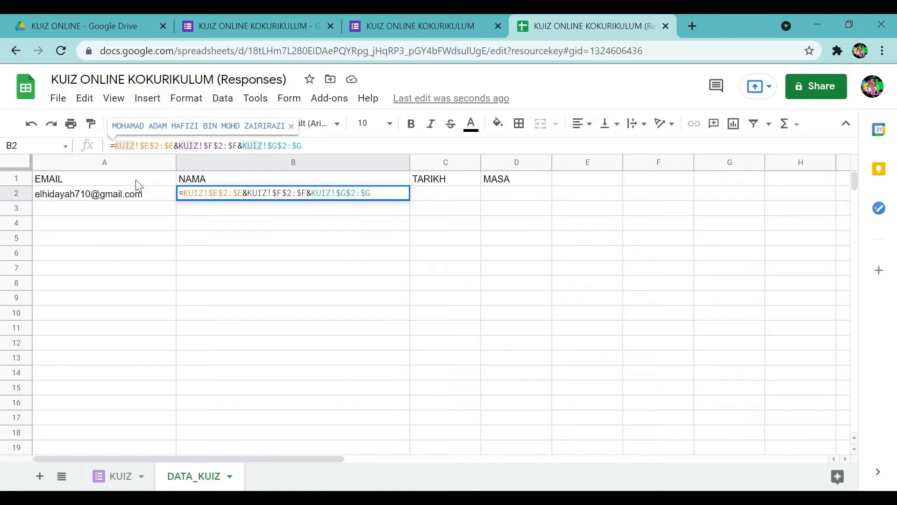
type("arra")
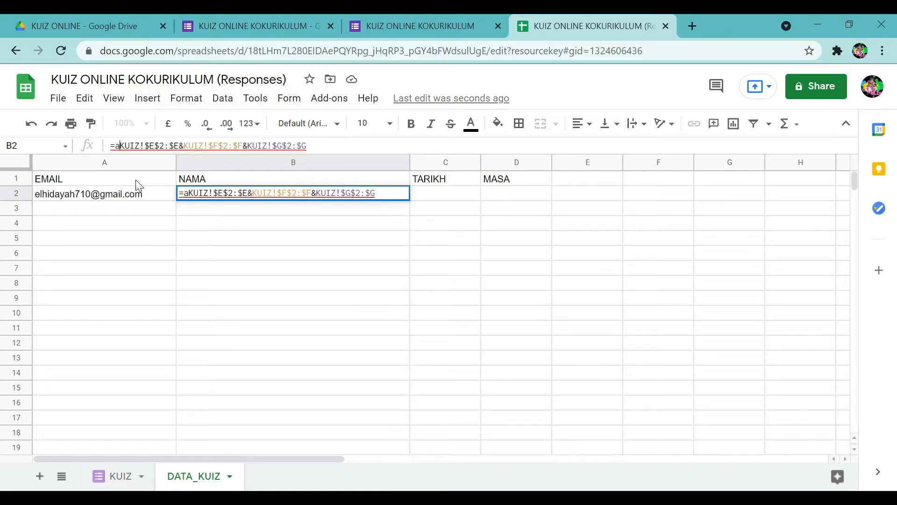
type("formula")
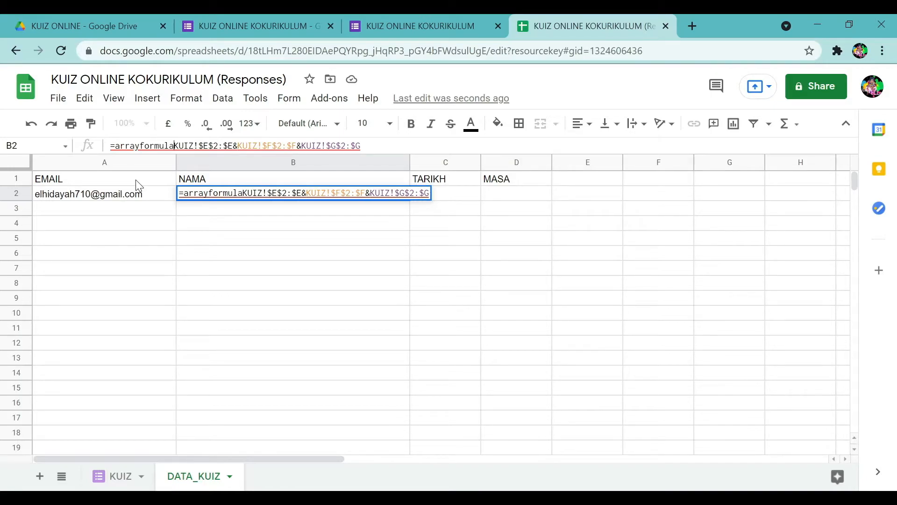
type("(")
left_click(390, 149)
type(")")
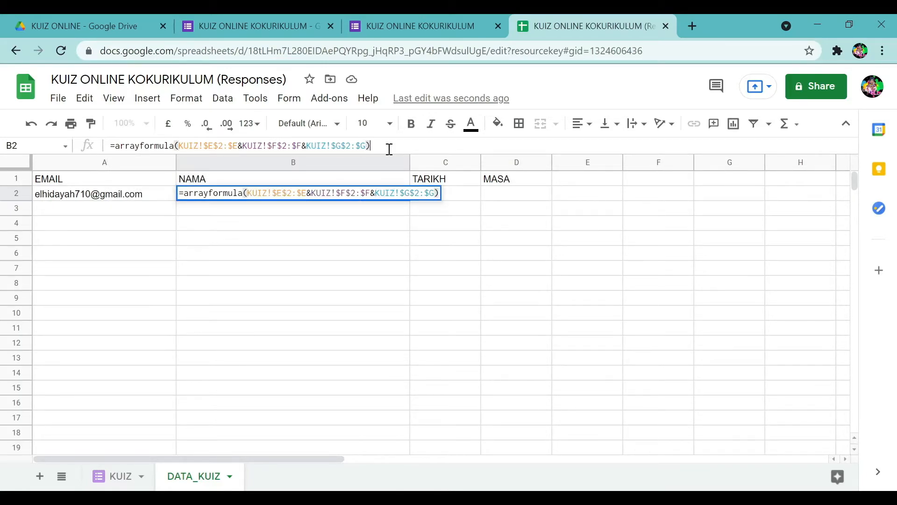
key("Return")
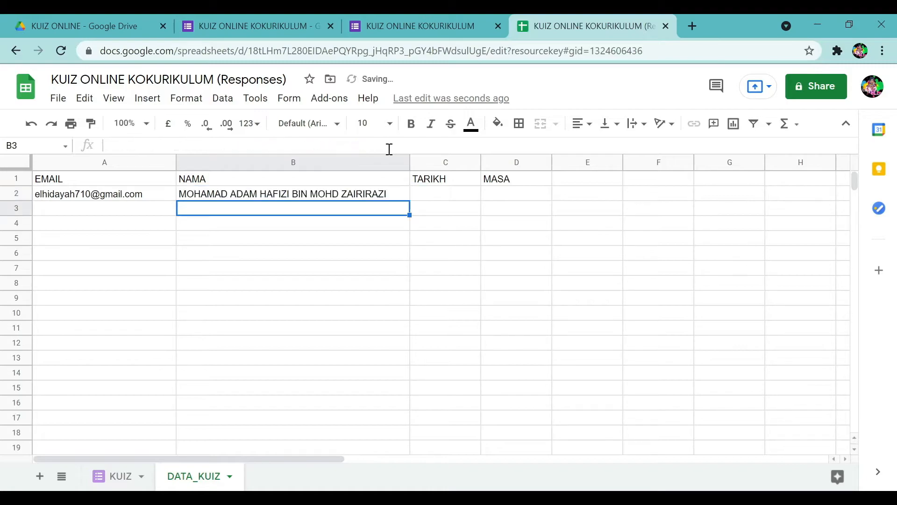
In TARIKH cell C2, begin an =split( formula sourced from the KUIZ sheet.
left_click(447, 196)
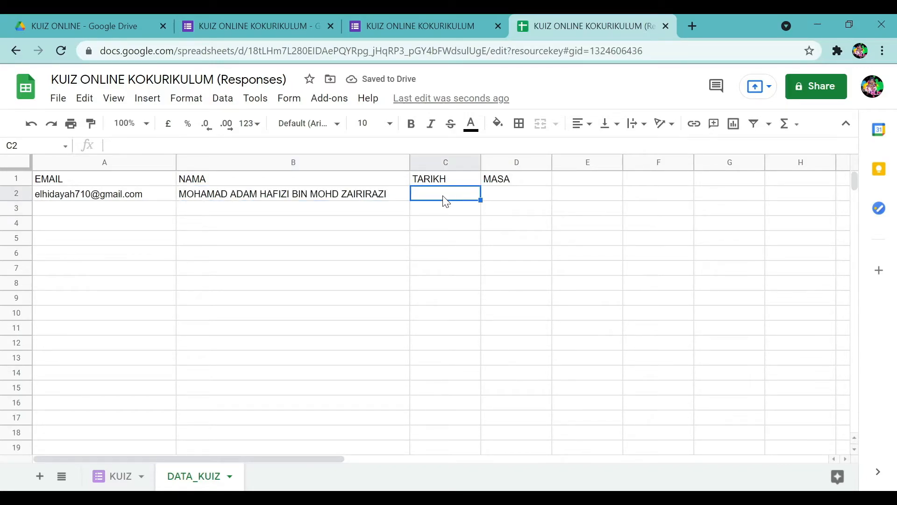
left_click(122, 476)
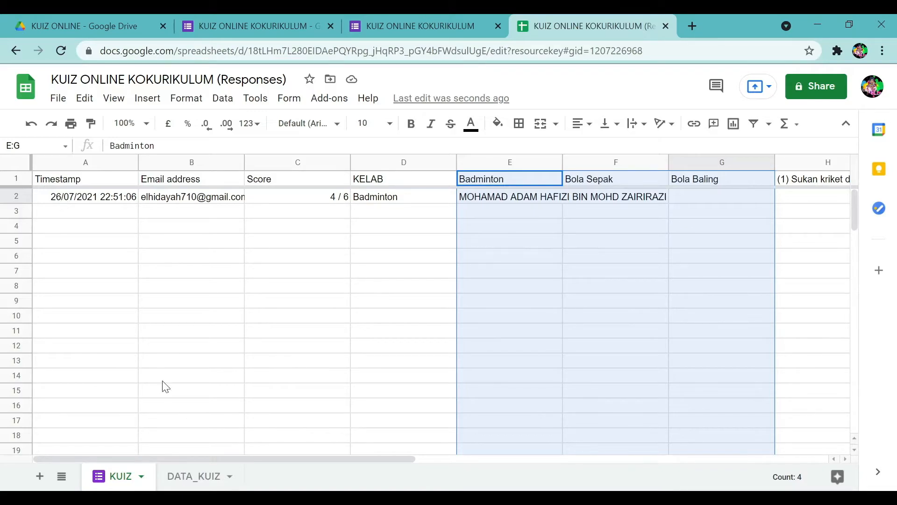
left_click(180, 475)
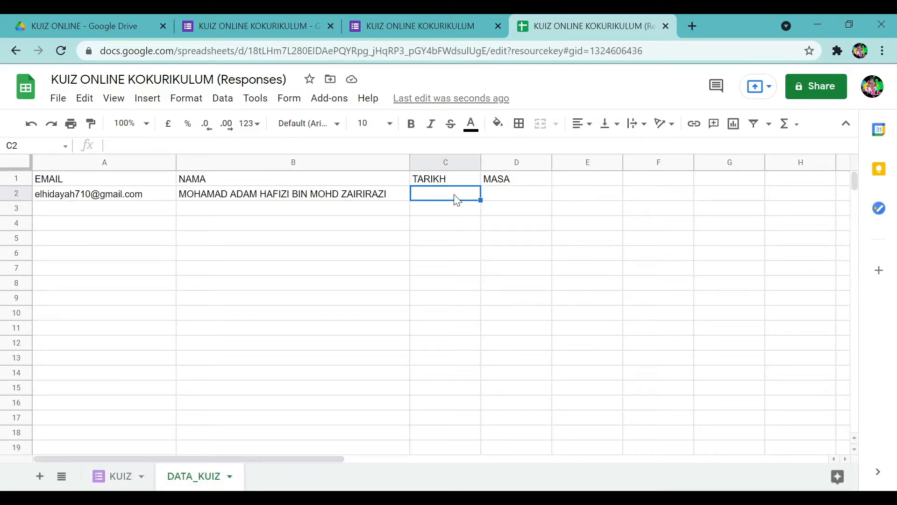
type("=")
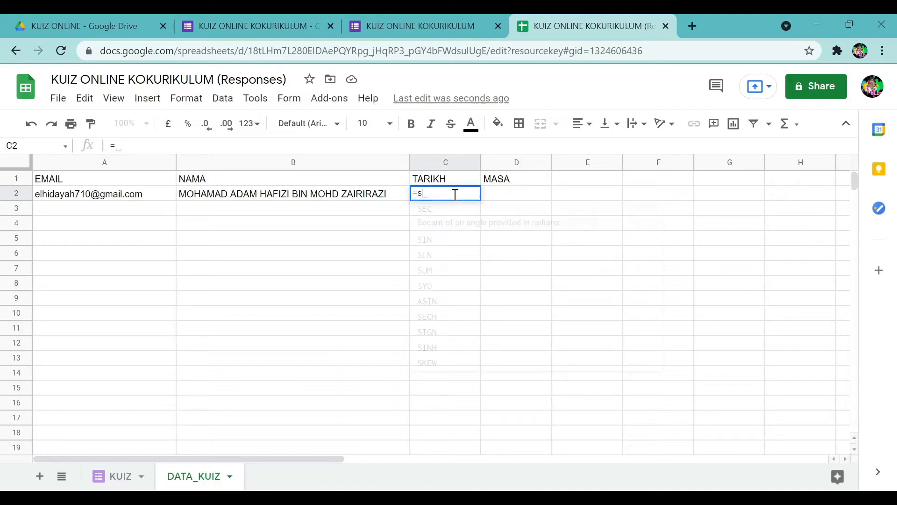
type("split")
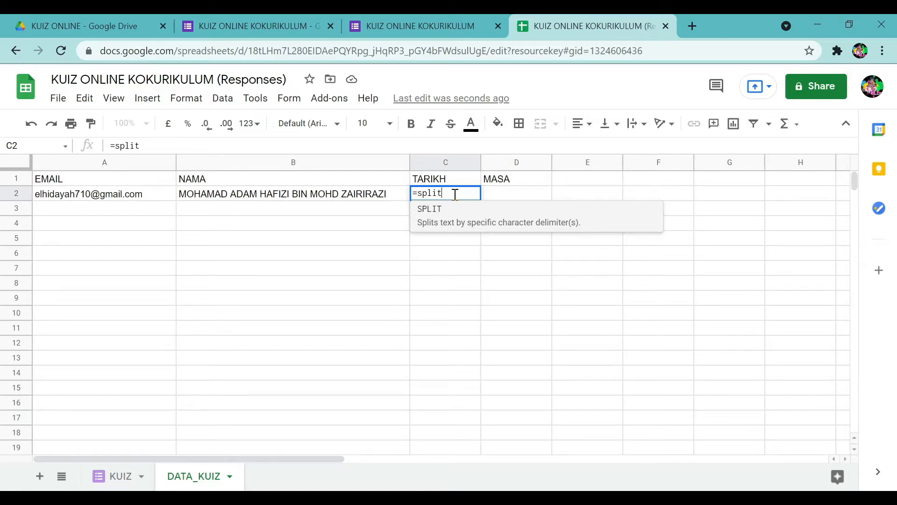
type("(")
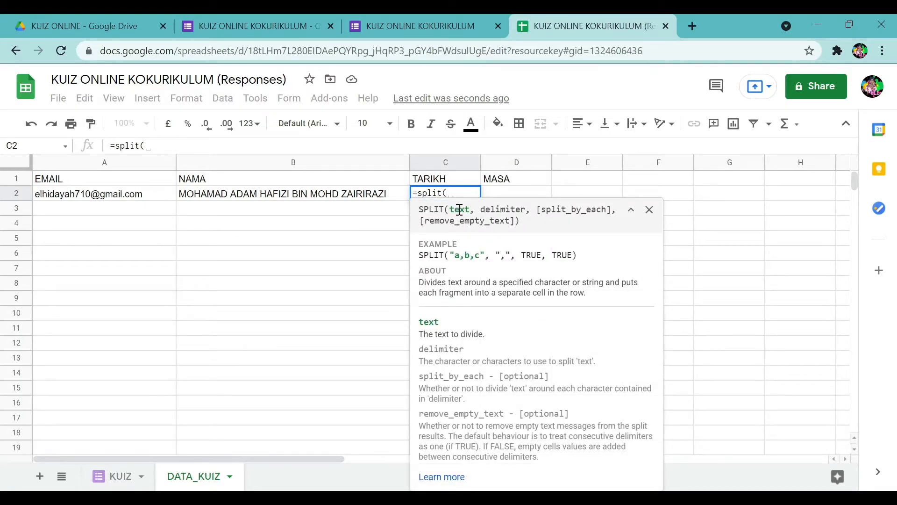
left_click(115, 477)
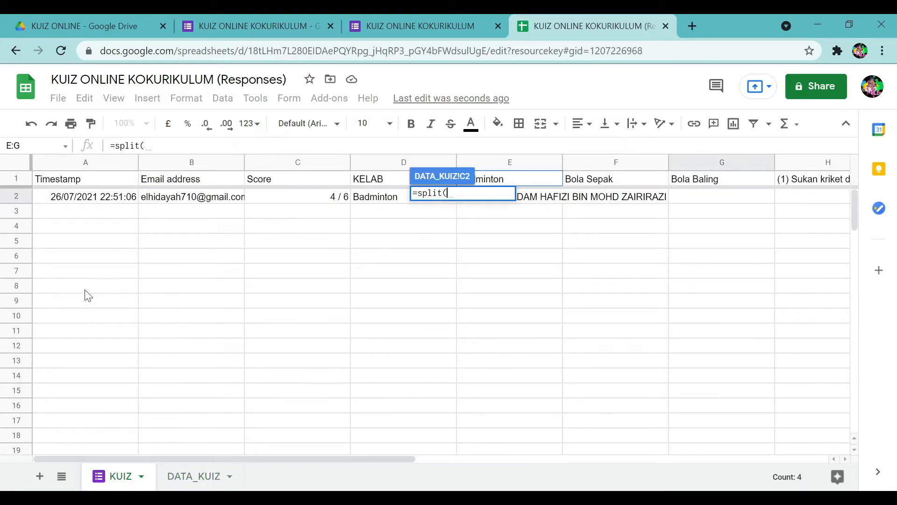
Complete C2 as =split(KUIZ!$A$2:$A," ") to separate the timestamp's date and time.
left_click(92, 197)
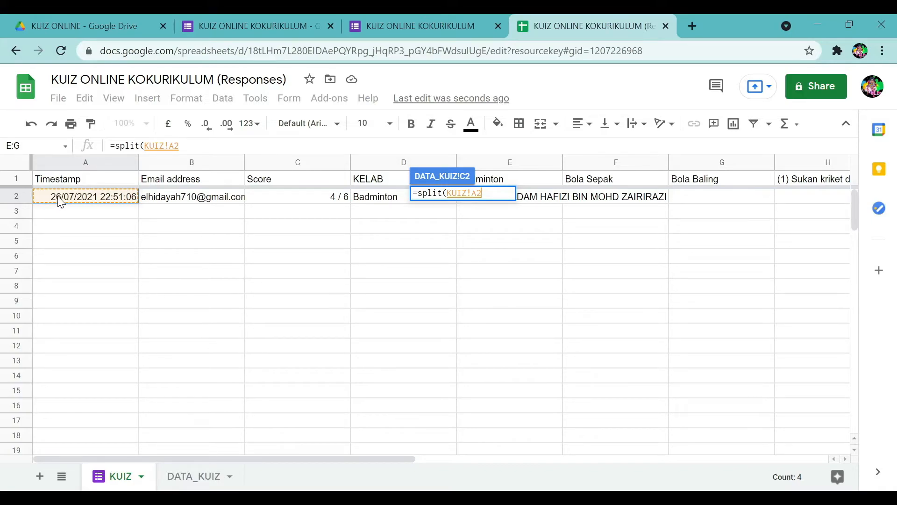
type(":A")
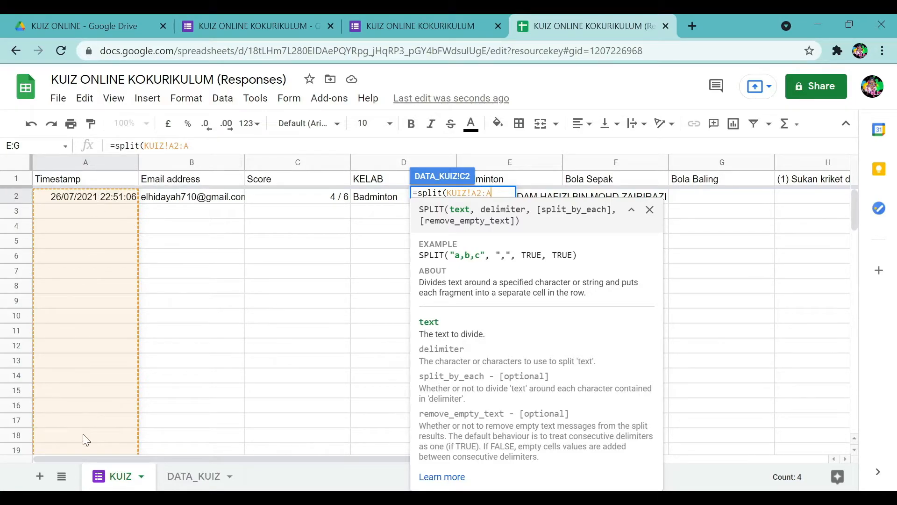
left_click(198, 146)
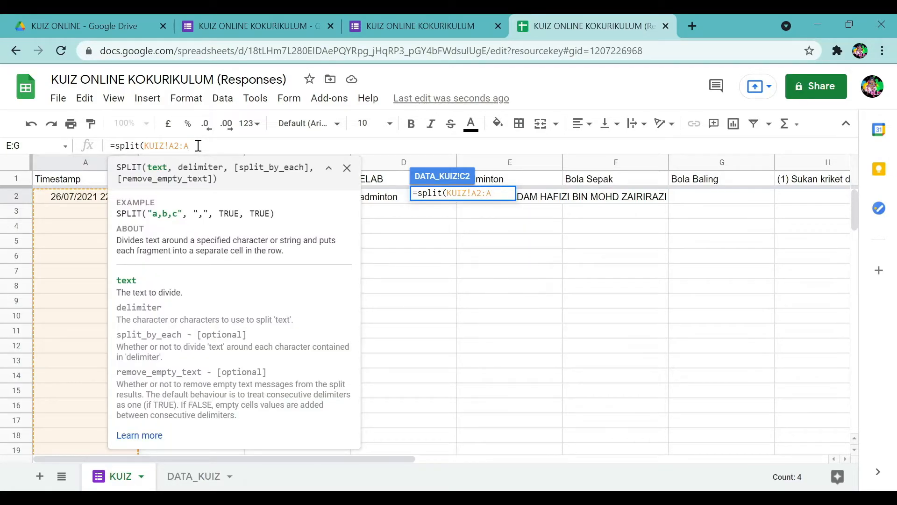
key("F4")
type(",")
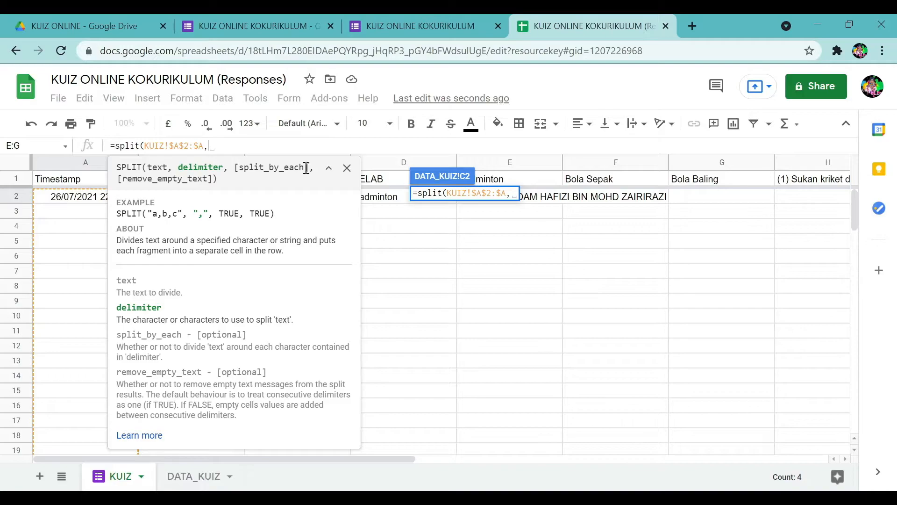
left_click(347, 168)
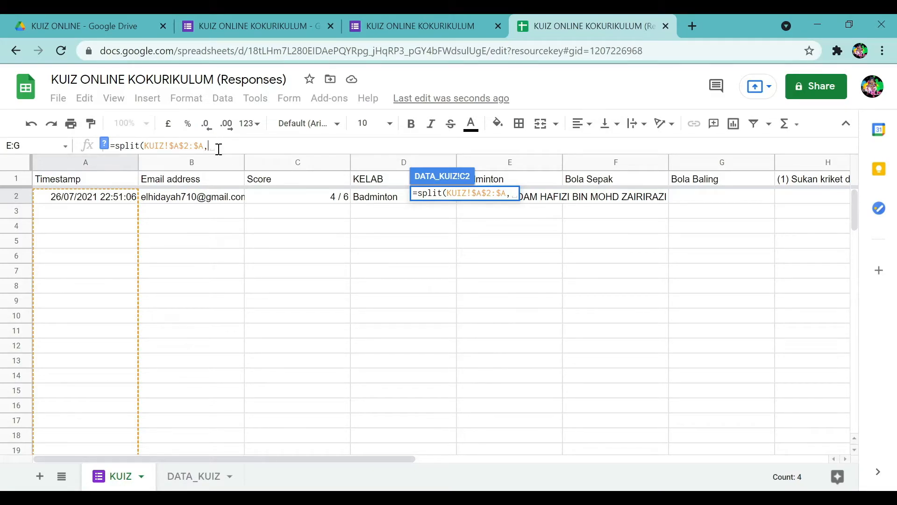
type("\"")
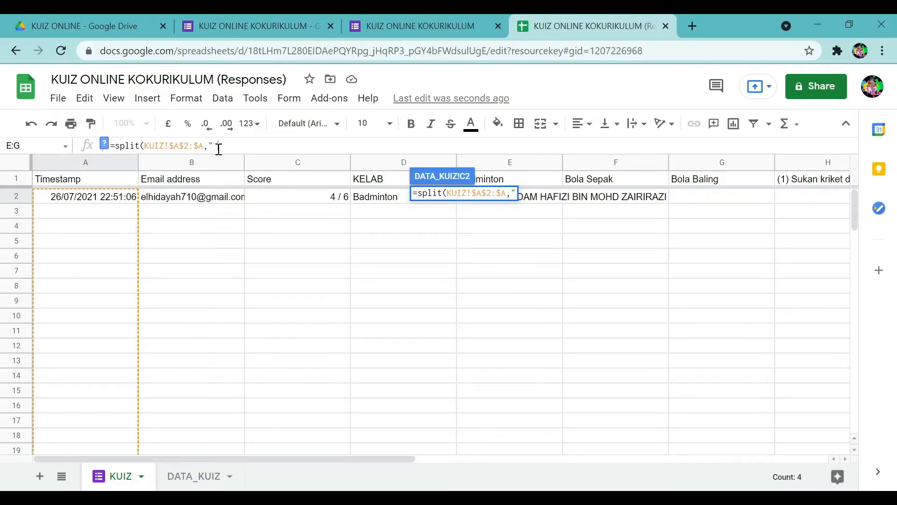
key("BackSpace")
key("BackSpace")
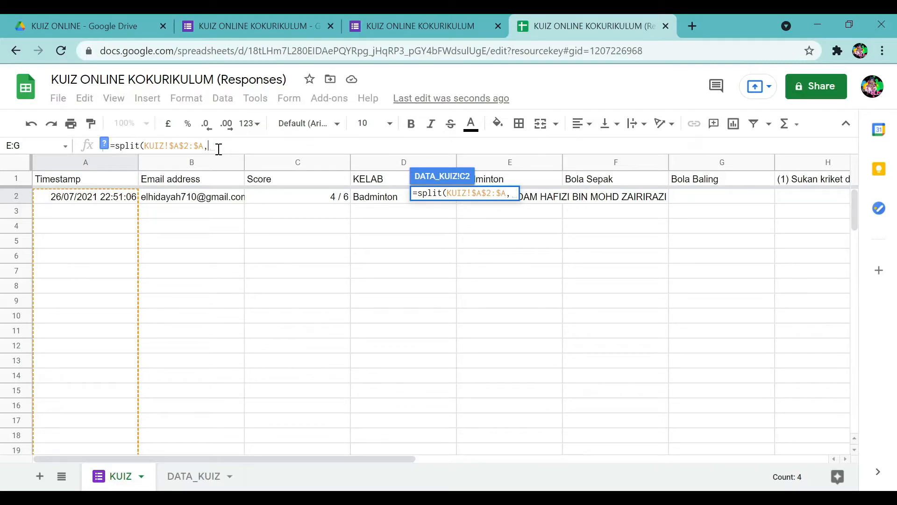
type("\"")
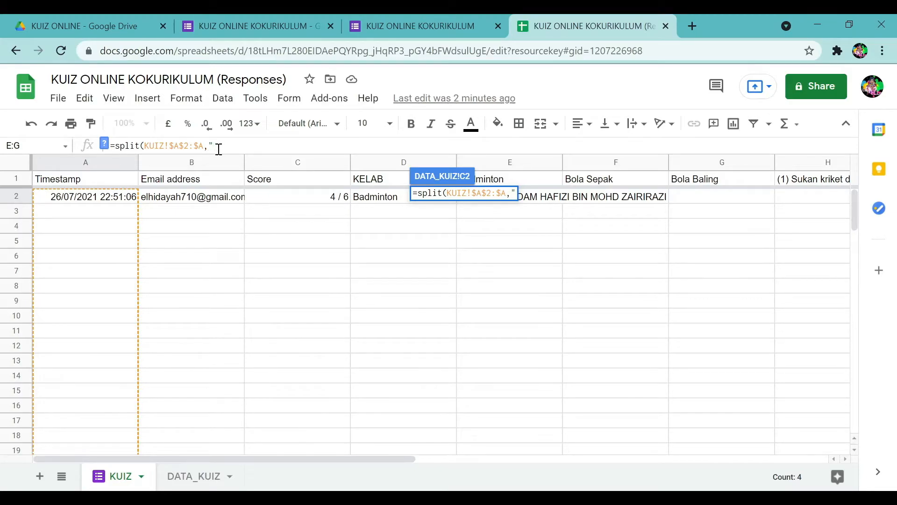
type(" \")")
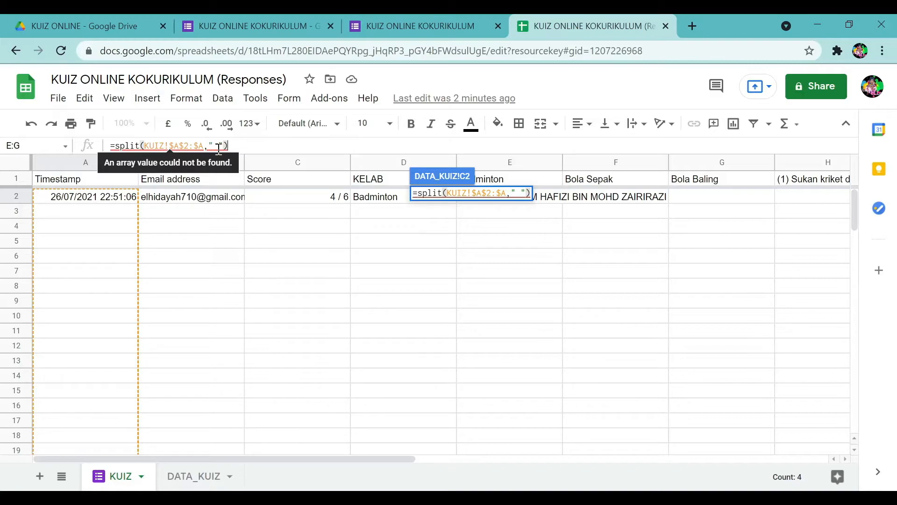
key("Return")
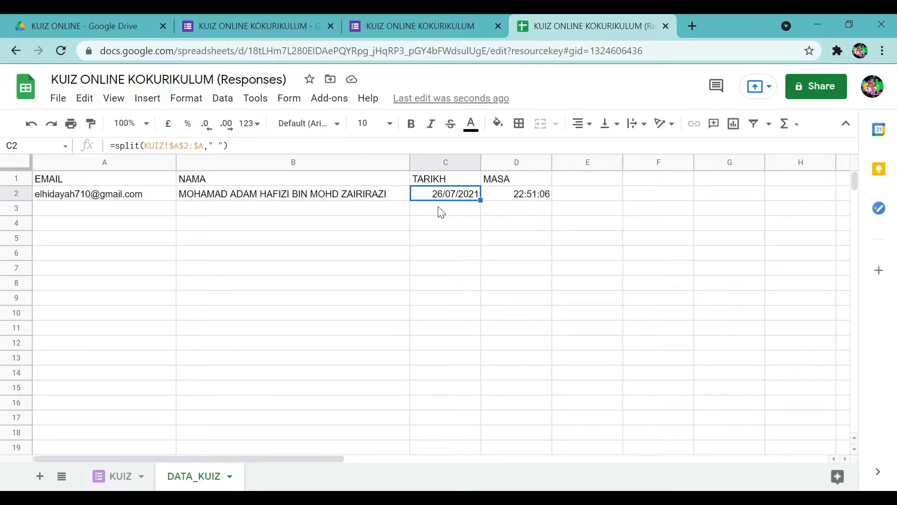
Wrap C2's split formula in arrayformula so it fills the whole column.
left_click(117, 146)
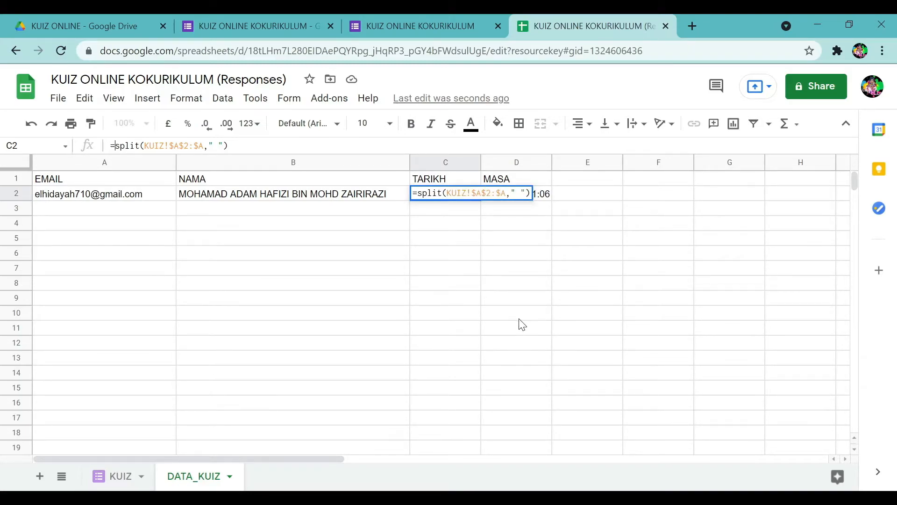
type("array")
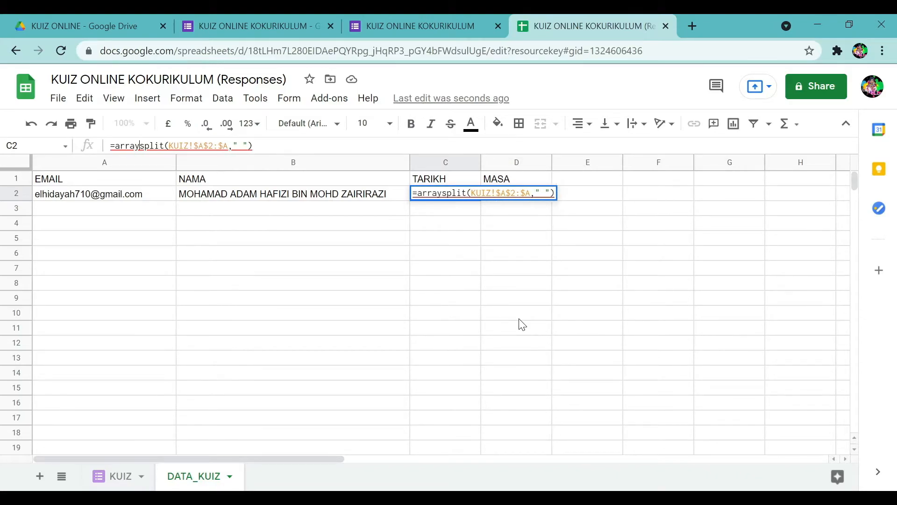
type("formula")
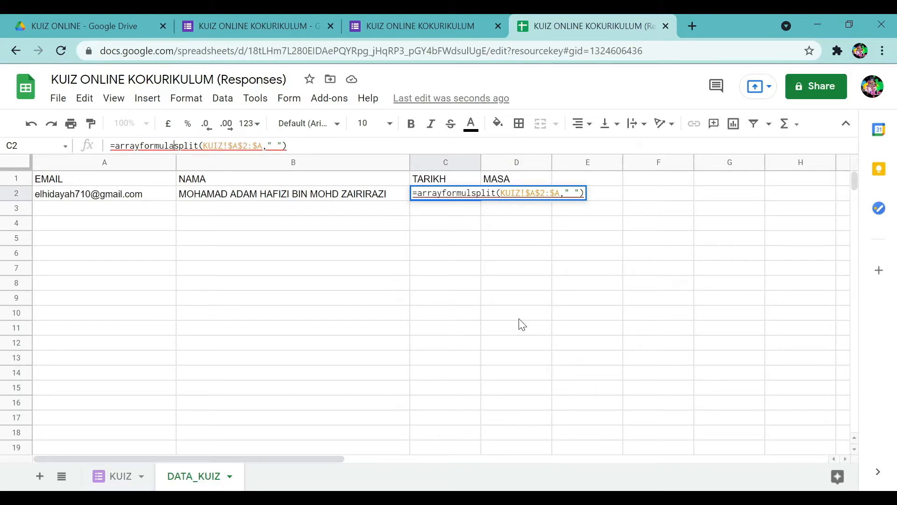
type("(")
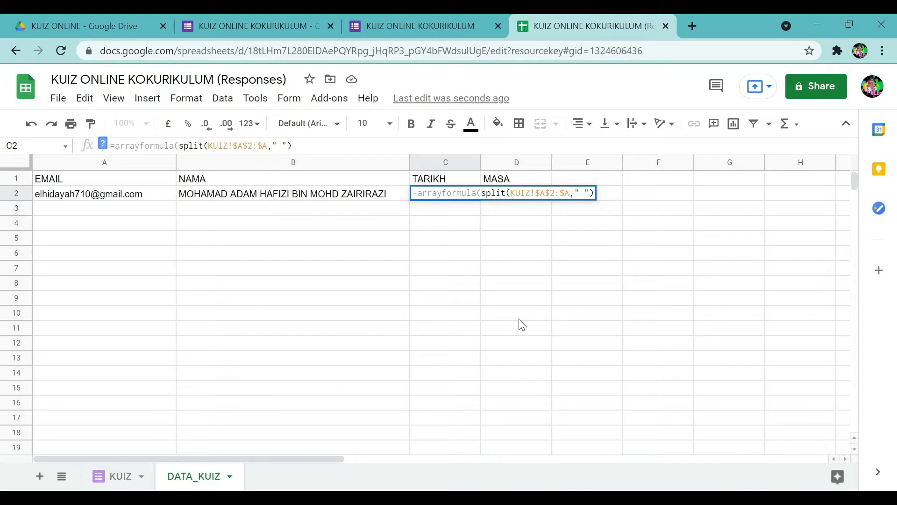
left_click(315, 146)
type(")")
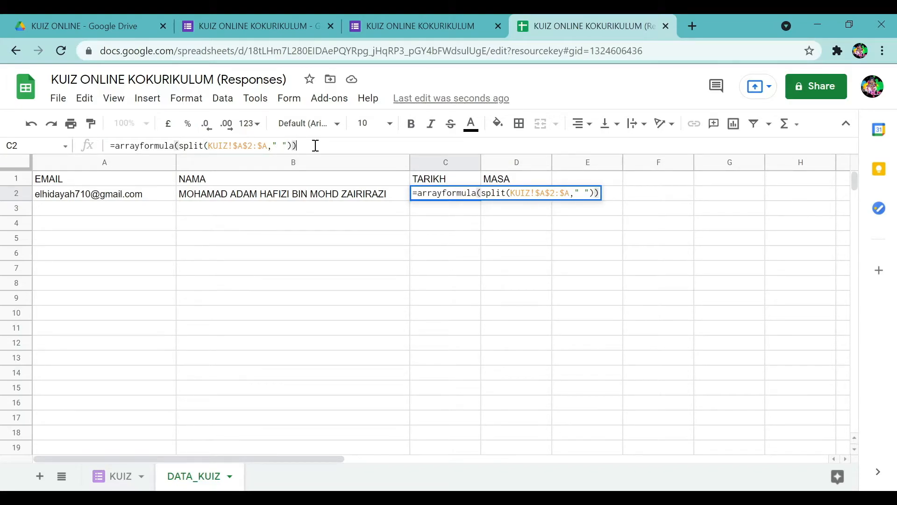
key("Return")
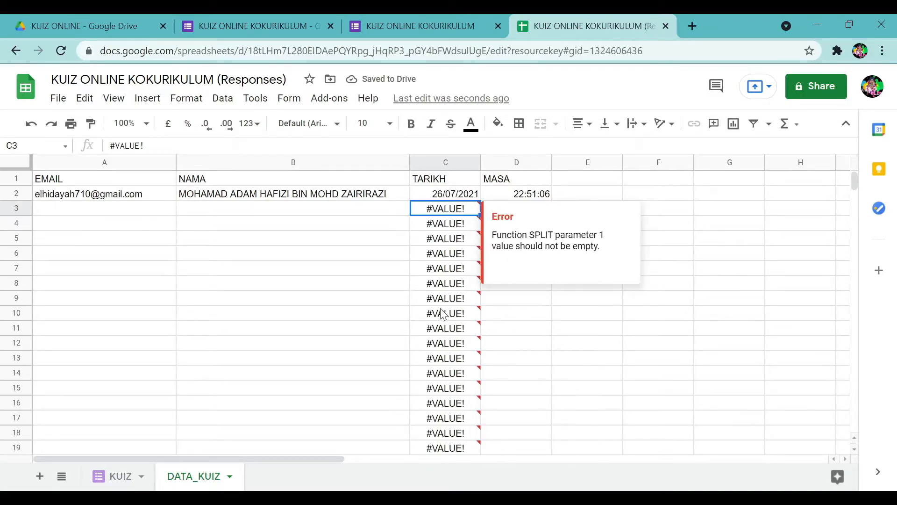
Inspect the C2 date result and compare against the KUIZ response sheet.
mouse_move(444, 317)
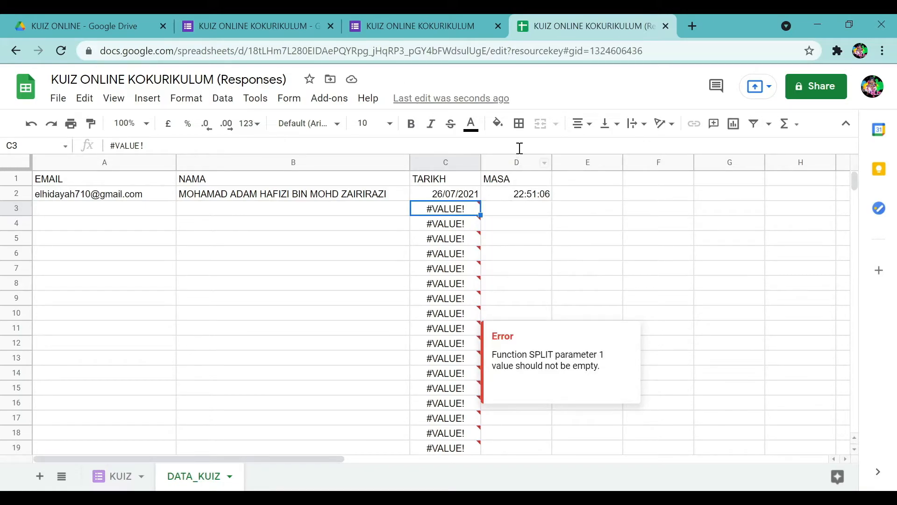
left_click(512, 198)
left_click(460, 197)
mouse_move(458, 216)
left_click(117, 476)
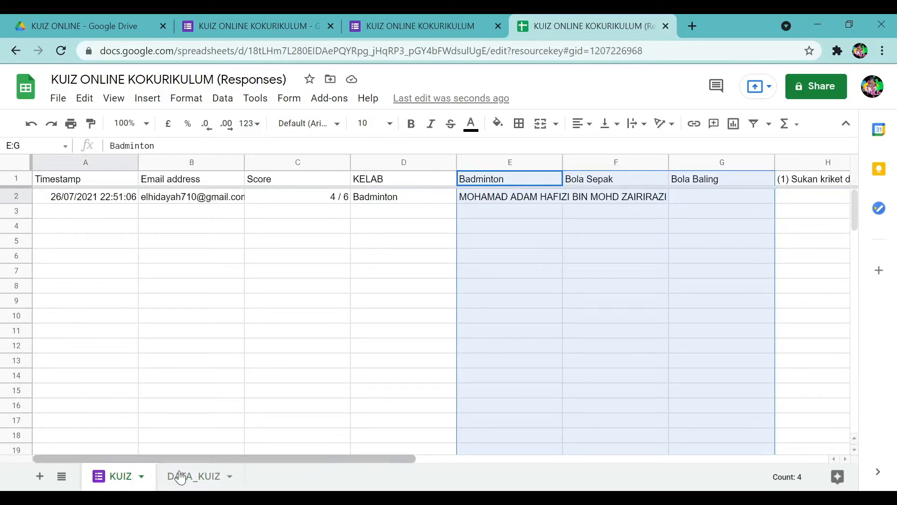
left_click(179, 482)
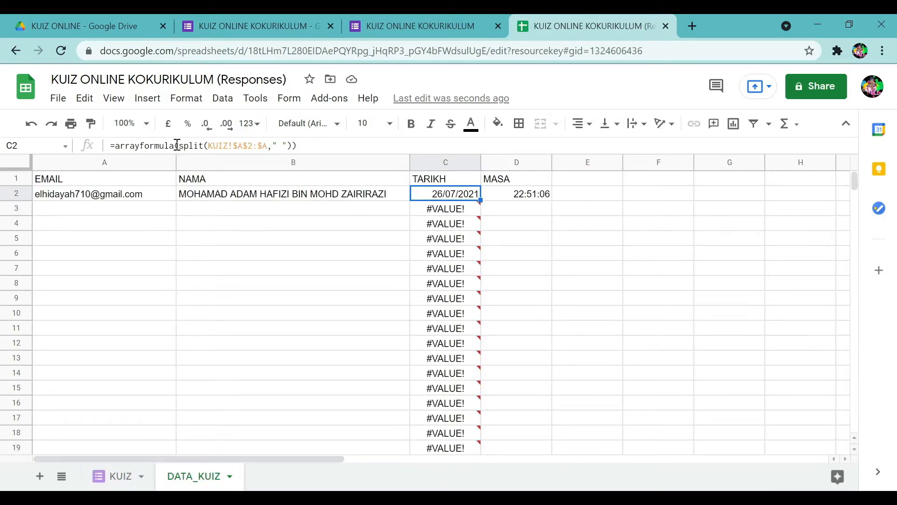
left_click(411, 496)
left_click(634, 27)
Add IFERROR inside the arrayformula so empty rows show blank instead of #VALUE!
left_click(178, 146)
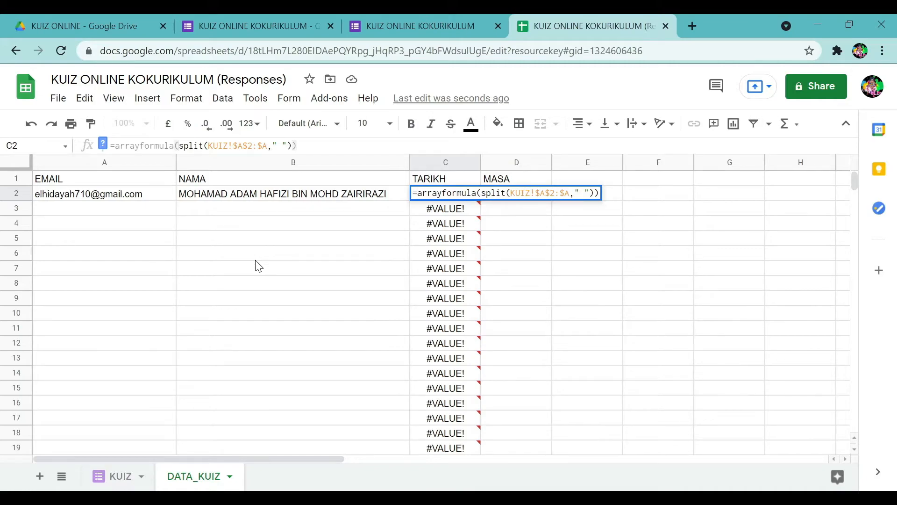
type("iferr")
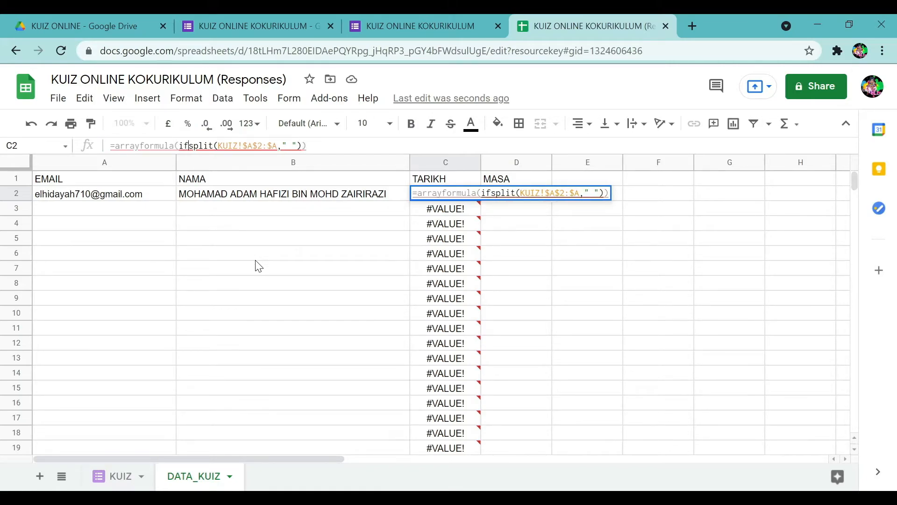
type("or")
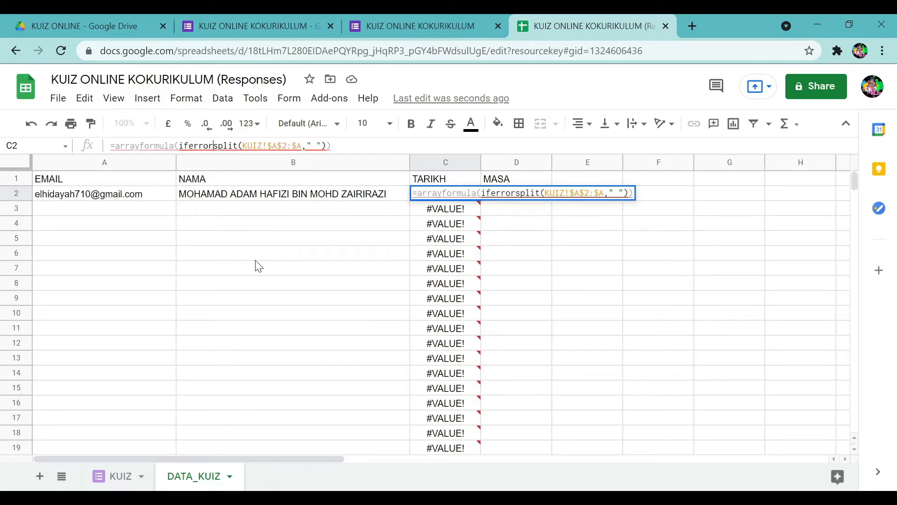
type("&")
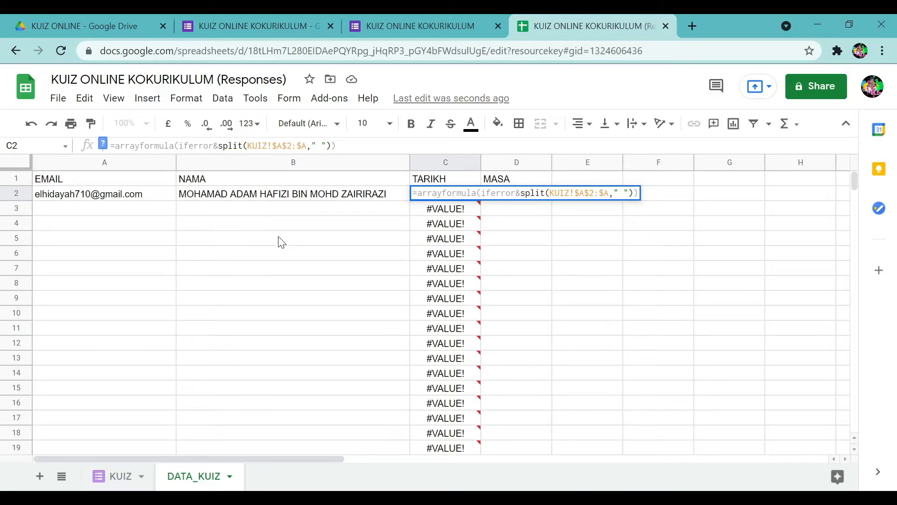
key("BackSpace")
type("(")
left_click(359, 149)
type(")")
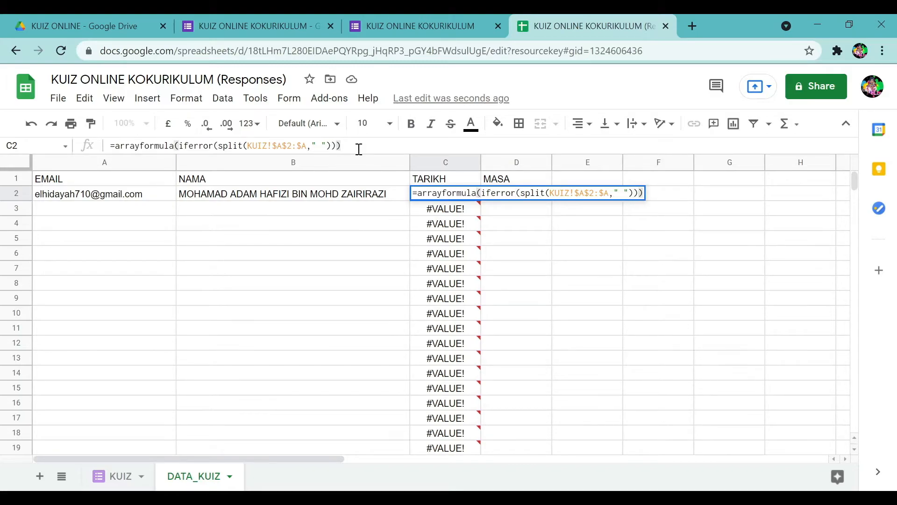
key("Return")
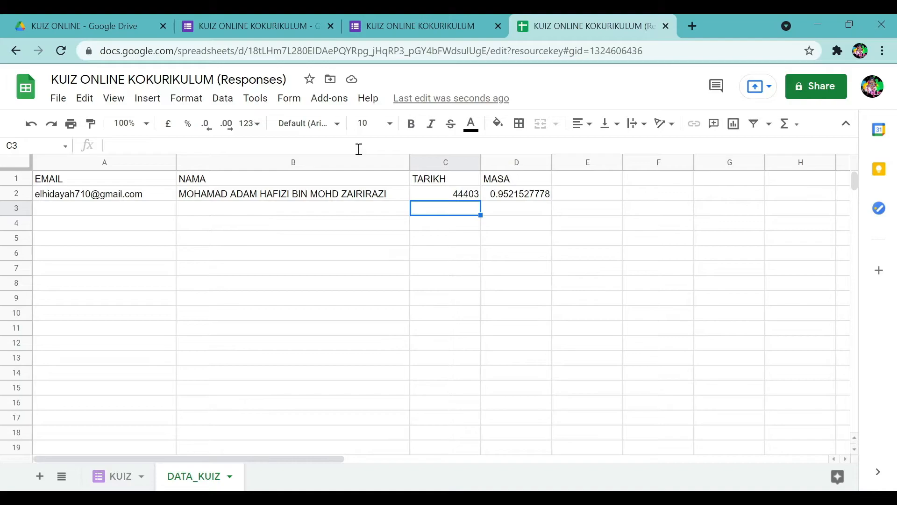
left_click(452, 196)
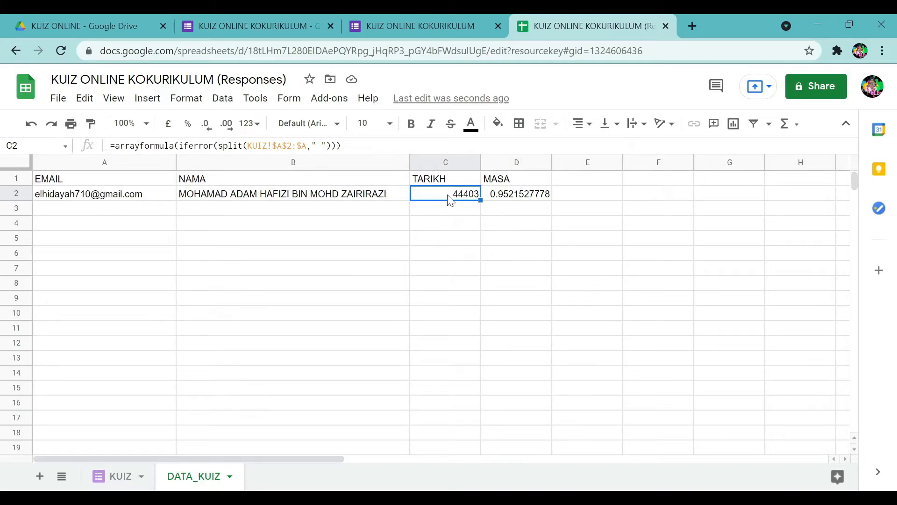
Format the TARIKH column as a date, showing 26/07/2021.
left_click(440, 160)
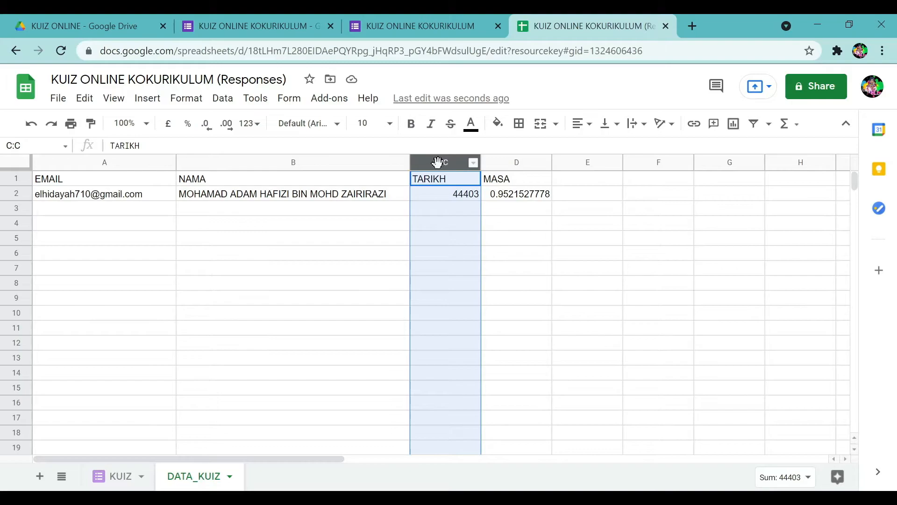
left_click(183, 99)
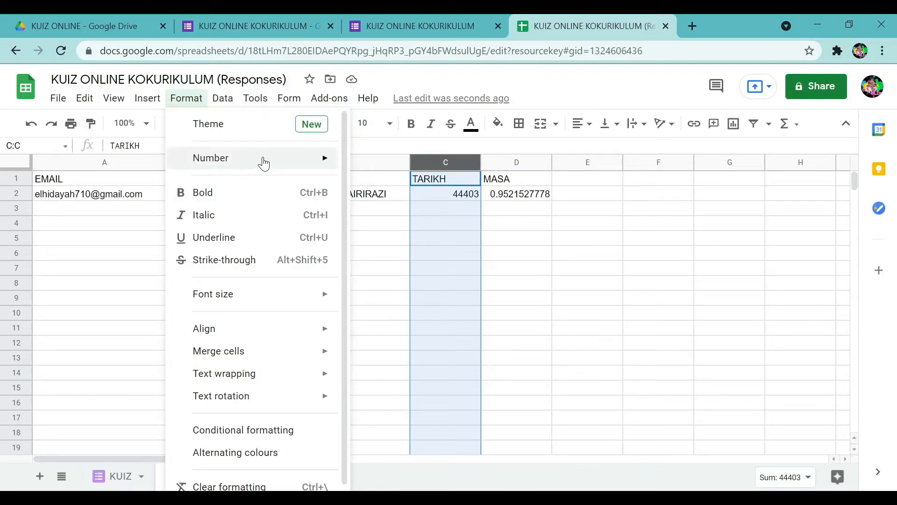
mouse_move(264, 161)
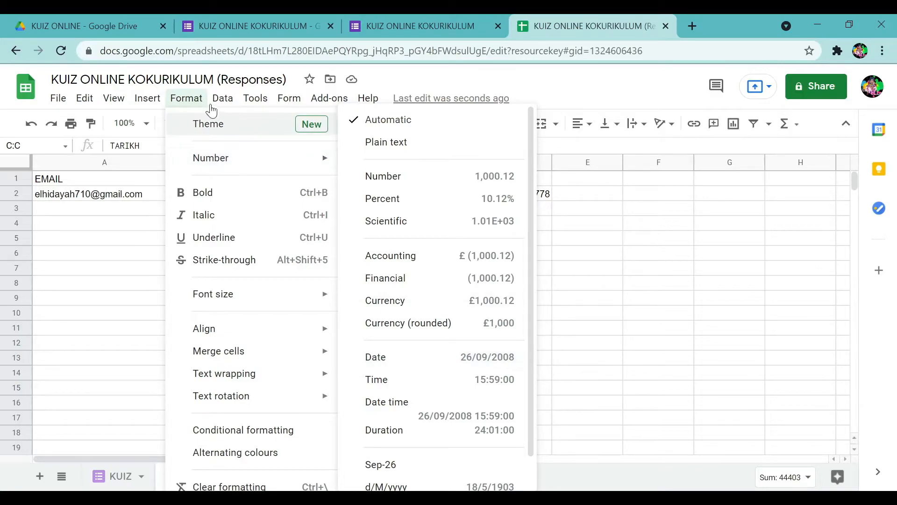
mouse_move(182, 100)
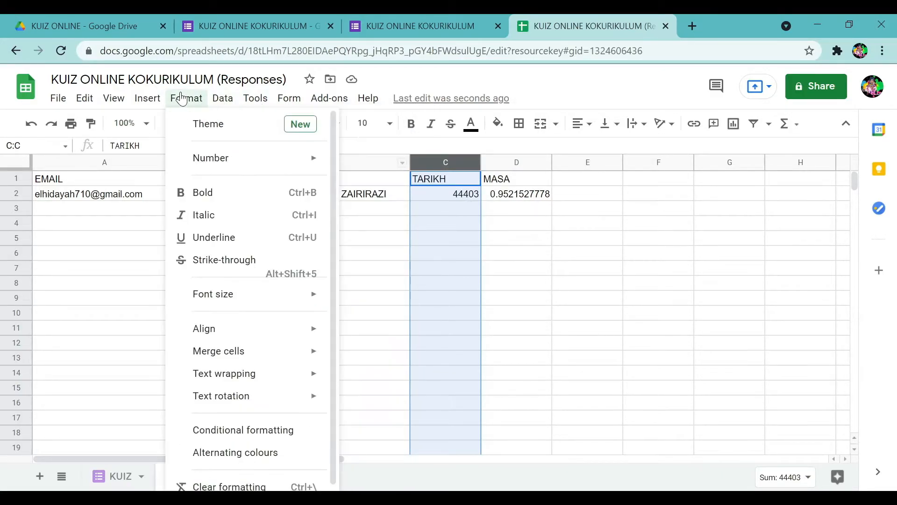
mouse_move(199, 161)
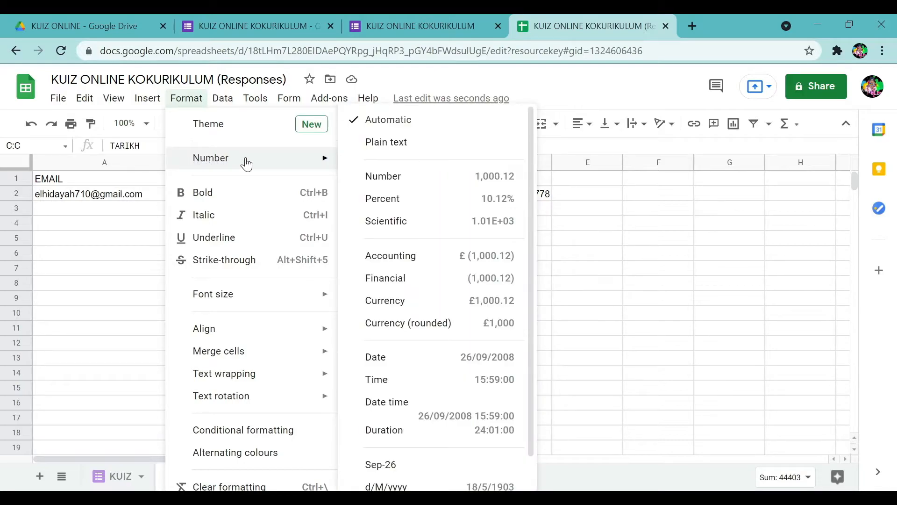
left_click(427, 359)
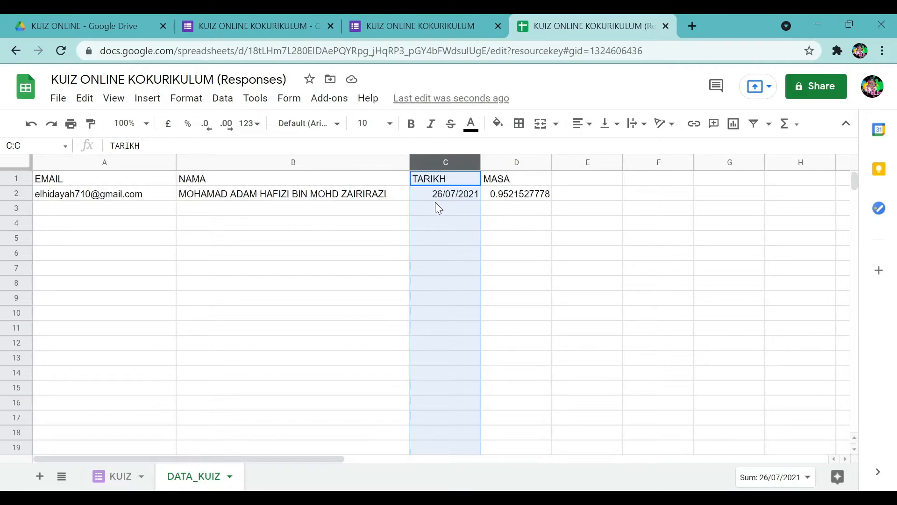
Format the MASA column as a time, showing 22:51:06.
left_click(503, 159)
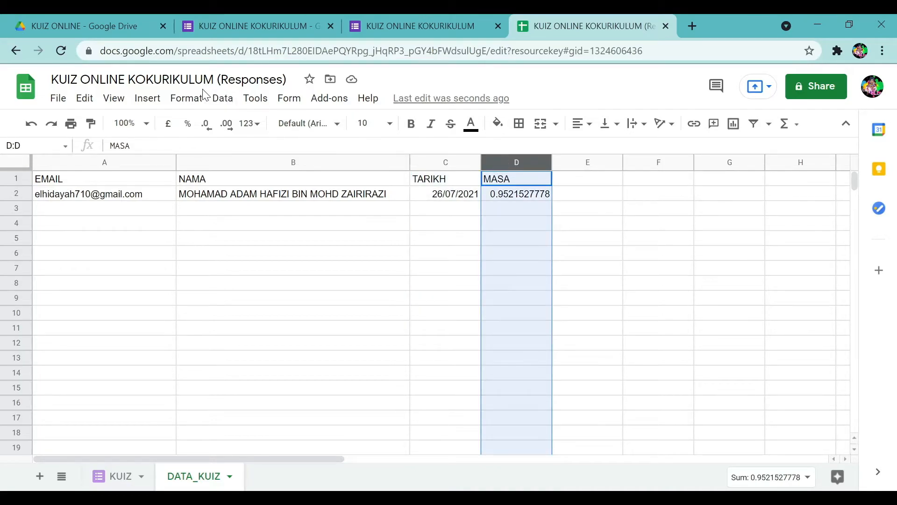
left_click(174, 106)
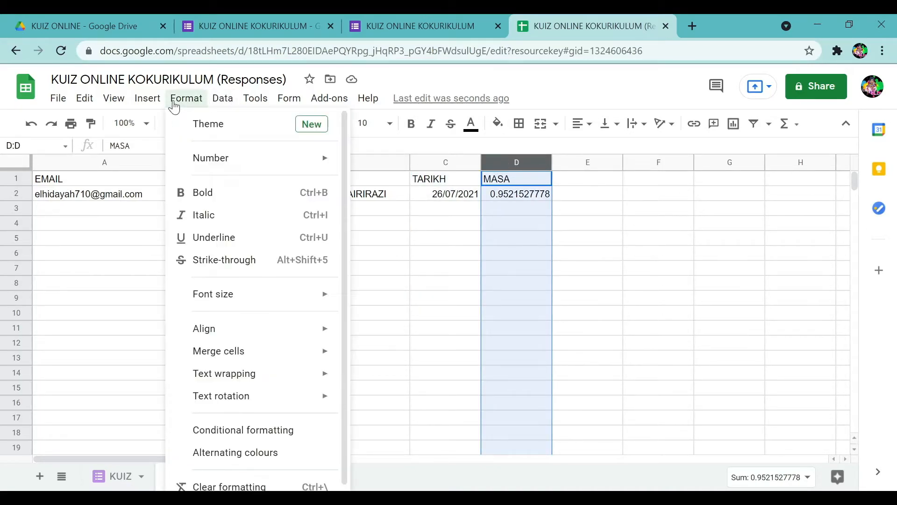
mouse_move(209, 169)
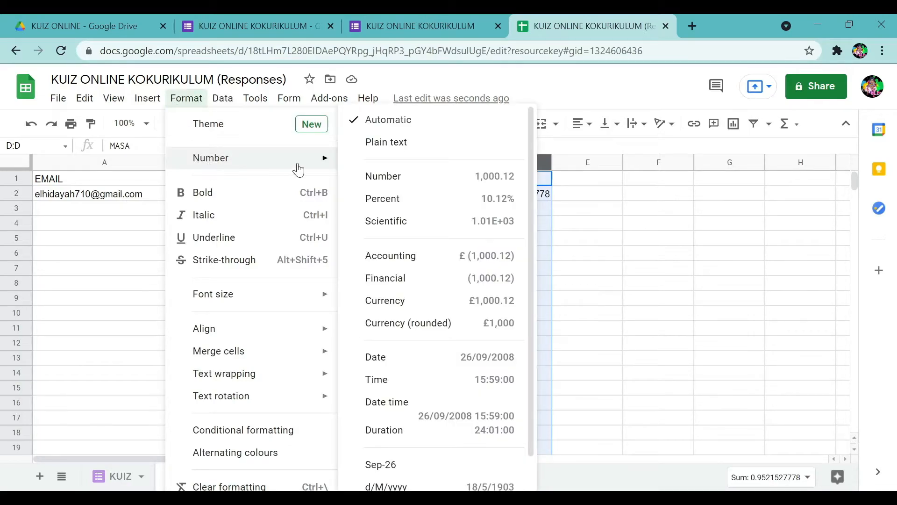
left_click(417, 379)
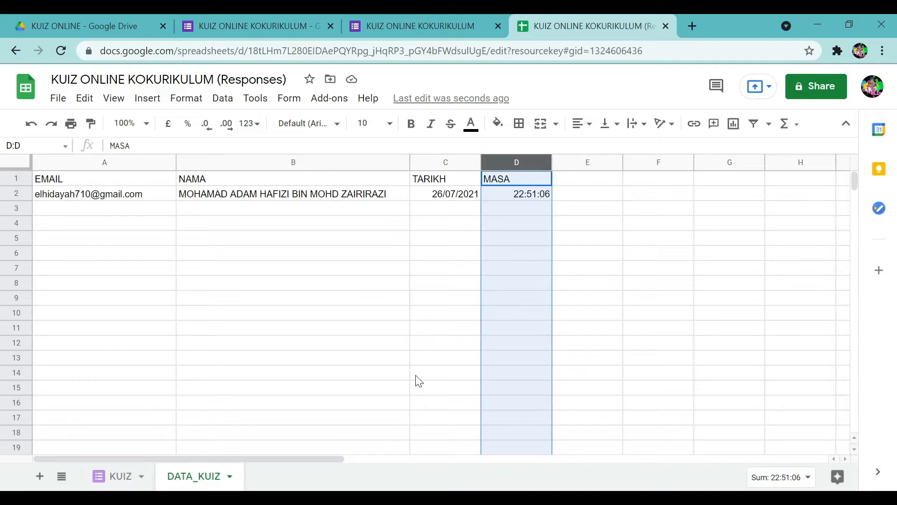
Open the live quiz form preview from the form's responses page.
left_click(411, 24)
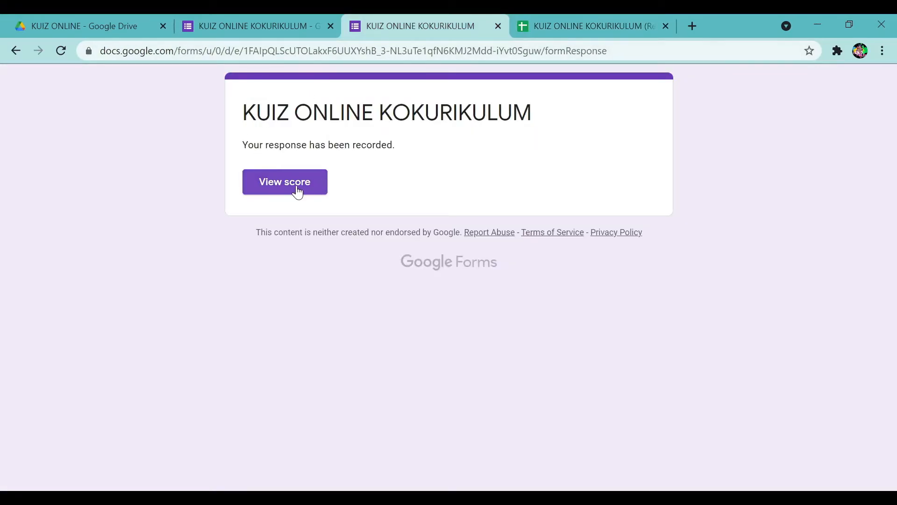
left_click(498, 26)
left_click(258, 21)
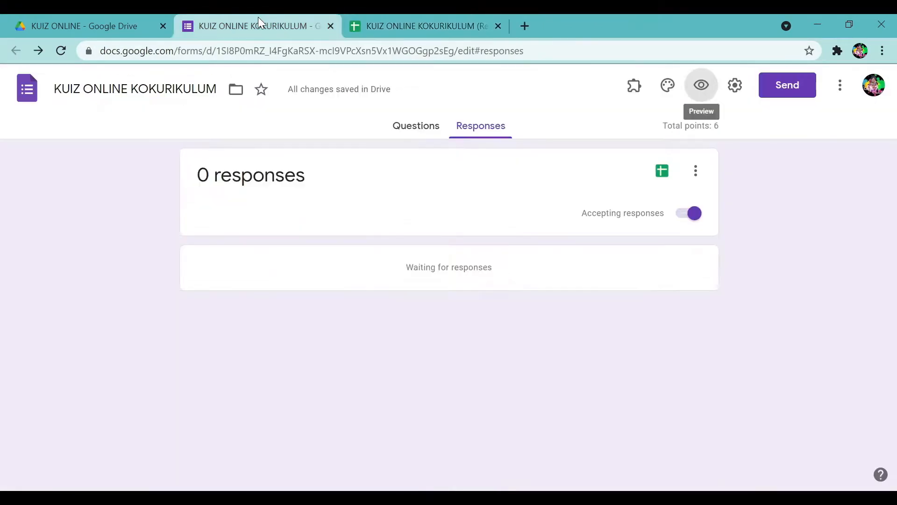
left_click(690, 85)
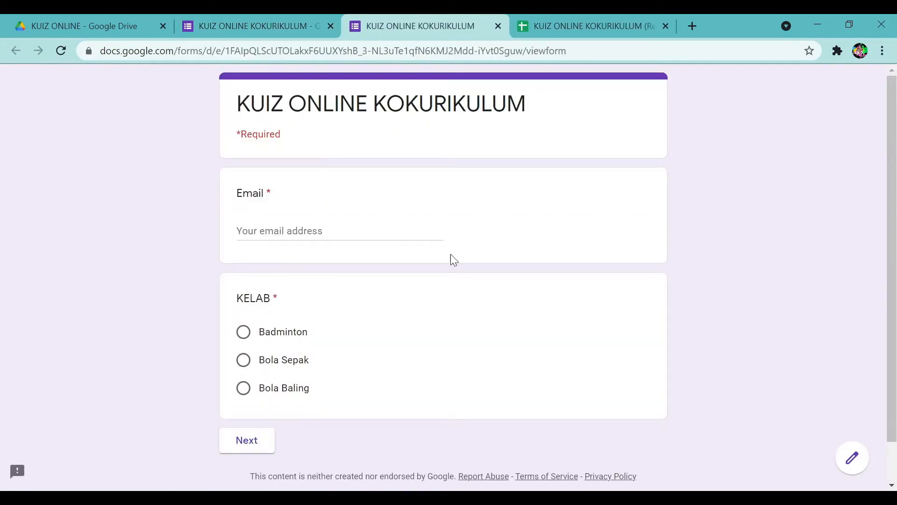
Enter the respondent's email, choose the Bola Sepak club, and pick a student name.
left_click(270, 227)
type("g")
key("BackSpace")
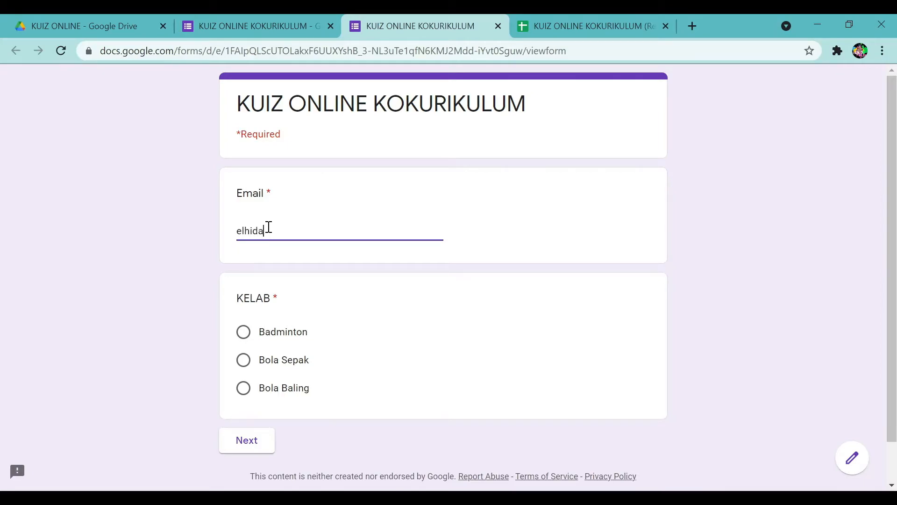
left_click(243, 361)
left_click(242, 447)
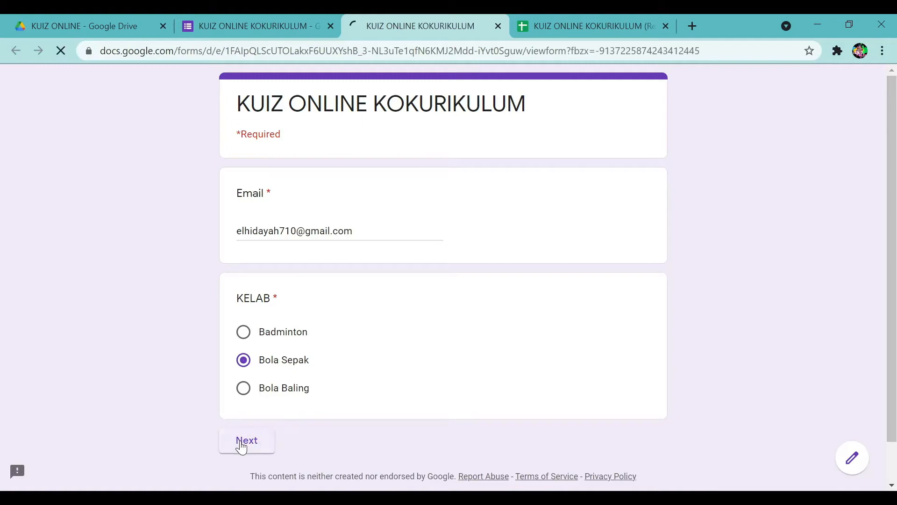
left_click(271, 280)
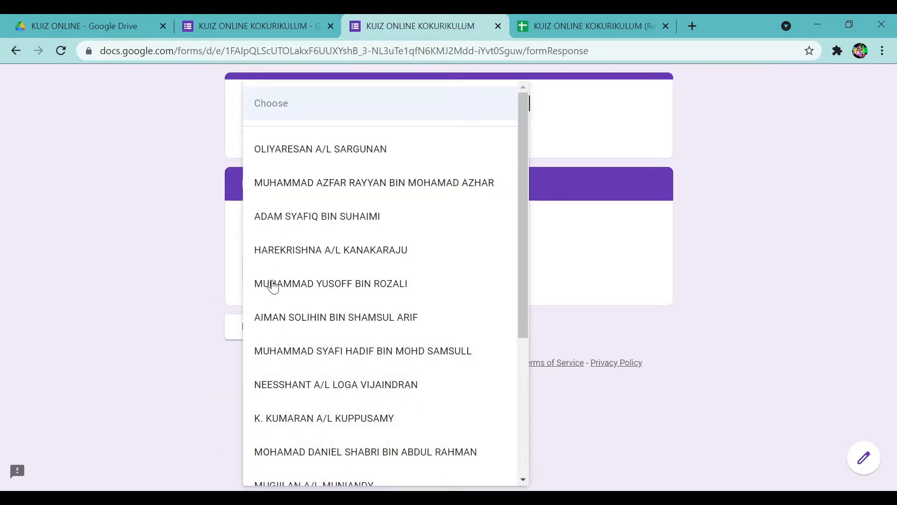
left_click(273, 282)
left_click(314, 337)
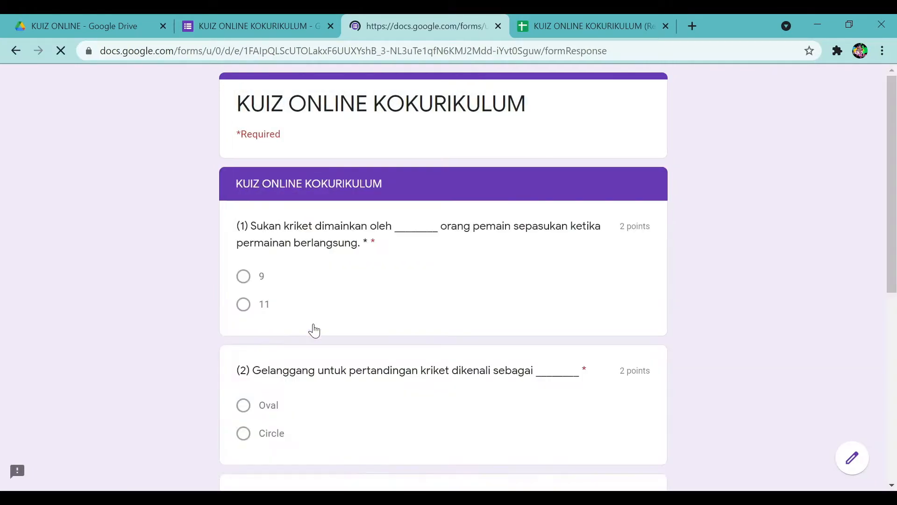
Answer Q1 with 11, Q2 with Oval, tick I–IV for Q3, request a copy, and submit.
scroll(303, 323, "down", 2)
left_click(242, 232)
left_click(241, 334)
scroll(246, 355, "down", 3)
left_click(244, 339)
left_click(243, 364)
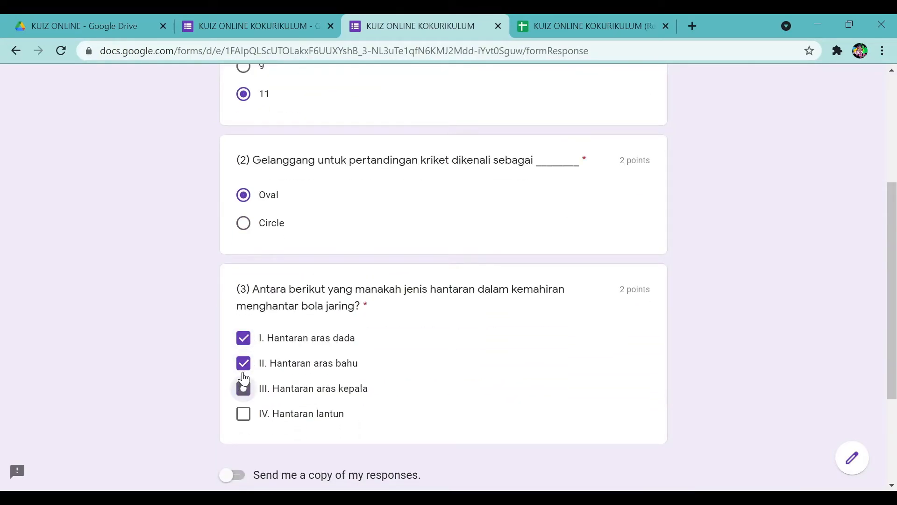
left_click(244, 415)
left_click(243, 389)
left_click(233, 475)
scroll(673, 281, "up", 4)
scroll(675, 283, "down", 7)
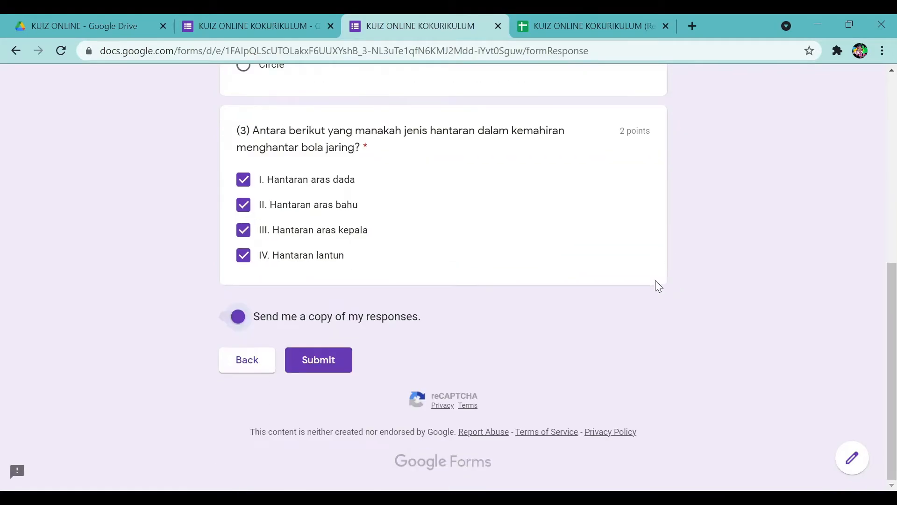
left_click(318, 361)
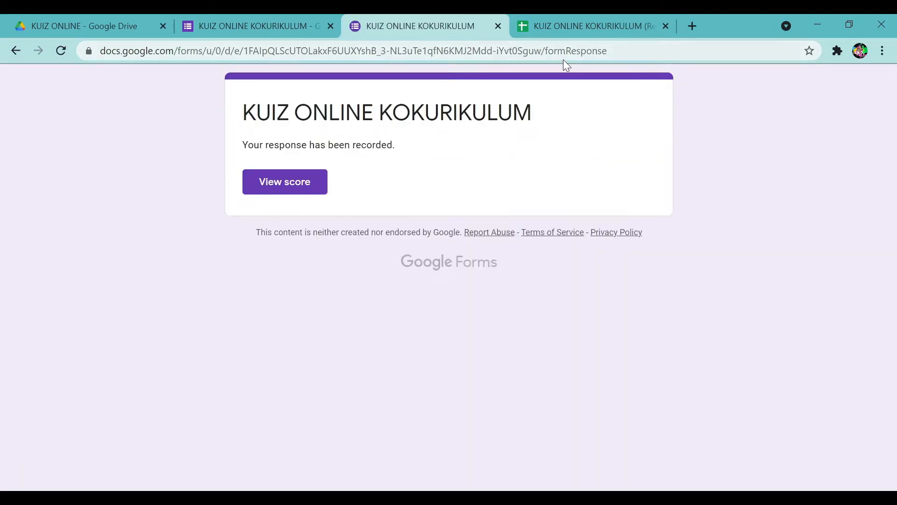
left_click(571, 19)
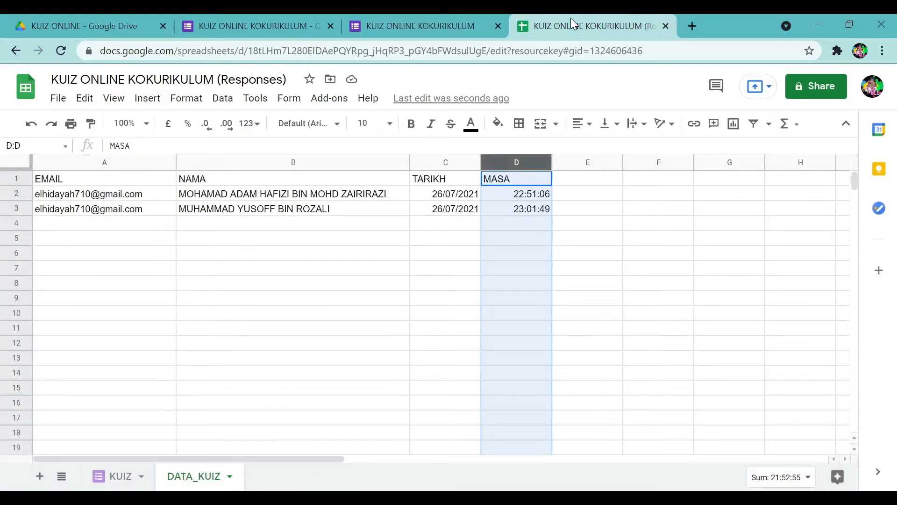
Check the KUIZ and DATA_KUIZ sheets to confirm the new response fills row 3.
left_click(107, 478)
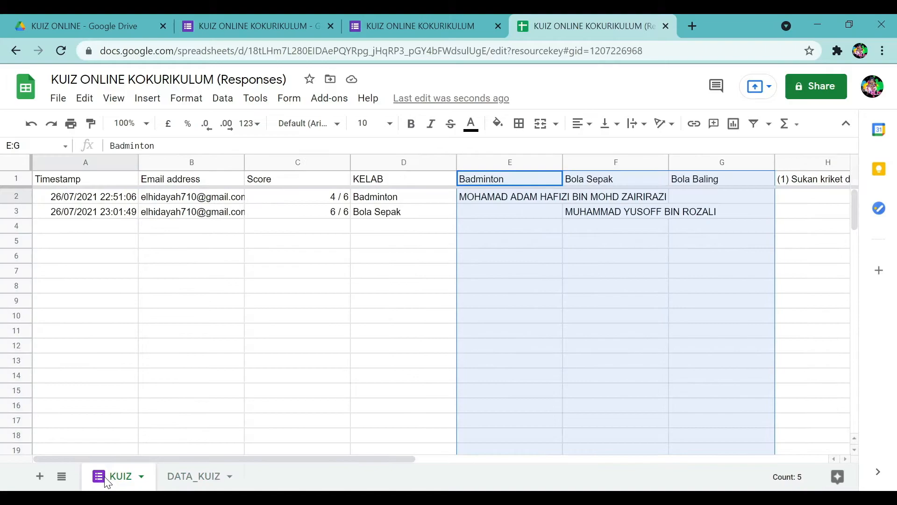
left_click(238, 346)
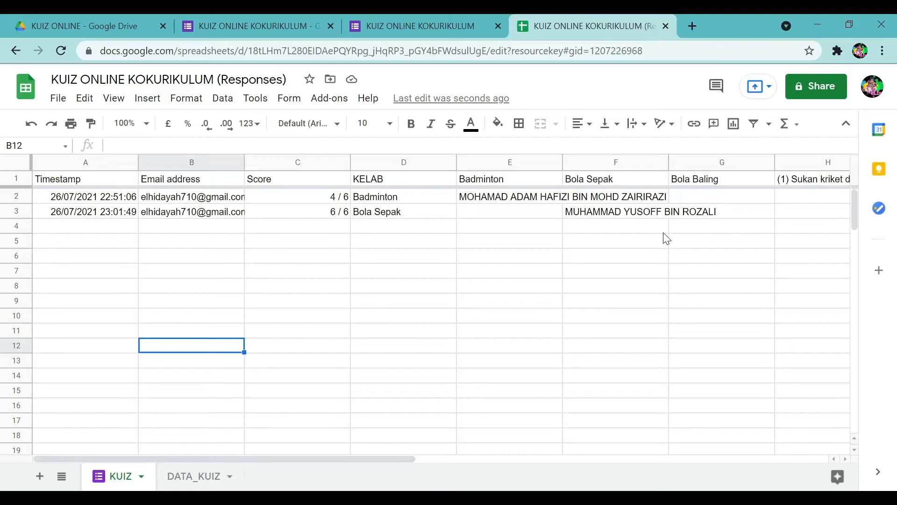
left_click(180, 476)
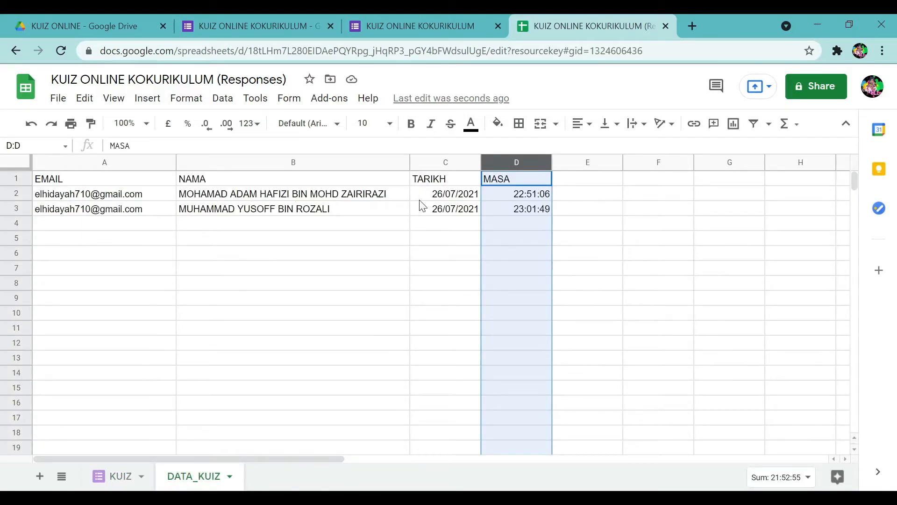
left_click(329, 285)
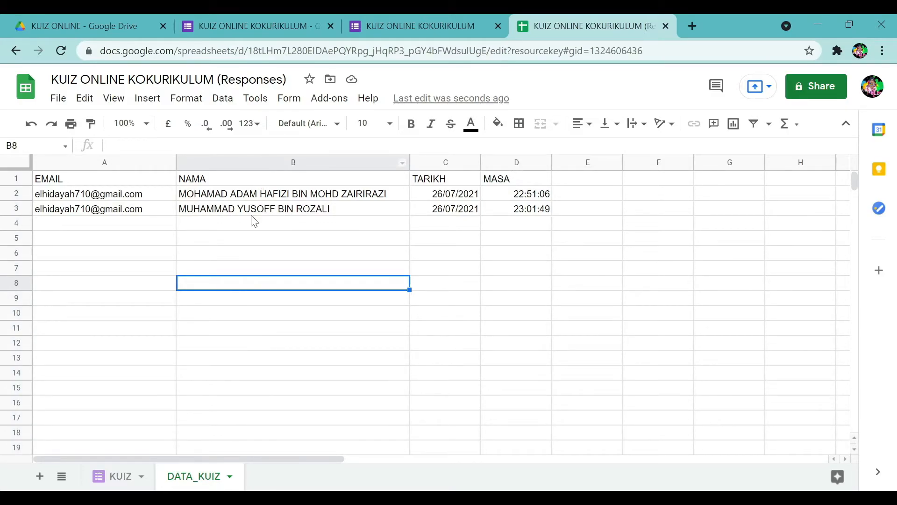
left_click(281, 159)
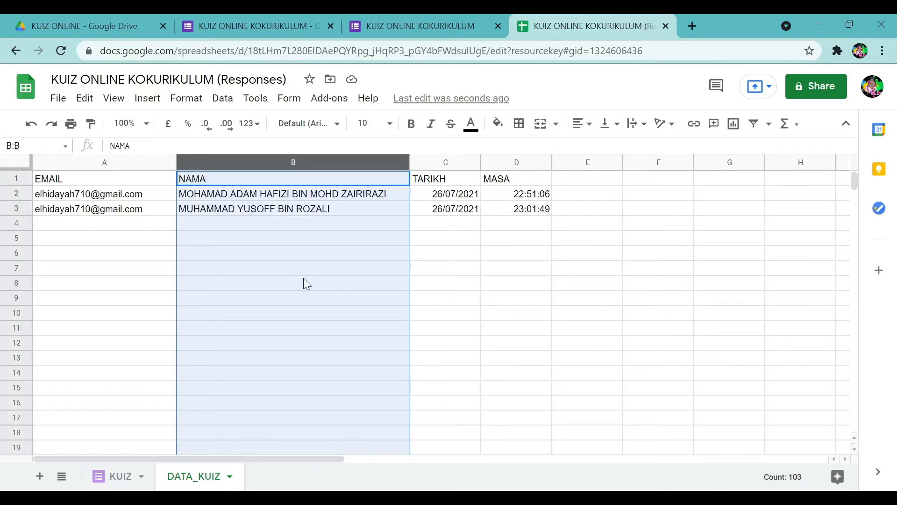
left_click(117, 476)
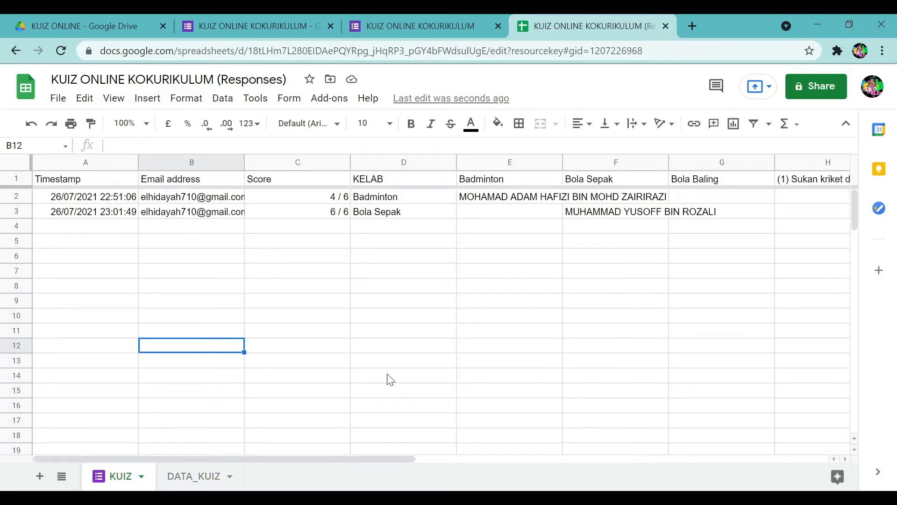
left_click(191, 478)
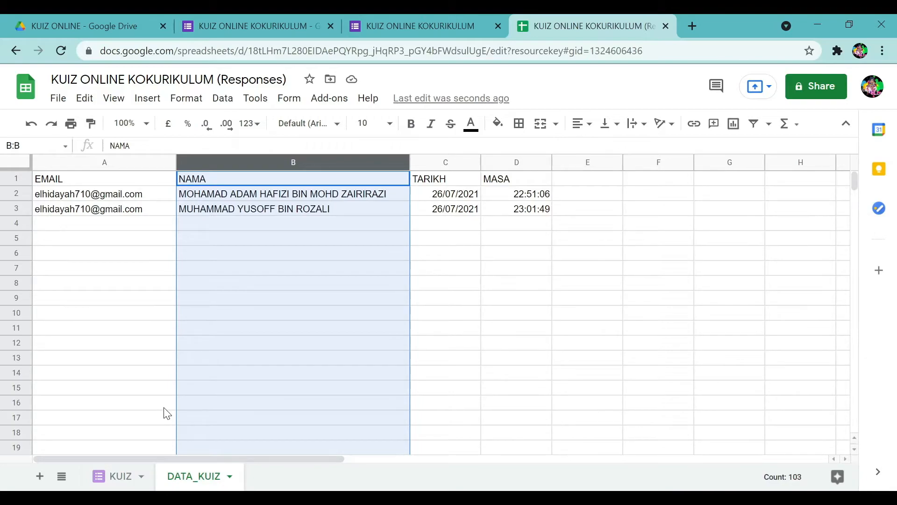
left_click(116, 292)
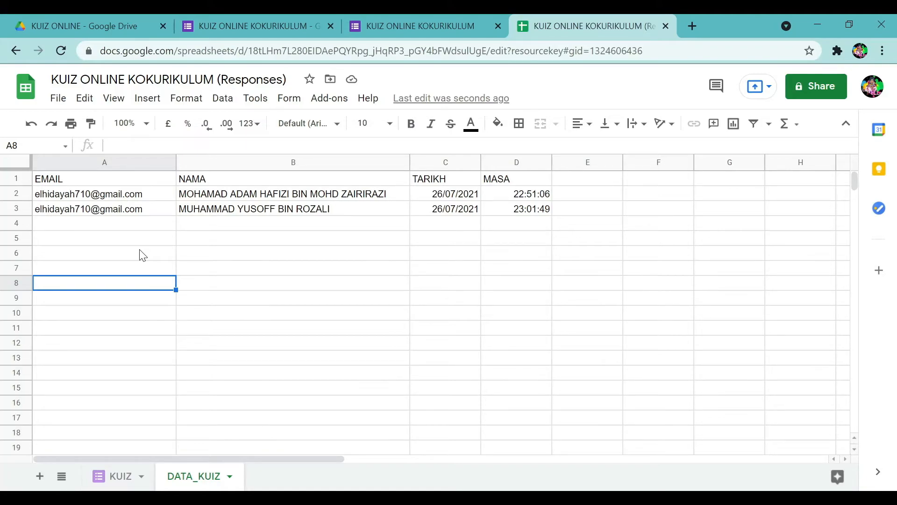
Open and close the Add-ons menu, then go to the KUIZ ONLINE Drive folder.
left_click(327, 104)
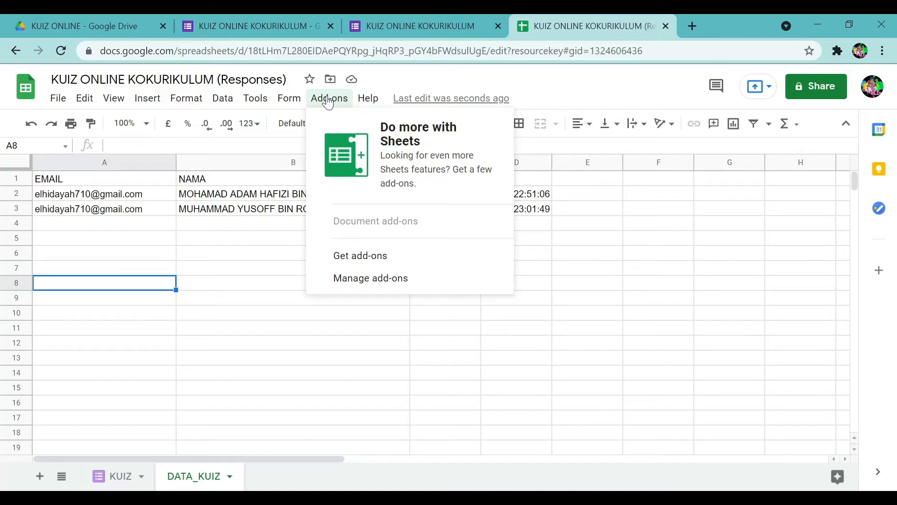
left_click(231, 282)
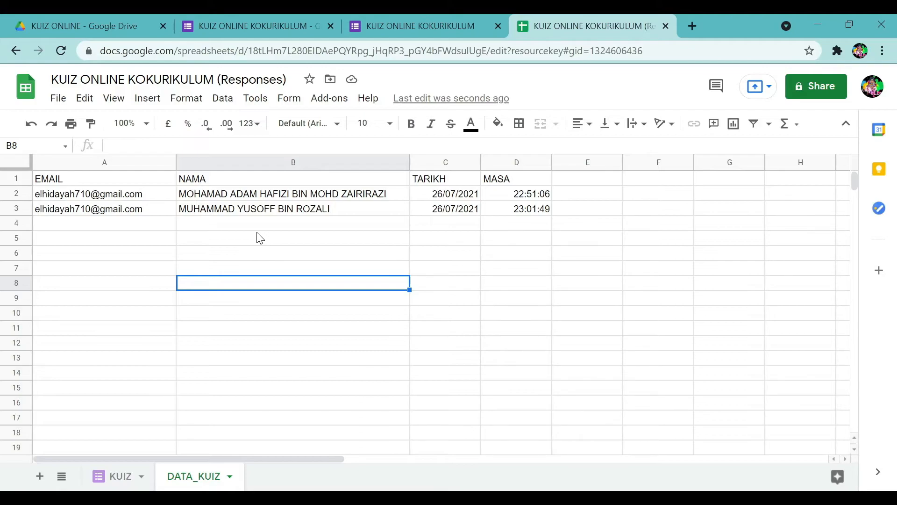
left_click(85, 25)
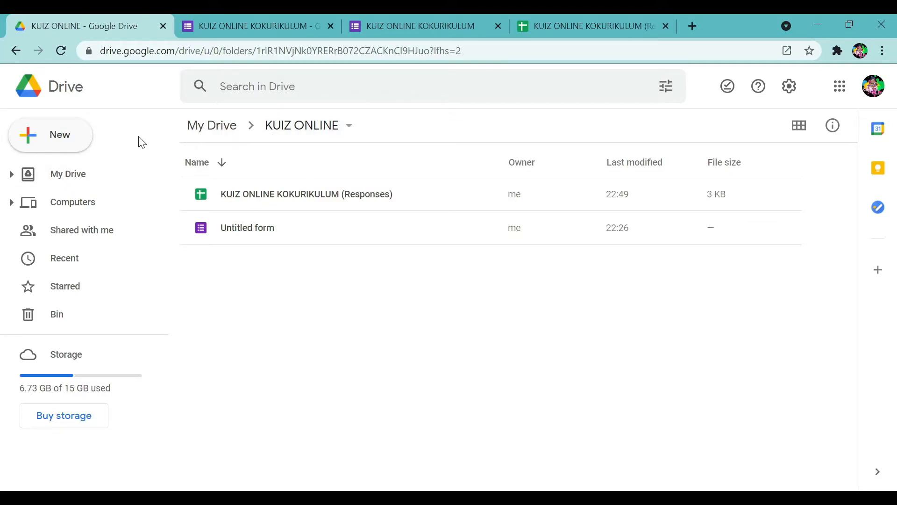
Browse the Google Slides template gallery from Drive's New menu, then close it.
left_click(51, 141)
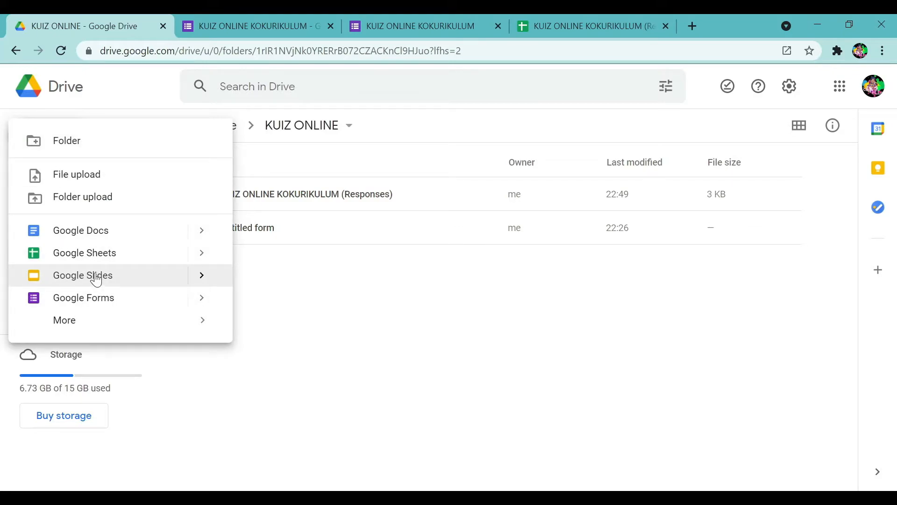
left_click(204, 279)
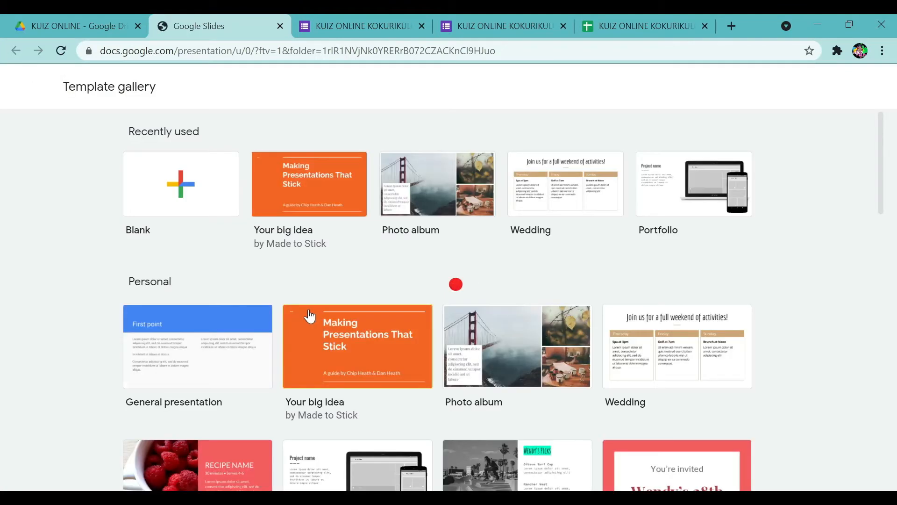
scroll(805, 313, "down", 1)
scroll(802, 308, "down", 15)
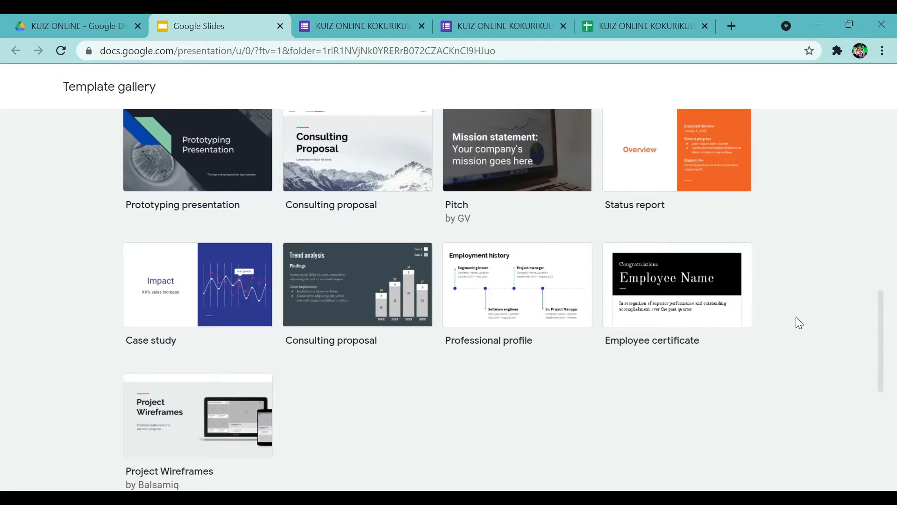
scroll(800, 322, "up", 15)
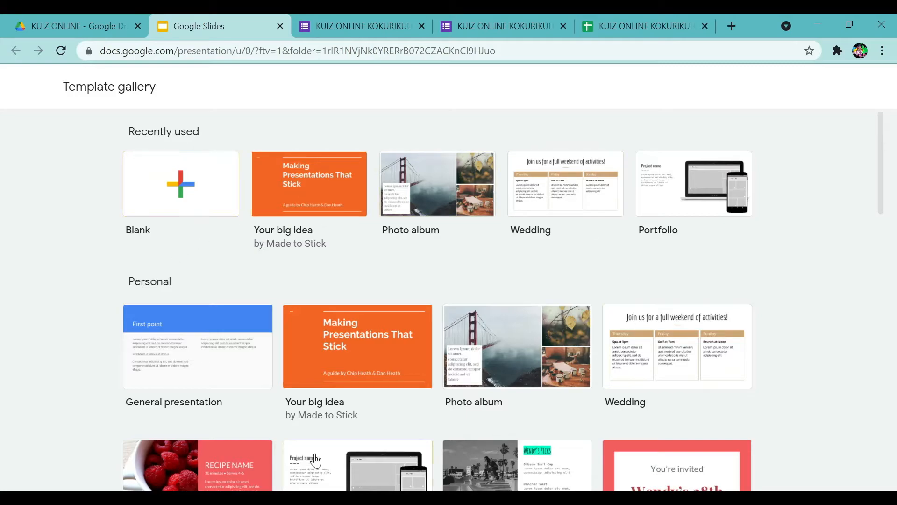
left_click(280, 26)
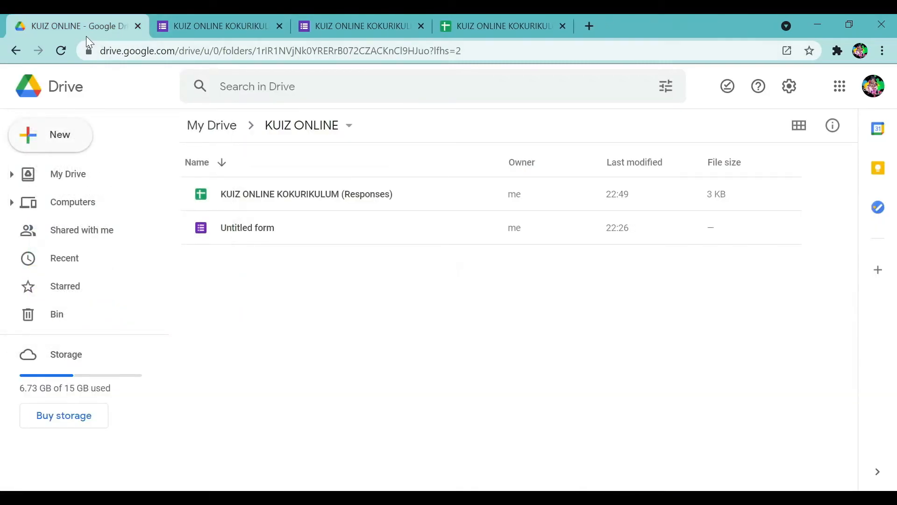
Create a blank Google Slides presentation from the New menu.
left_click(70, 145)
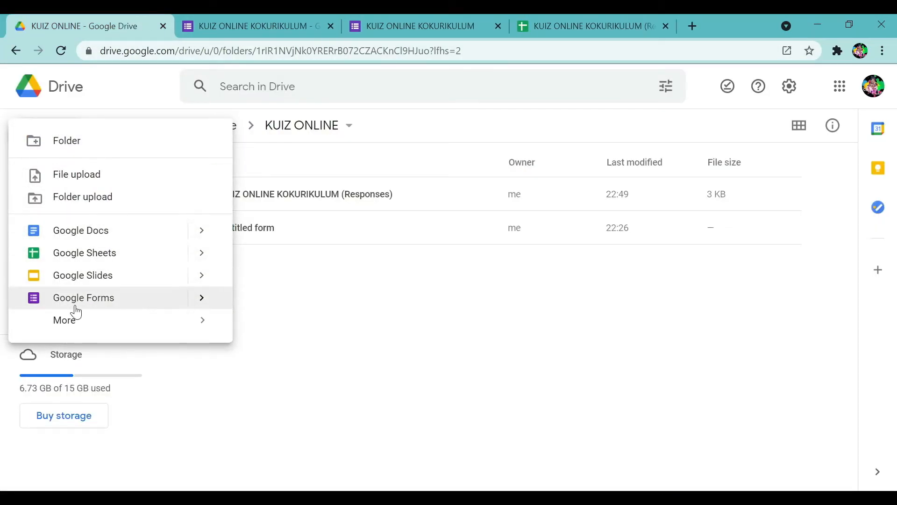
mouse_move(202, 279)
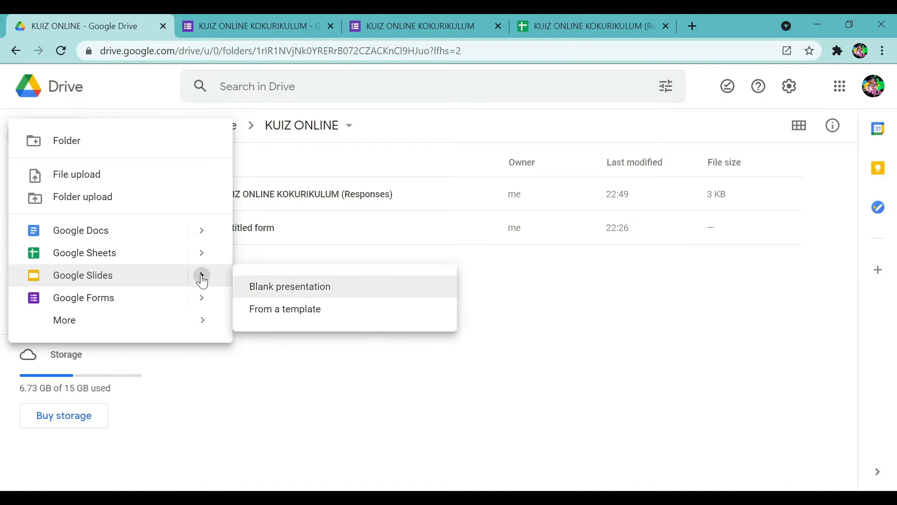
left_click(310, 285)
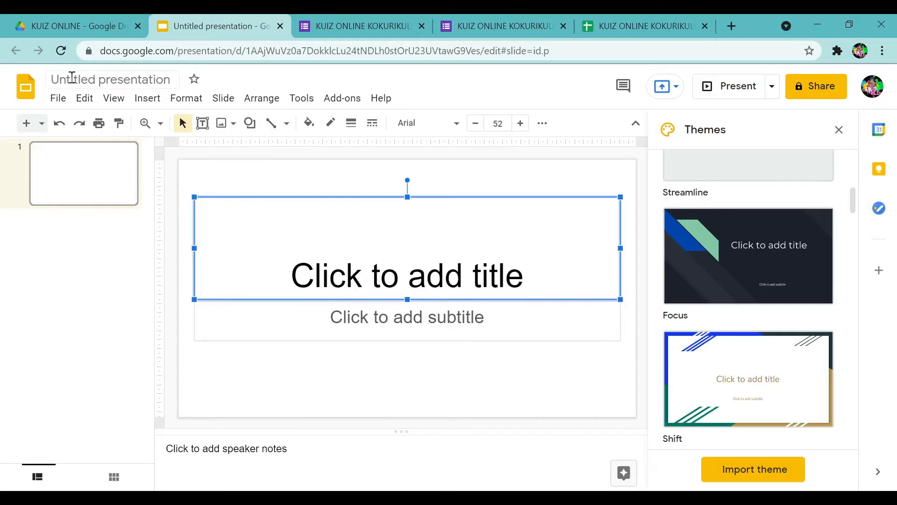
Replace the Untitled presentation title with TEMPLE.
left_click(83, 80)
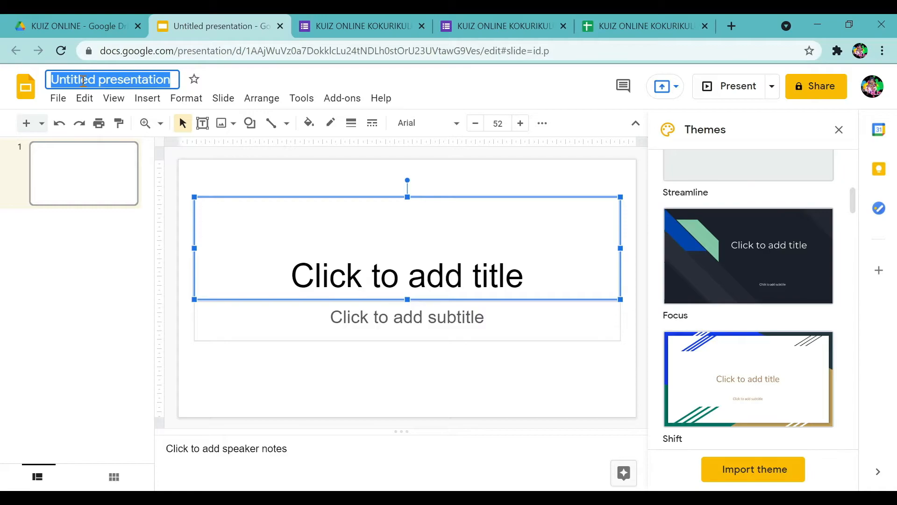
type("TEMPLE")
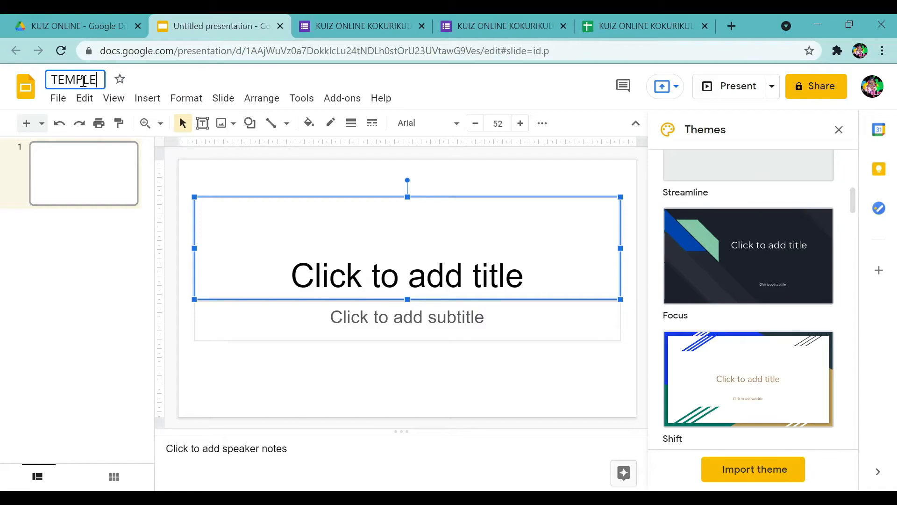
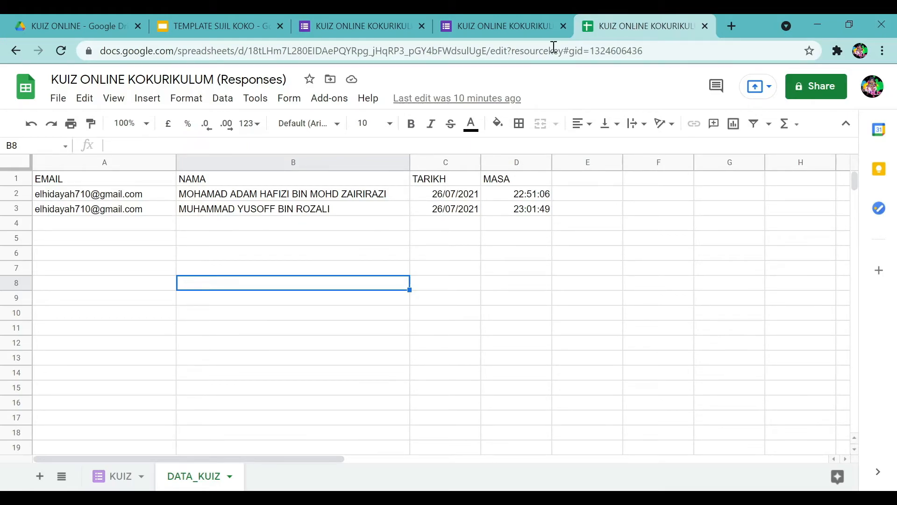
Open Get add-ons from the Add-ons menu to show the Workspace Marketplace.
left_click(330, 99)
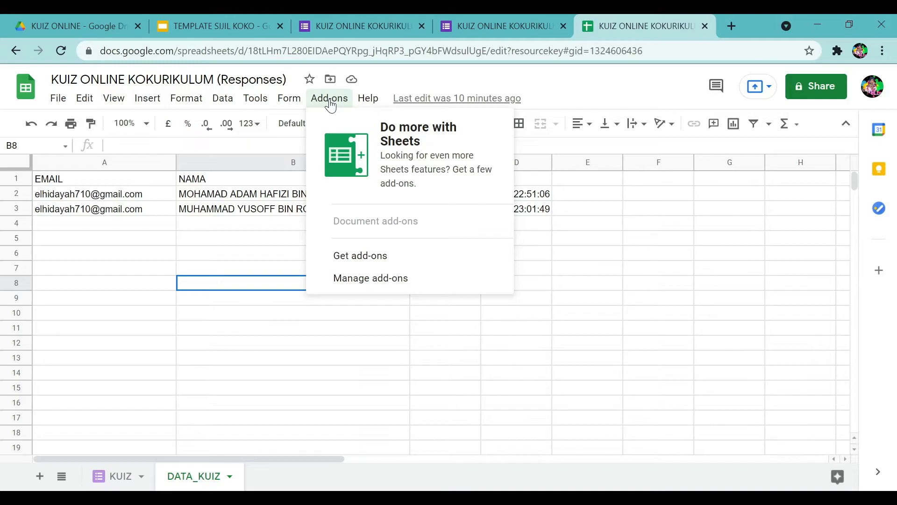
left_click(331, 104)
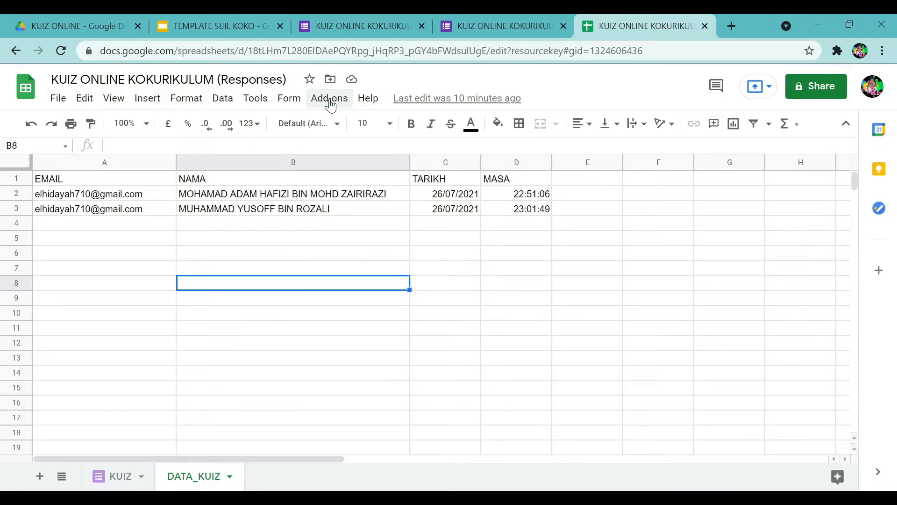
left_click(331, 103)
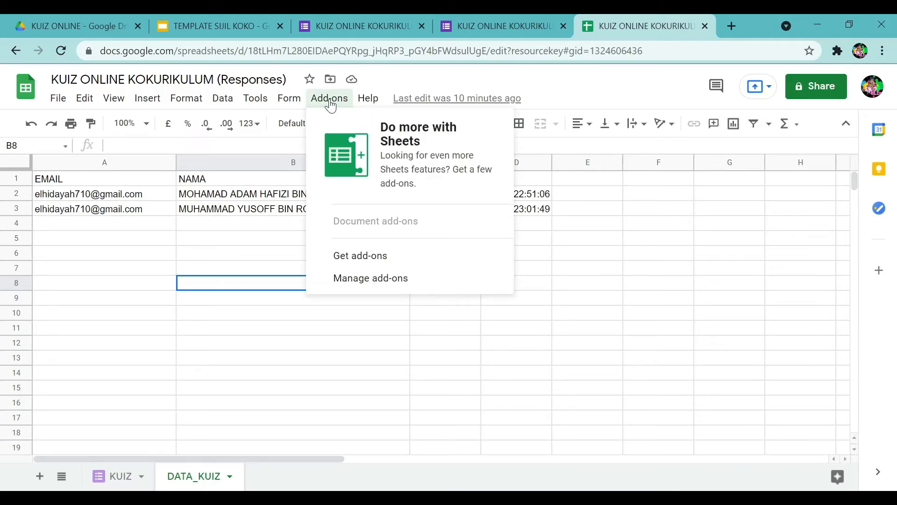
left_click(344, 265)
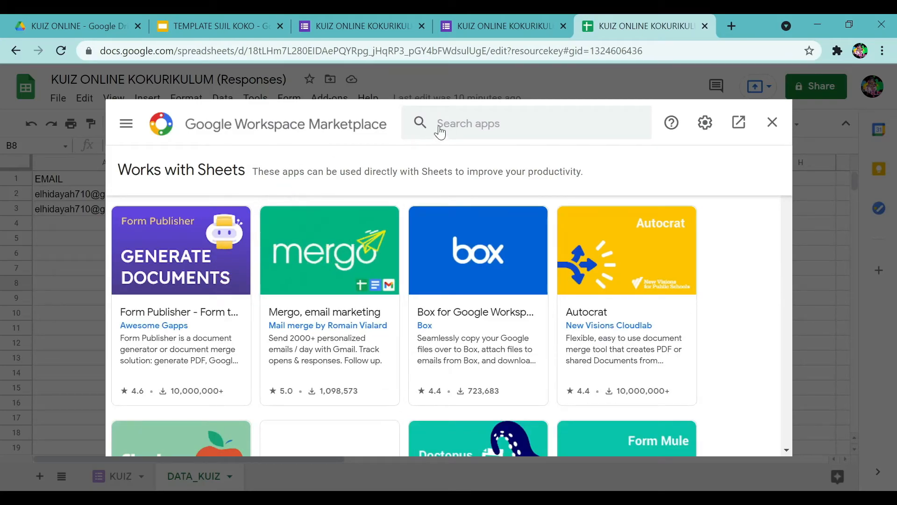
Search the Marketplace for 'autocrat' and open the Autocrat add-on page.
left_click(472, 118)
type("a")
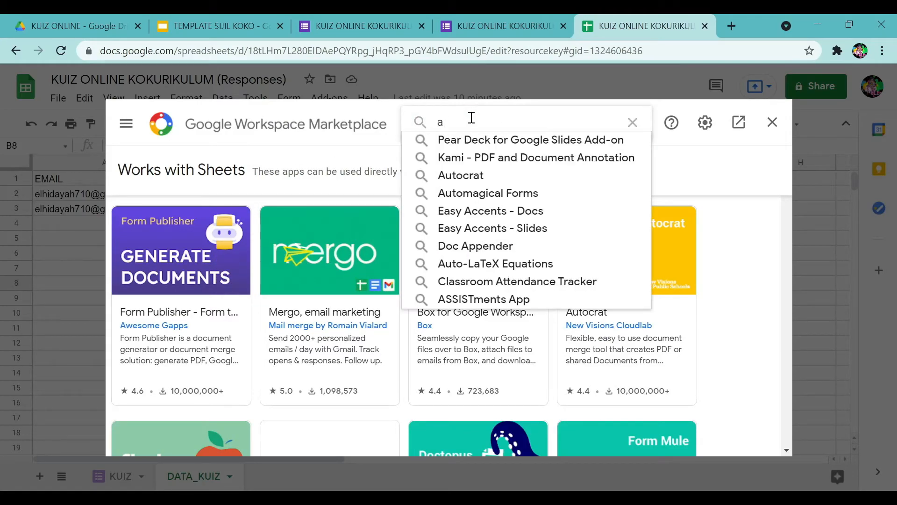
type("utocrat")
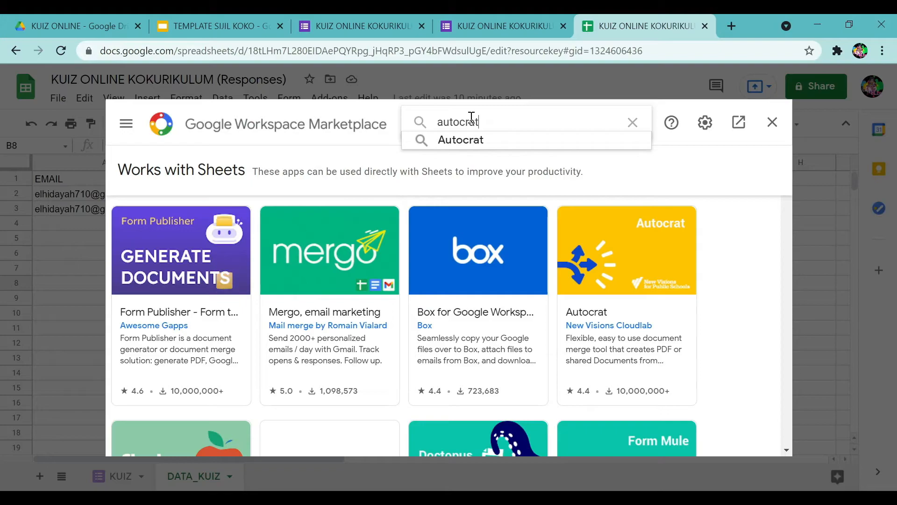
left_click(504, 141)
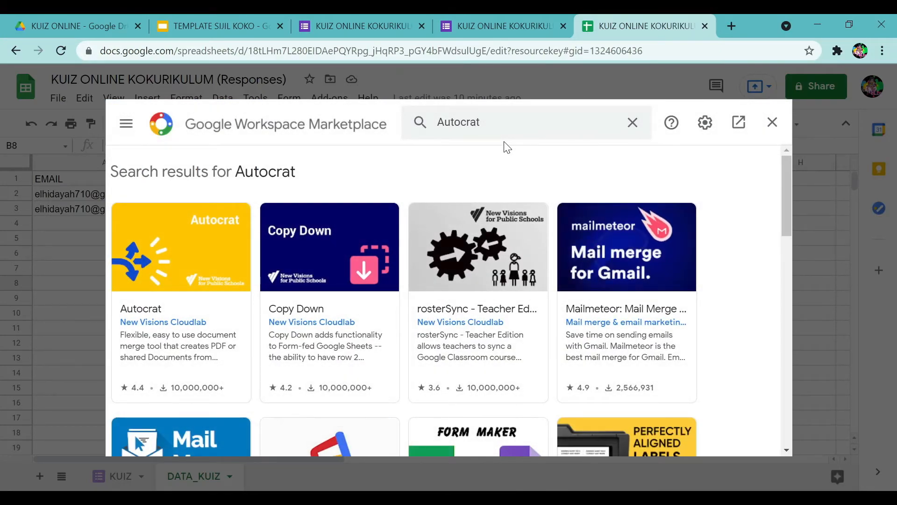
left_click(180, 275)
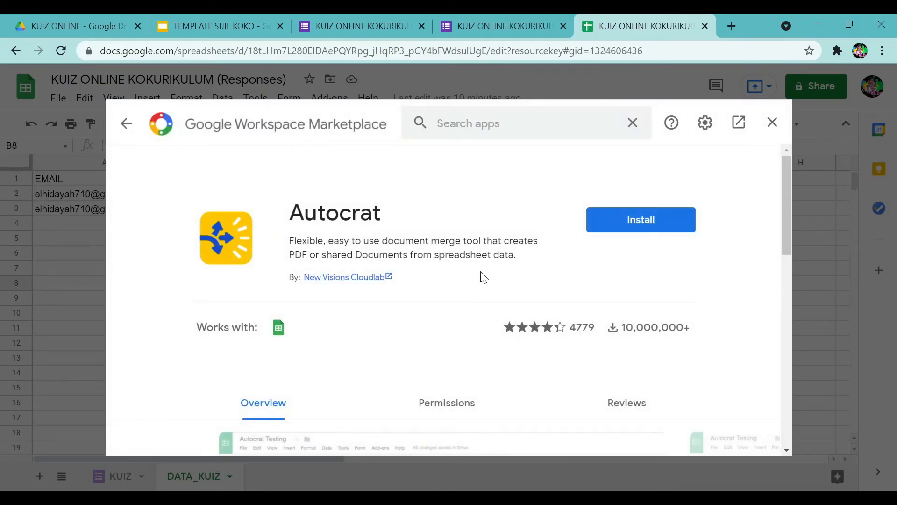
Install Autocrat, granting it the requested permissions.
left_click(620, 224)
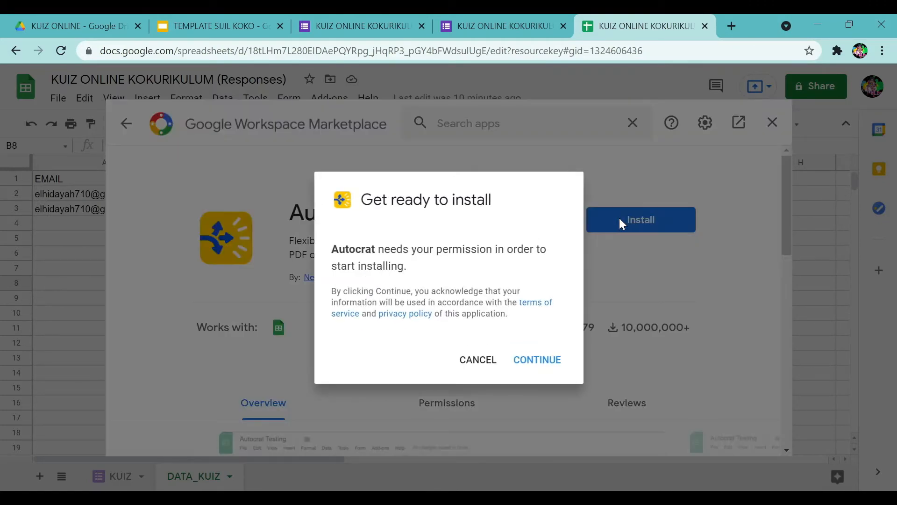
left_click(537, 364)
left_click(393, 297)
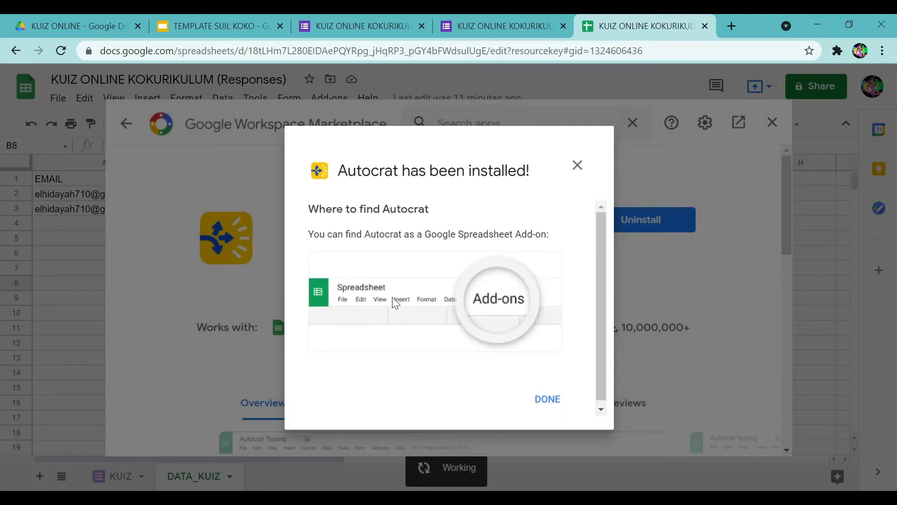
left_click(548, 400)
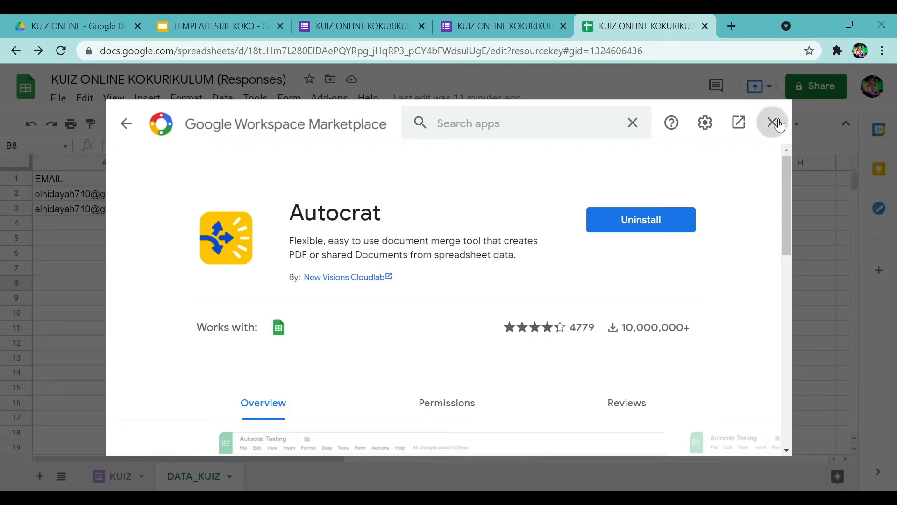
Close the Marketplace and launch Autocrat from Add-ons > Autocrat > Open.
left_click(774, 124)
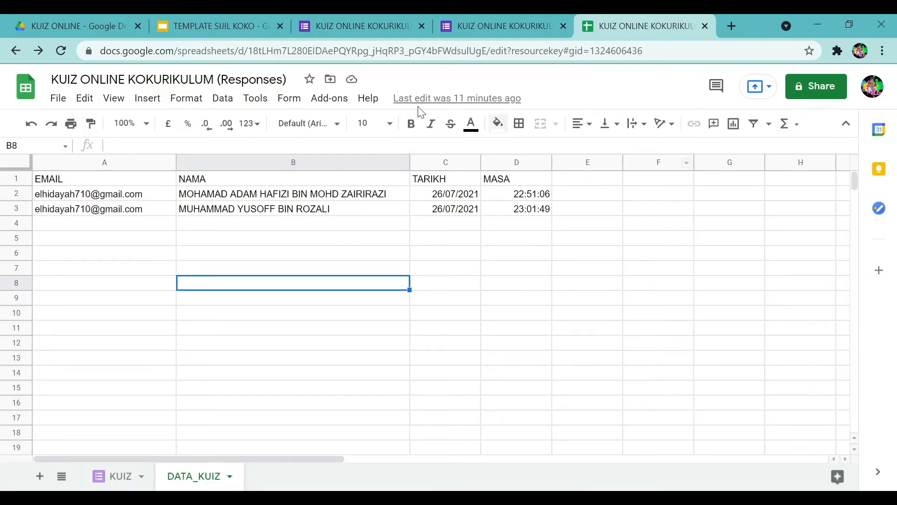
left_click(328, 101)
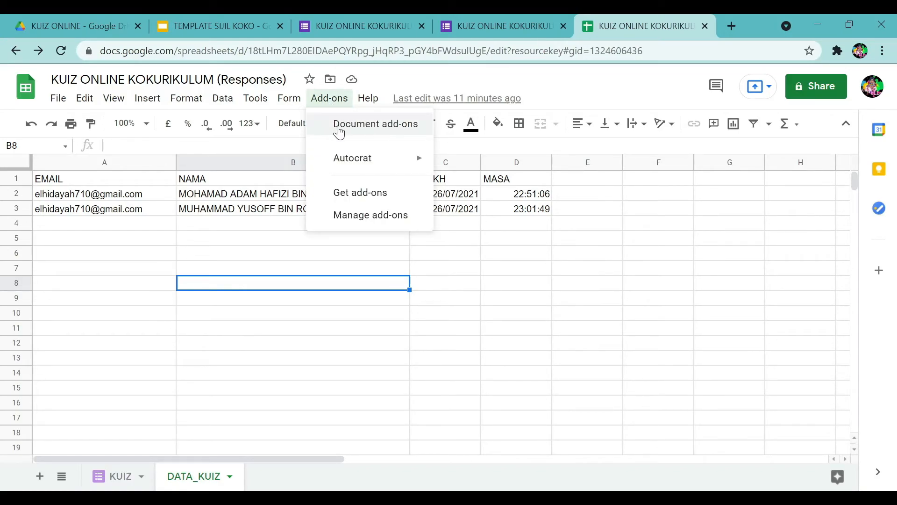
mouse_move(390, 166)
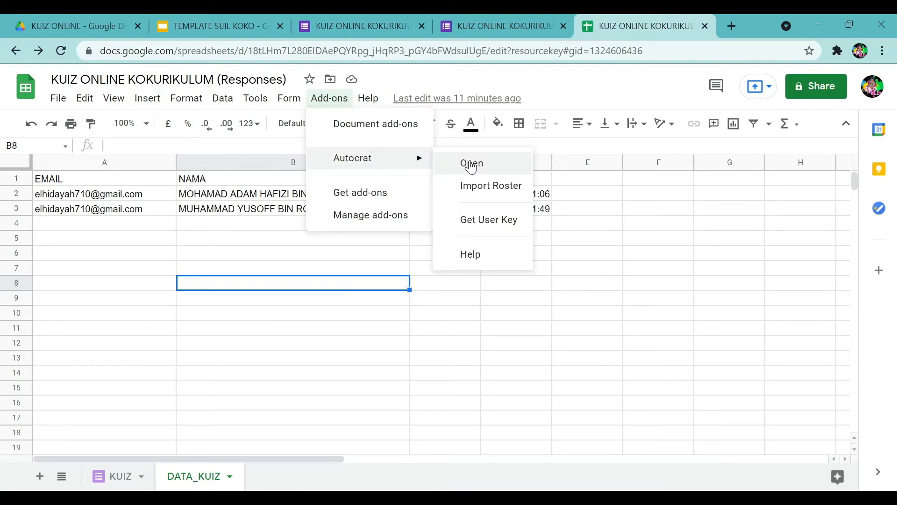
left_click(468, 162)
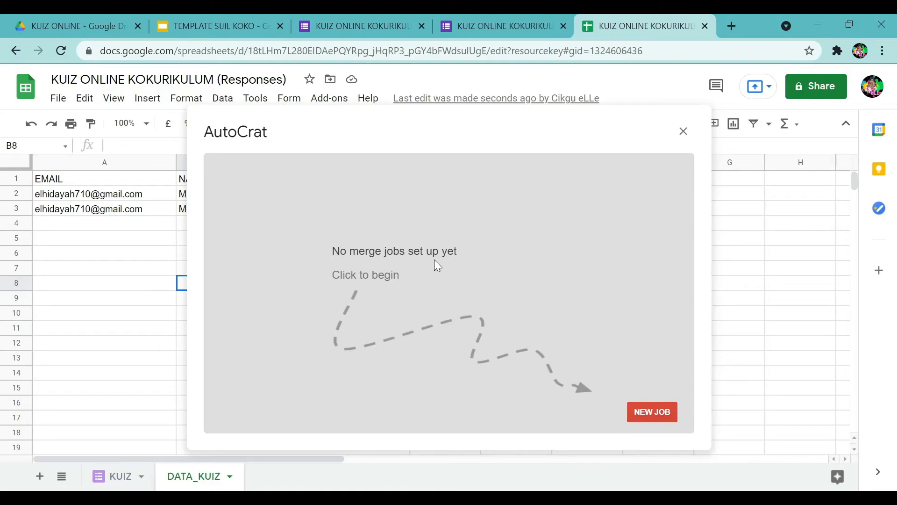
Create a new Autocrat job named 'Sijil Kuiz Kokurikulum' and continue to the template step.
left_click(649, 414)
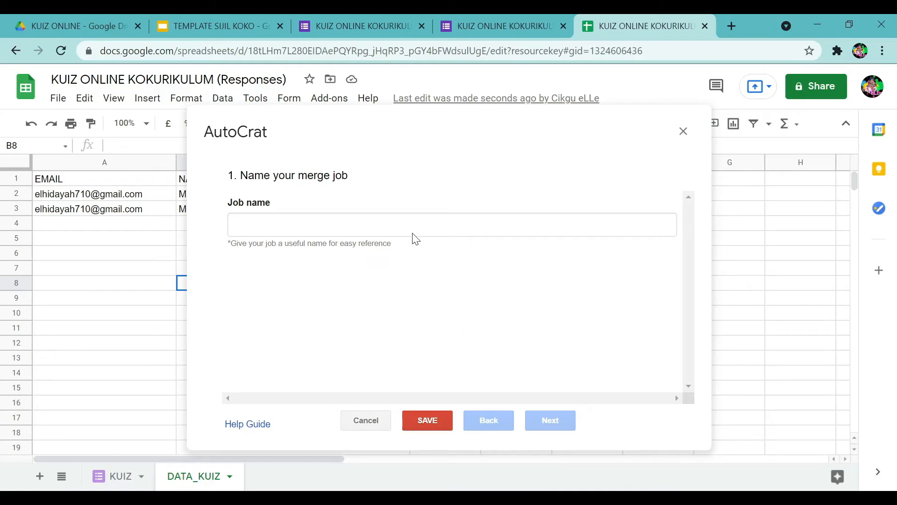
left_click(418, 219)
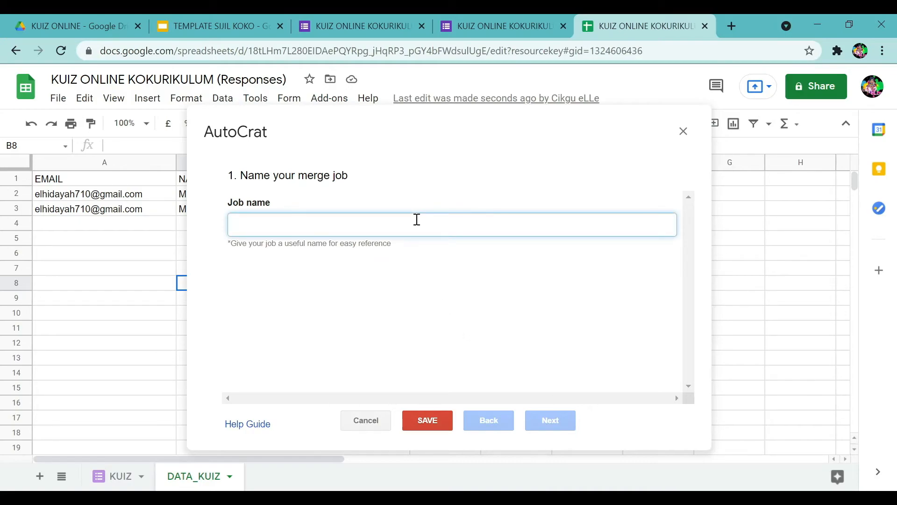
type("Sijil ")
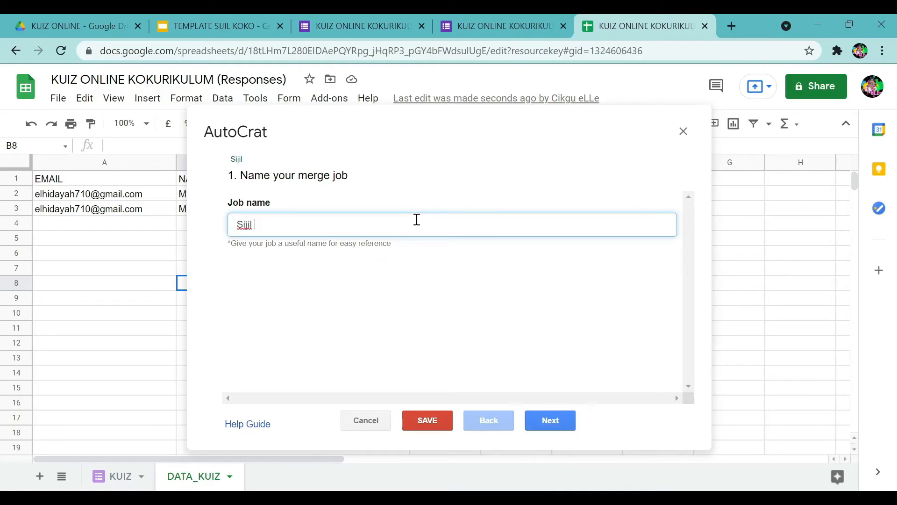
type("Kuiz Kokuri")
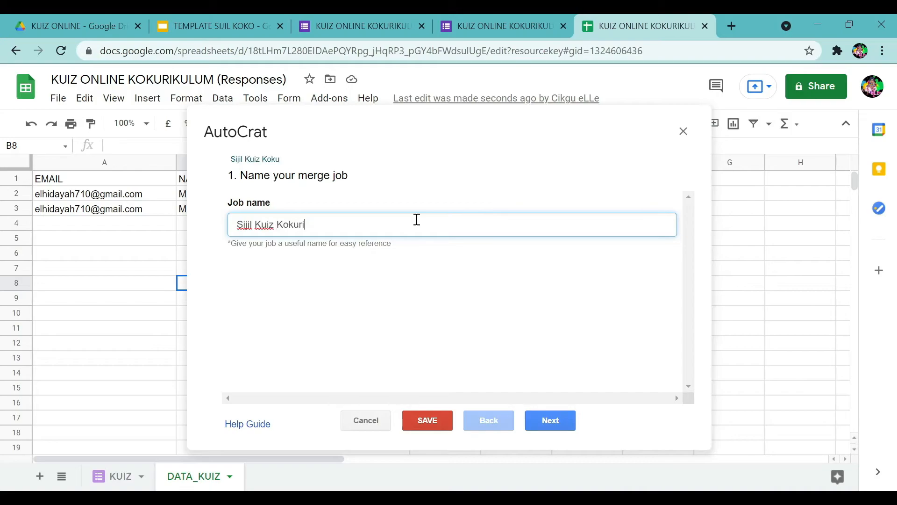
type("kulum")
left_click(547, 414)
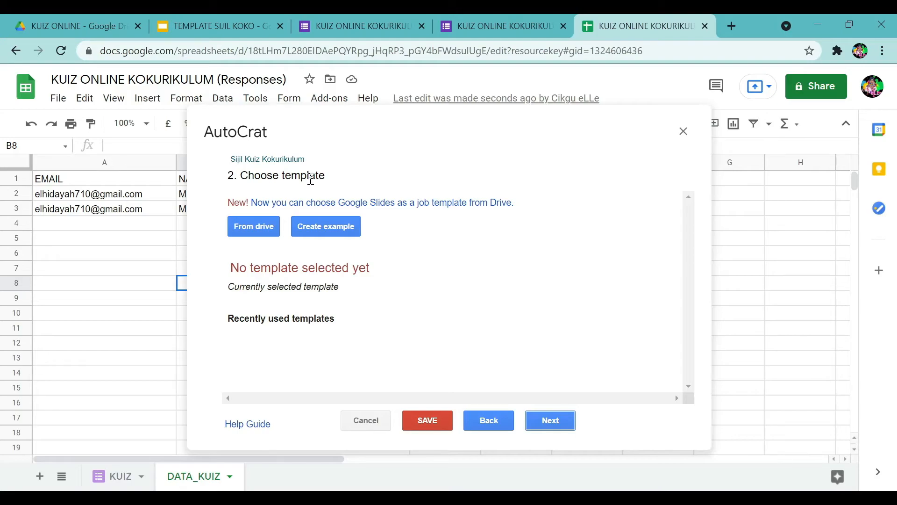
Pick TEMPLATE SIJIL KOKO from Drive as the template and continue to tag mapping.
left_click(255, 227)
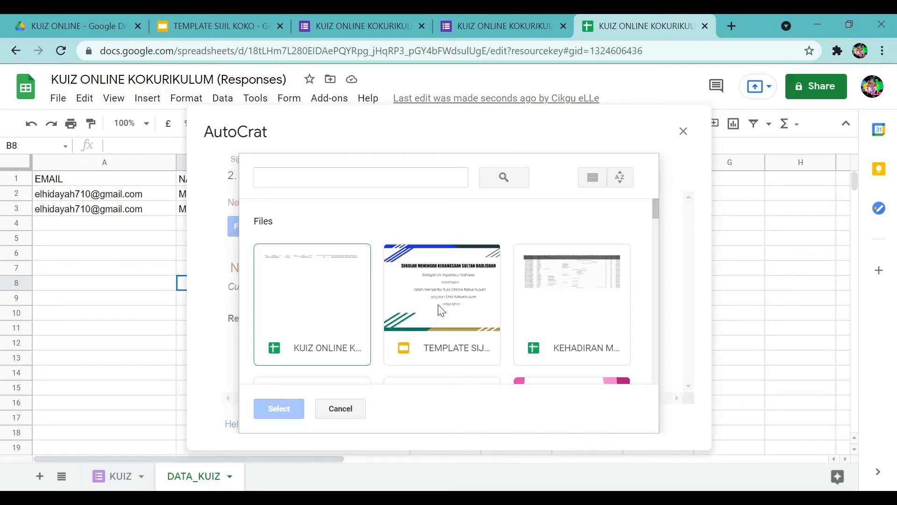
left_click(441, 310)
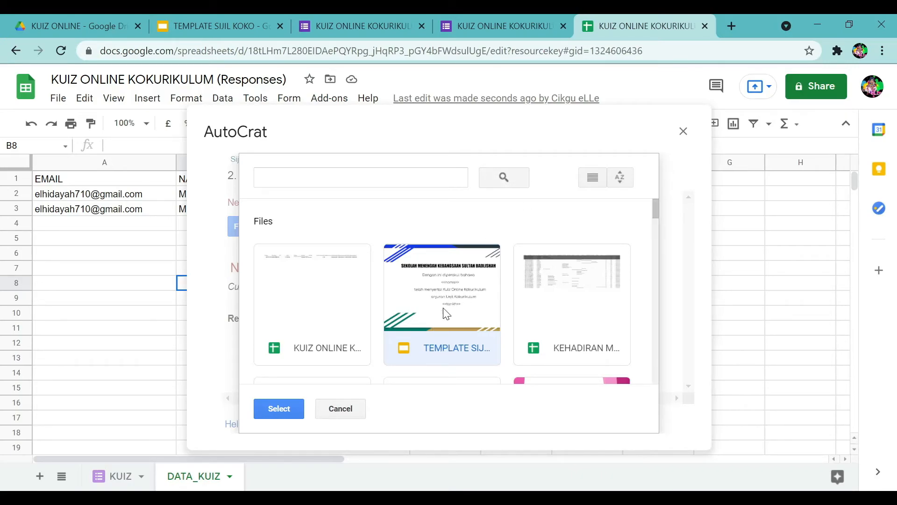
left_click(266, 414)
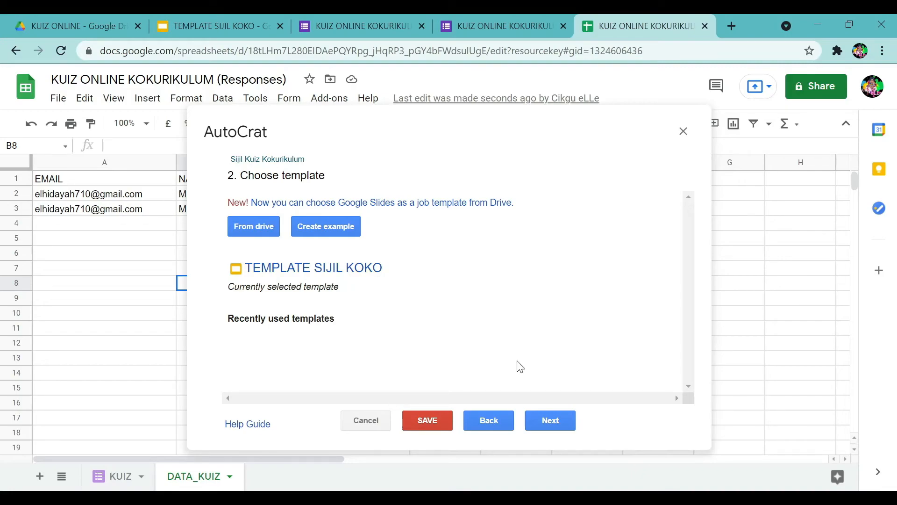
left_click(550, 425)
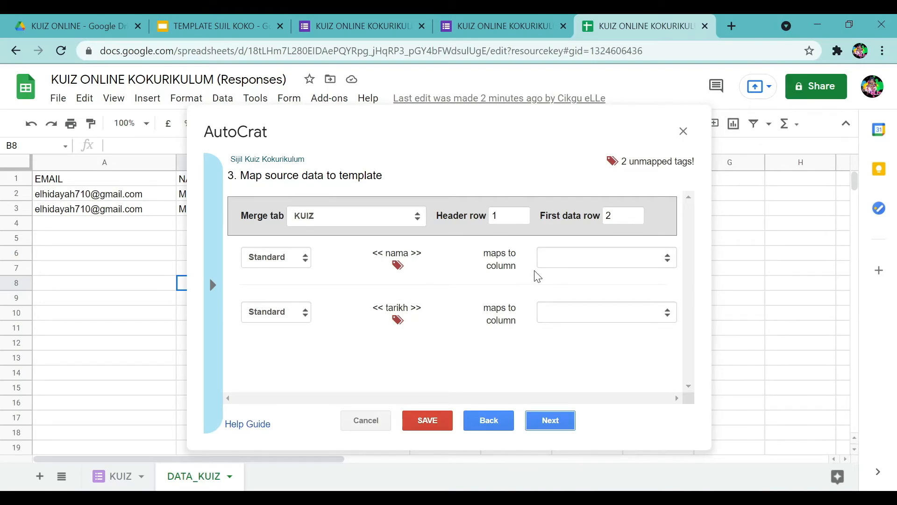
Use the DATA_KUIZ tab, mapping nama to NAMA and tarikh to TARIKH, then continue.
left_click(607, 263)
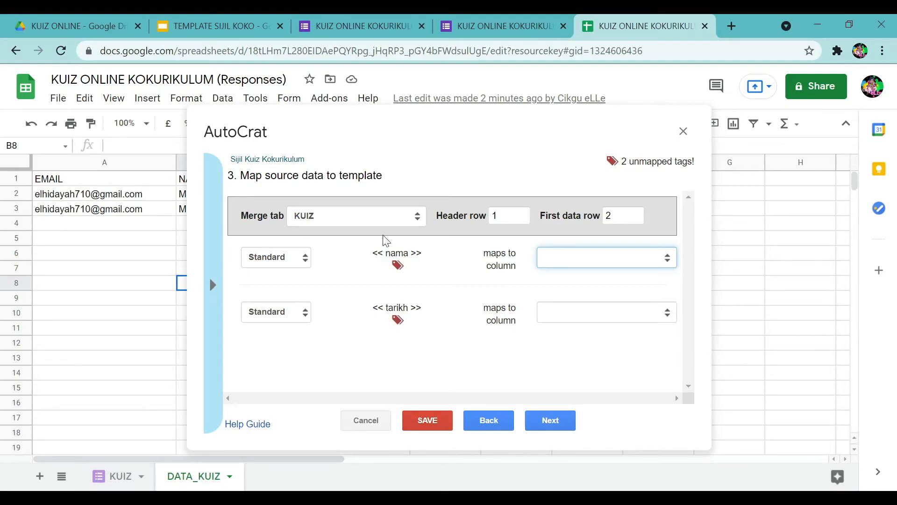
left_click(341, 211)
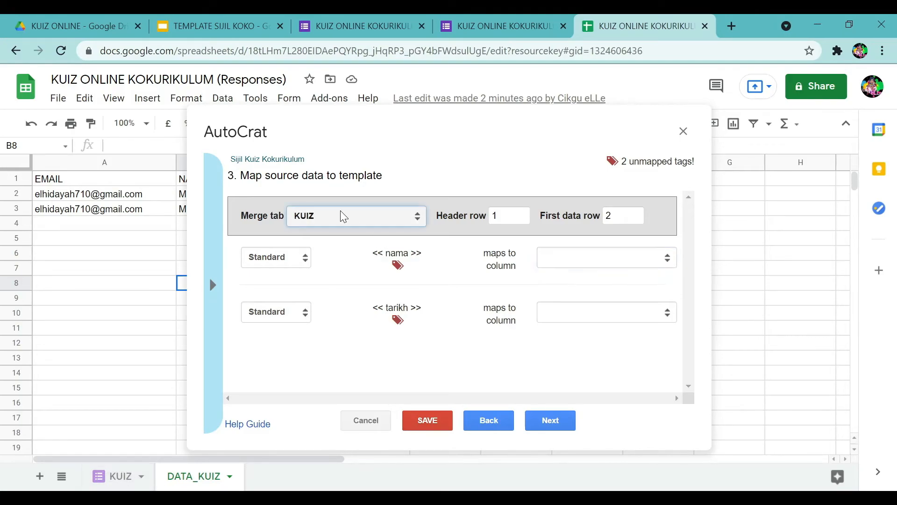
left_click(345, 261)
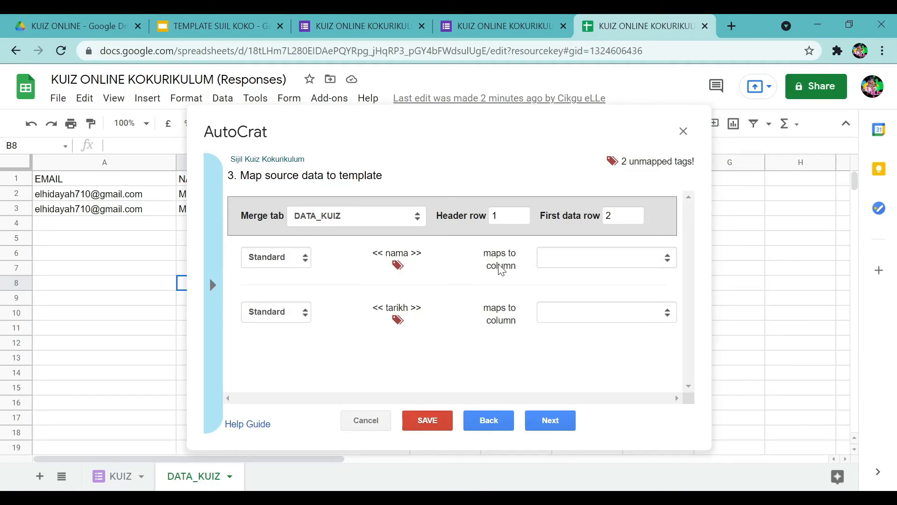
left_click(594, 257)
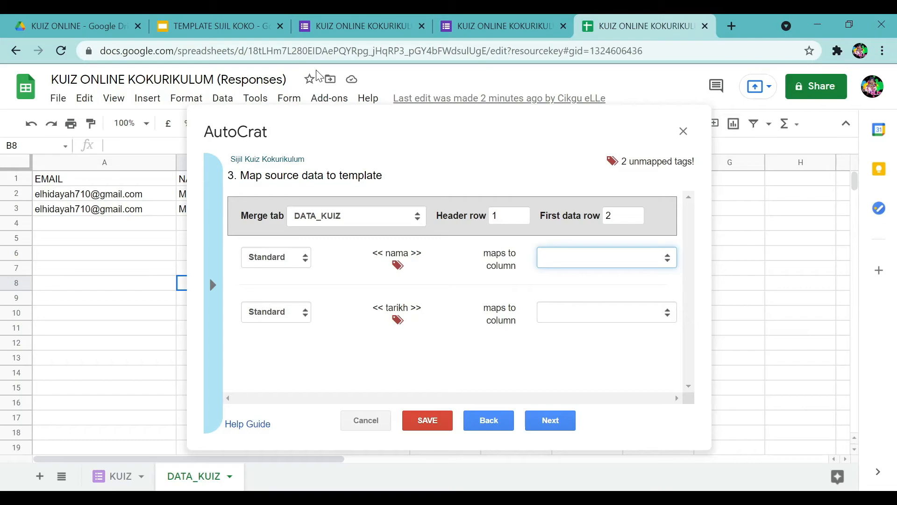
left_click(337, 110)
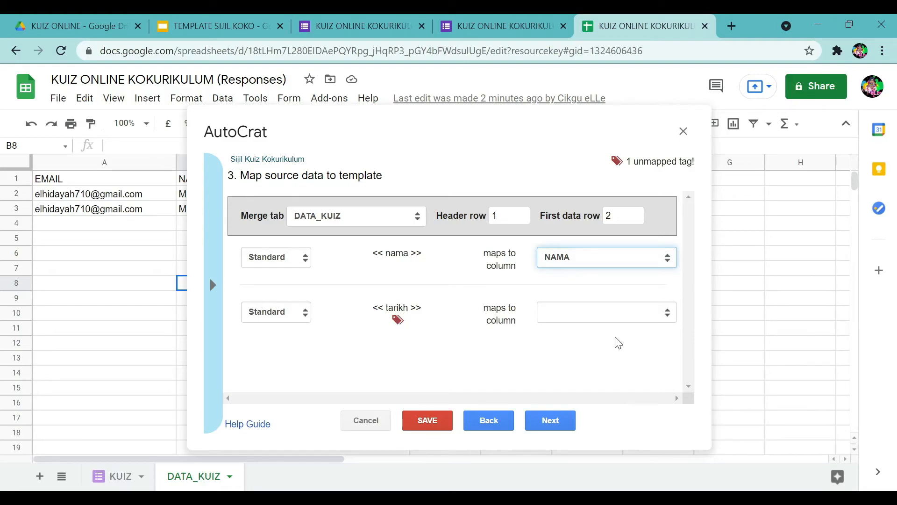
left_click(617, 314)
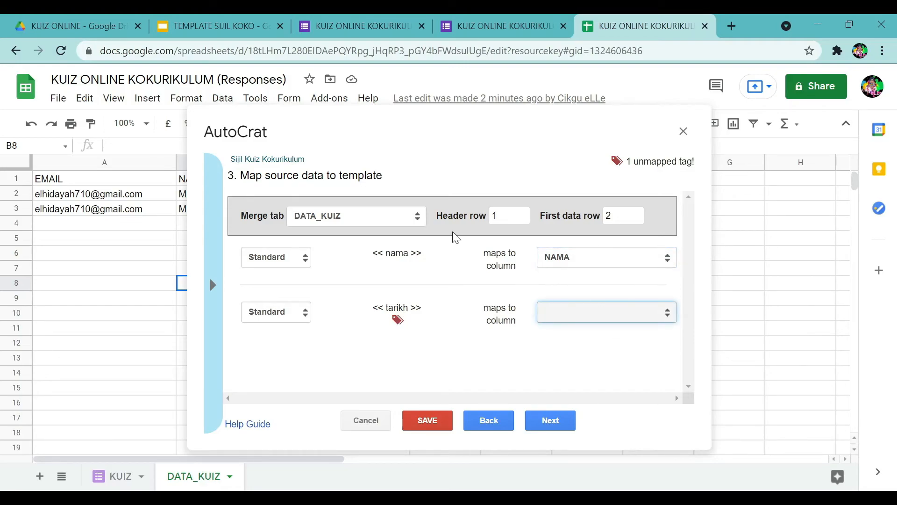
left_click(316, 140)
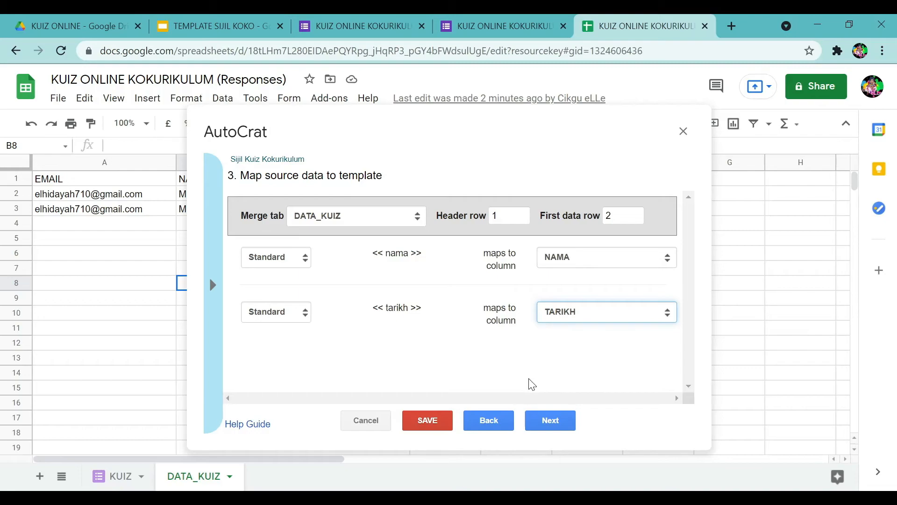
left_click(547, 423)
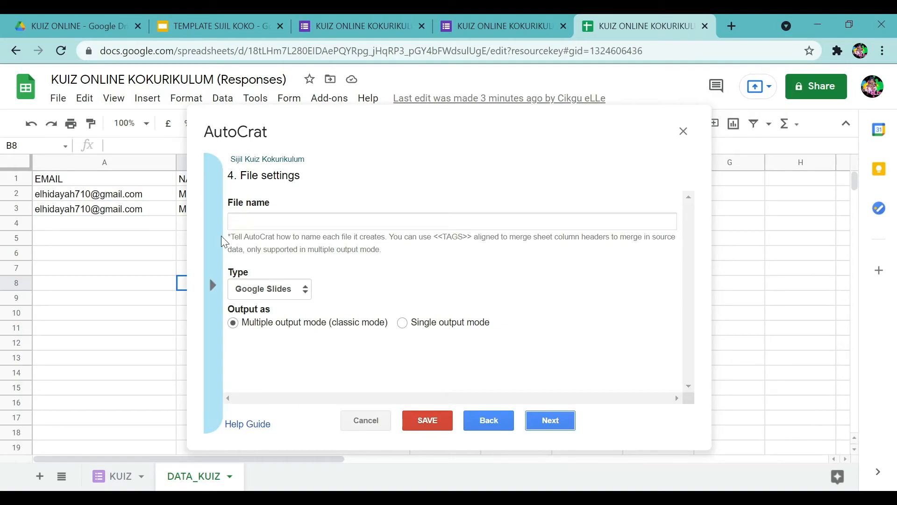
Set the merged file name to <<NAMA>> and the output type to PDF, then continue.
left_click(214, 294)
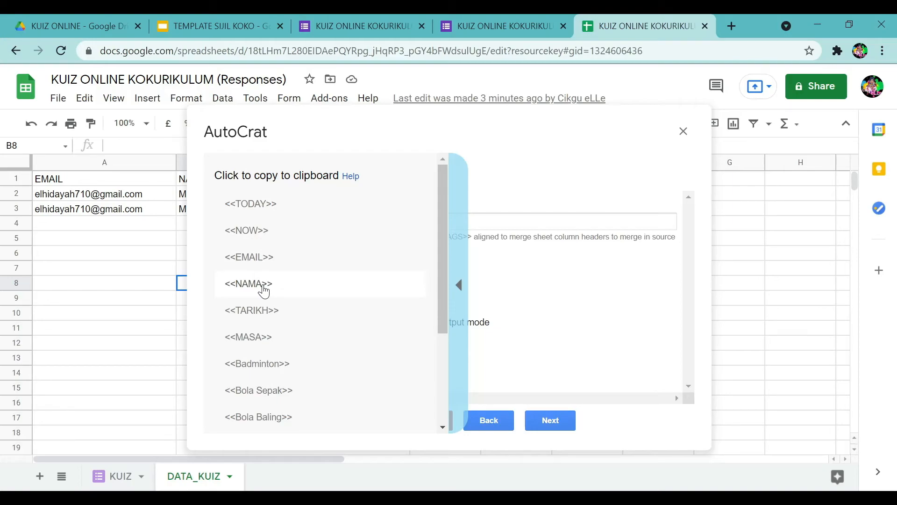
left_click(265, 291)
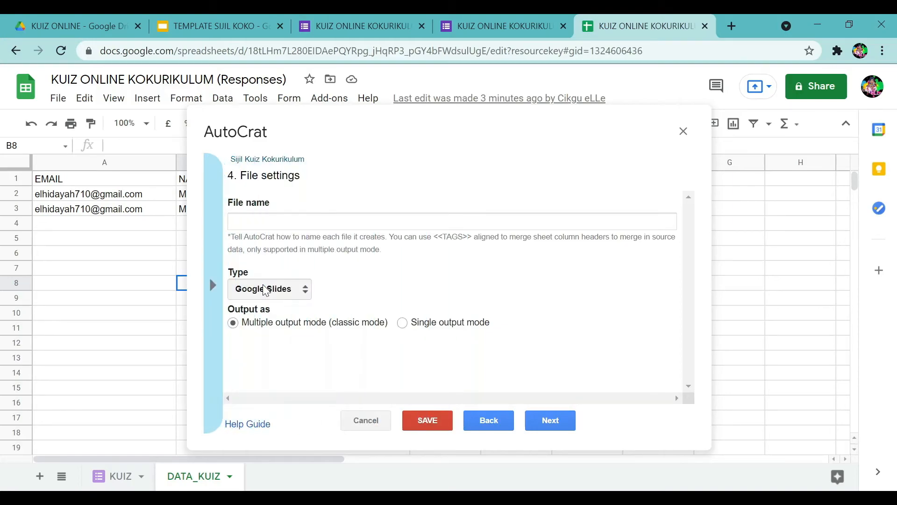
left_click(280, 220)
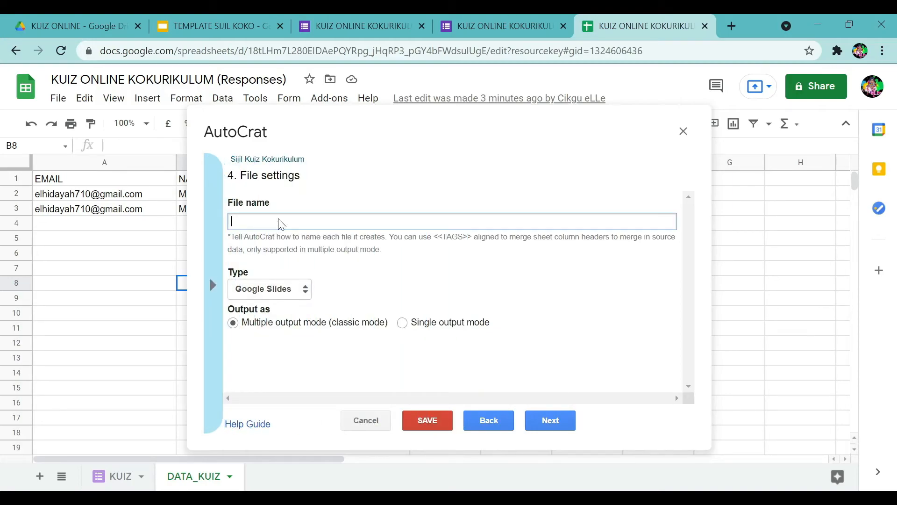
type("<<NAMA>>")
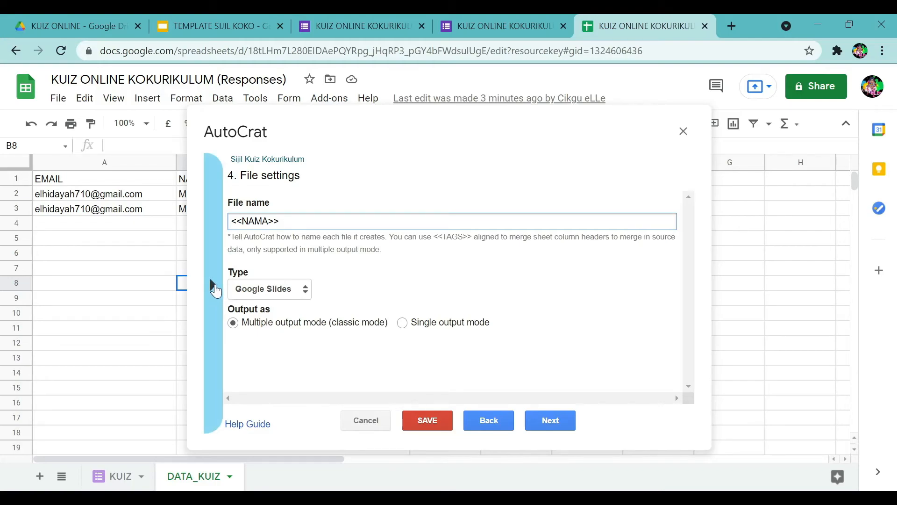
left_click(215, 286)
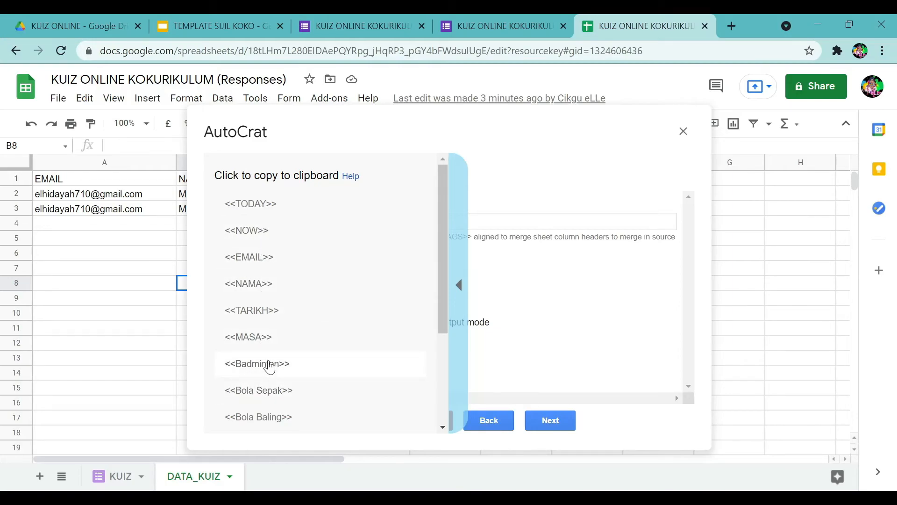
left_click(460, 292)
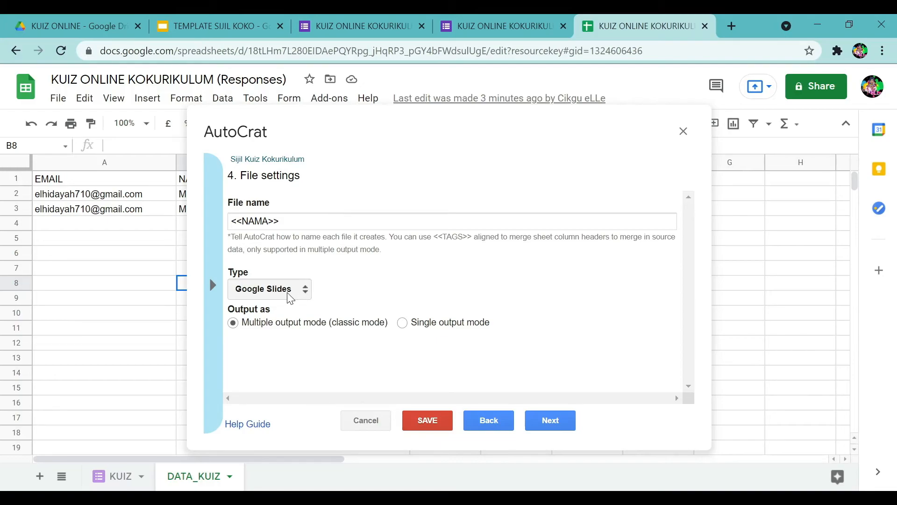
left_click(262, 293)
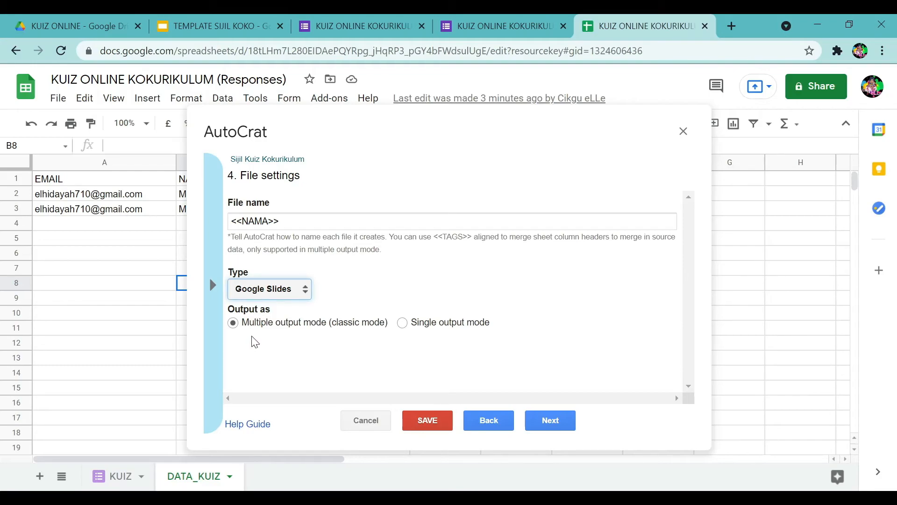
key("Down")
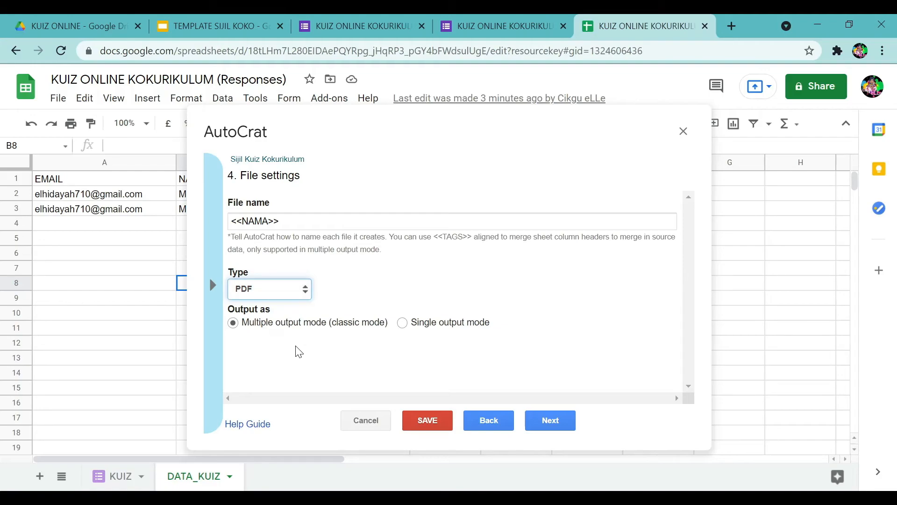
left_click(549, 422)
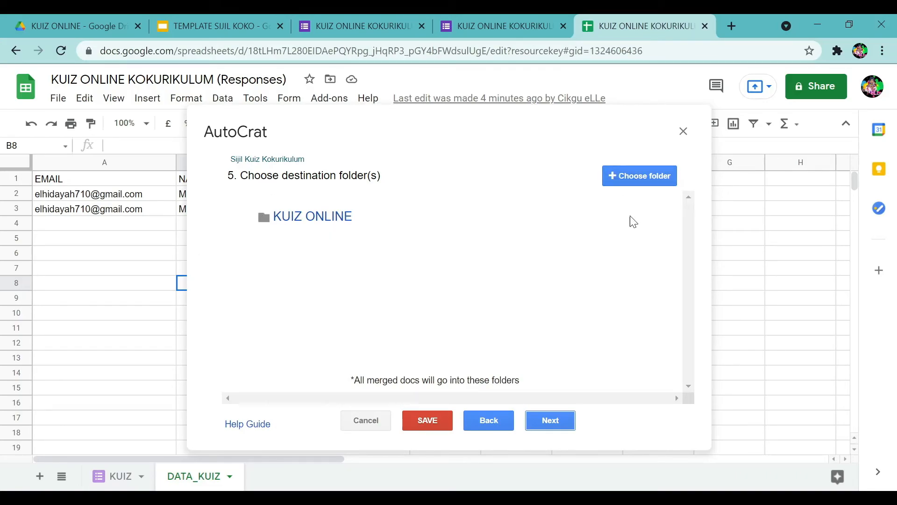
Skip the folder, dynamic folder reference and merge condition steps to reach step 8.
left_click(551, 421)
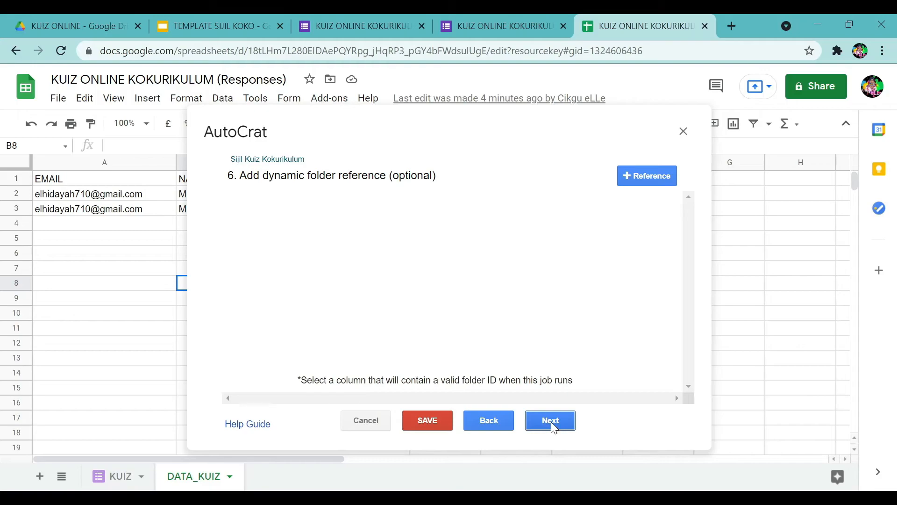
left_click(552, 421)
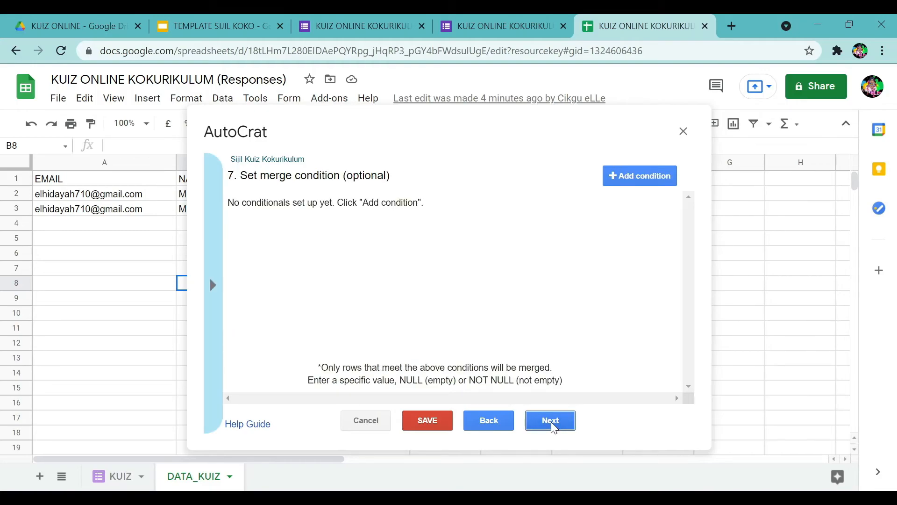
left_click(551, 422)
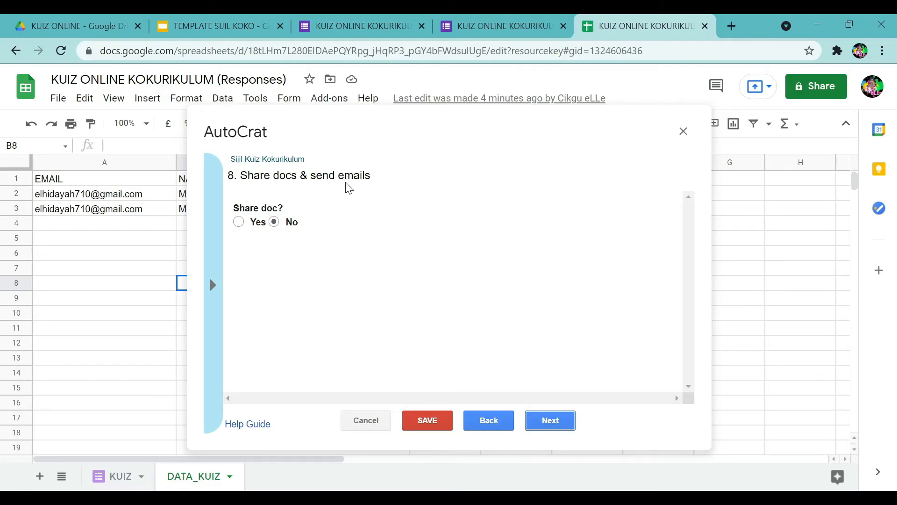
Set Share doc to Yes and collaborator re-sharing to No, then scroll to the email fields.
left_click(239, 222)
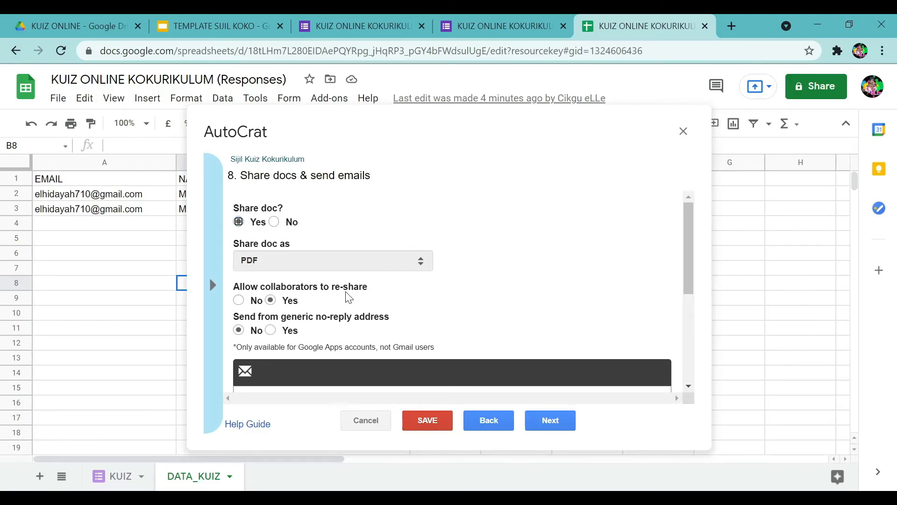
left_click(239, 300)
scroll(452, 288, "down", 2)
scroll(452, 283, "down", 2)
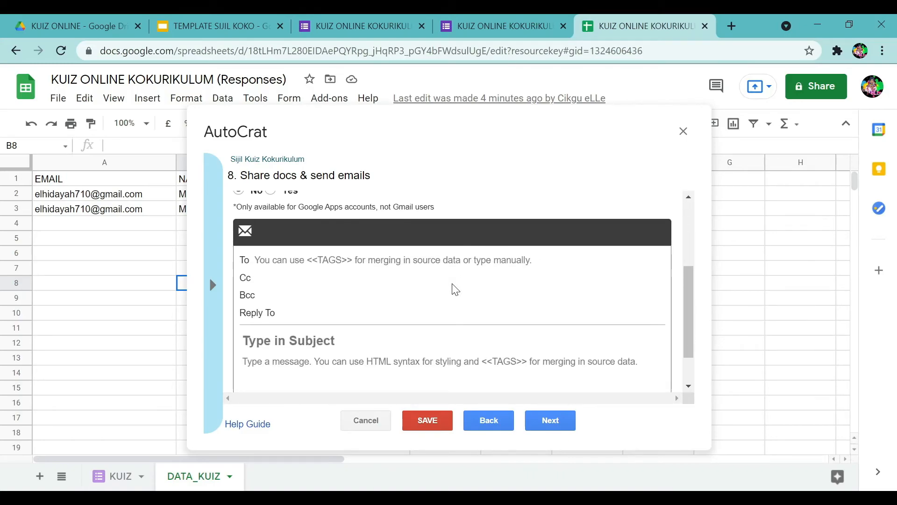
scroll(310, 275, "down", 1)
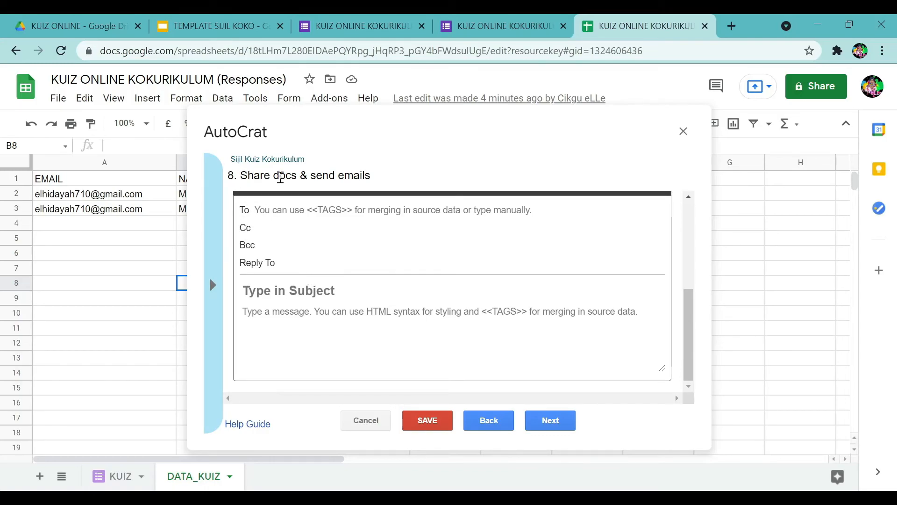
Copy the <<EMAIL>> tag from the tag panel and paste it into the email's To field.
left_click(215, 292)
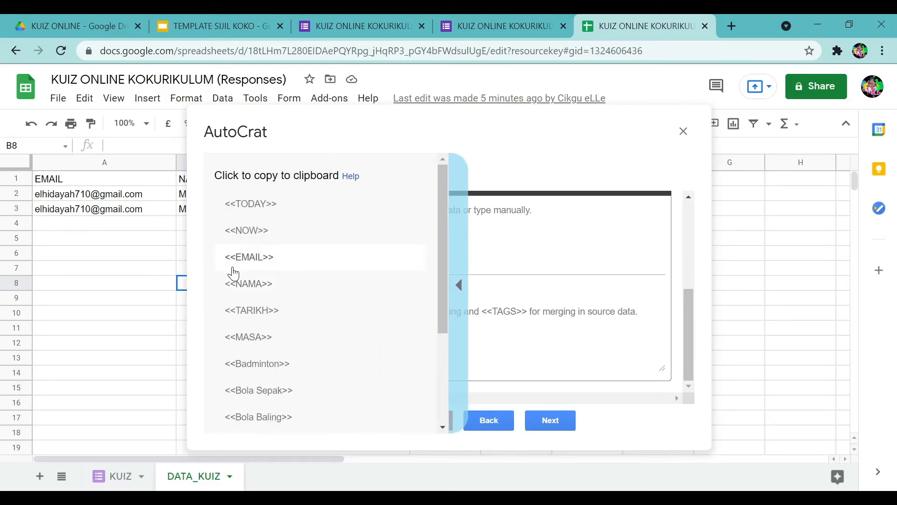
left_click(258, 268)
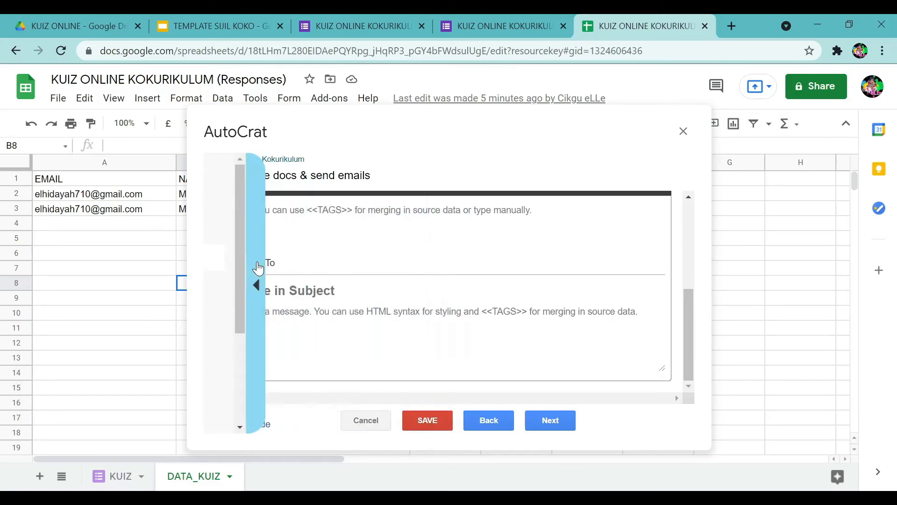
left_click(277, 211)
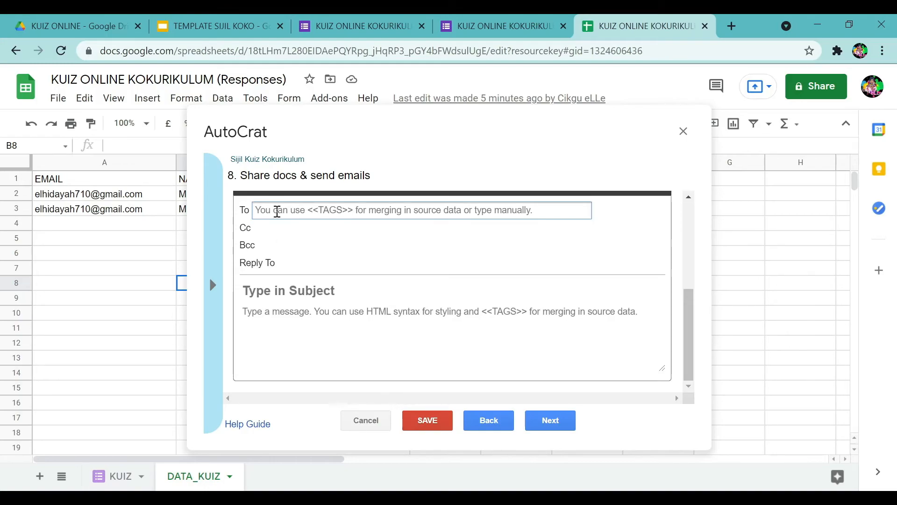
type("<<EMAIL>>")
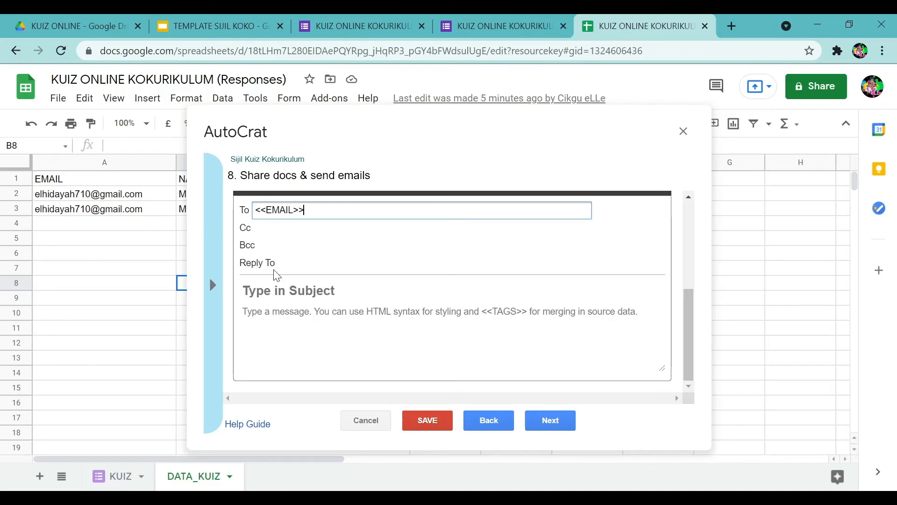
left_click(269, 293)
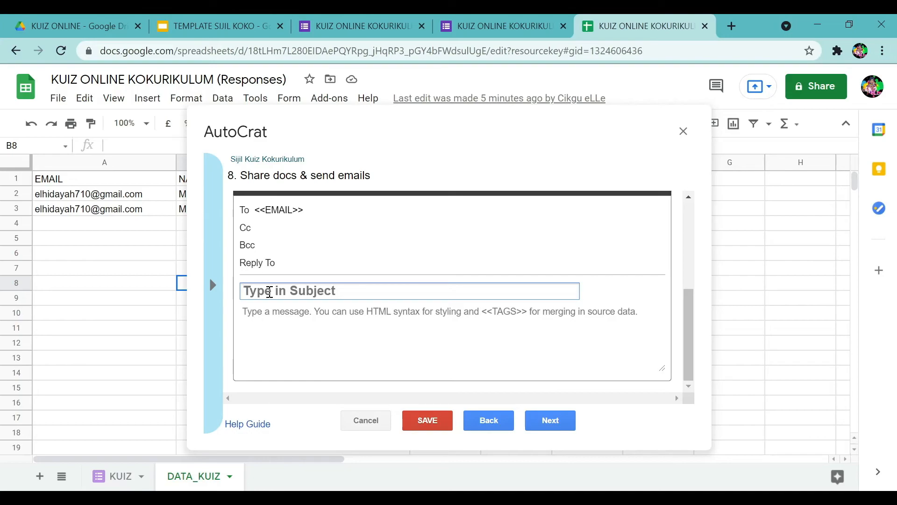
Finish the subject as SIJIL KUIZ ONLINE KOKURIKULUM and start the body with 'Assalamualaikum dan Salam Sejahtera' and 'Tahniah'.
type("SIJIL ")
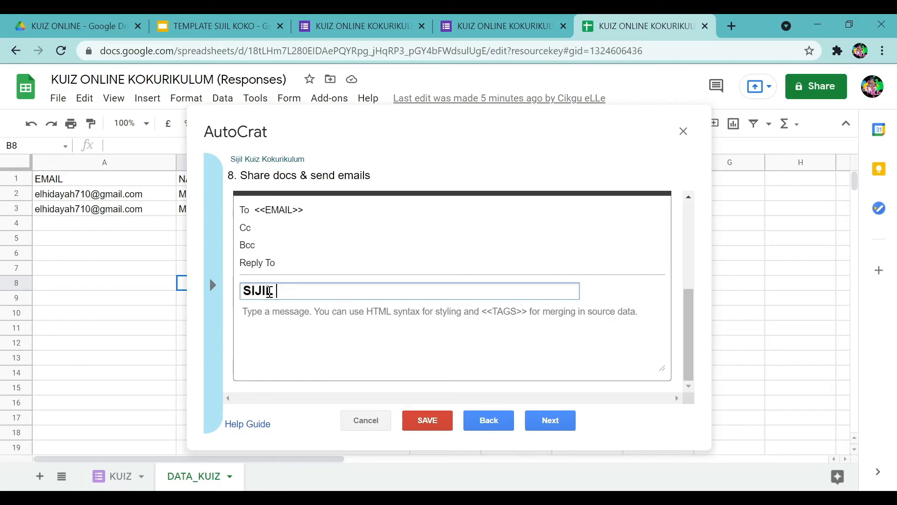
type("KUIZ ONLINE KOKU")
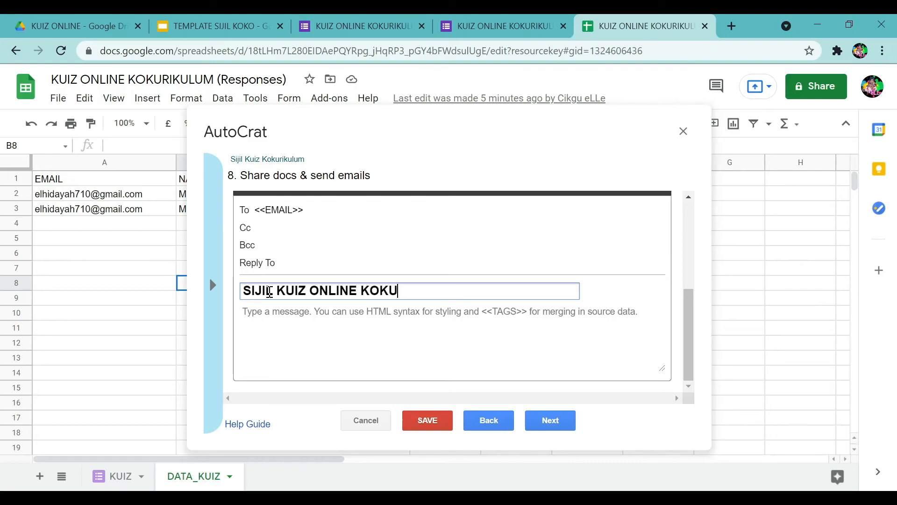
type("RIKULUM")
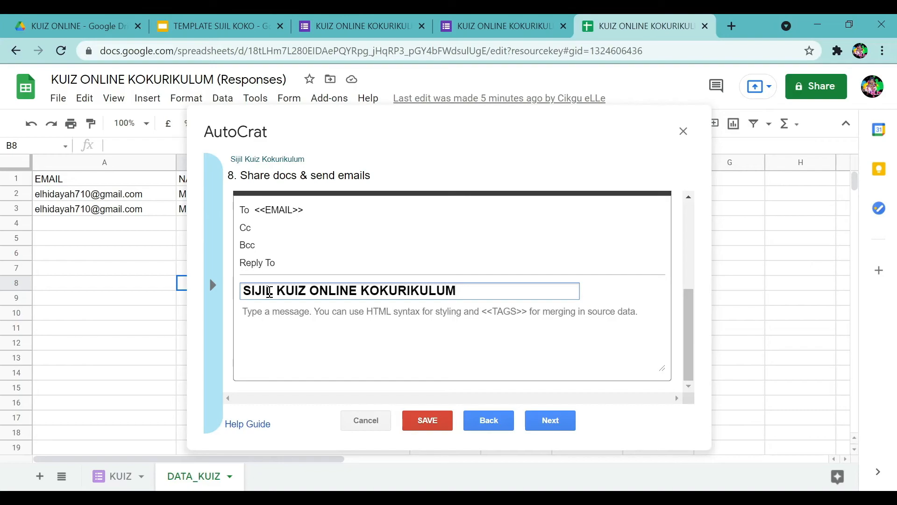
left_click(280, 316)
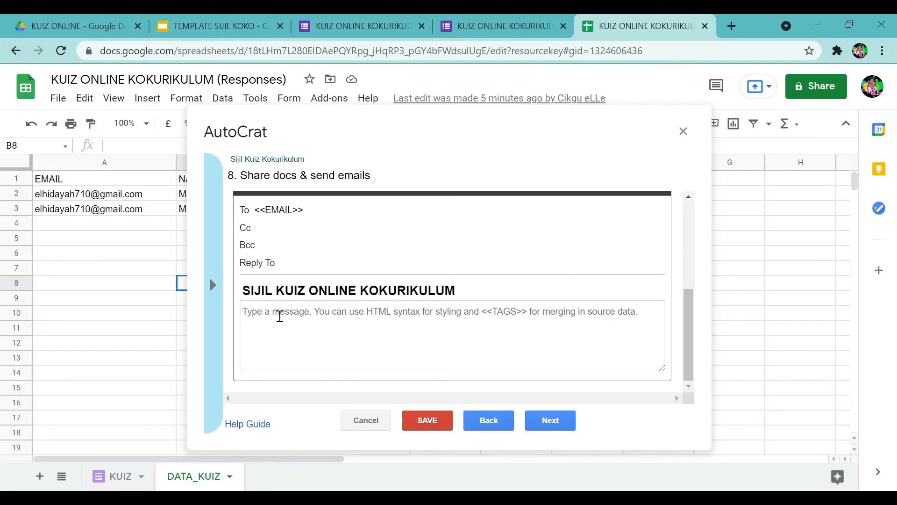
type("Assala")
type("mua")
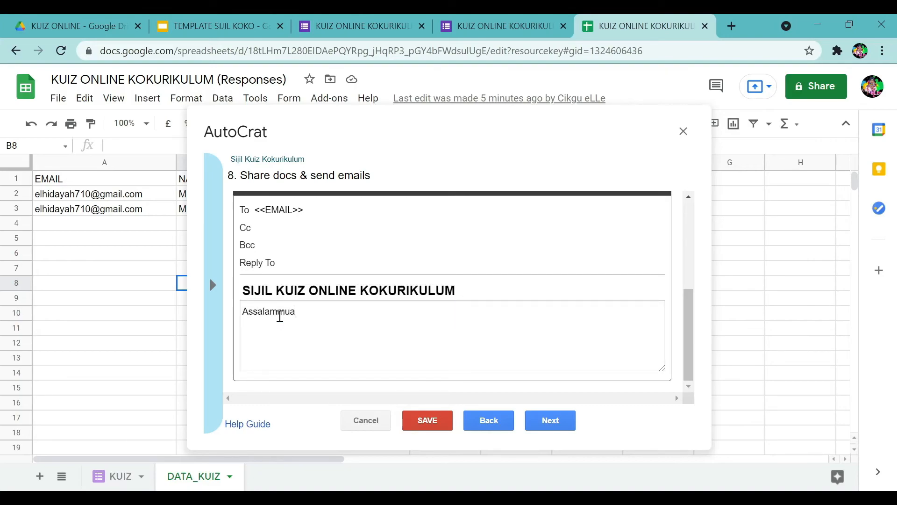
type("laikum dan ")
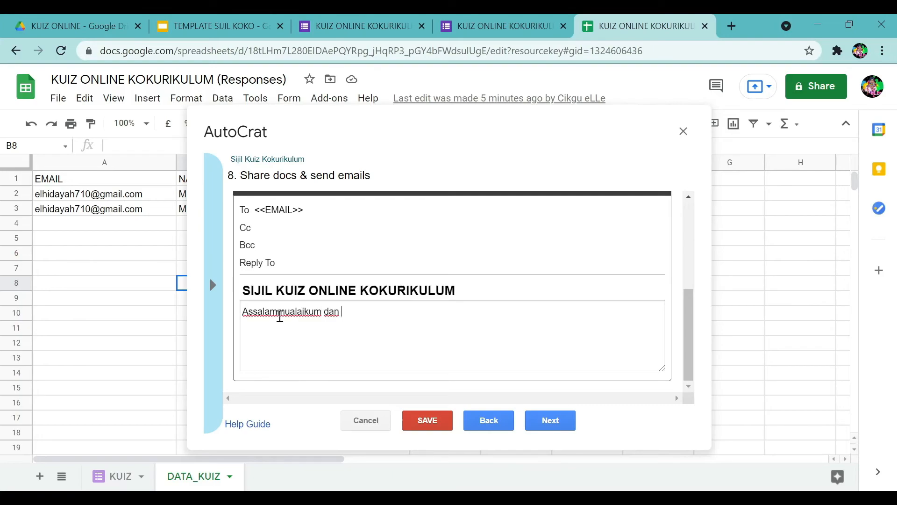
type("Salam Sejahtera")
key("Return")
key("Return")
type("Tahniah")
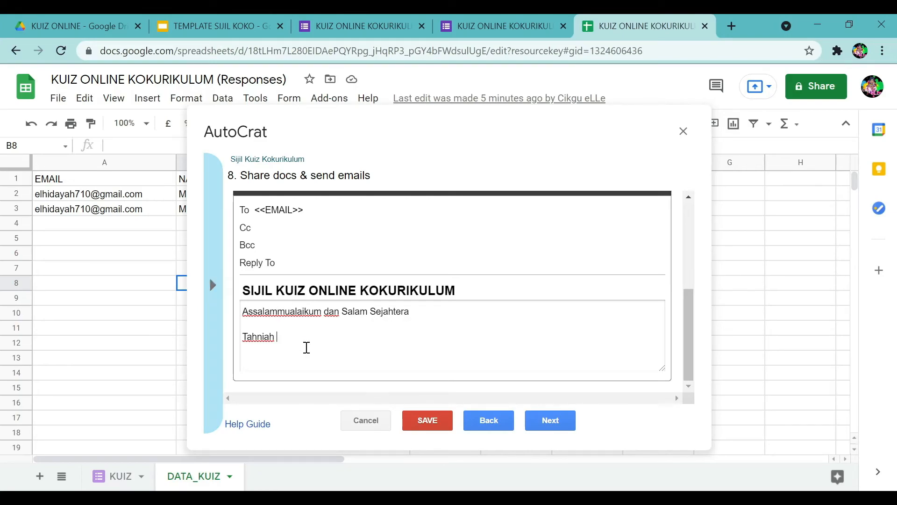
Paste the <<NAMA>> tag after Tahniah and add 'kerana telah menjawab sollan KUIZ ONLINE KOKURIKULUM pada'.
left_click(213, 285)
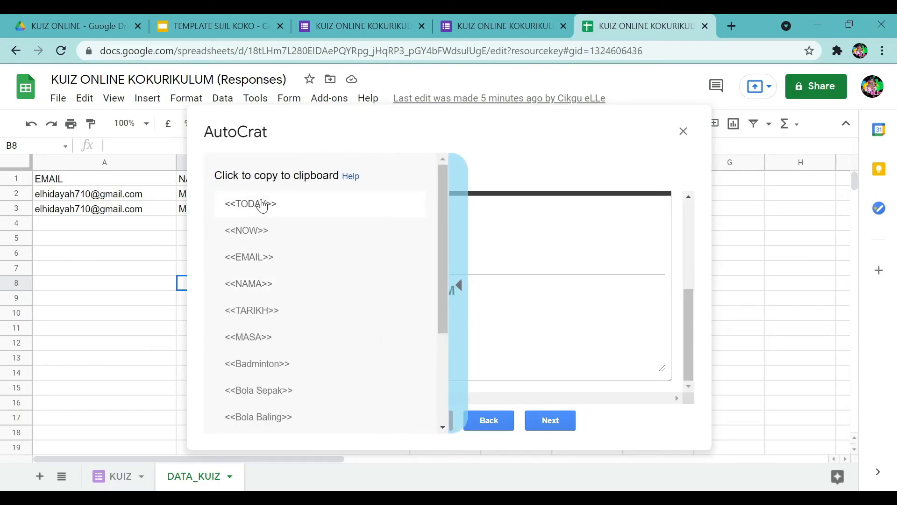
left_click(230, 284)
left_click(311, 336)
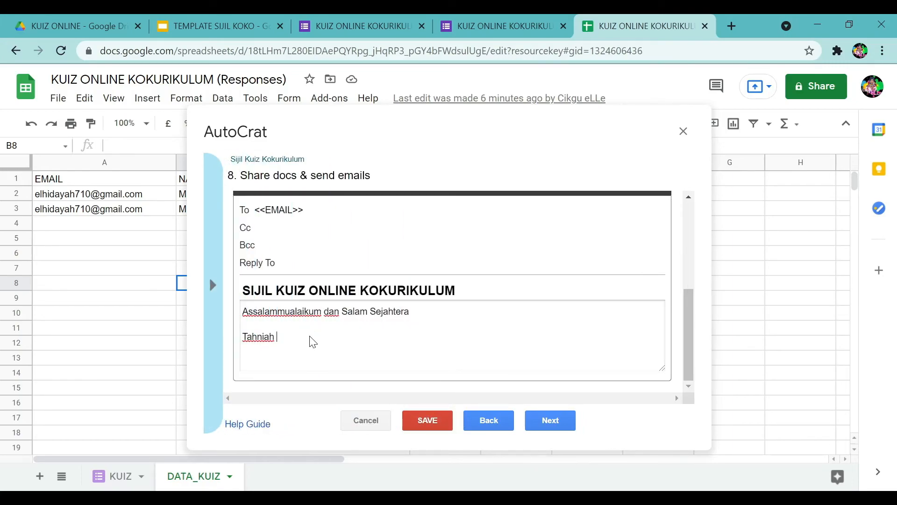
type("<<NAMA>>")
type("kerana telah menjawab ")
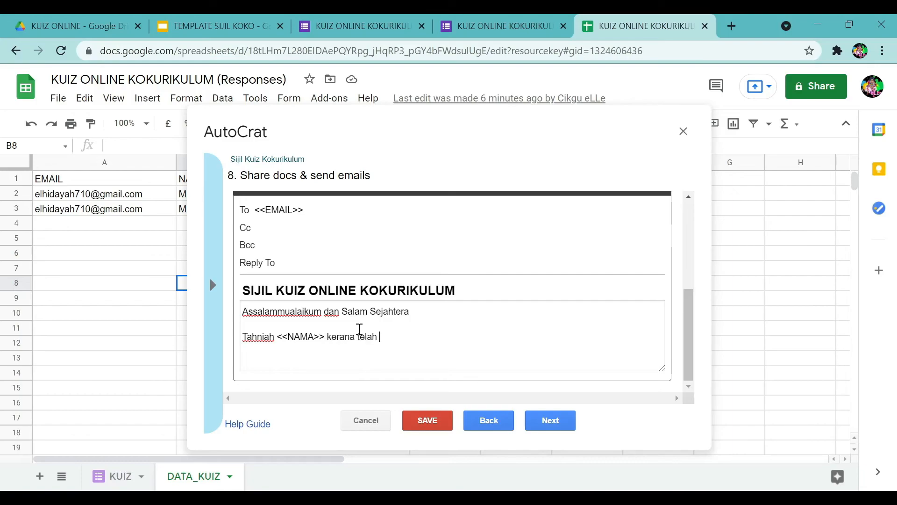
type("so")
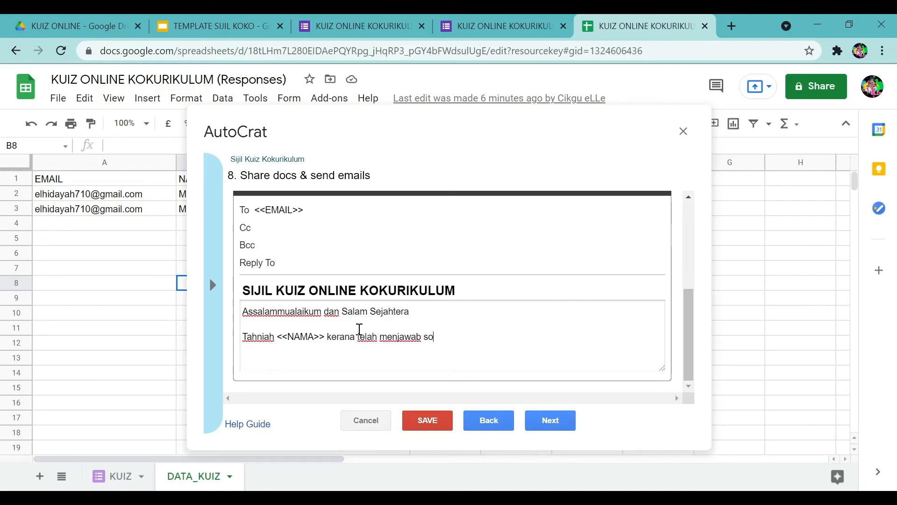
type("llan KUIZ ONL")
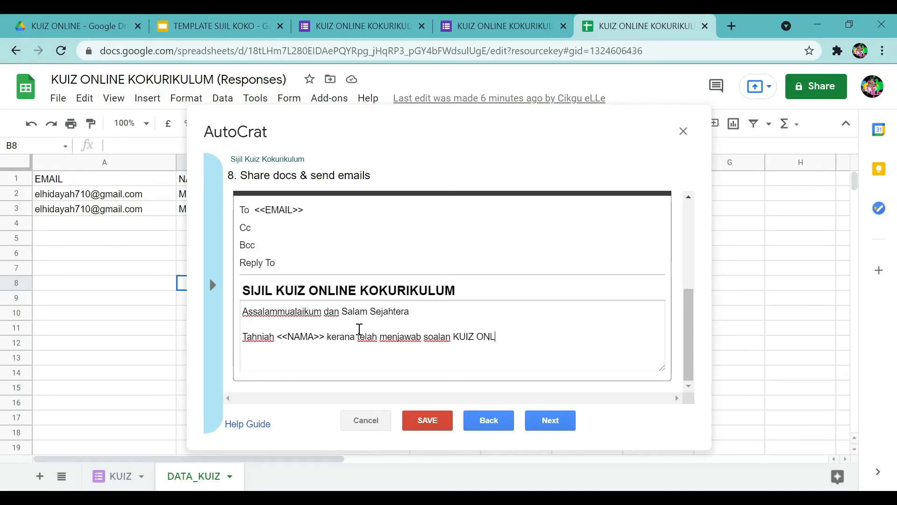
type("INE KOKURI")
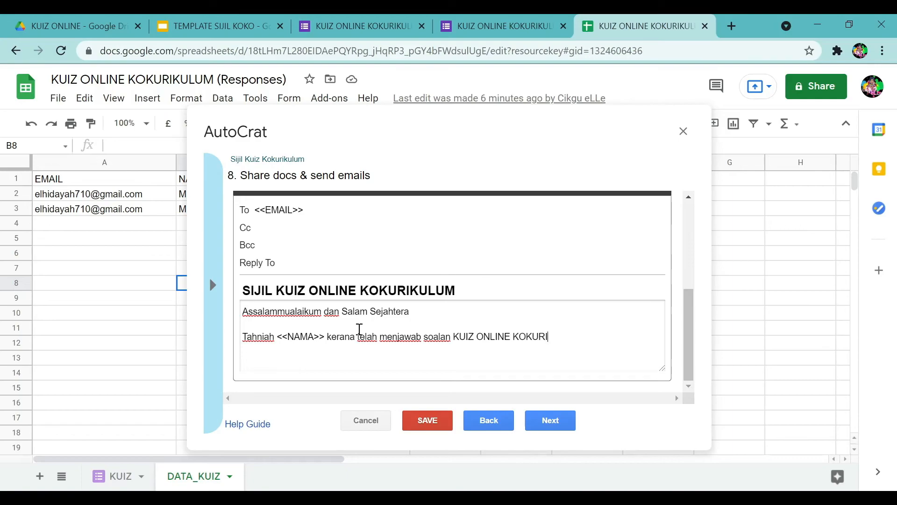
type("KULUM pada")
Insert the <<TARIKH>> merge tag after 'pada' in the email body.
left_click(213, 285)
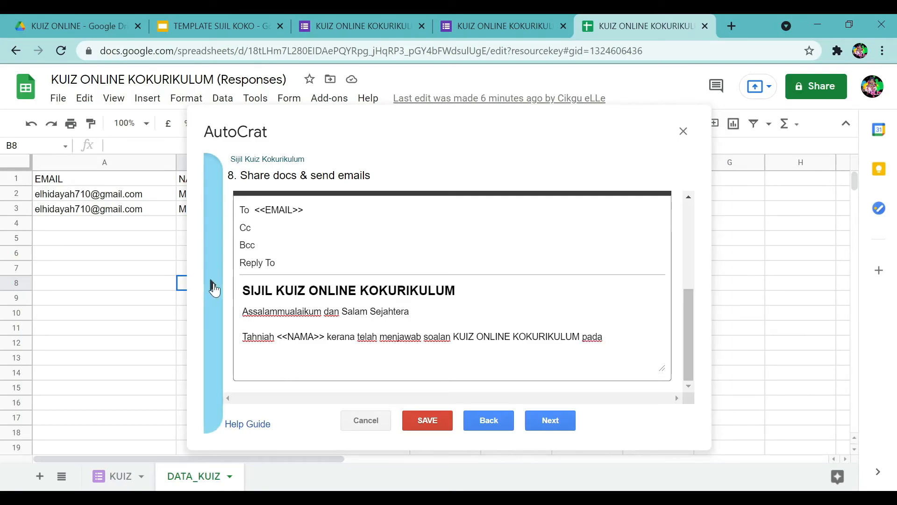
left_click(273, 314)
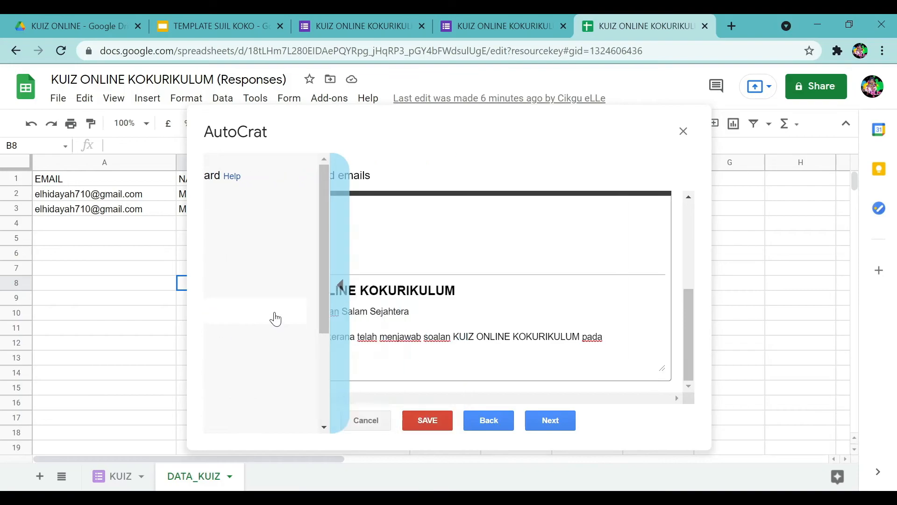
left_click(631, 340)
type("<<TARIKH>>")
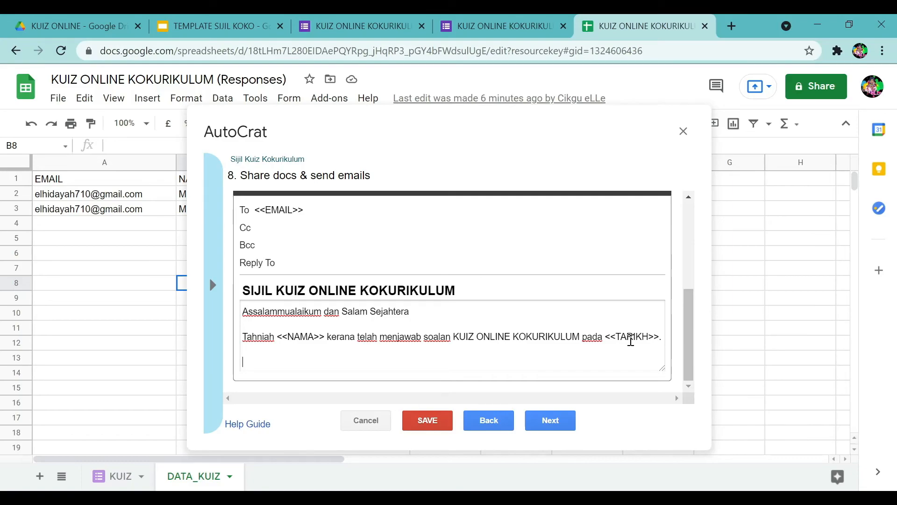
Add the attached-certificate note and a 'Daripada: PENYELARAS KELAB SUKAN PERMAINAN' sign-off, then continue to job triggers.
type("Disin")
key("BackSpace")
key("BackSpace")
key("BackSpace")
type("lampirkan sijil ")
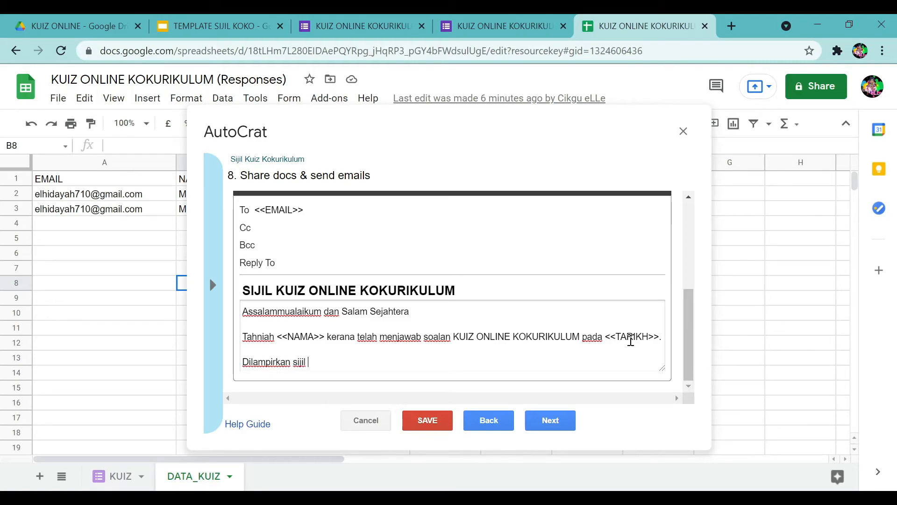
type("penyerta")
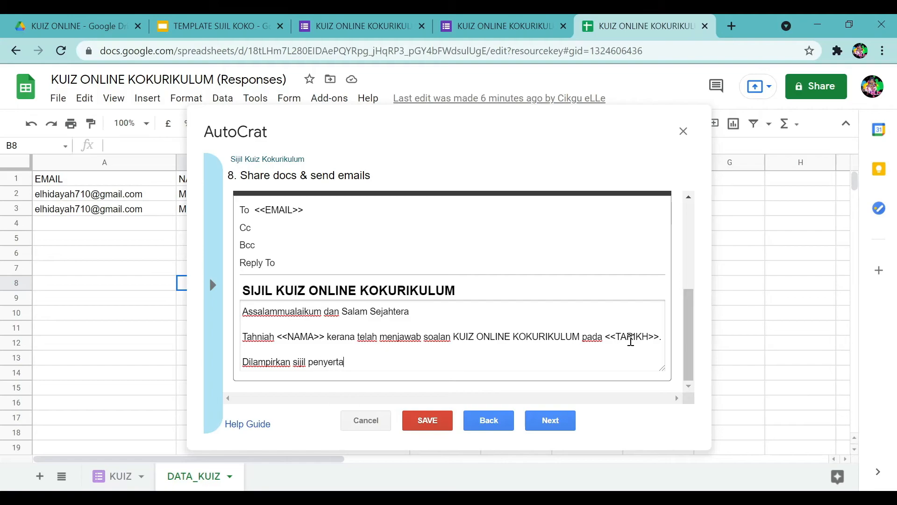
type("an anda.")
key("Return")
key("Return")
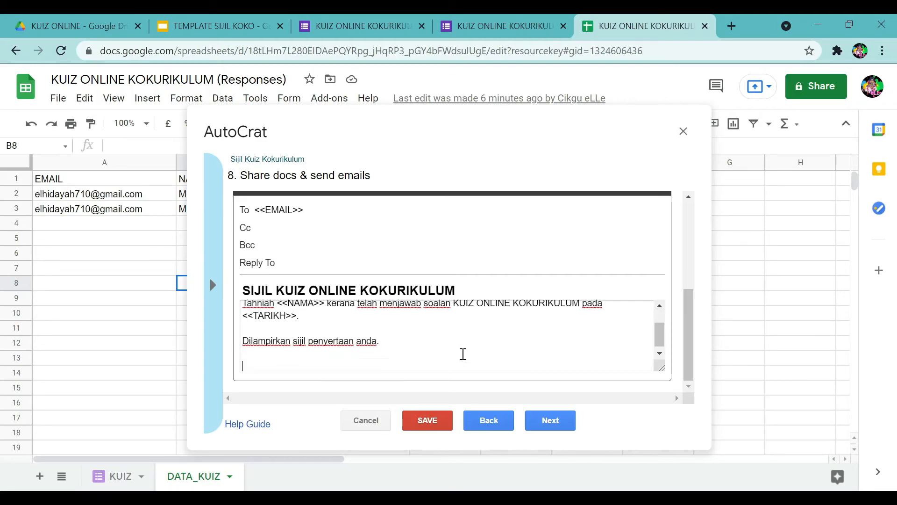
type("Daripada:")
key("Return")
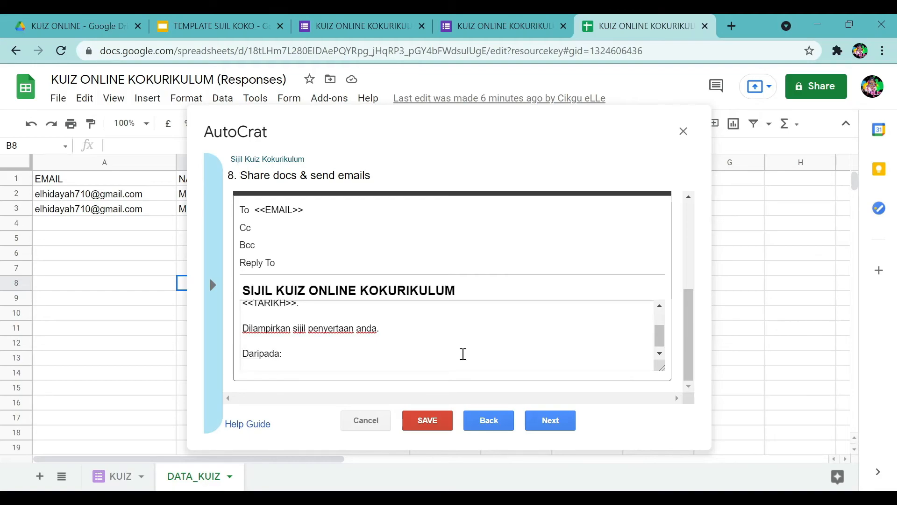
type("PENYELARAS KELAB S")
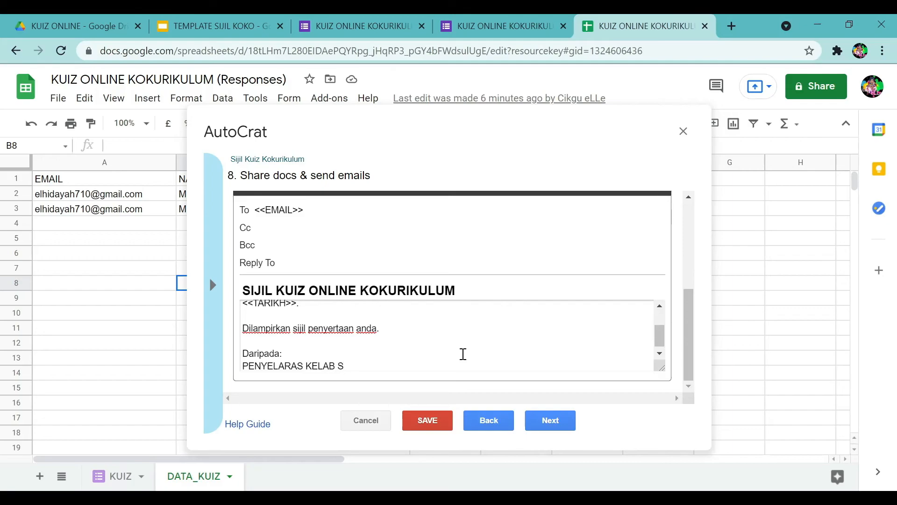
type("UKAN PERMAI")
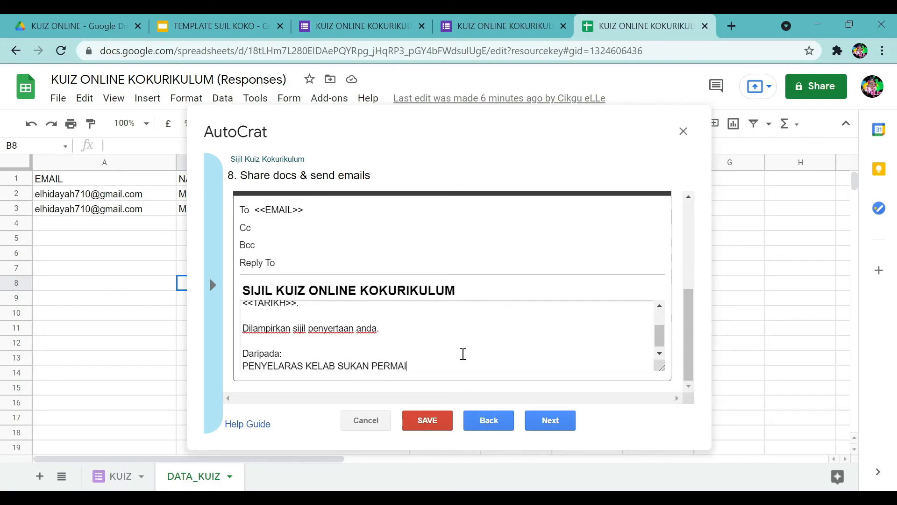
type("NAN")
scroll(515, 369, "up", 4)
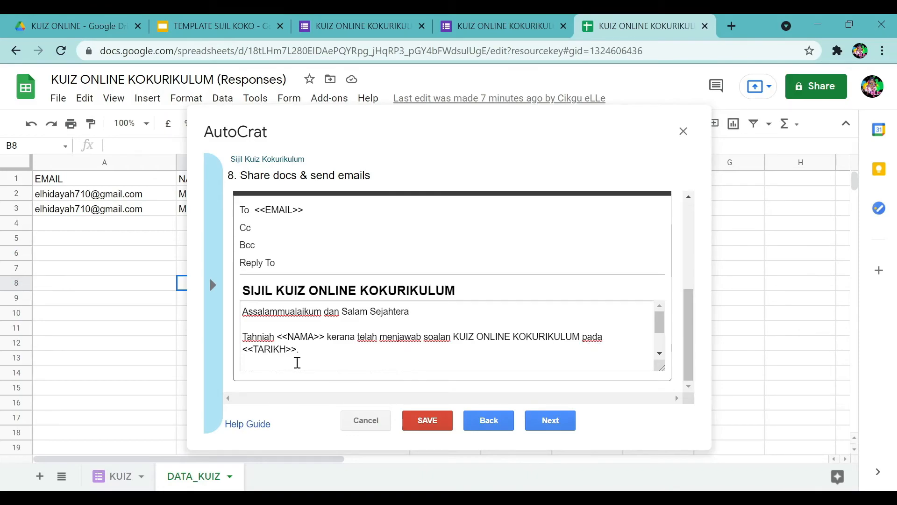
scroll(431, 344, "down", 3)
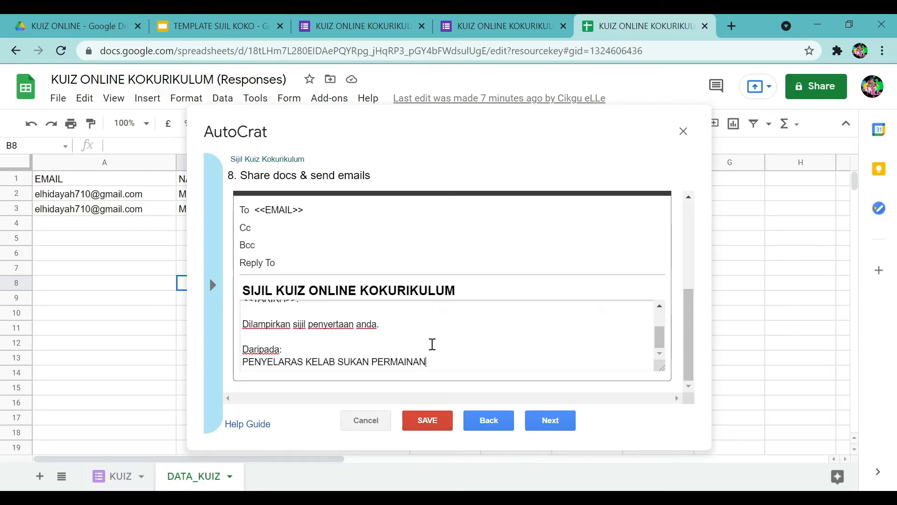
left_click(552, 420)
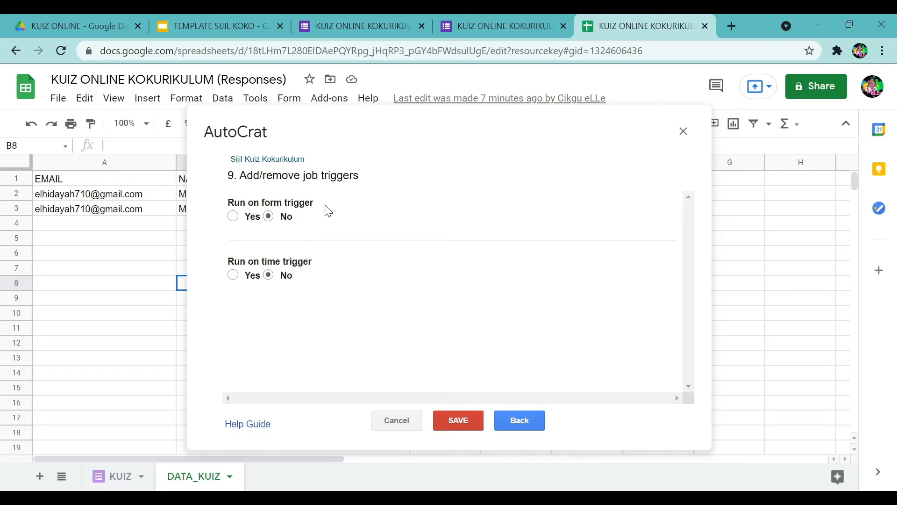
Set Run on form trigger to Yes and save the Sijil Kuiz Kokurikulum job.
left_click(234, 217)
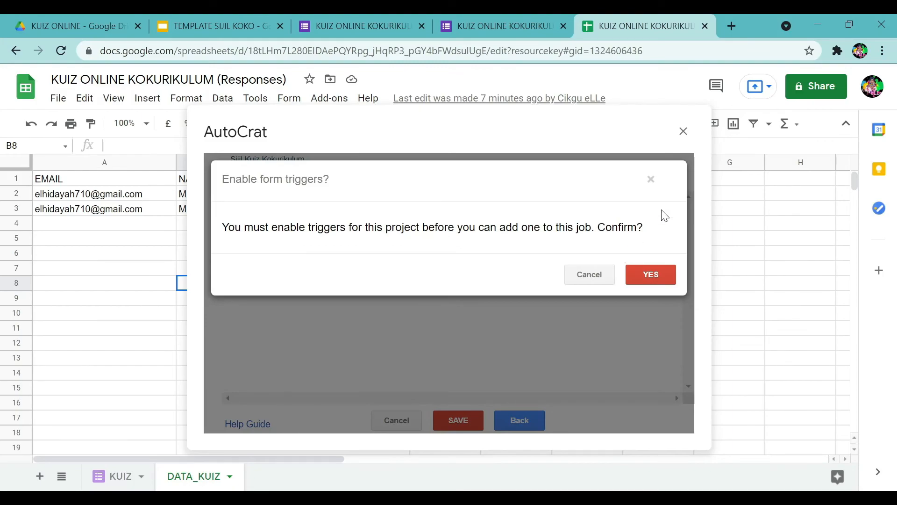
left_click(653, 179)
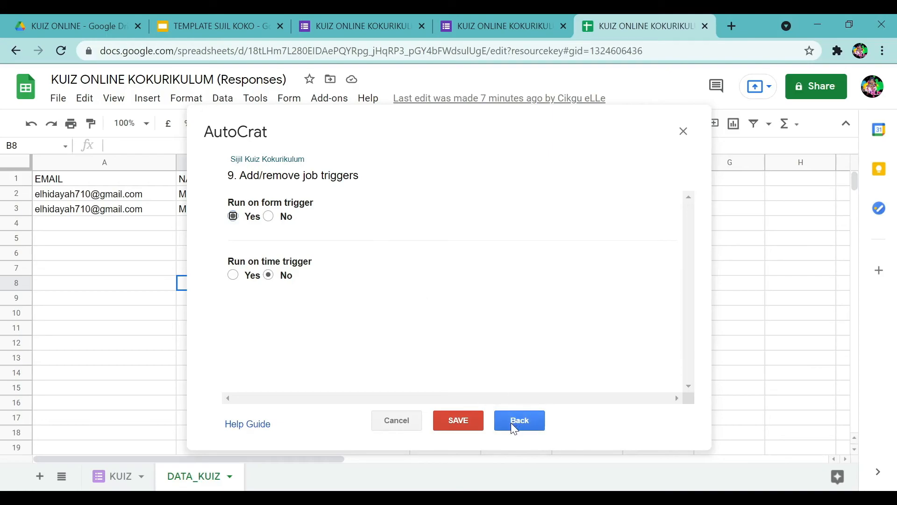
left_click(465, 430)
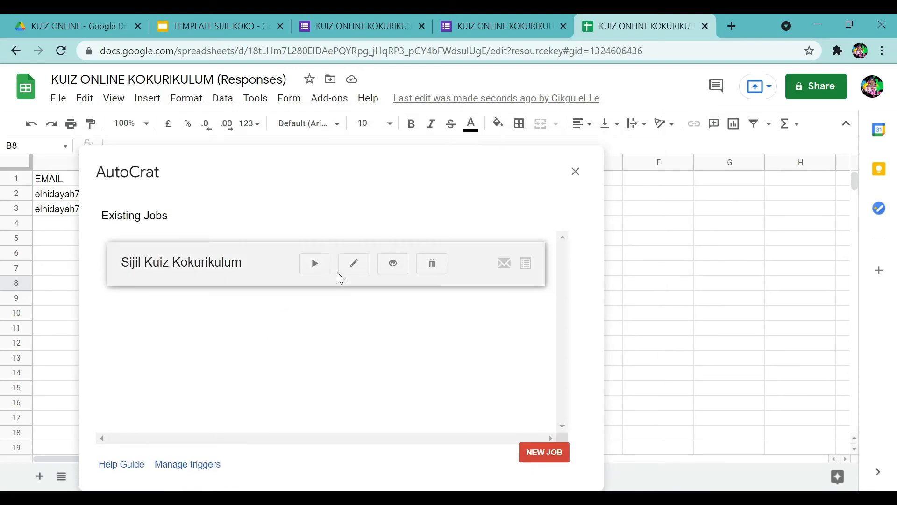
Run the Sijil Kuiz Kokurikulum merge job, close AutoCrat, and return to the TEMPLATE SIJIL KOKO presentation.
left_click_drag(306, 171, 407, 117)
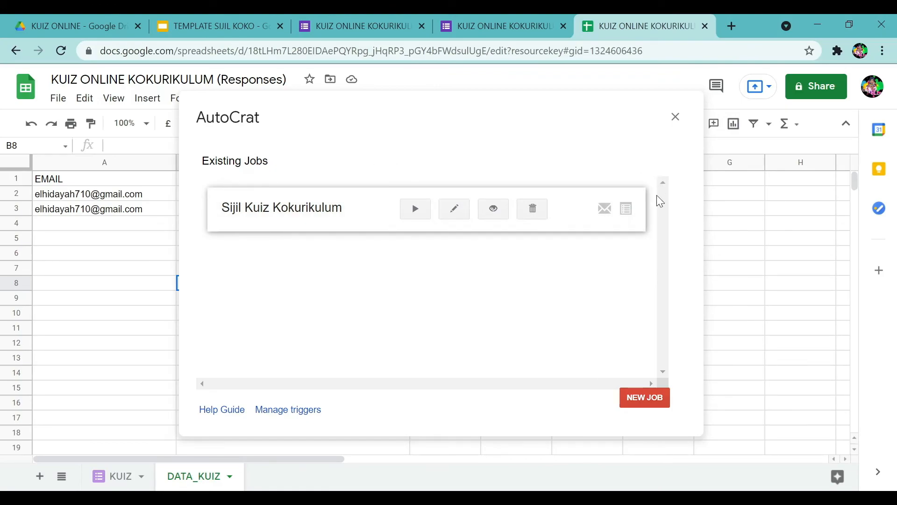
left_click(416, 210)
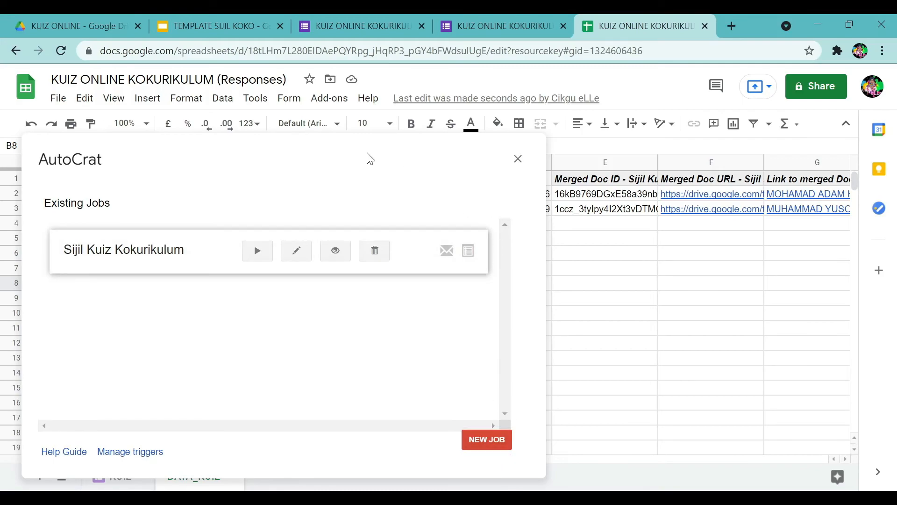
left_click_drag(366, 156, 438, 110)
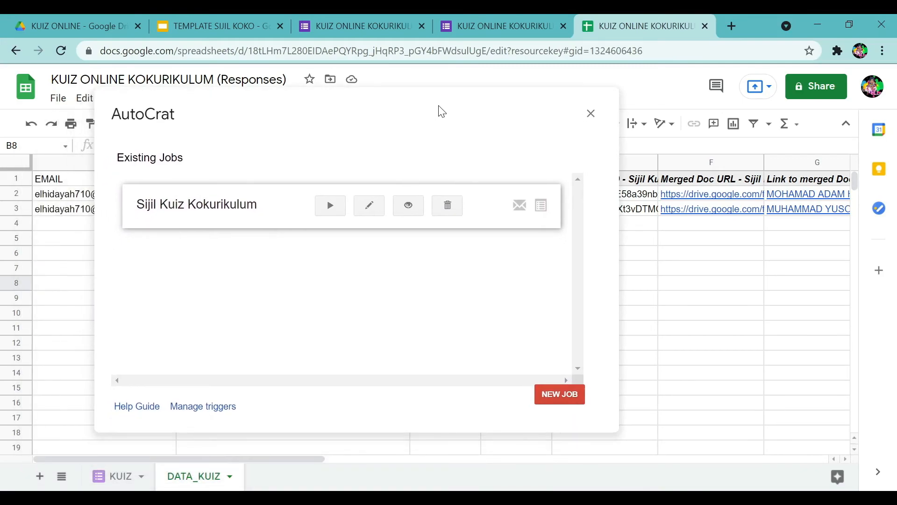
left_click(592, 121)
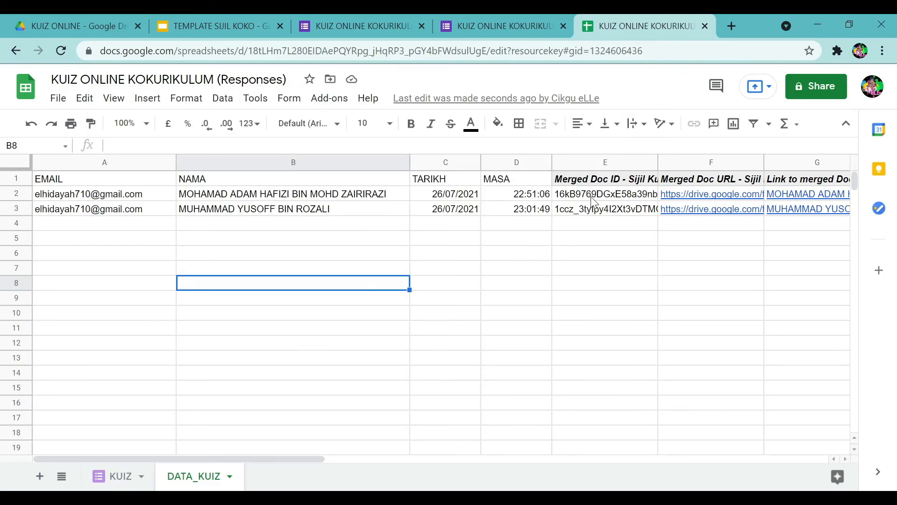
mouse_move(688, 201)
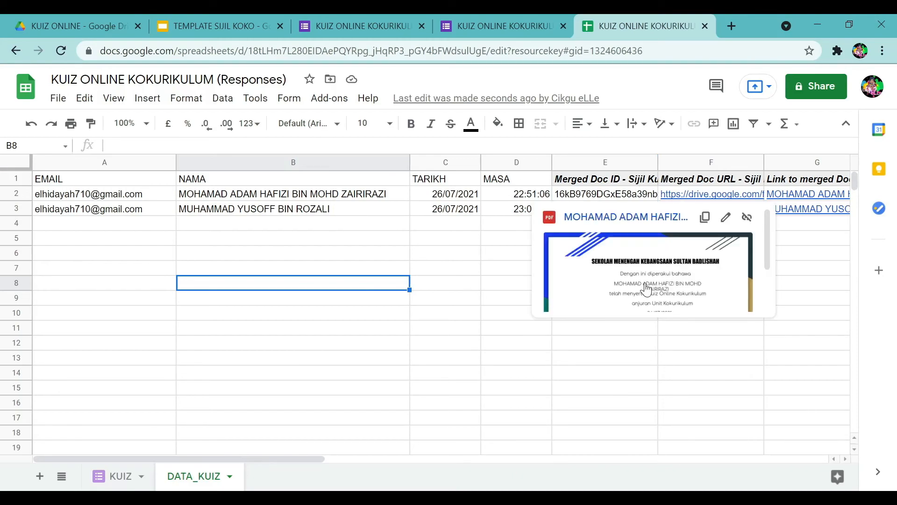
left_click(184, 15)
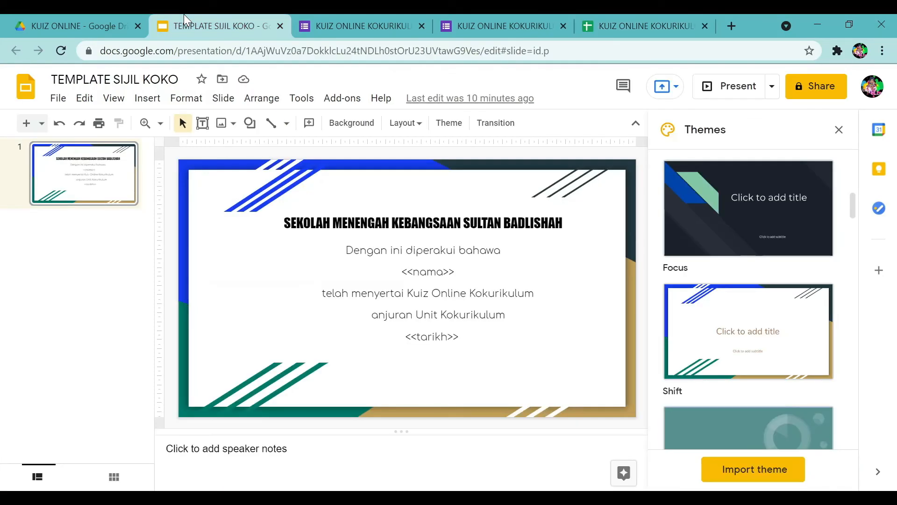
Switch to the KUIZ ONLINE Drive folder to see the two certificate PDFs.
left_click(90, 26)
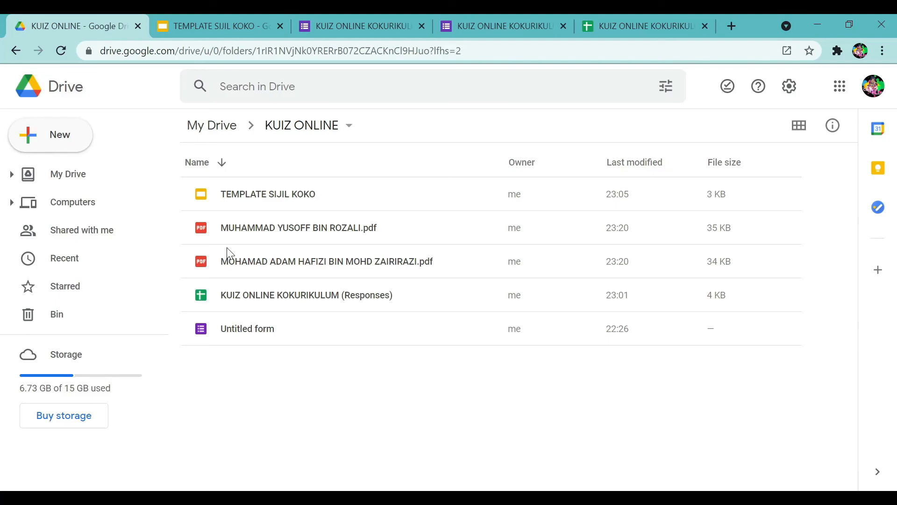
Launch Gmail from the Google apps grid in Drive.
left_click(840, 88)
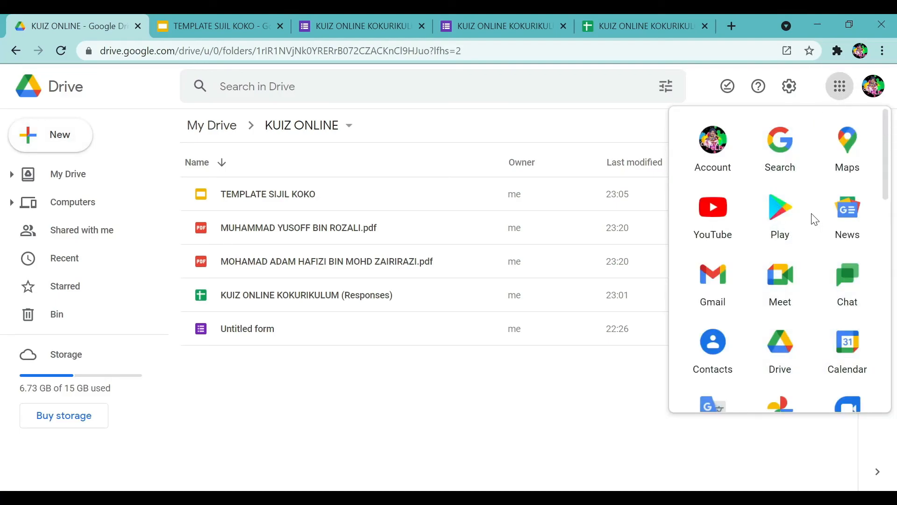
left_click(713, 287)
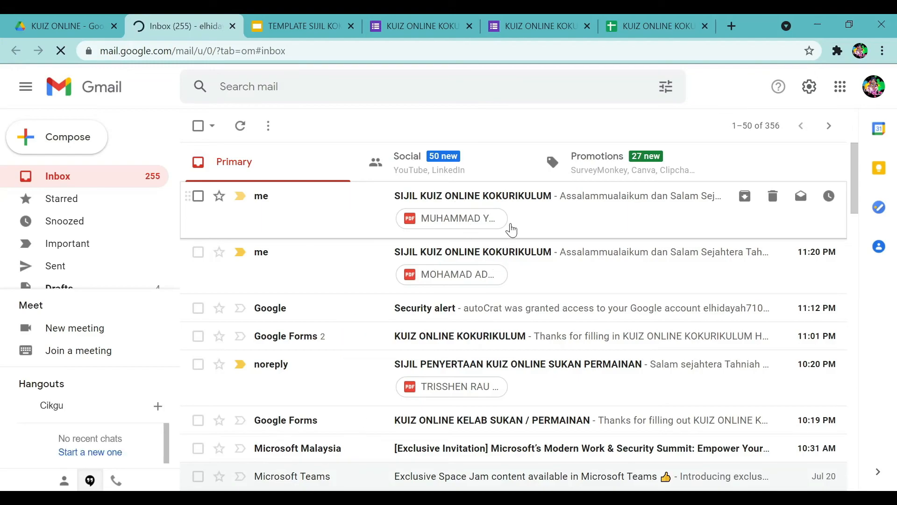
Read the latest SIJIL KUIZ ONLINE KOKURIKULUM certificate email, then go back to the form's response page.
left_click(510, 226)
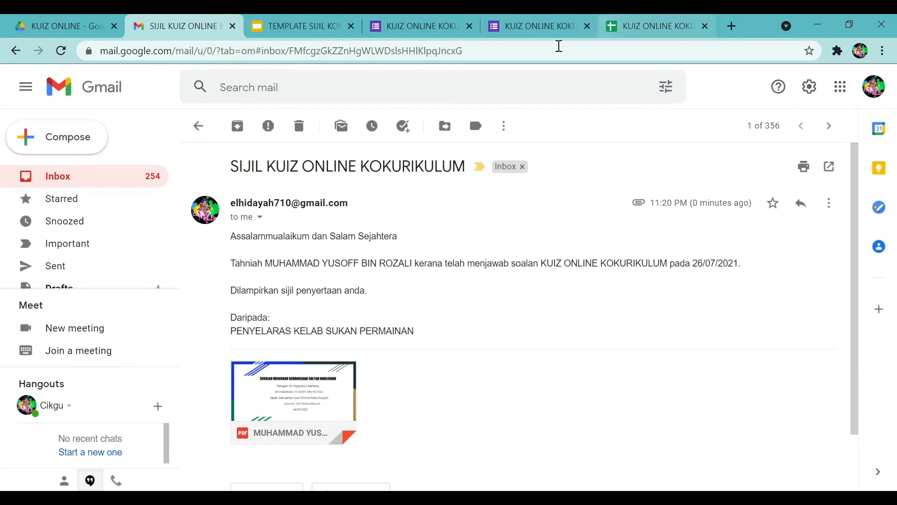
left_click(539, 27)
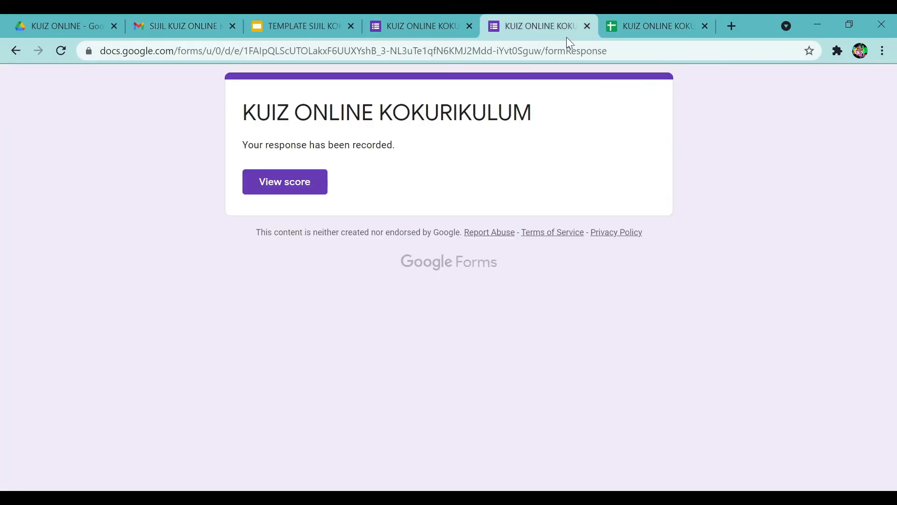
Open a fresh copy of the quiz form, enter the respondent's e-mail and choose the Bola Baling club.
left_click(588, 26)
left_click(424, 23)
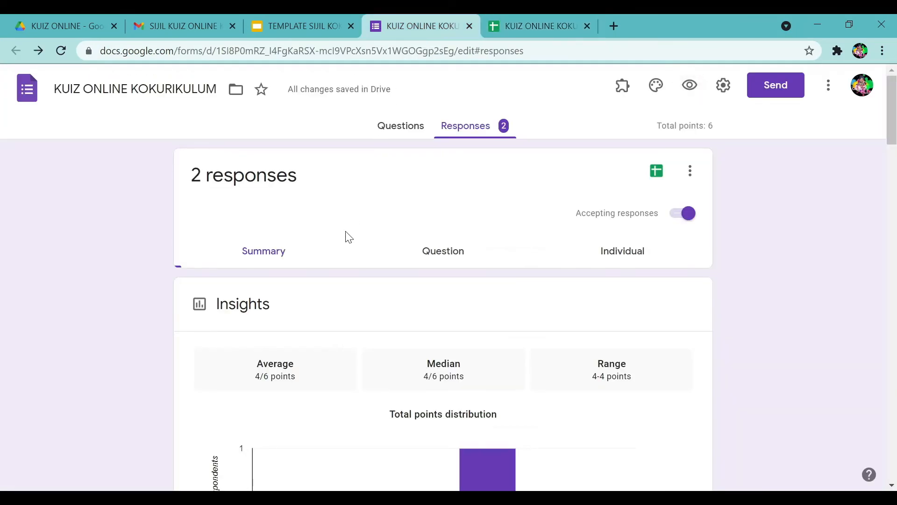
left_click(690, 88)
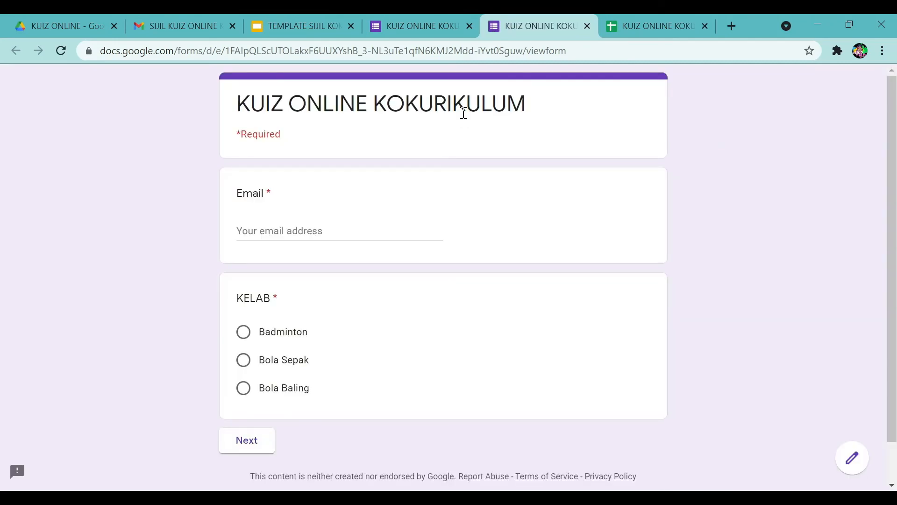
left_click(320, 224)
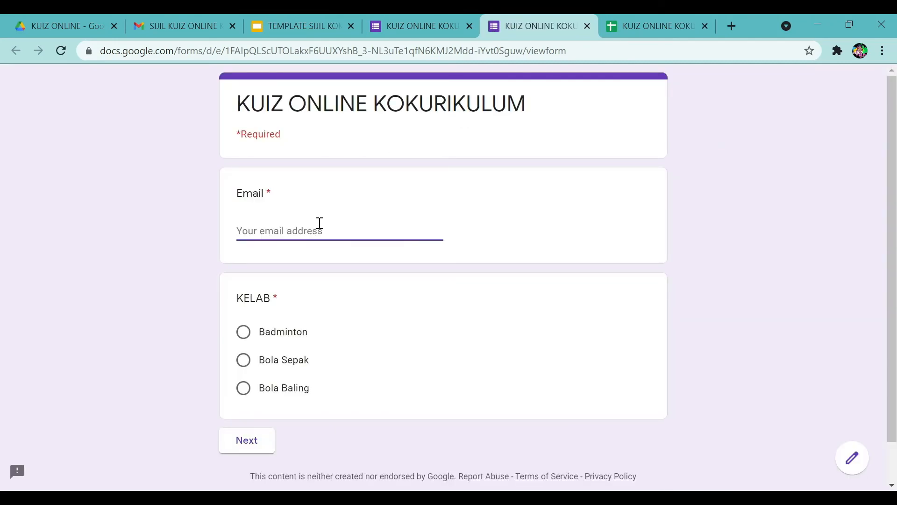
type("g")
key("BackSpace")
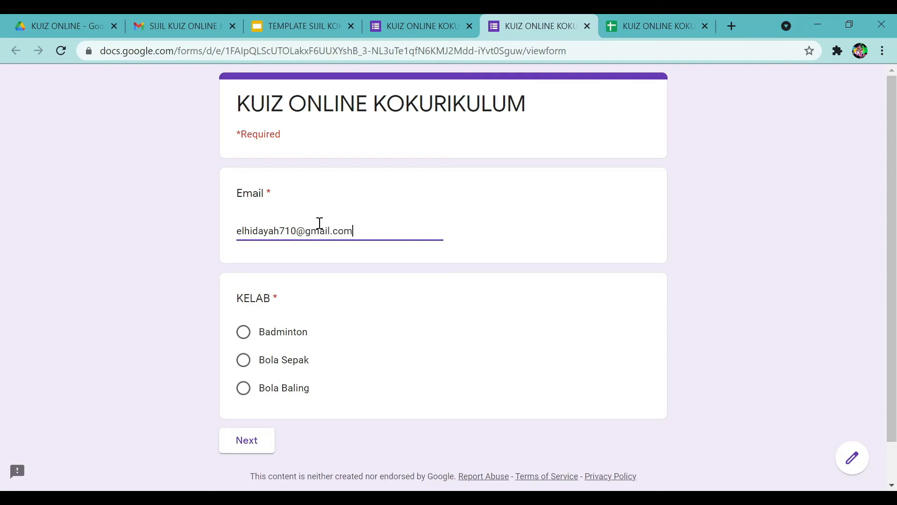
key("Tab")
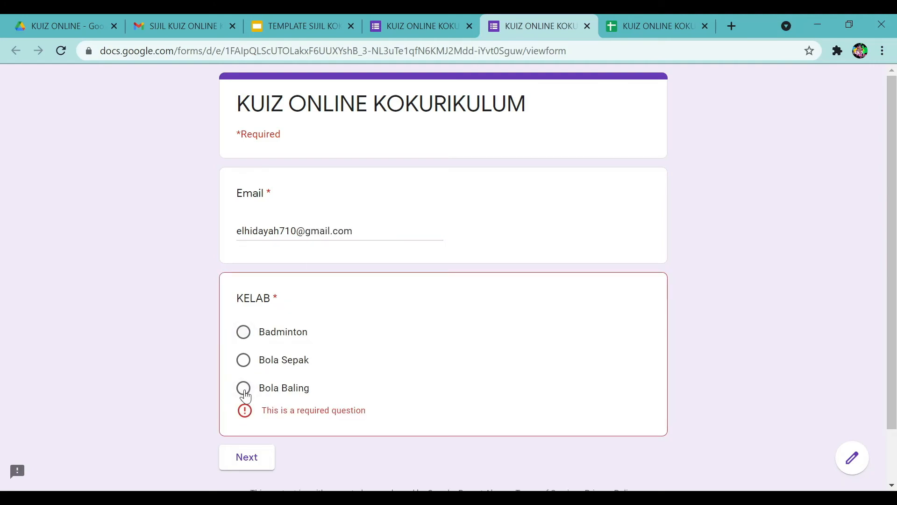
left_click(244, 395)
left_click(247, 440)
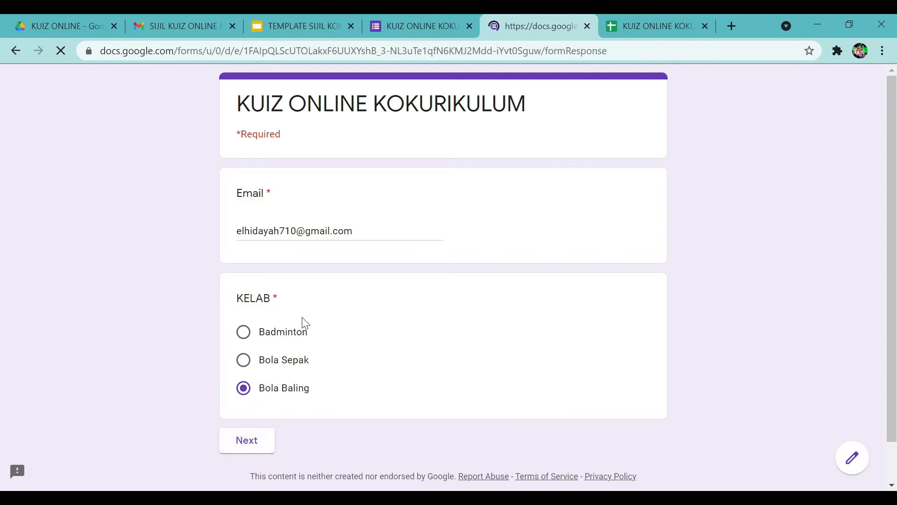
Pick the student's name, answer 11, Oval and all four options I–IV, and submit.
left_click(293, 250)
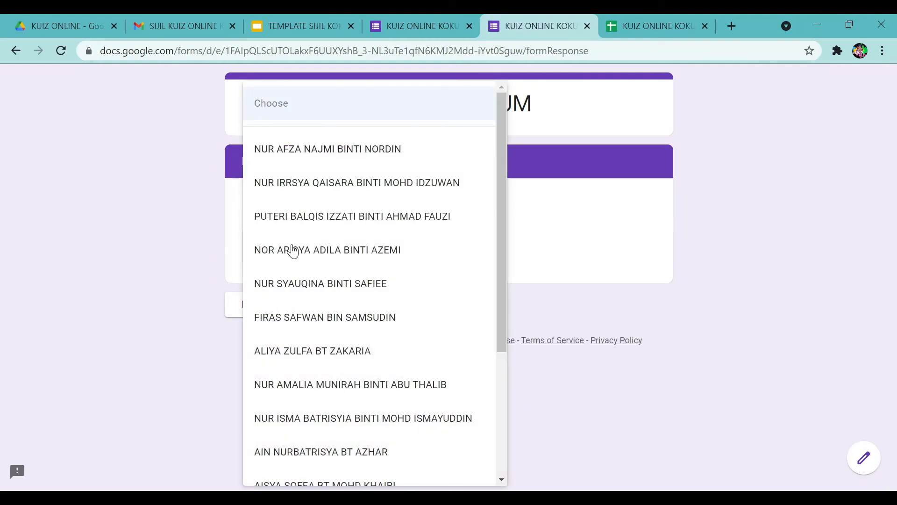
left_click(293, 250)
left_click(318, 309)
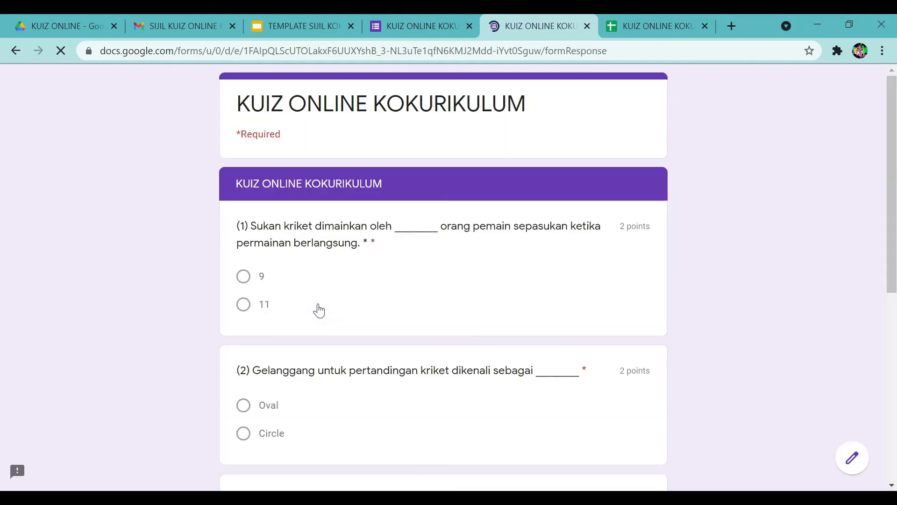
left_click(243, 304)
scroll(250, 311, "down", 3)
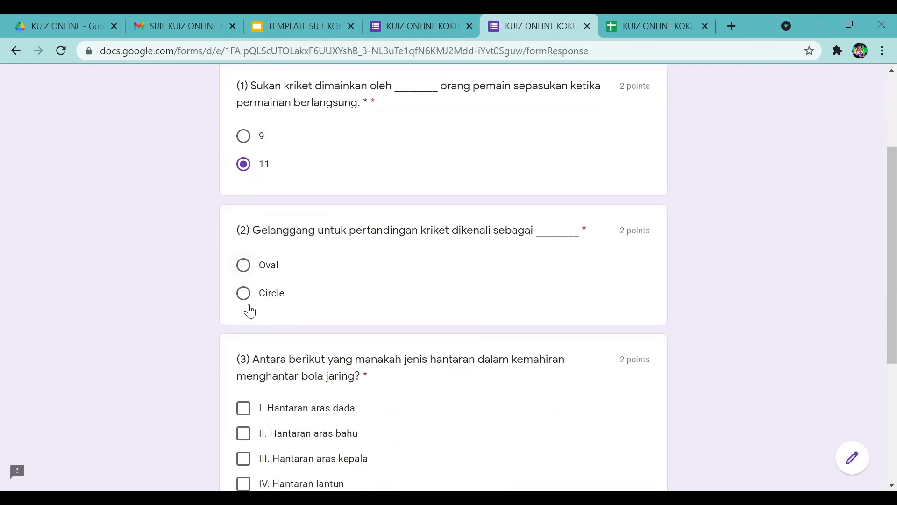
left_click(243, 265)
scroll(243, 292, "down", 3)
left_click(243, 267)
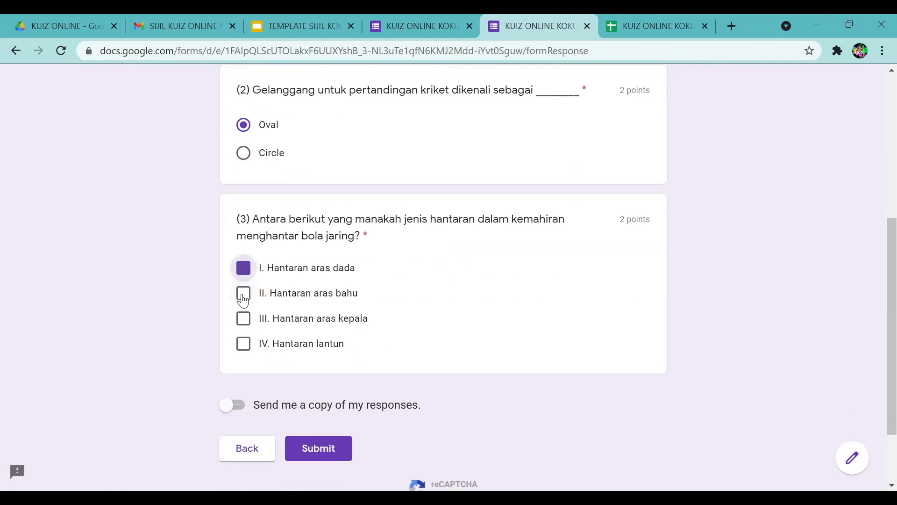
left_click(243, 294)
left_click(244, 318)
left_click(244, 342)
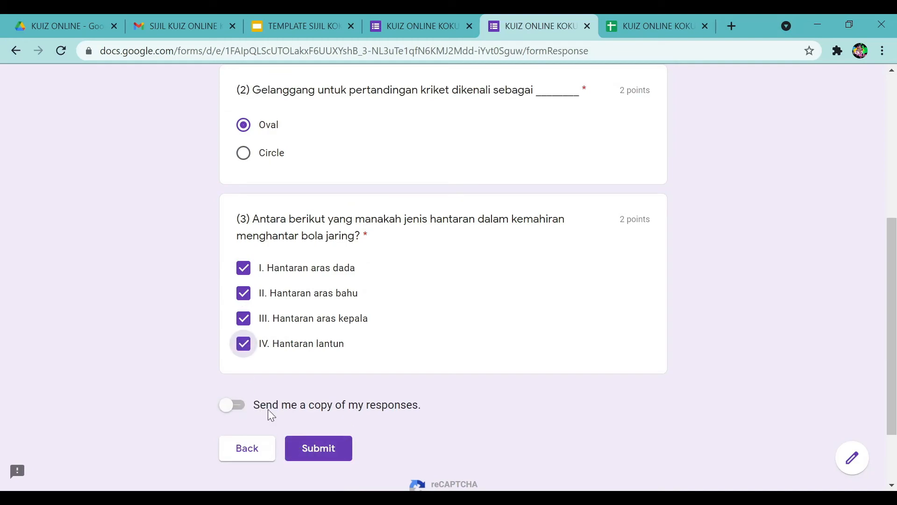
left_click(330, 450)
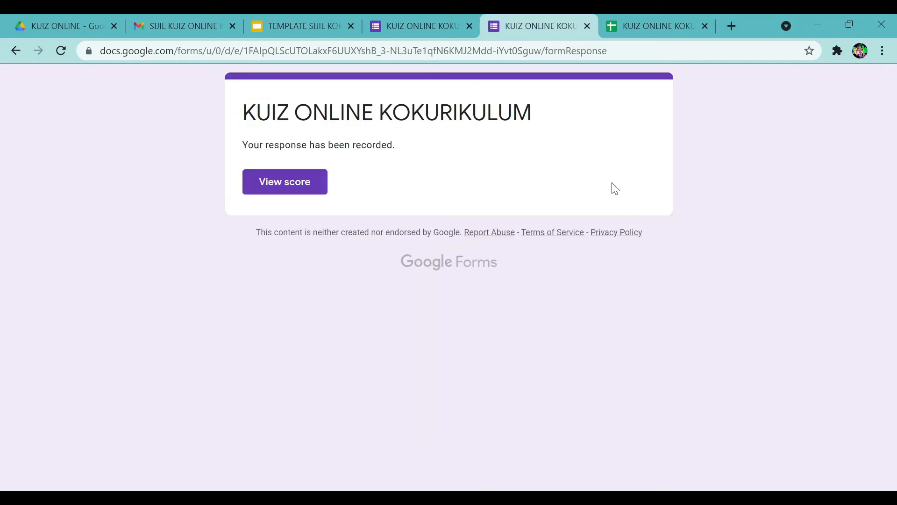
Return to the responses spreadsheet and reopen AutoCrat from the Add-ons menu.
left_click(650, 30)
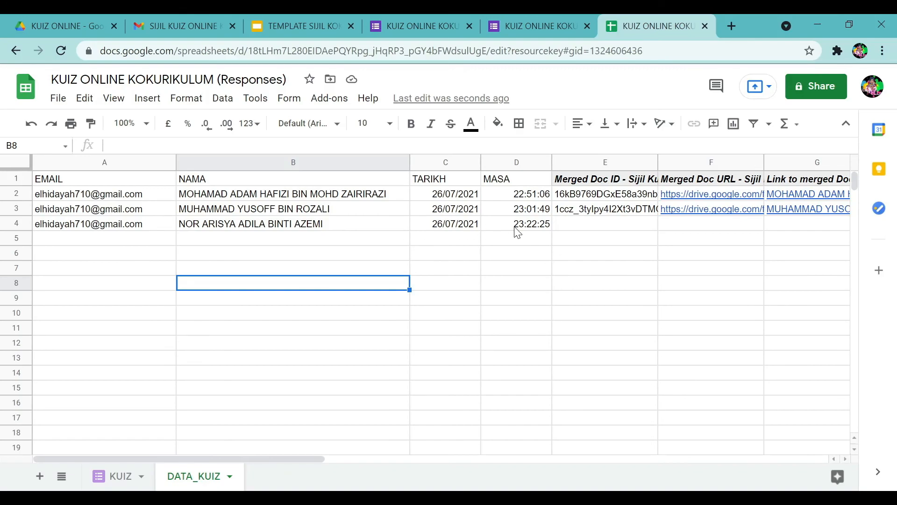
left_click(327, 104)
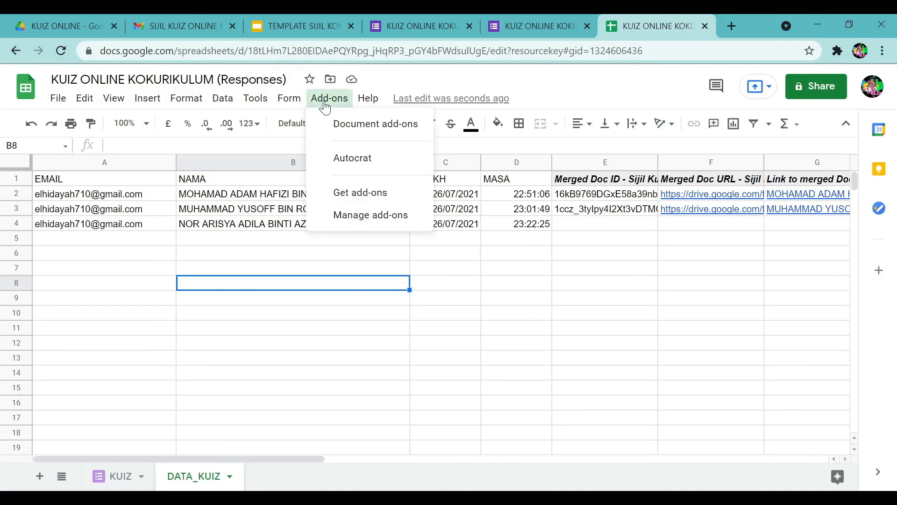
mouse_move(360, 159)
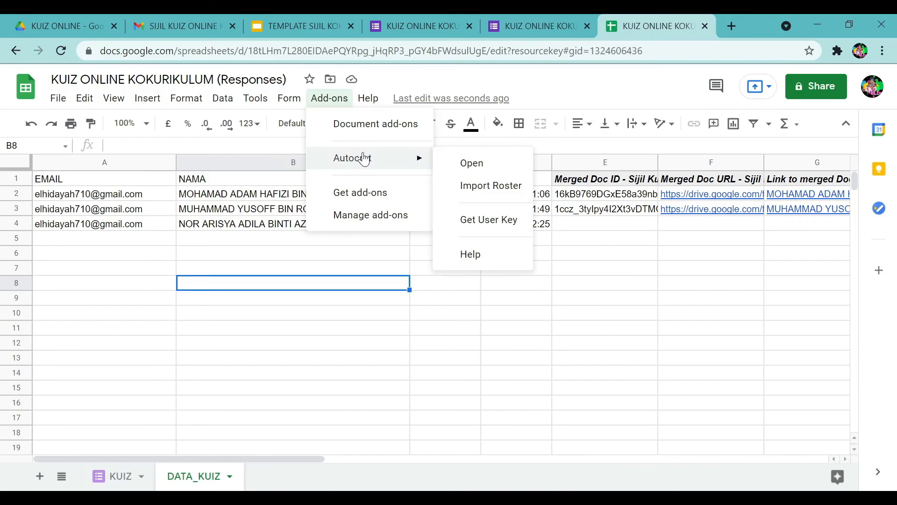
left_click(463, 166)
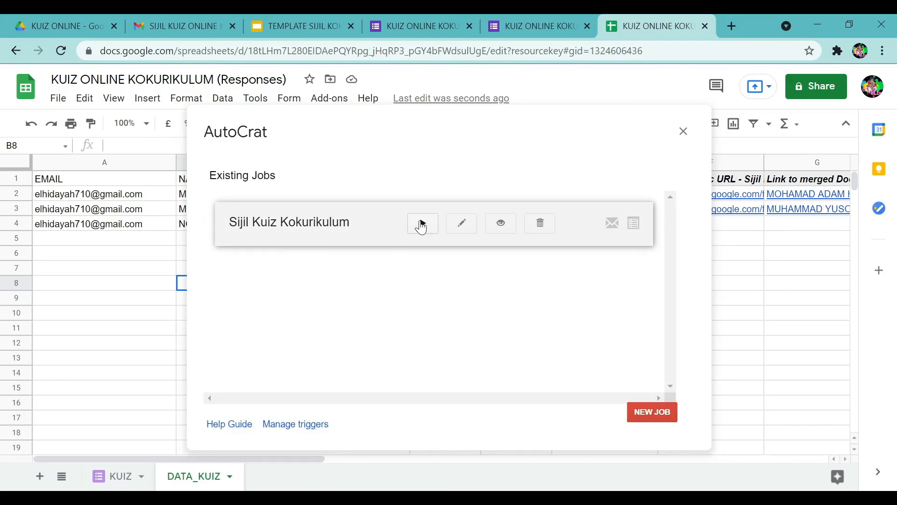
Enable both time triggers and form triggers in AutoCrat's Manage Triggers and save.
left_click(304, 425)
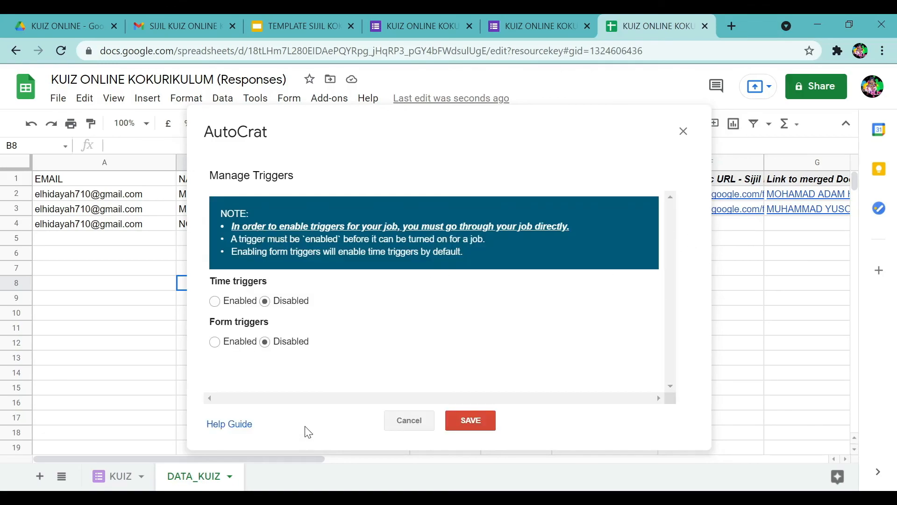
left_click(214, 303)
left_click(216, 343)
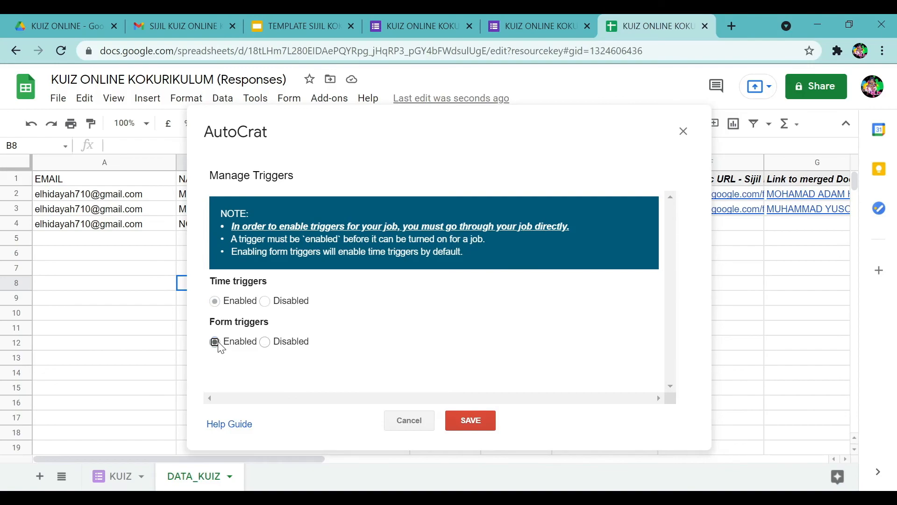
left_click(473, 421)
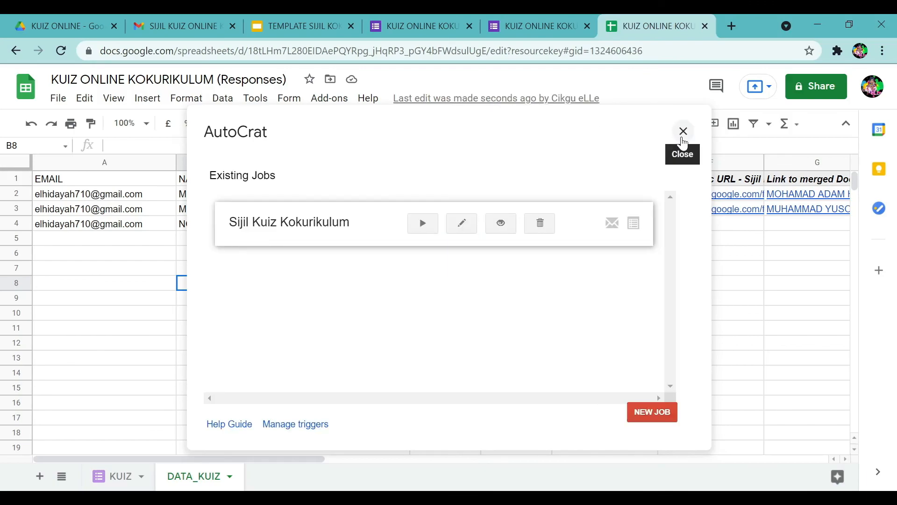
Run the Sijil Kuiz Kokurikulum merge for row 4, then close AutoCrat and the link preview.
left_click(423, 225)
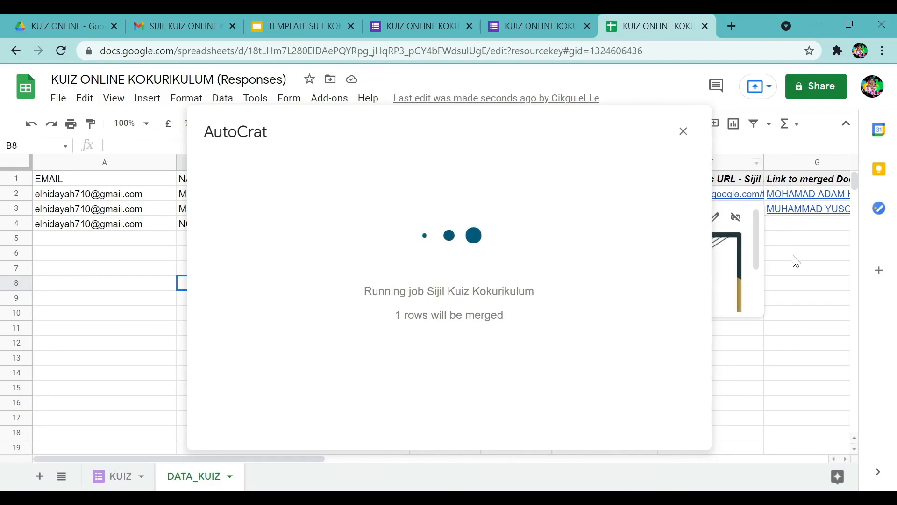
left_click(683, 136)
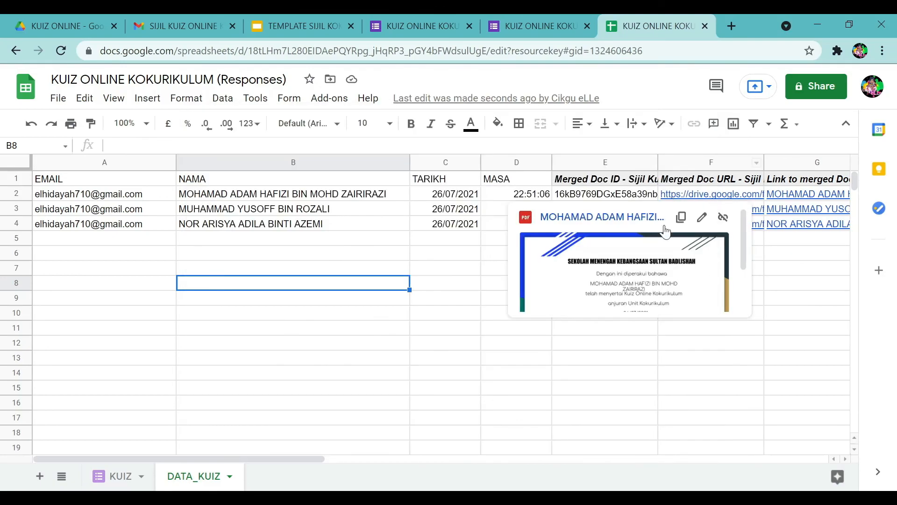
left_click(718, 388)
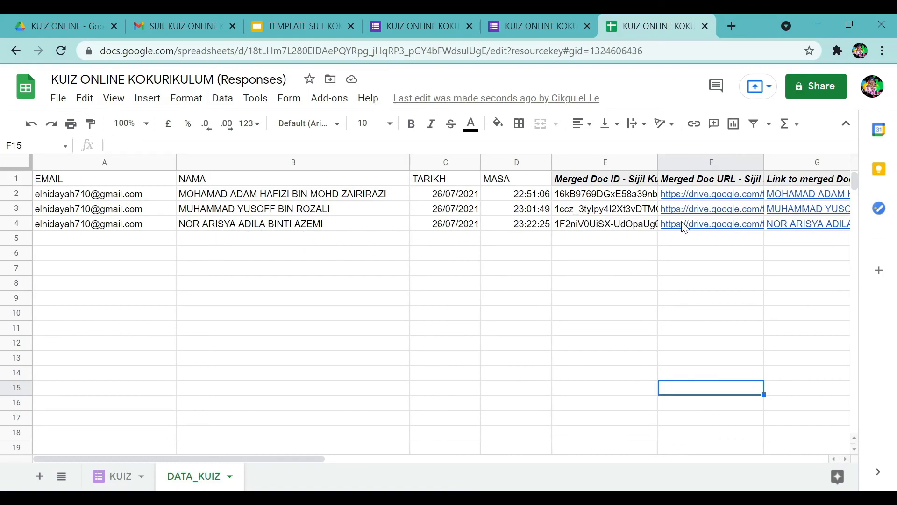
mouse_move(725, 229)
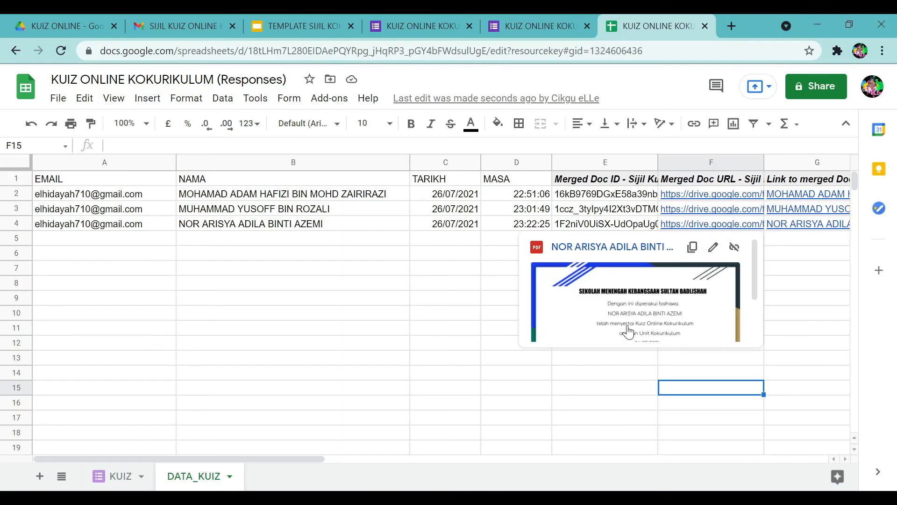
left_click(631, 313)
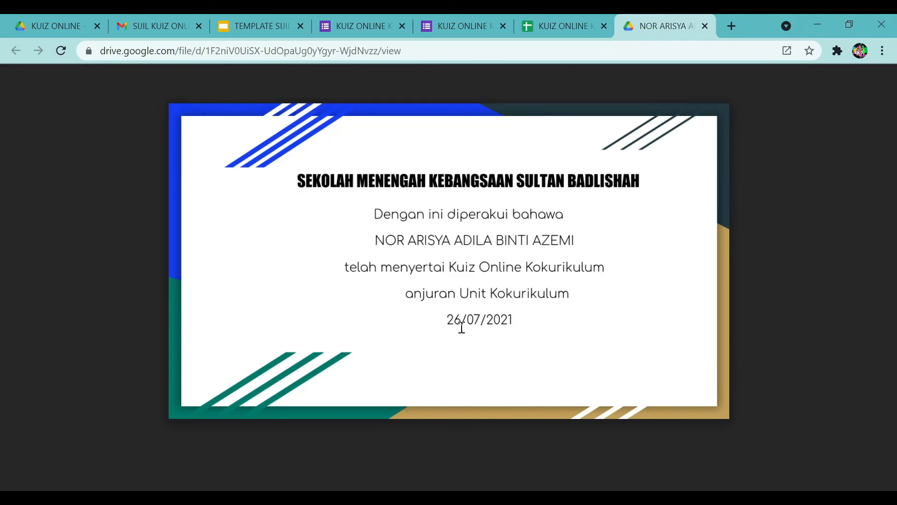
left_click(705, 27)
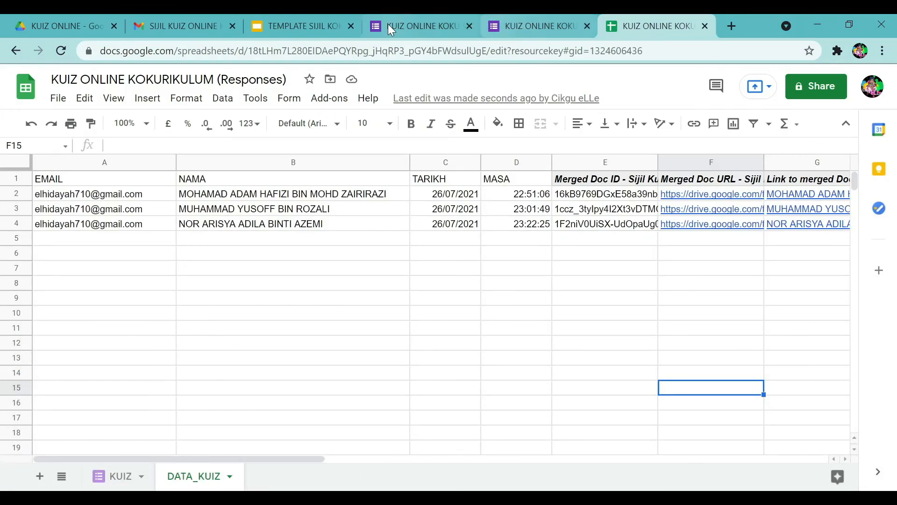
Close the old response-confirmation page and preview the live quiz form as a respondent.
left_click(430, 25)
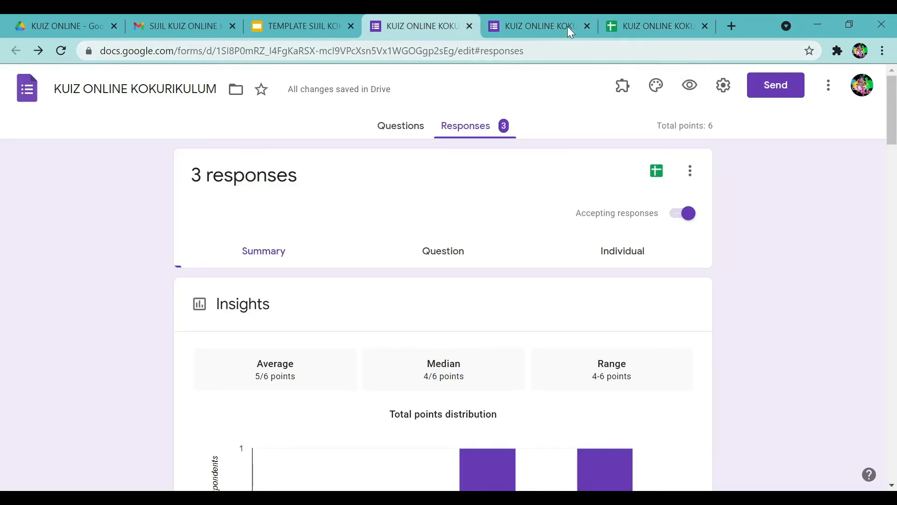
left_click(521, 24)
left_click(587, 25)
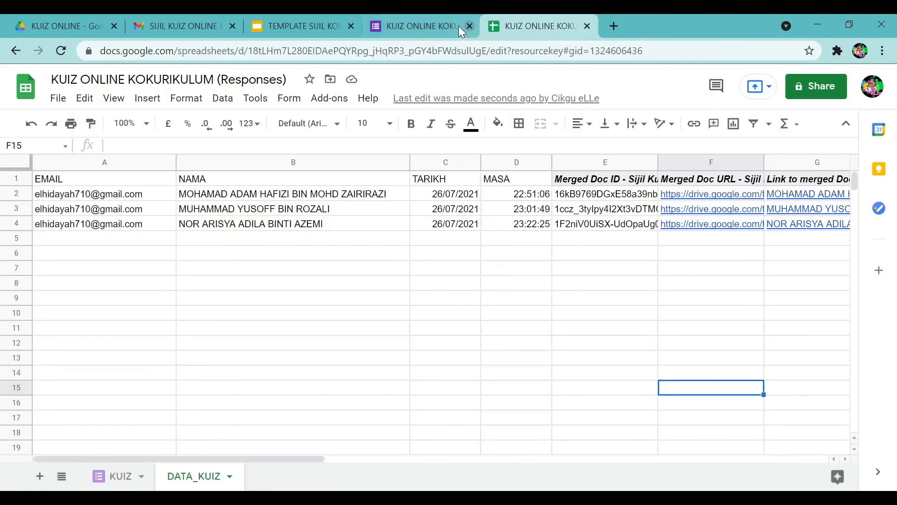
left_click(437, 23)
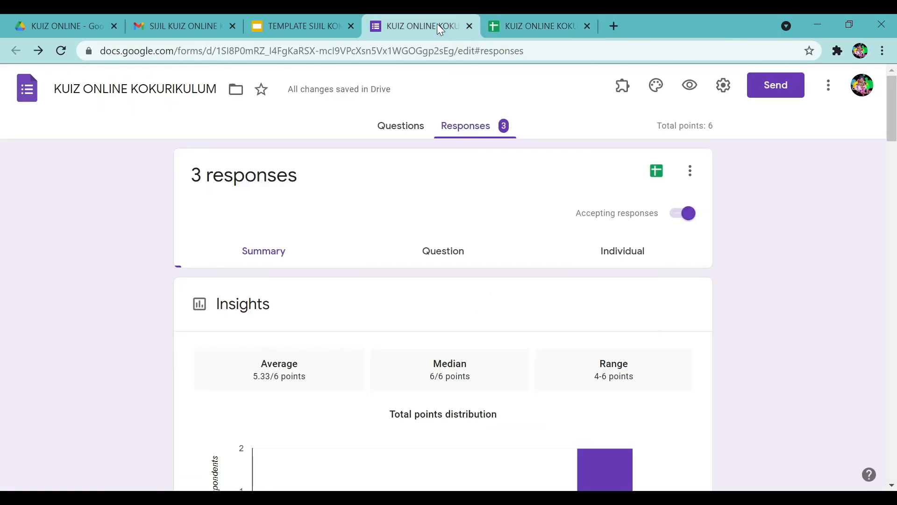
left_click(691, 87)
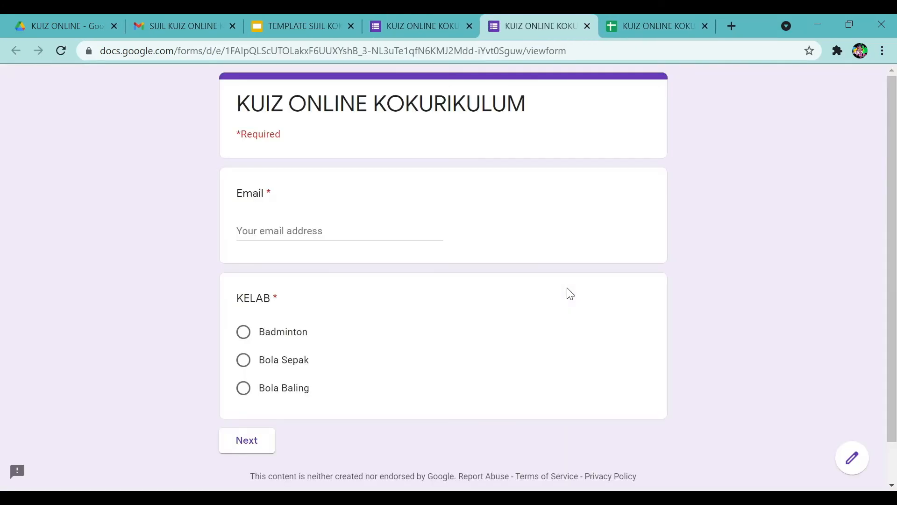
Enter the respondent's email, choose the Bola Sepak club, and pick the student's name.
left_click(268, 229)
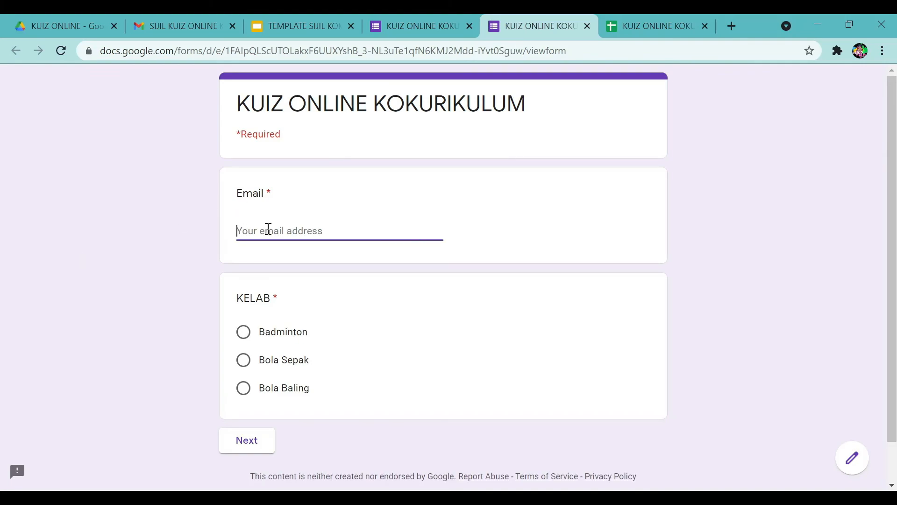
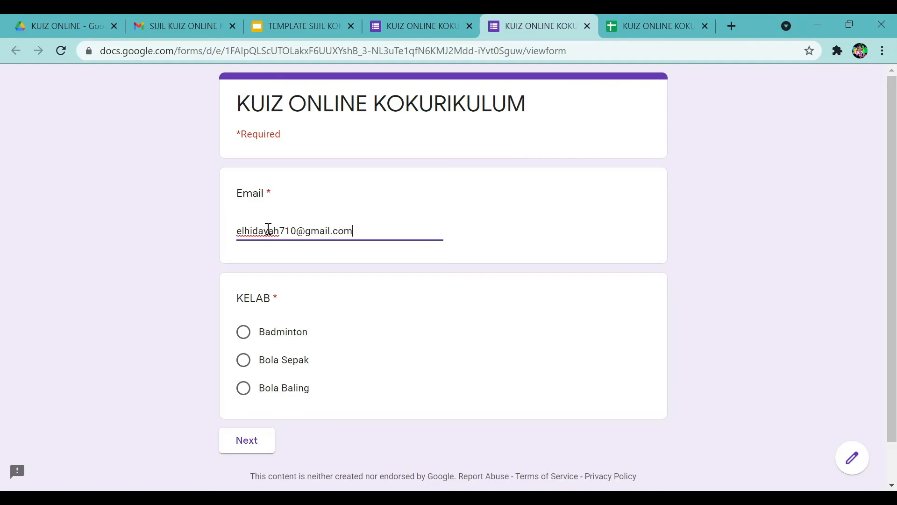
left_click(244, 364)
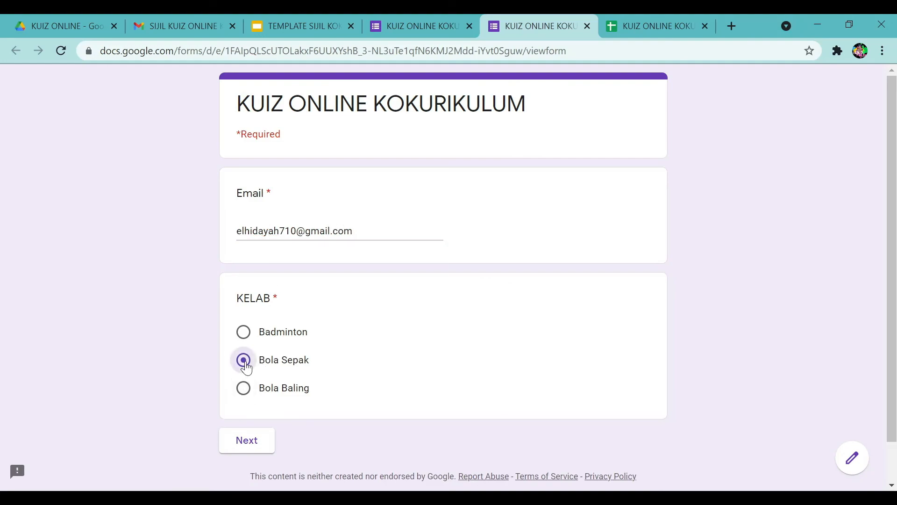
left_click(252, 442)
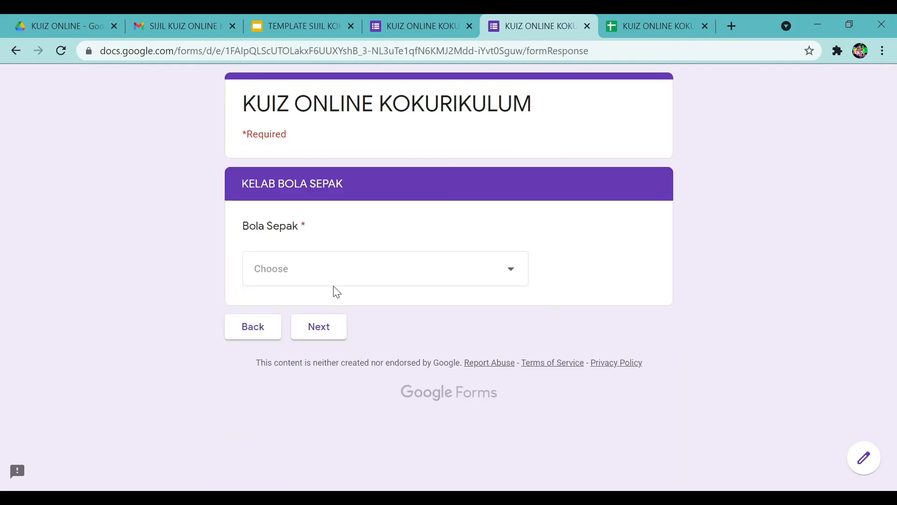
left_click(343, 270)
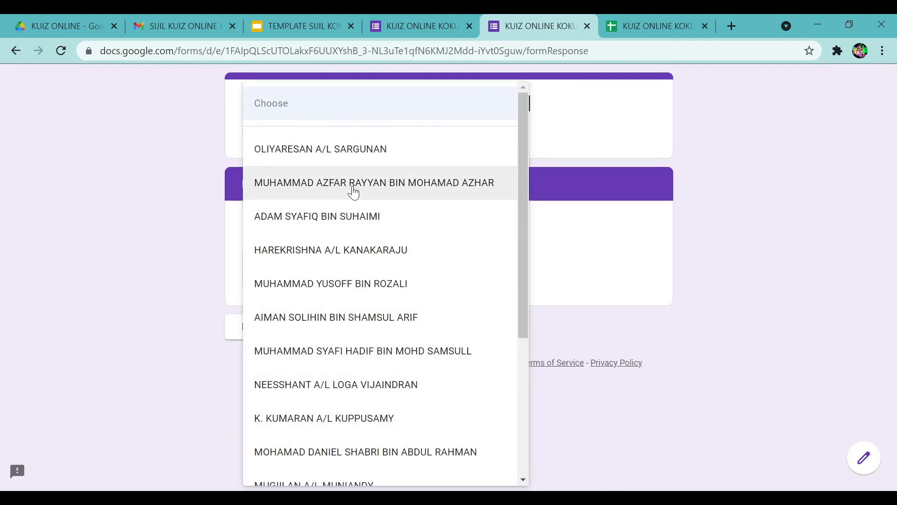
left_click(353, 191)
left_click(319, 327)
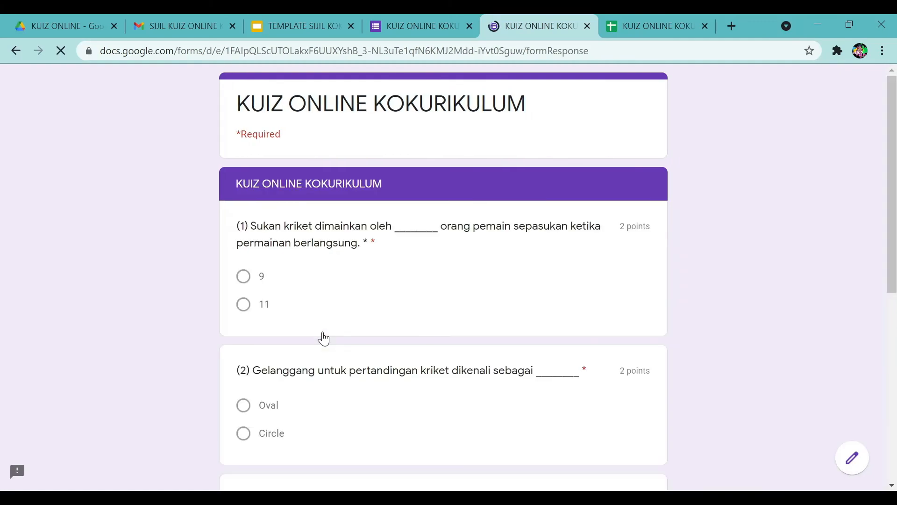
Answer 9 and Oval, tick Hantaran aras dada and aras bahu, then submit.
left_click(243, 278)
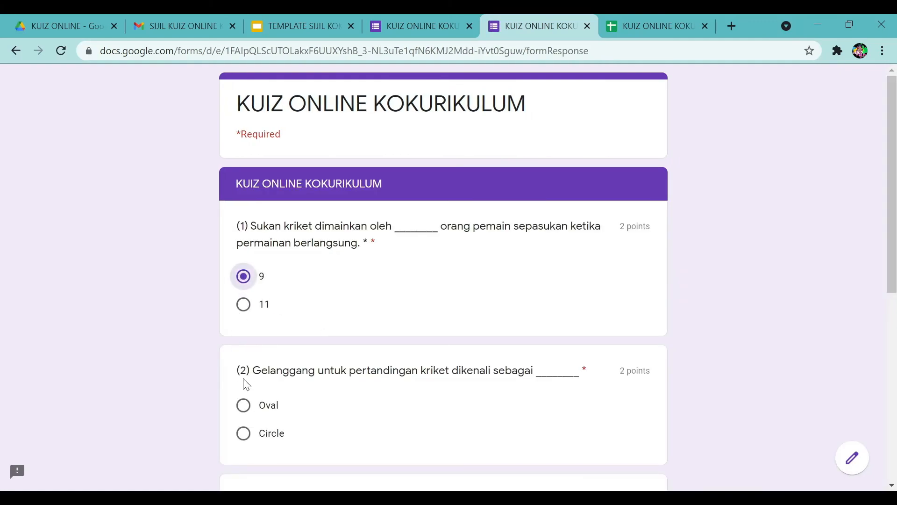
left_click(241, 409)
scroll(242, 413, "down", 6)
left_click(243, 268)
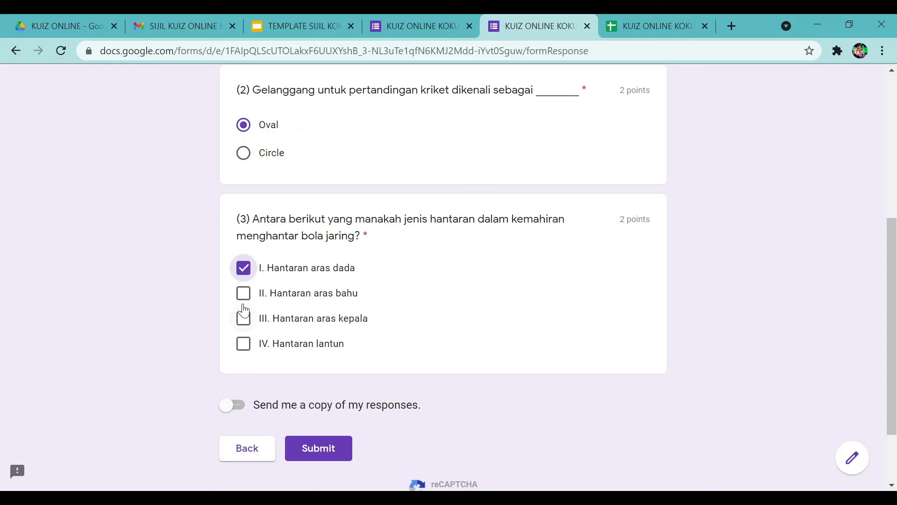
left_click(243, 293)
left_click(302, 451)
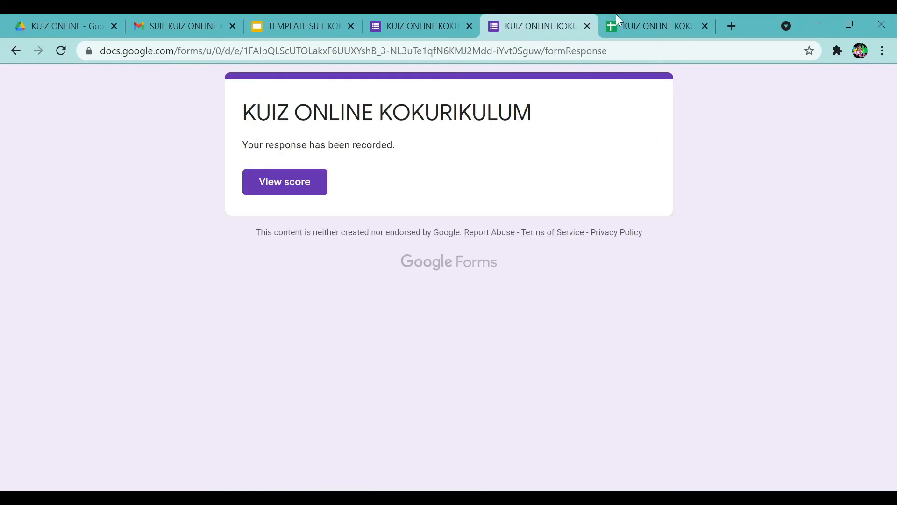
Check in the responses spreadsheet that row 5 has its merged certificate ID and PDF links.
left_click(636, 26)
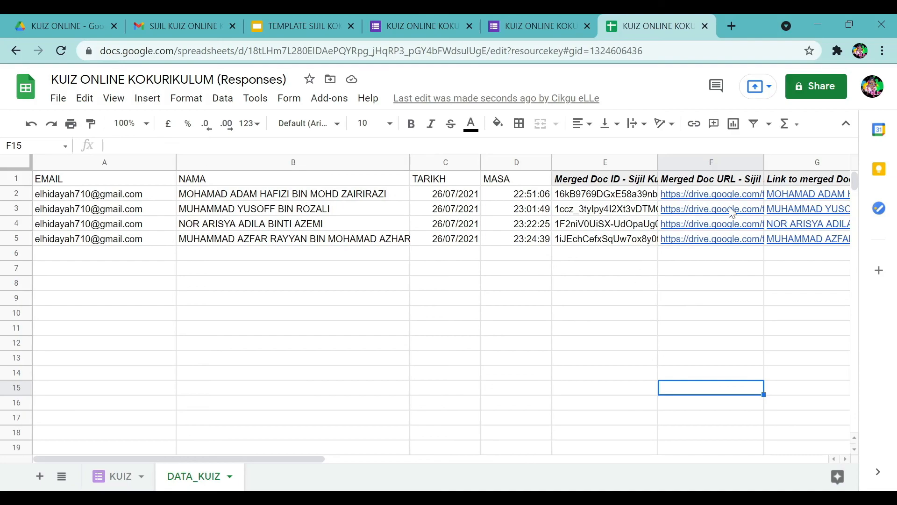
mouse_move(699, 226)
left_click(533, 498)
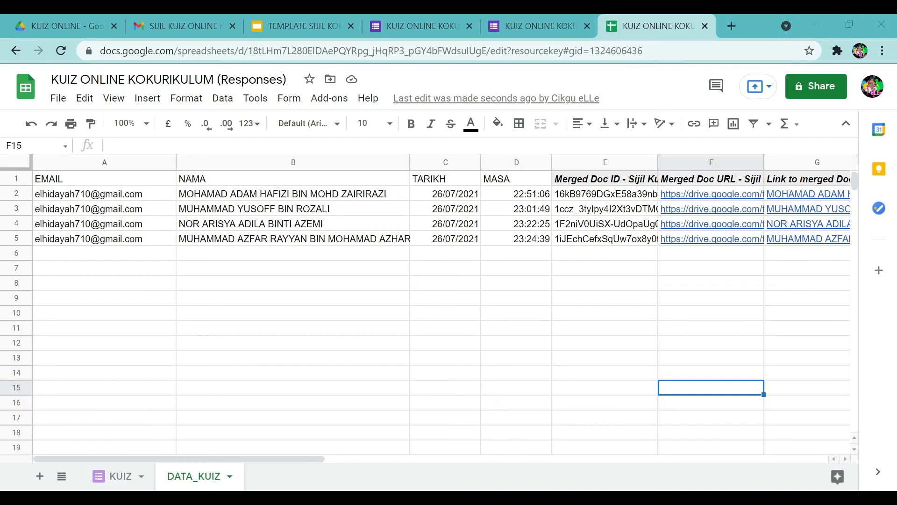